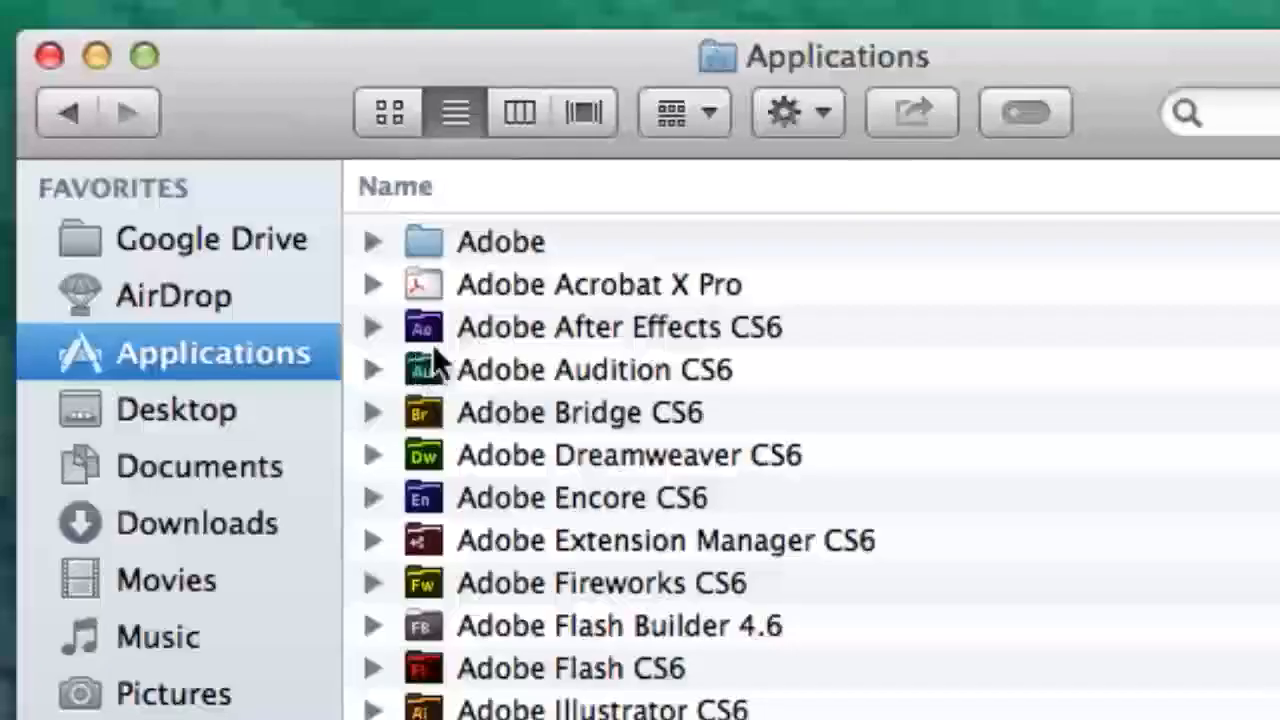
Add Adobe After Effects CS6 from its folder in Applications to the Dock and launch it.
click(434, 336)
click(372, 328)
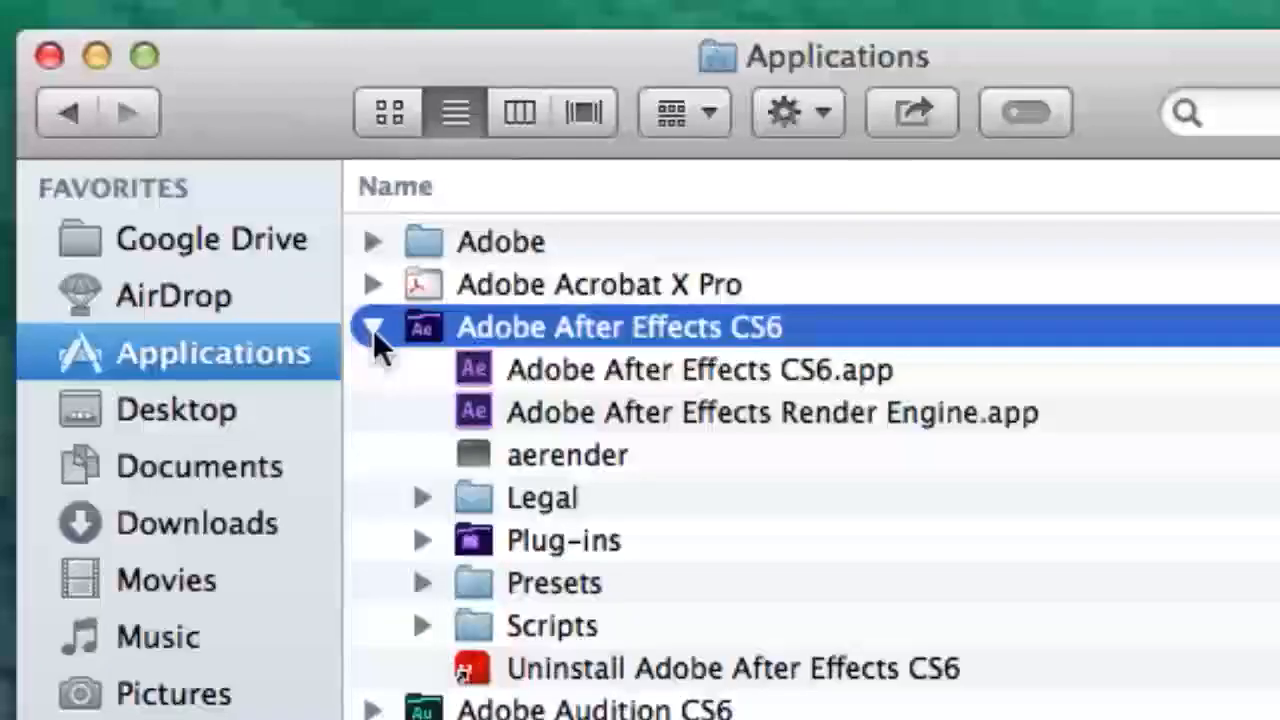
click(479, 369)
drag(479, 369, 466, 671)
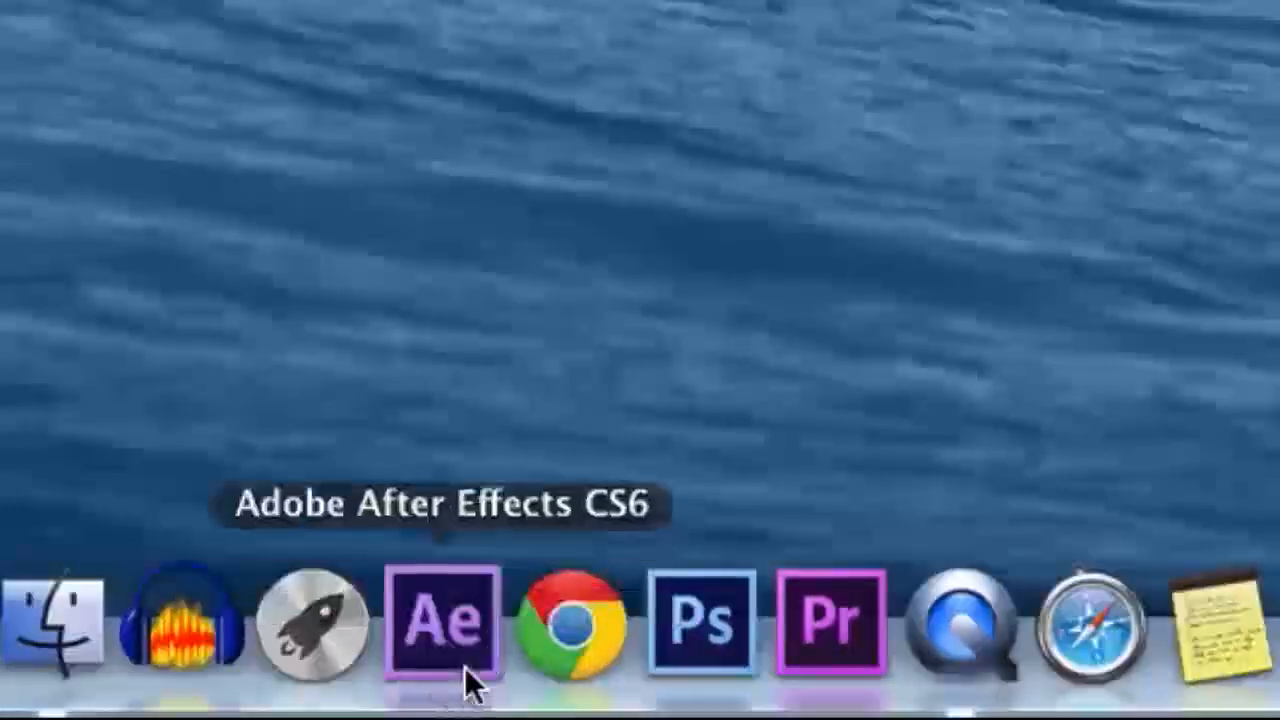
click(464, 670)
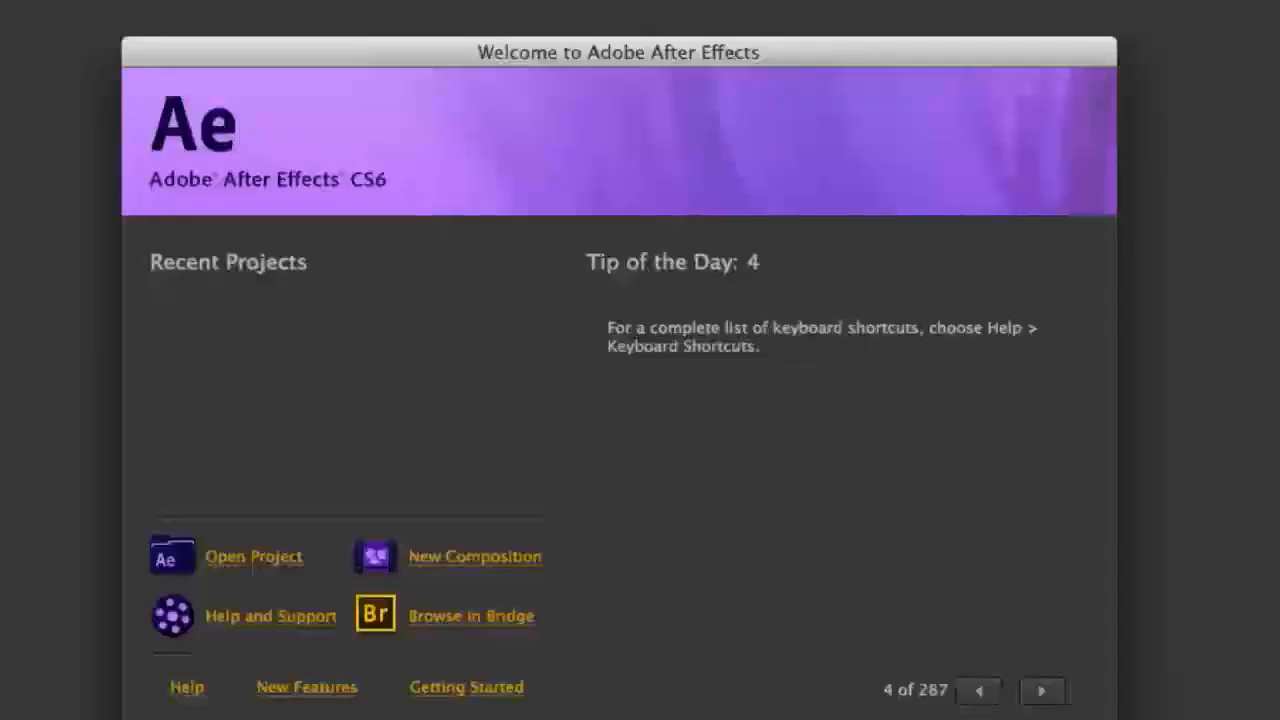
Start a new composition and name it PSA-College-Cash-Yacco.
click(465, 571)
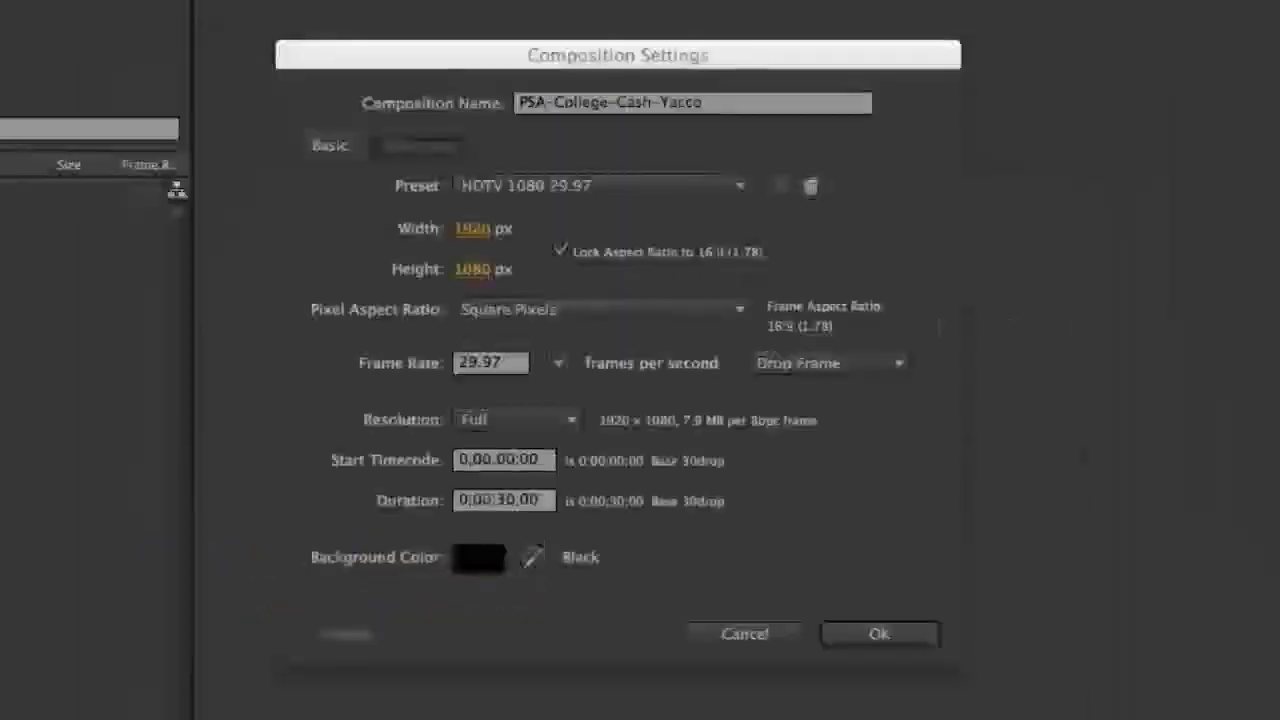
triple_click(729, 103)
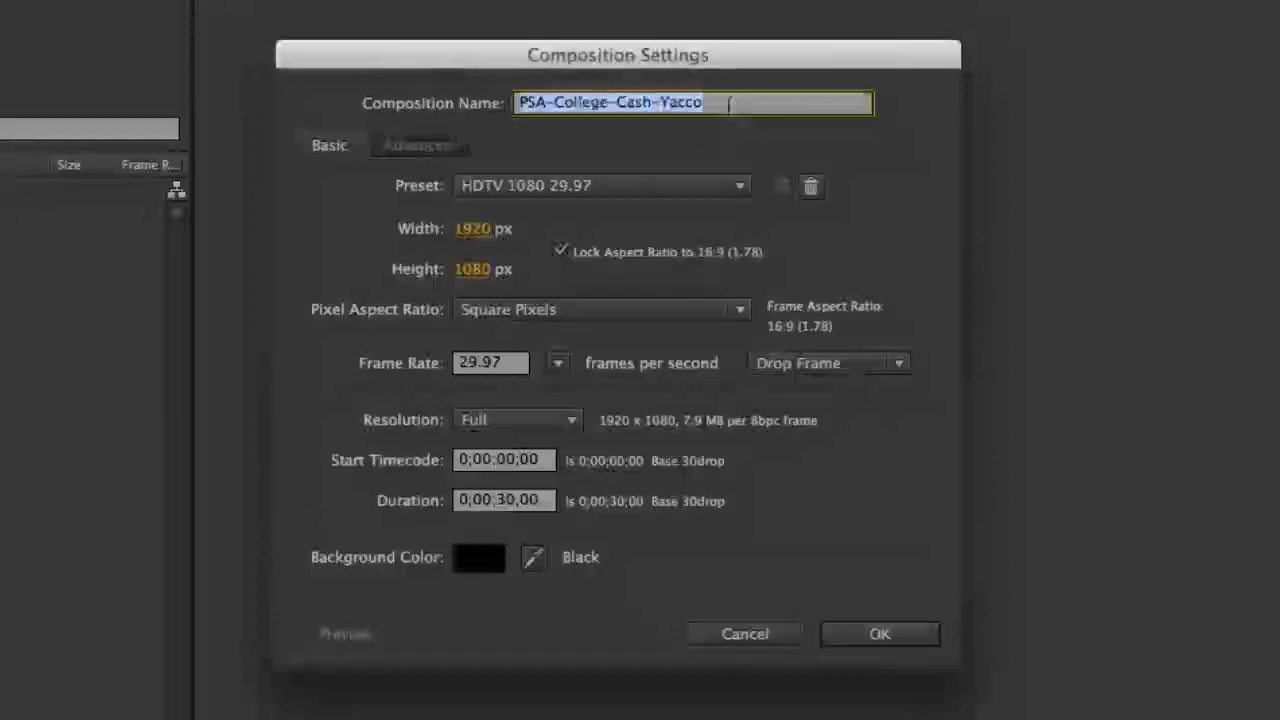
key(BackSpace)
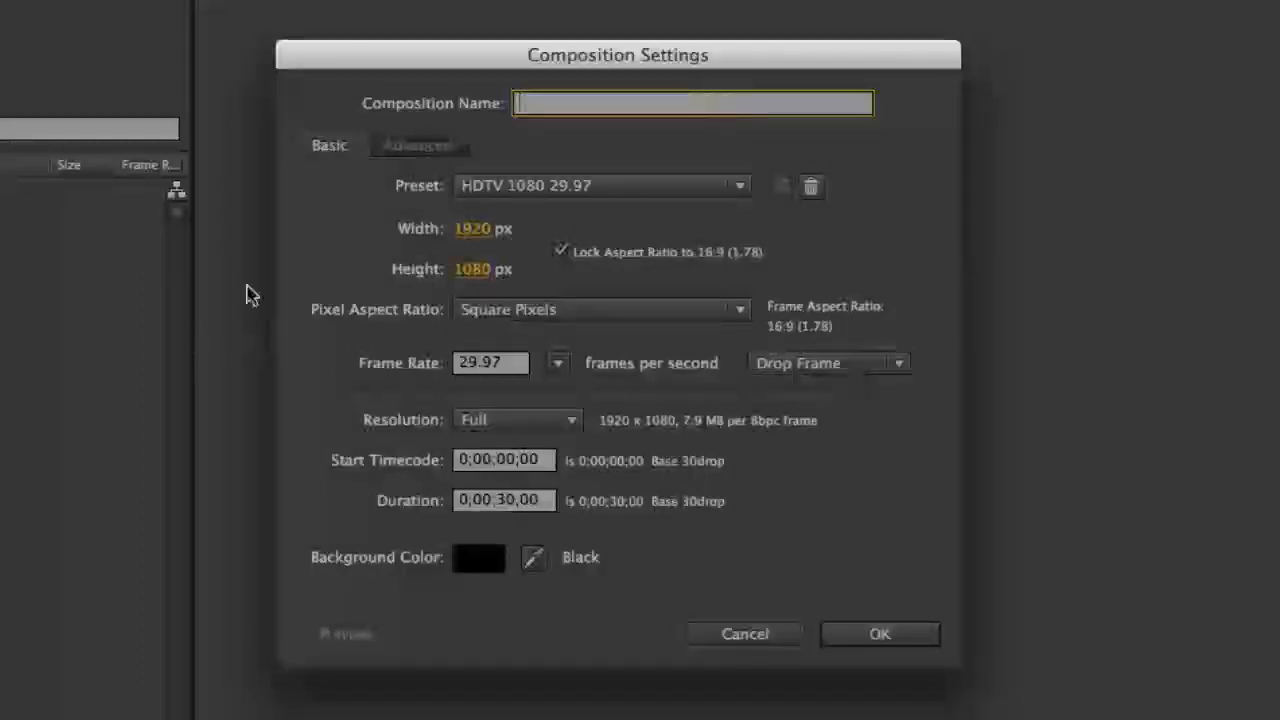
text(PSA-College-Cash-Yacco)
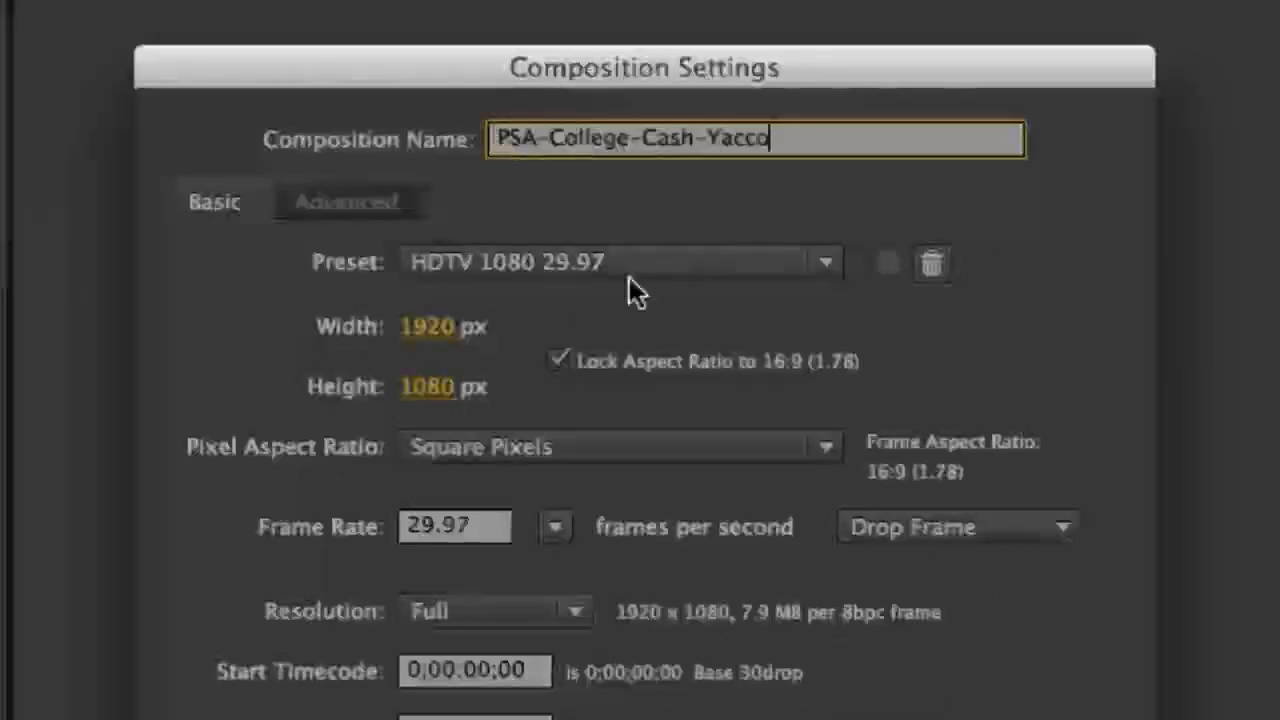
Choose the HDTV 1080 29.97 preset, set the duration to 0;00;15;00, and create the composition.
click(657, 186)
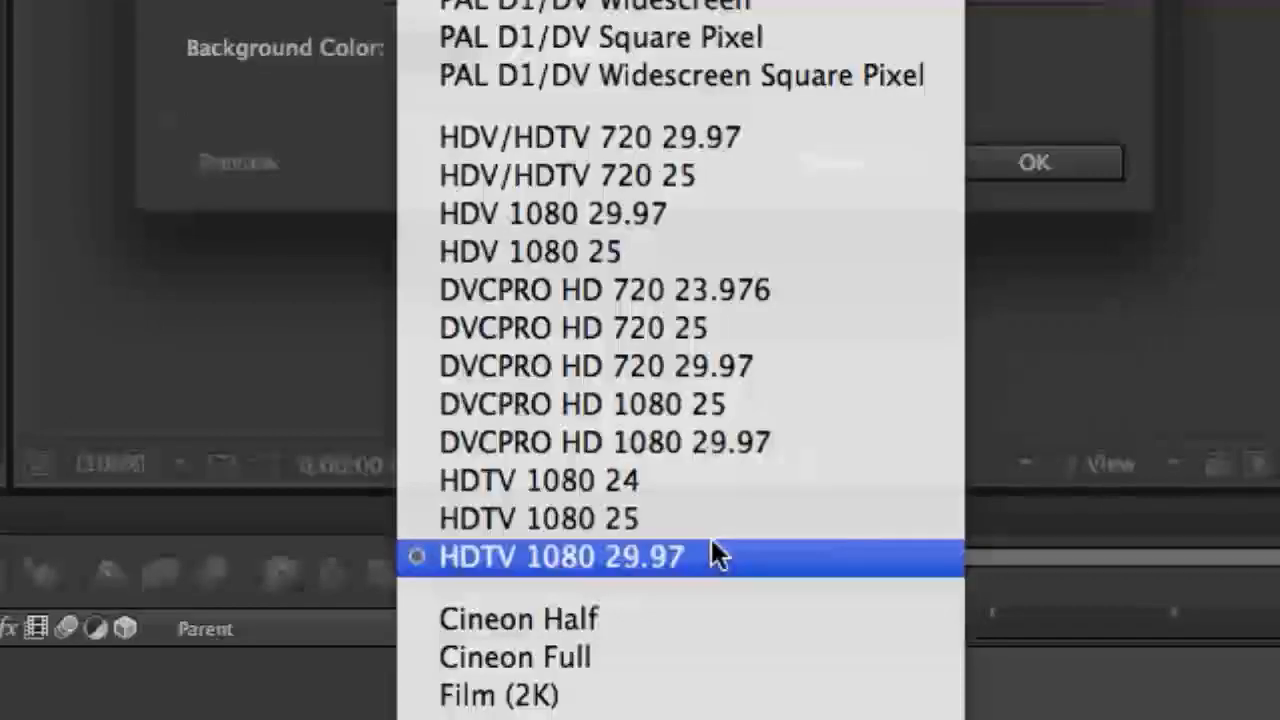
click(711, 546)
double_click(477, 529)
text(15)
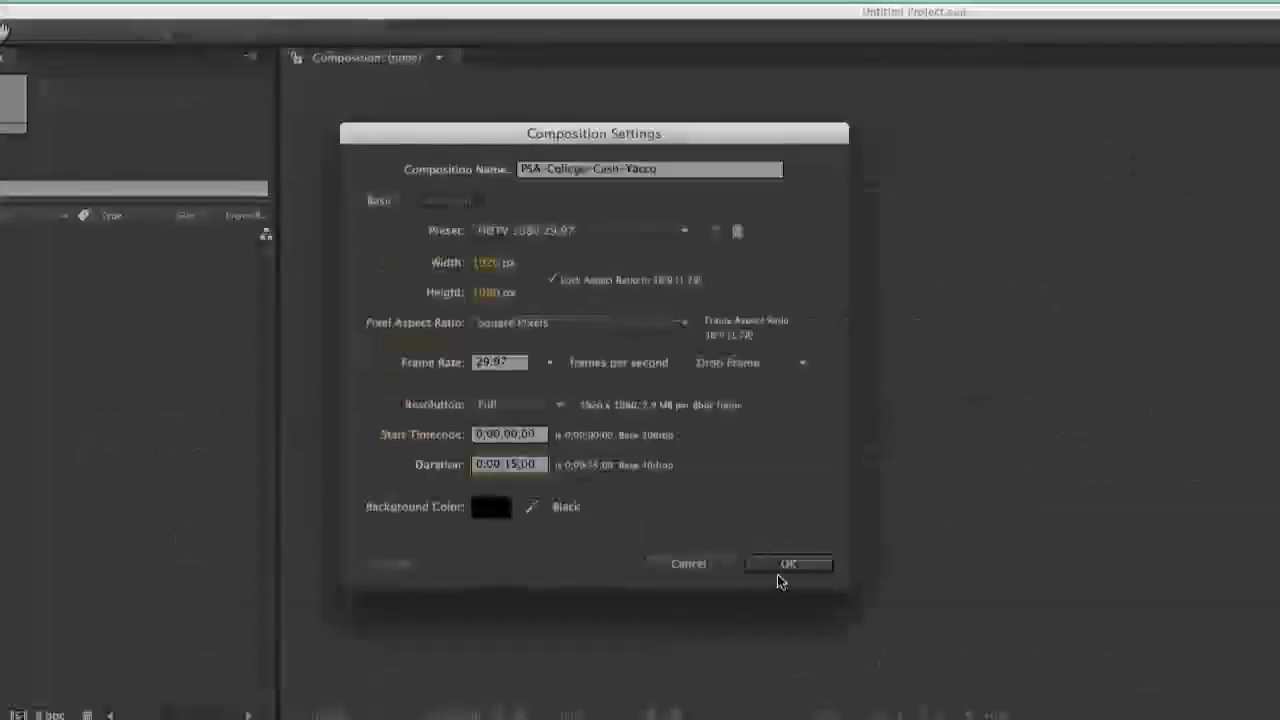
click(786, 566)
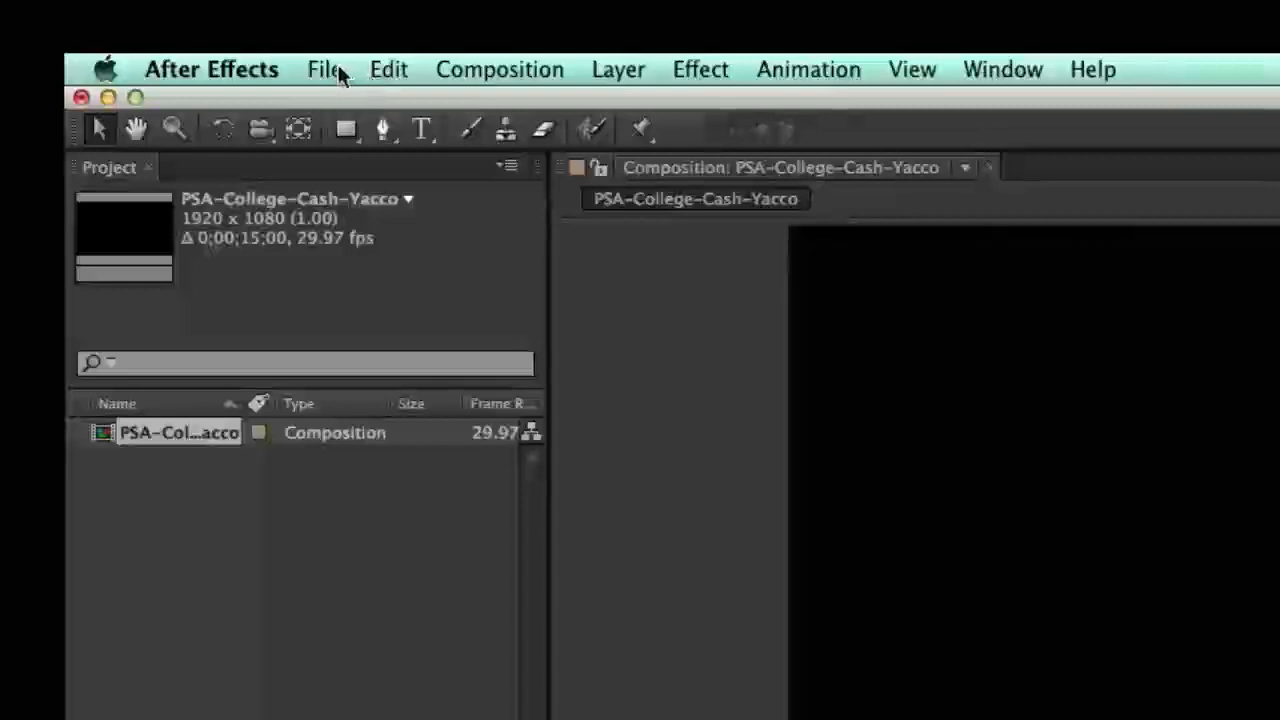
Start saving the project and choose the PSA-yacco folder in Google Drive as its location.
click(330, 69)
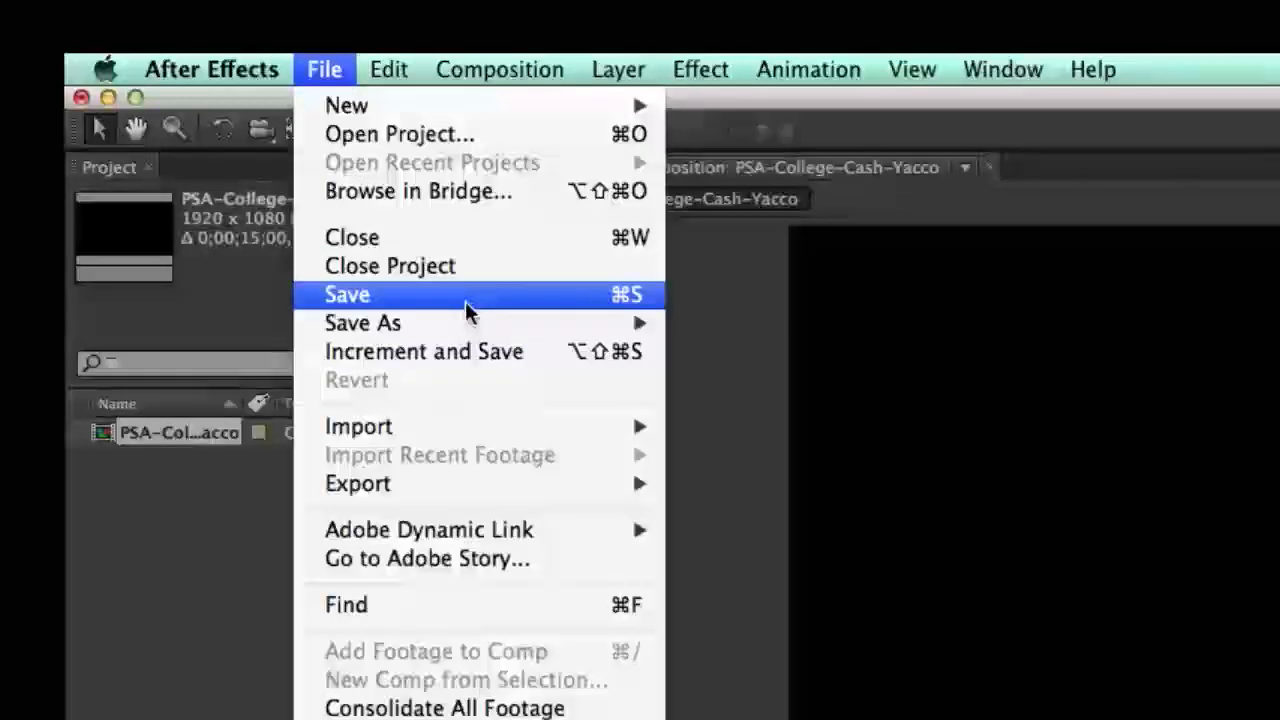
click(464, 303)
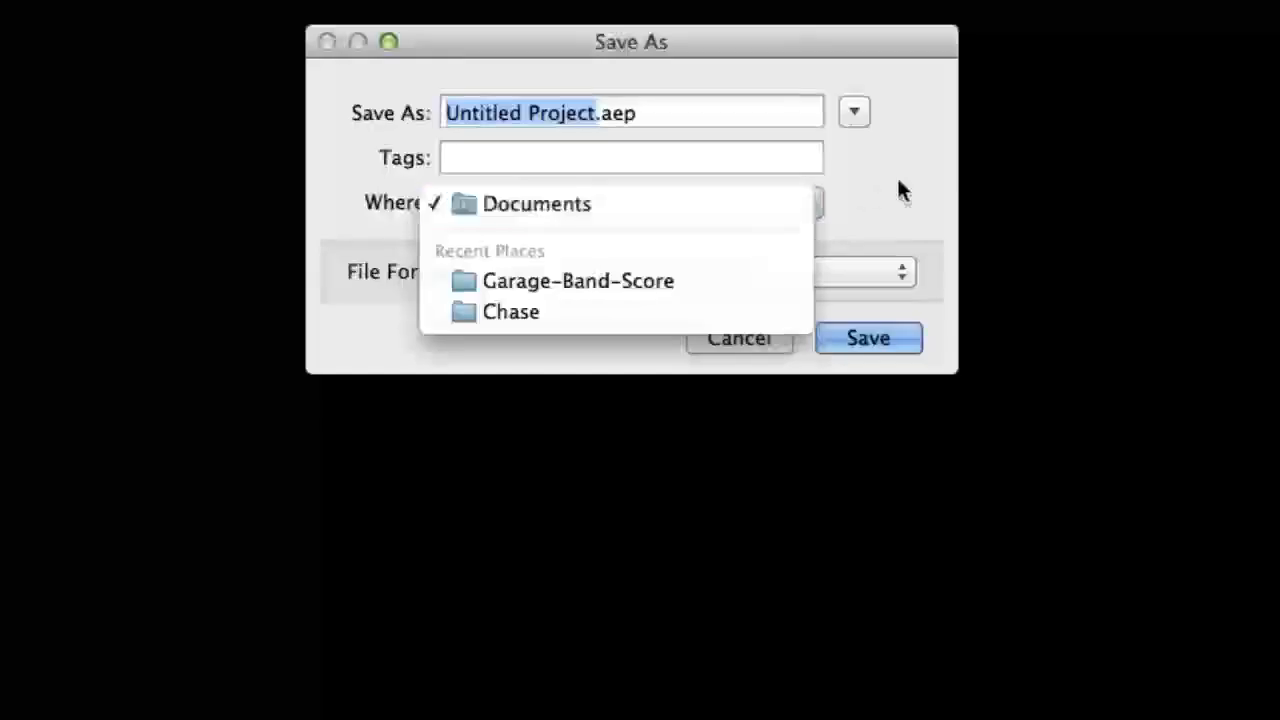
click(898, 190)
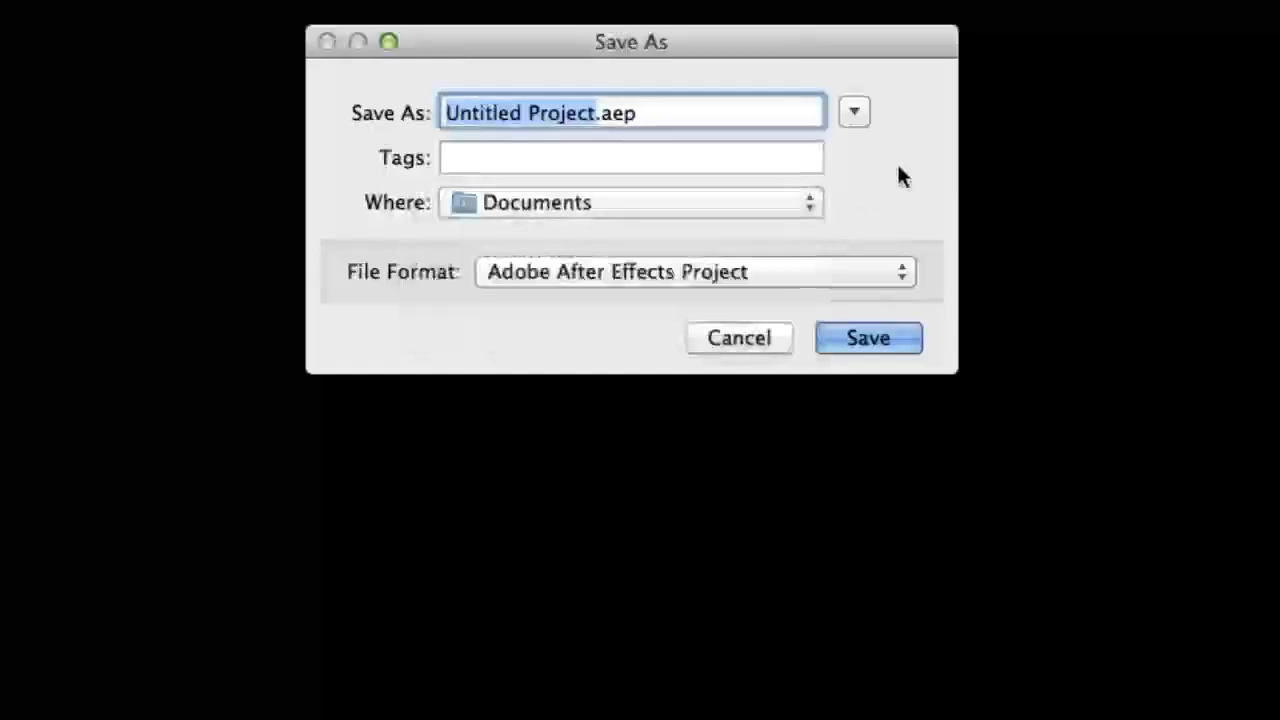
click(854, 112)
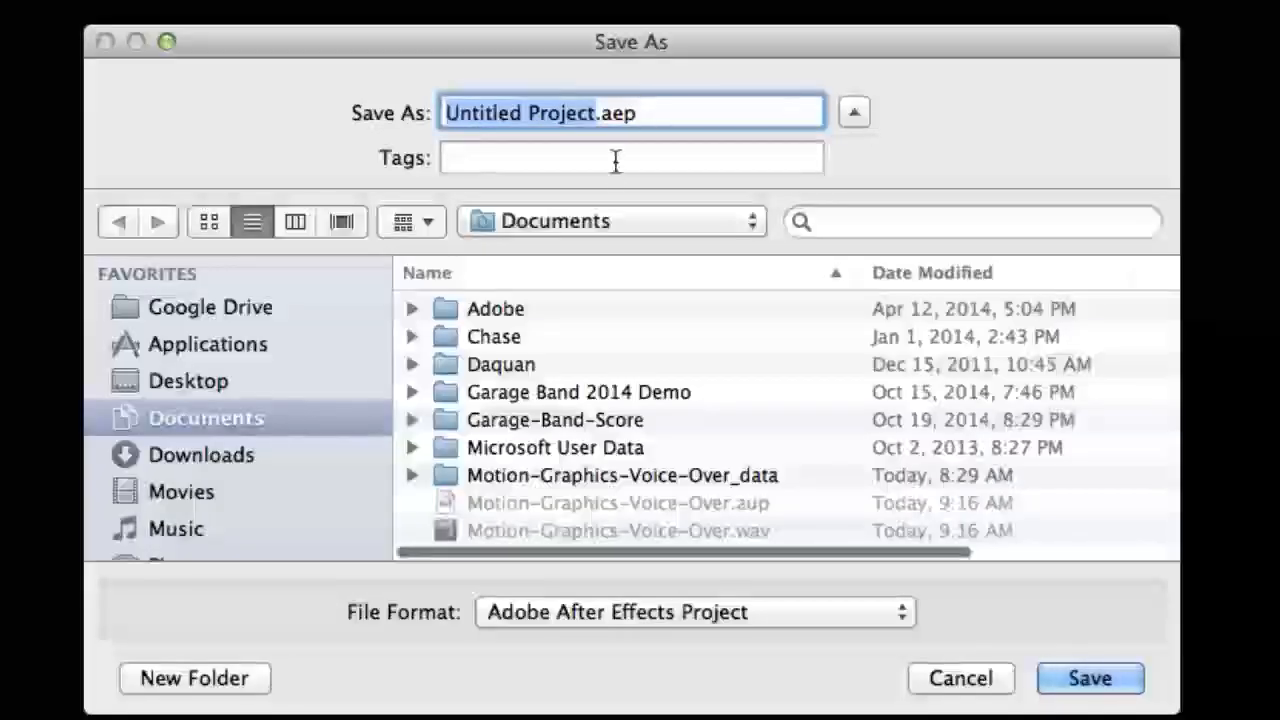
click(273, 306)
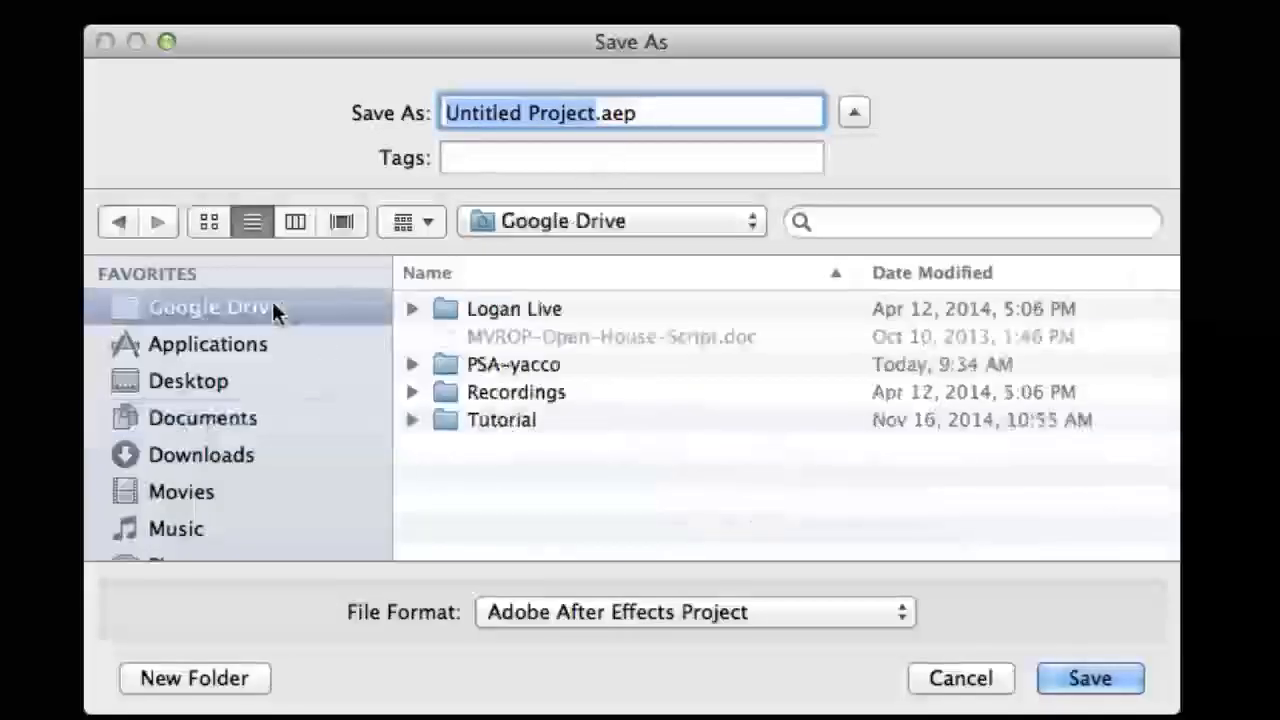
double_click(463, 368)
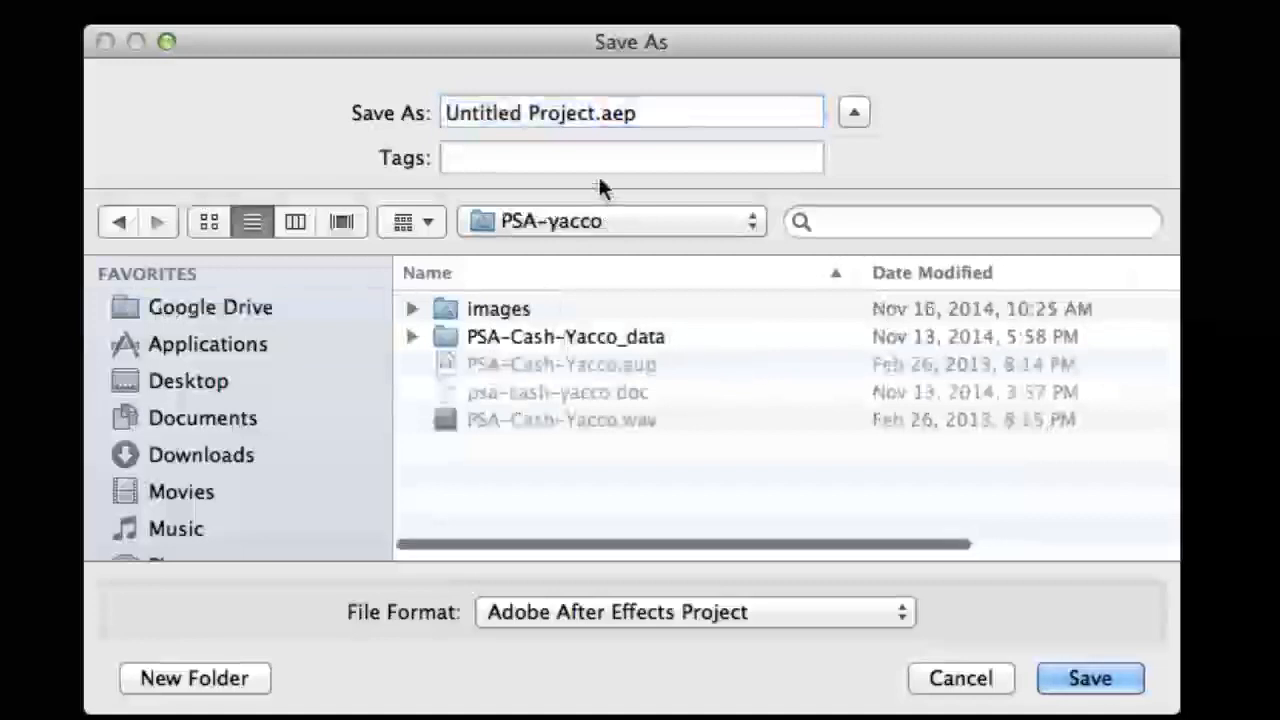
Name the project file PSA-College-Cash-Yacco.aep and save it.
key(BackSpace)
text(PSA-)
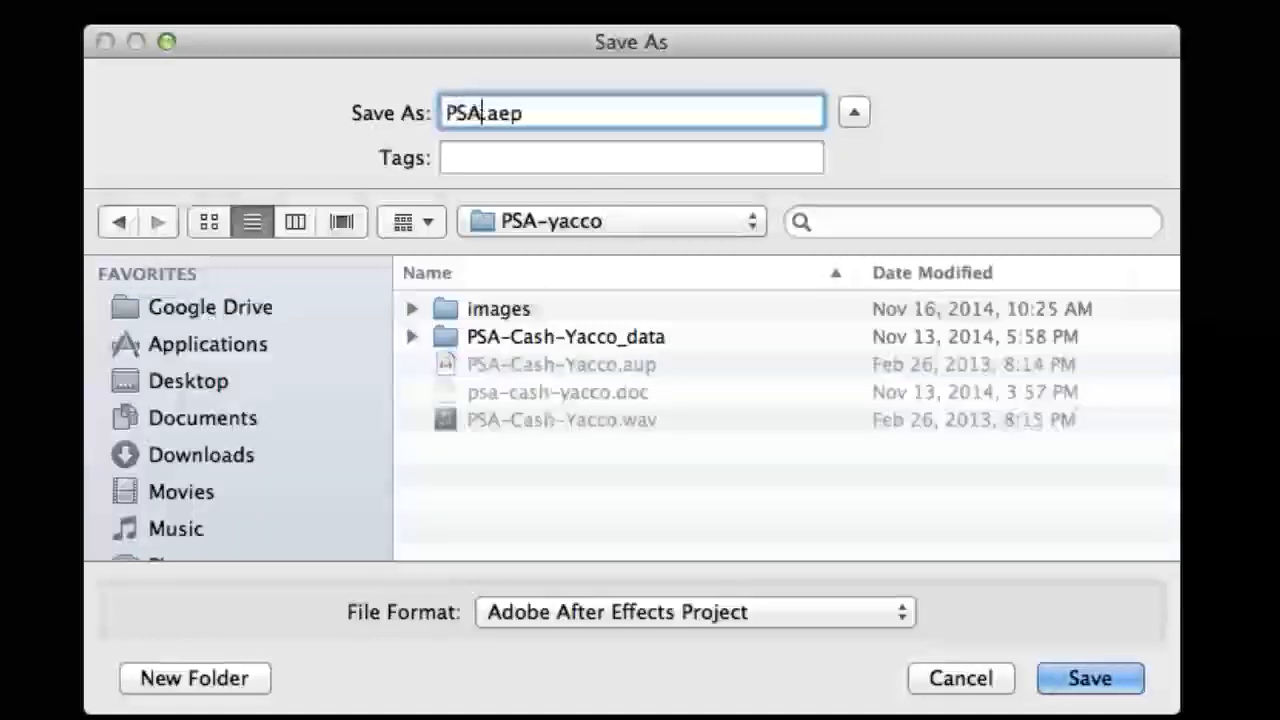
text(College-)
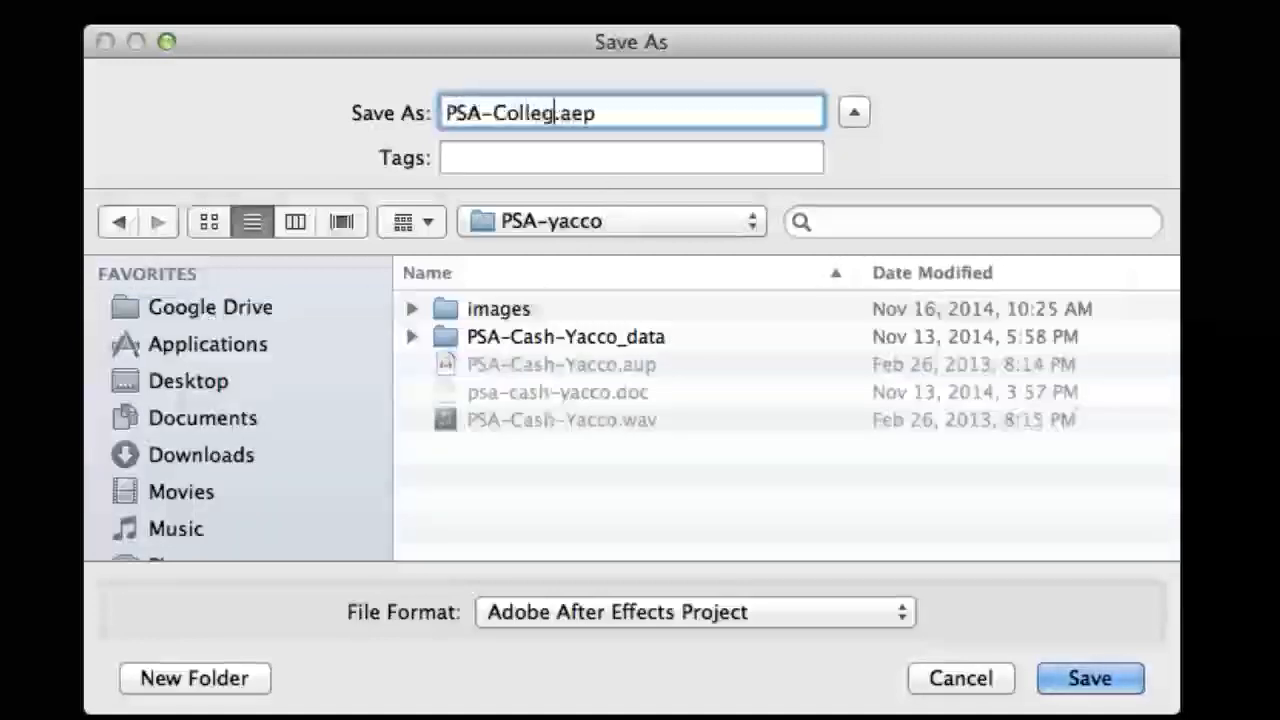
text(Cash-Yac)
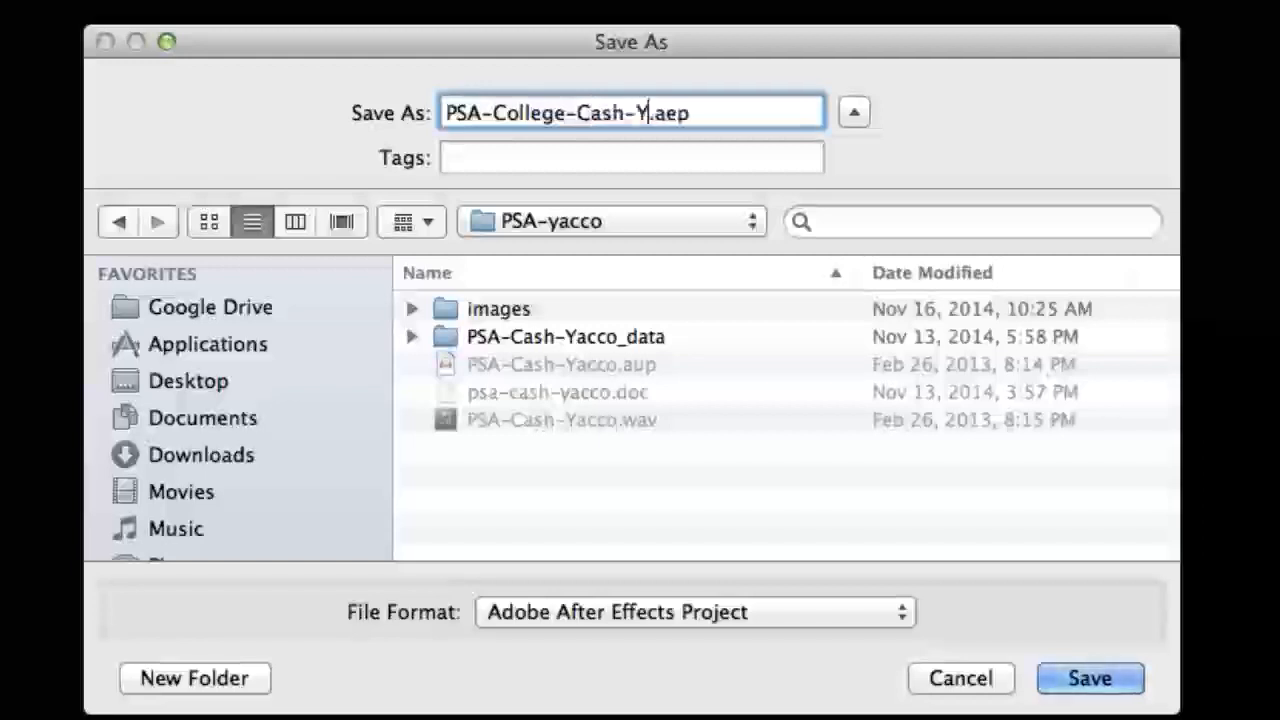
text(co)
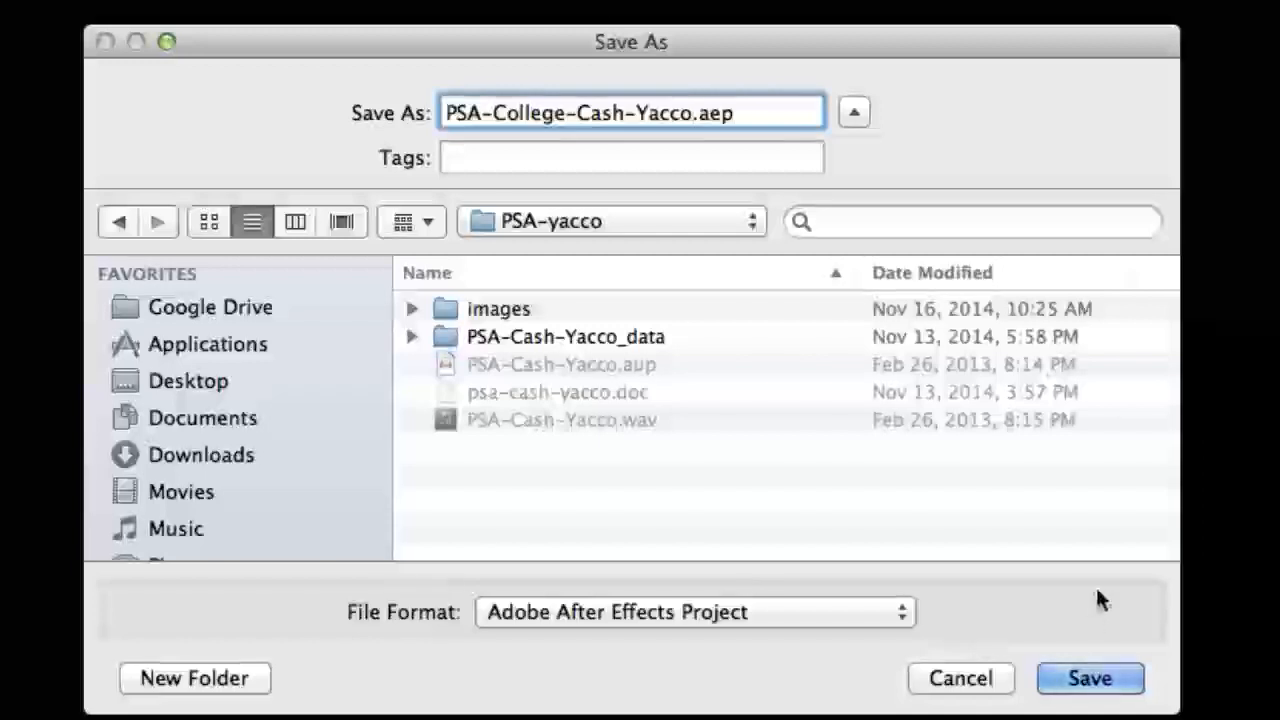
click(1062, 679)
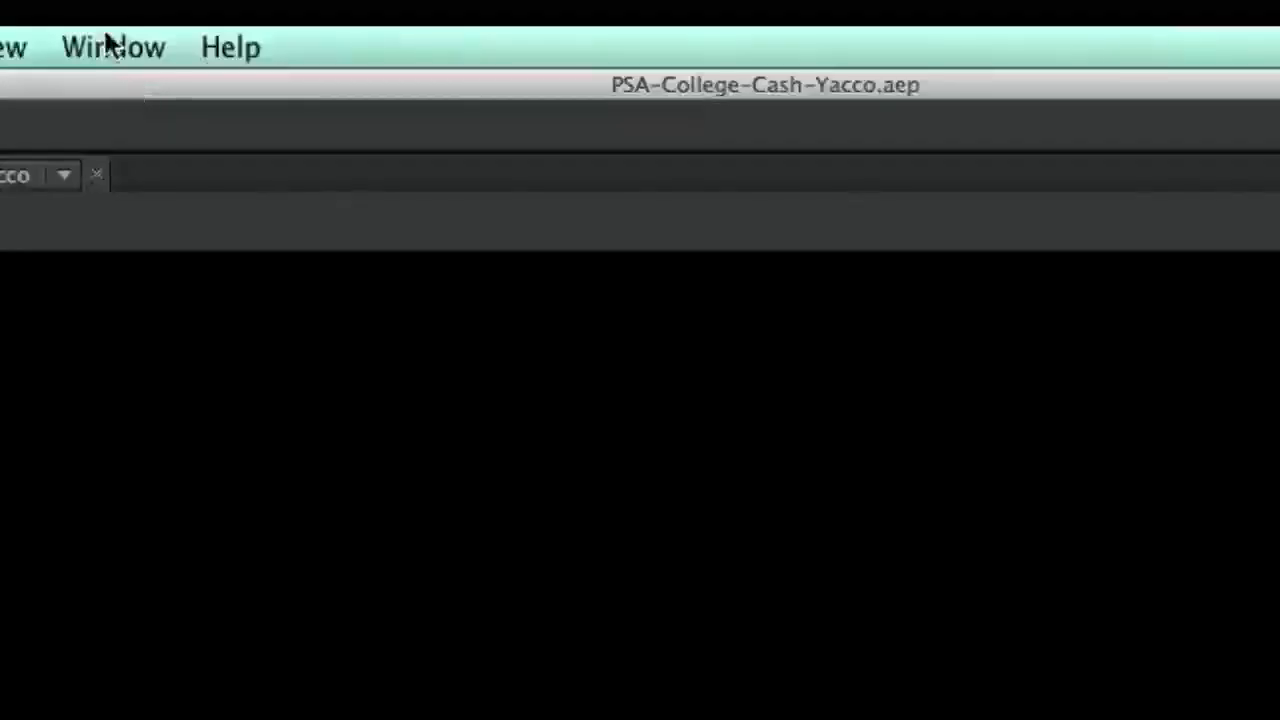
Switch to the Text workspace and reset it to its original layout.
click(105, 38)
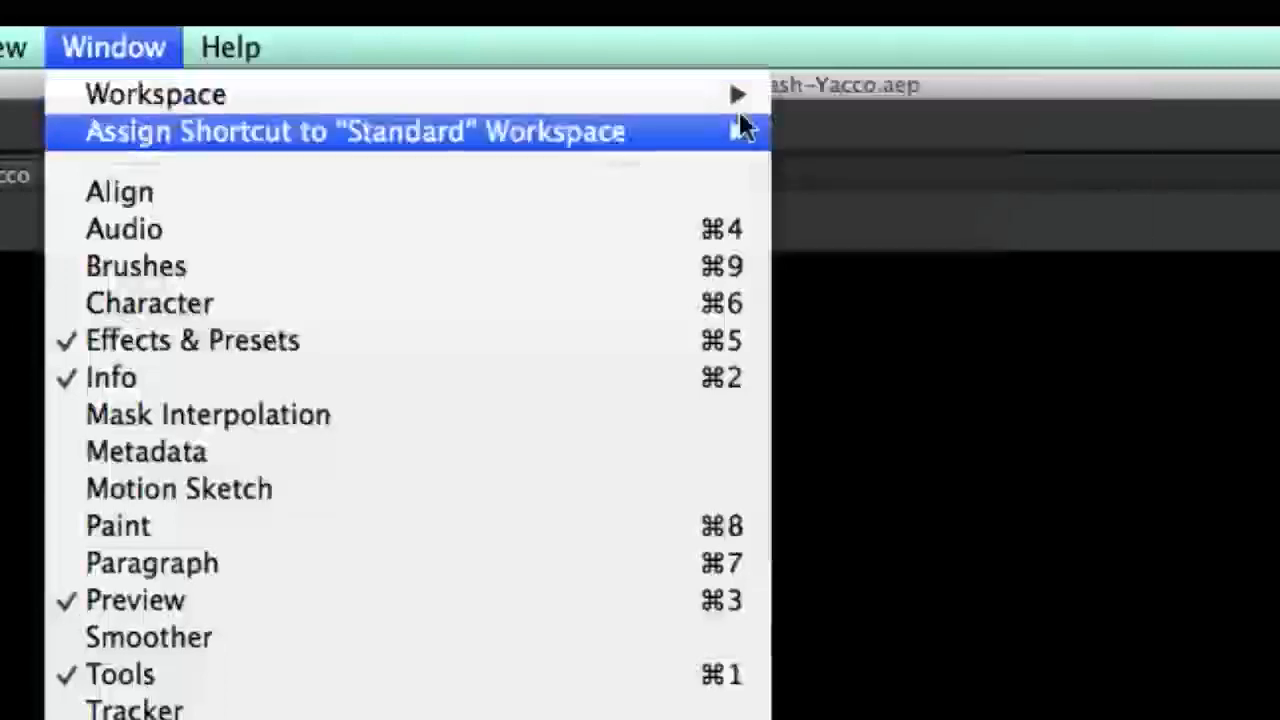
mouse_move(764, 92)
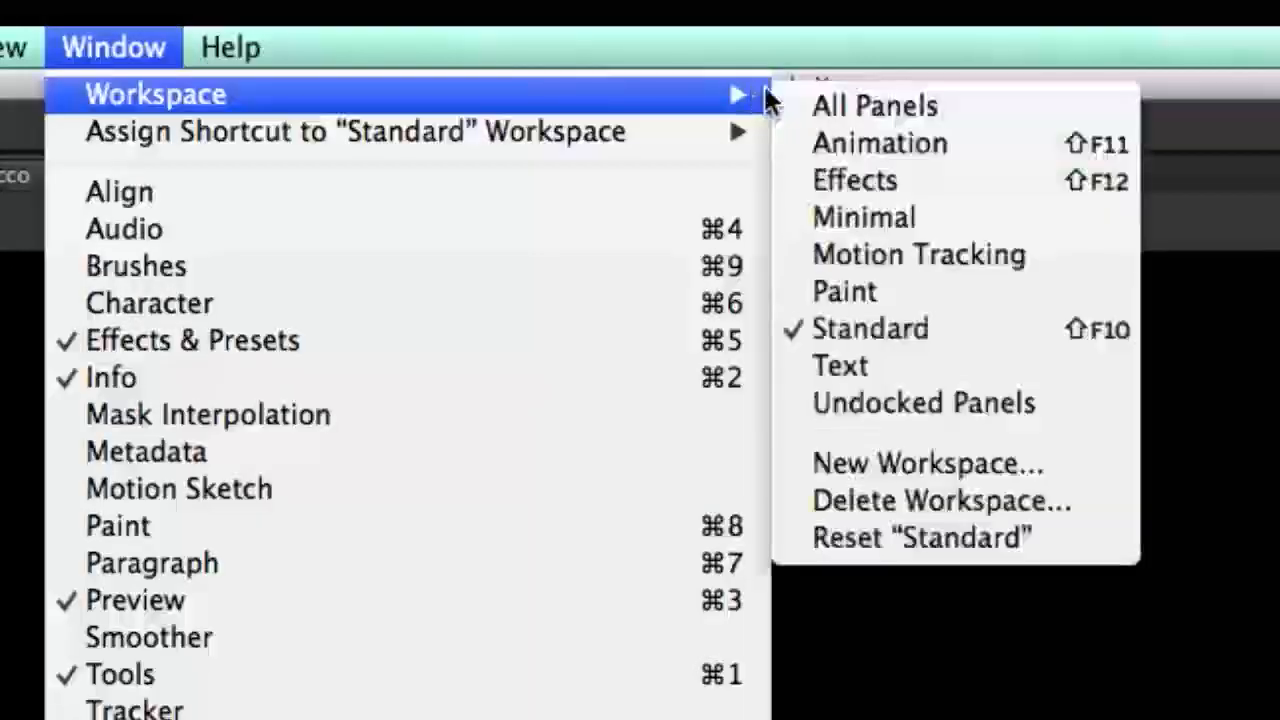
click(838, 362)
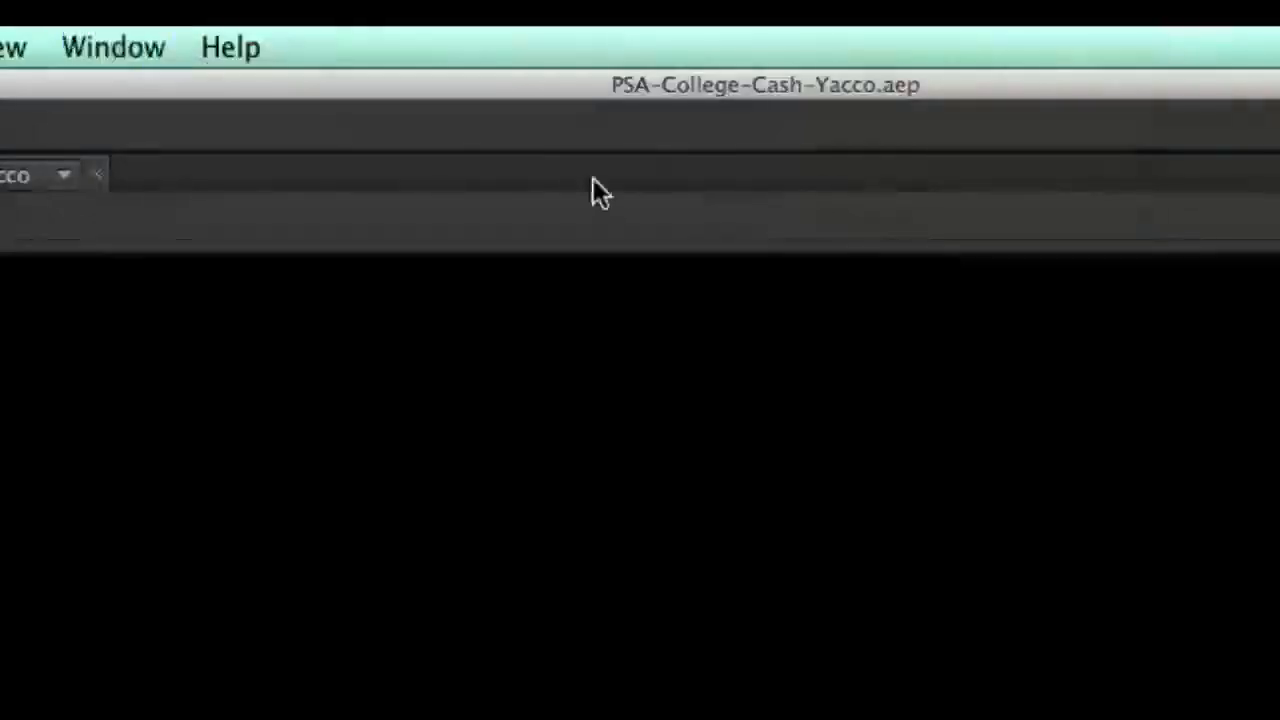
click(146, 52)
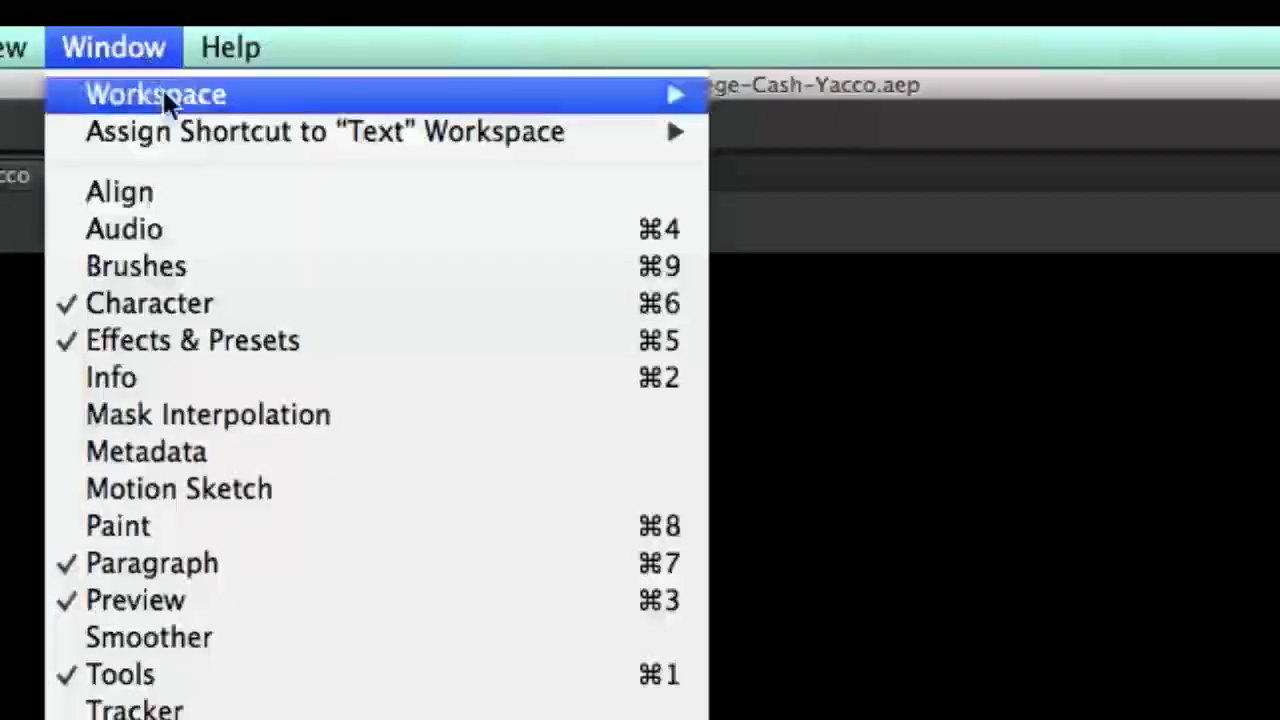
mouse_move(357, 100)
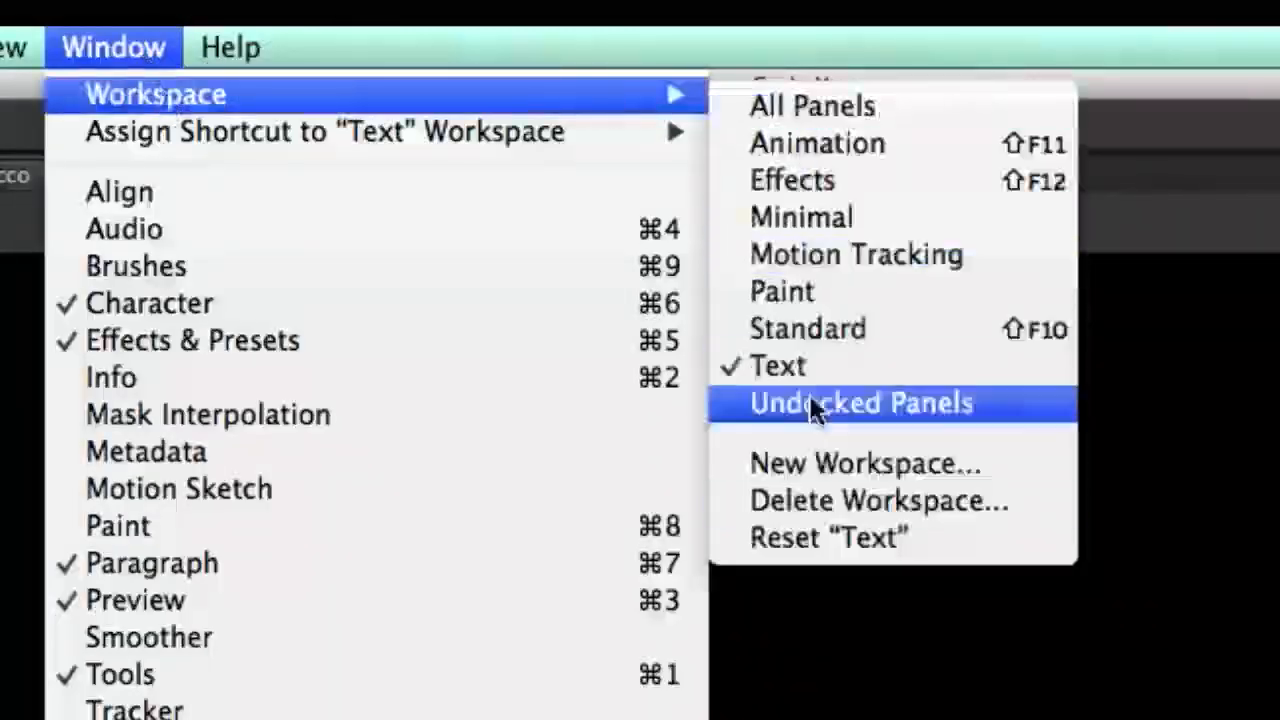
click(846, 536)
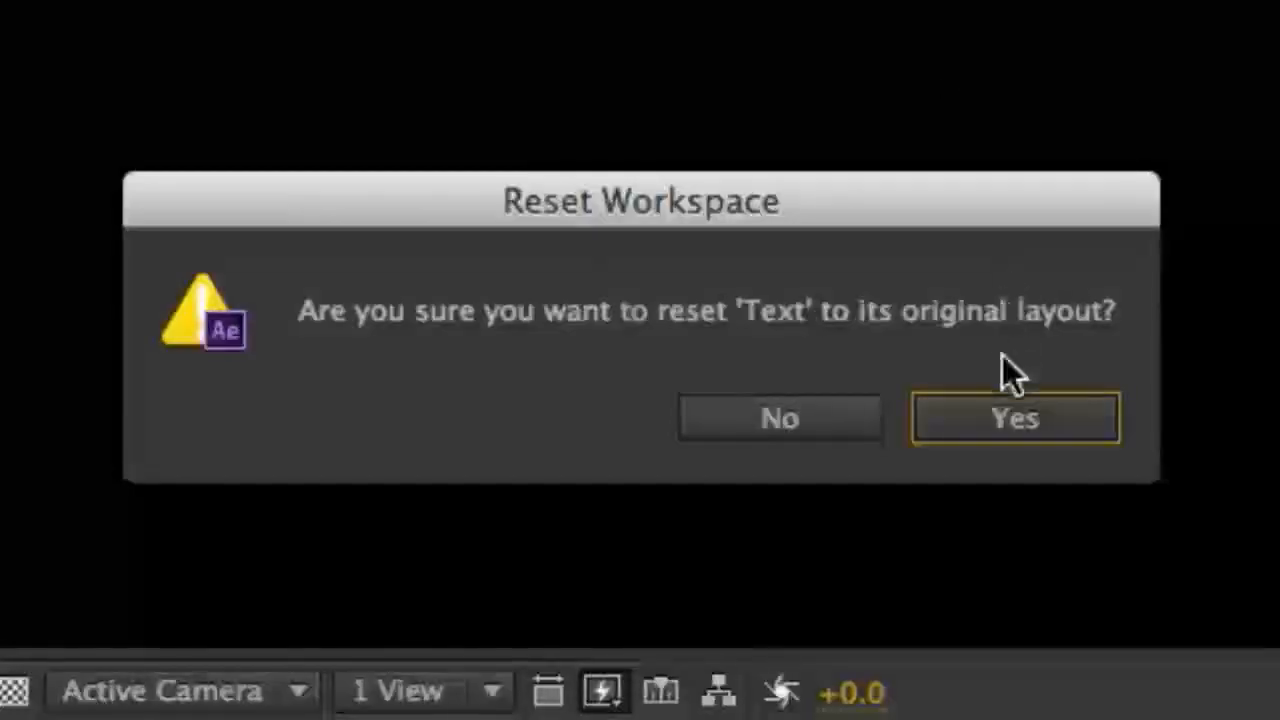
click(1010, 425)
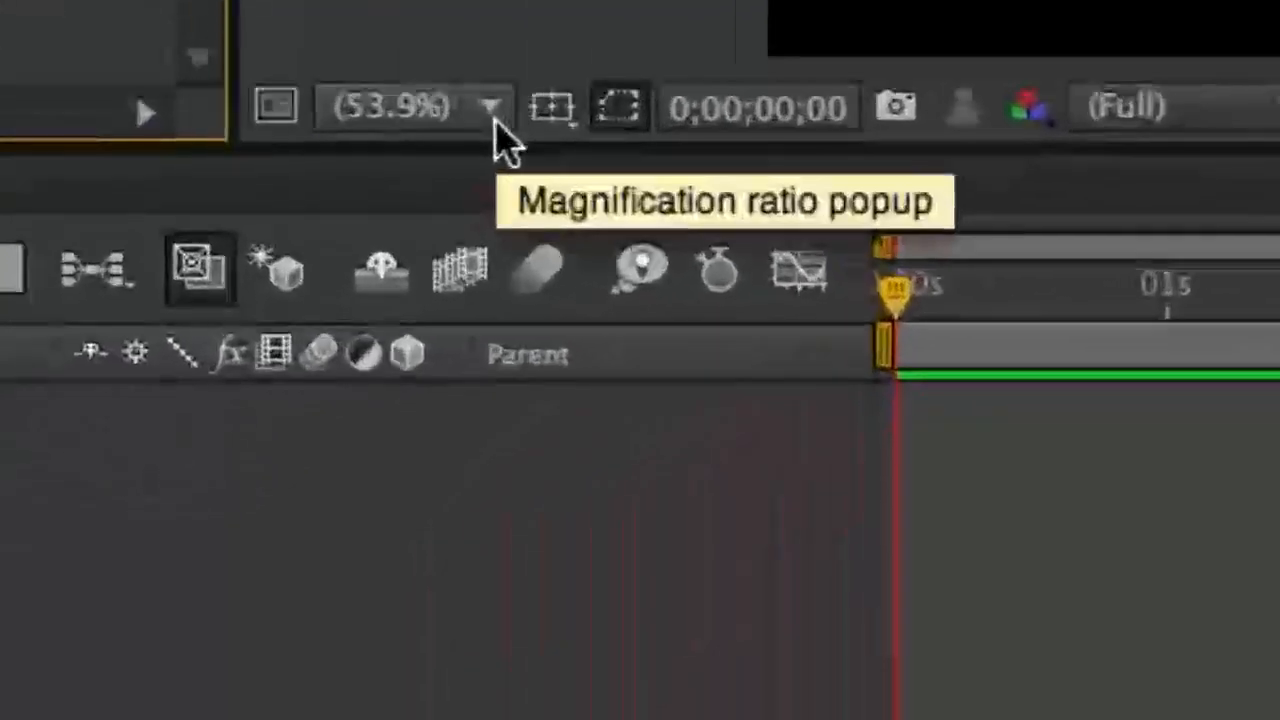
Set the composition view's magnification to Fit and display the Title/Action Safe guides.
click(497, 127)
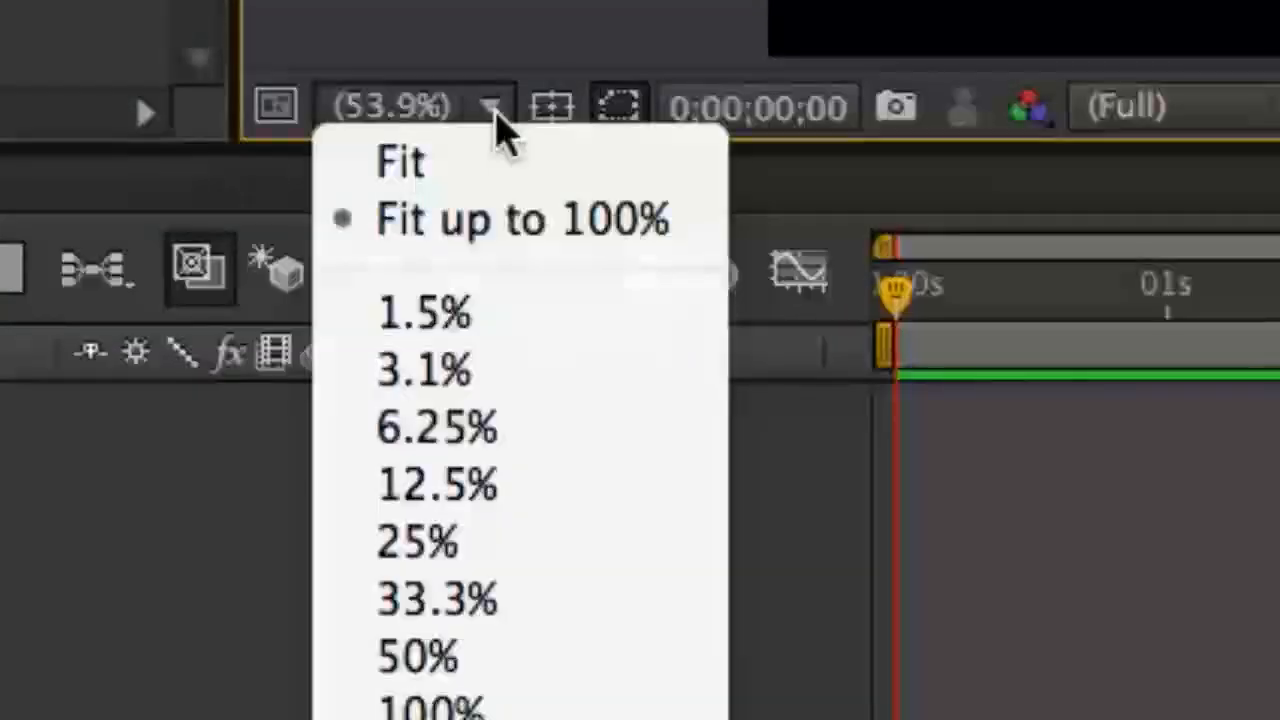
click(437, 163)
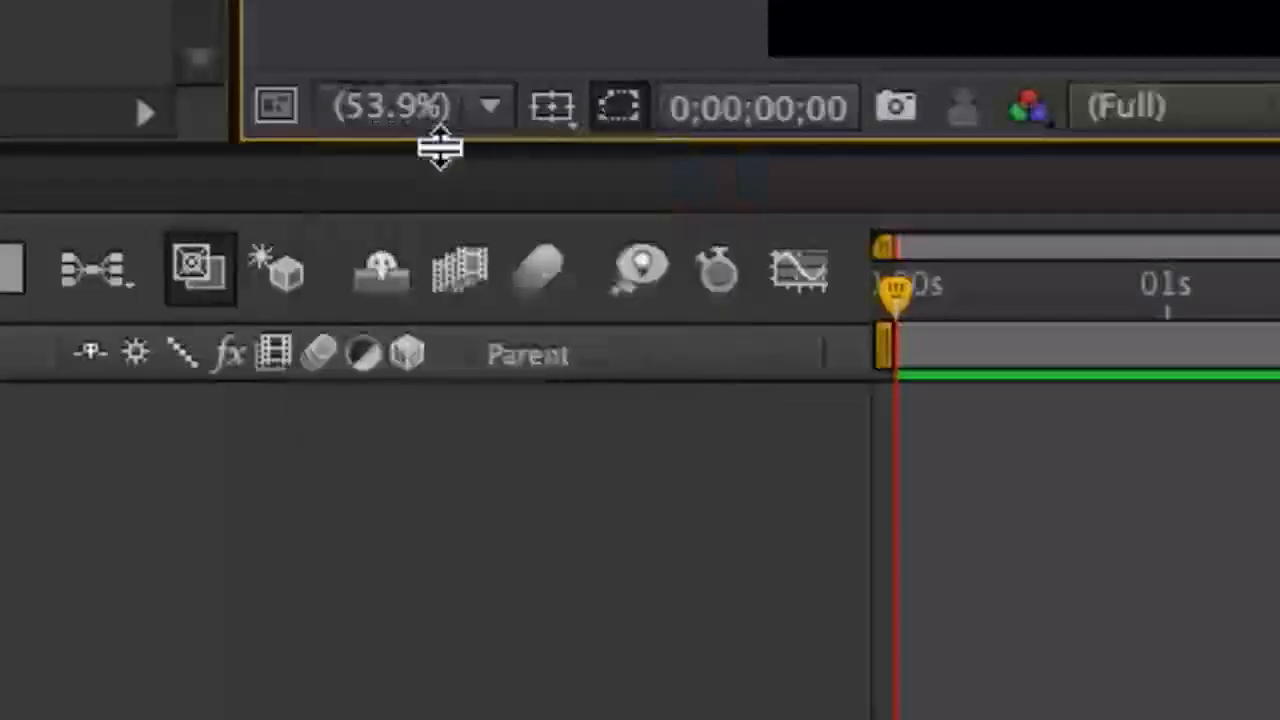
click(554, 108)
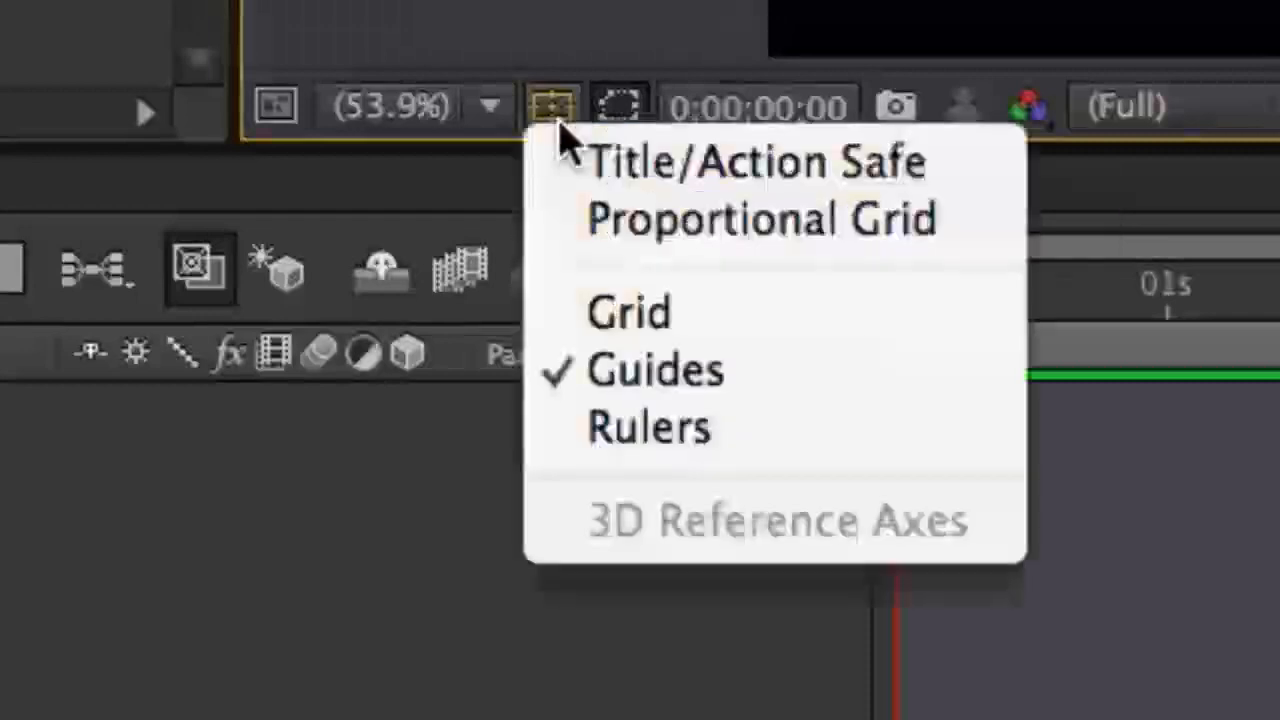
click(575, 180)
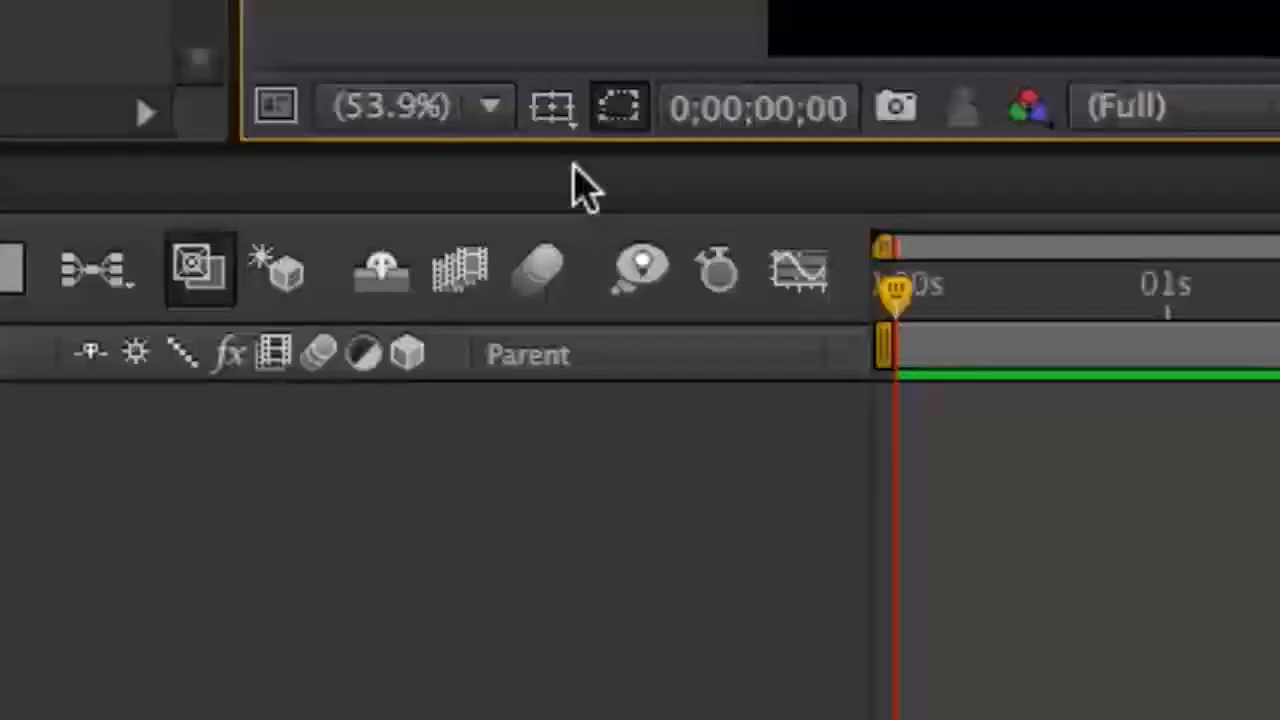
click(566, 106)
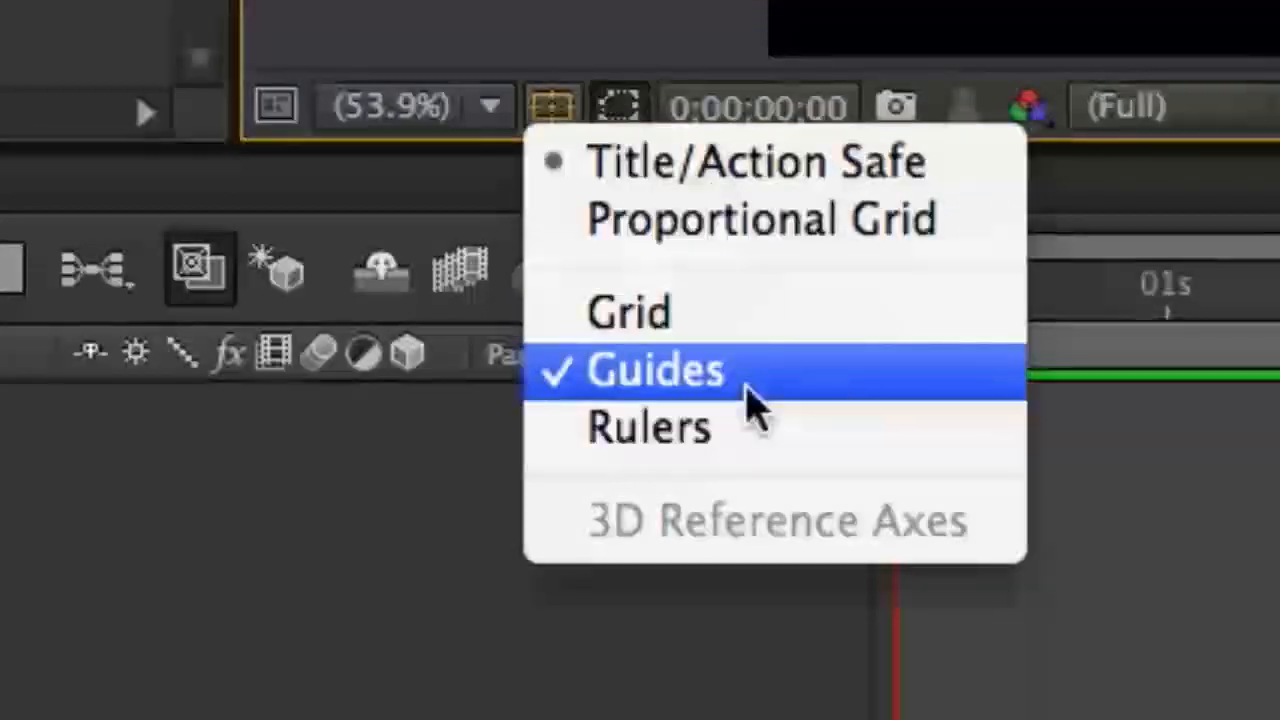
click(57, 613)
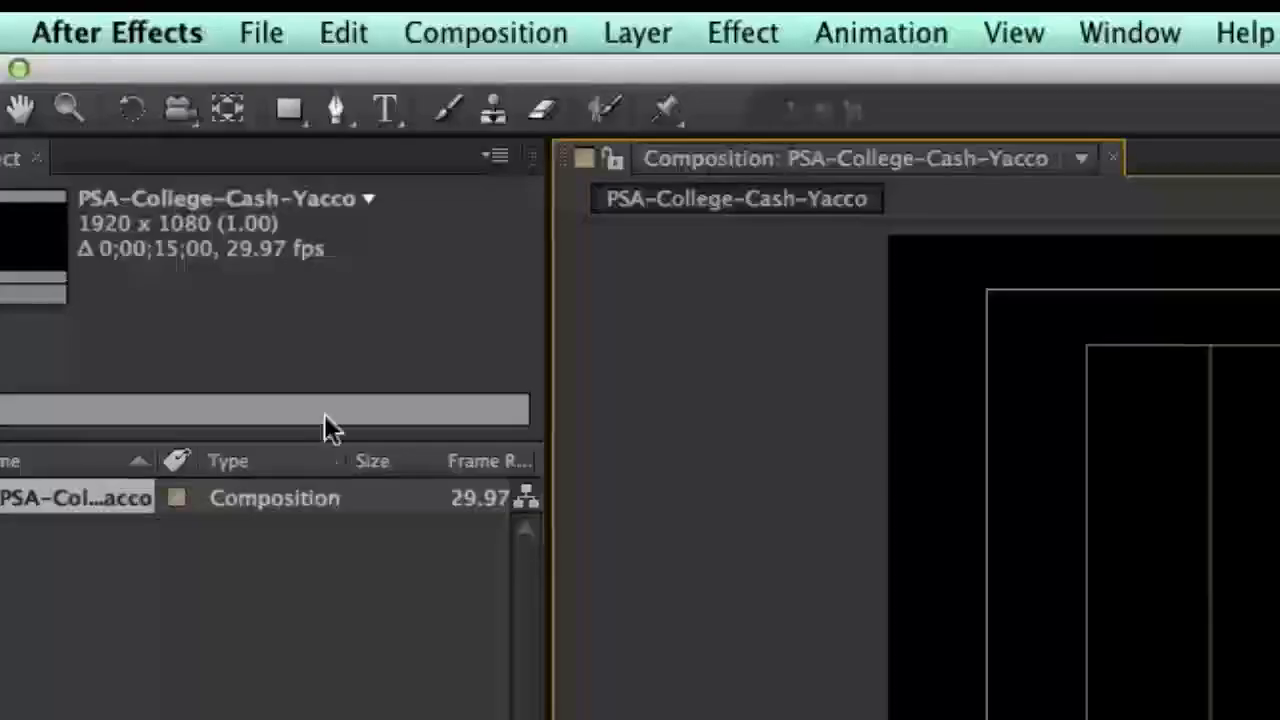
Import the audio file PSA-Cash-Yacco.wav from the PSA-yacco folder as footage.
click(285, 42)
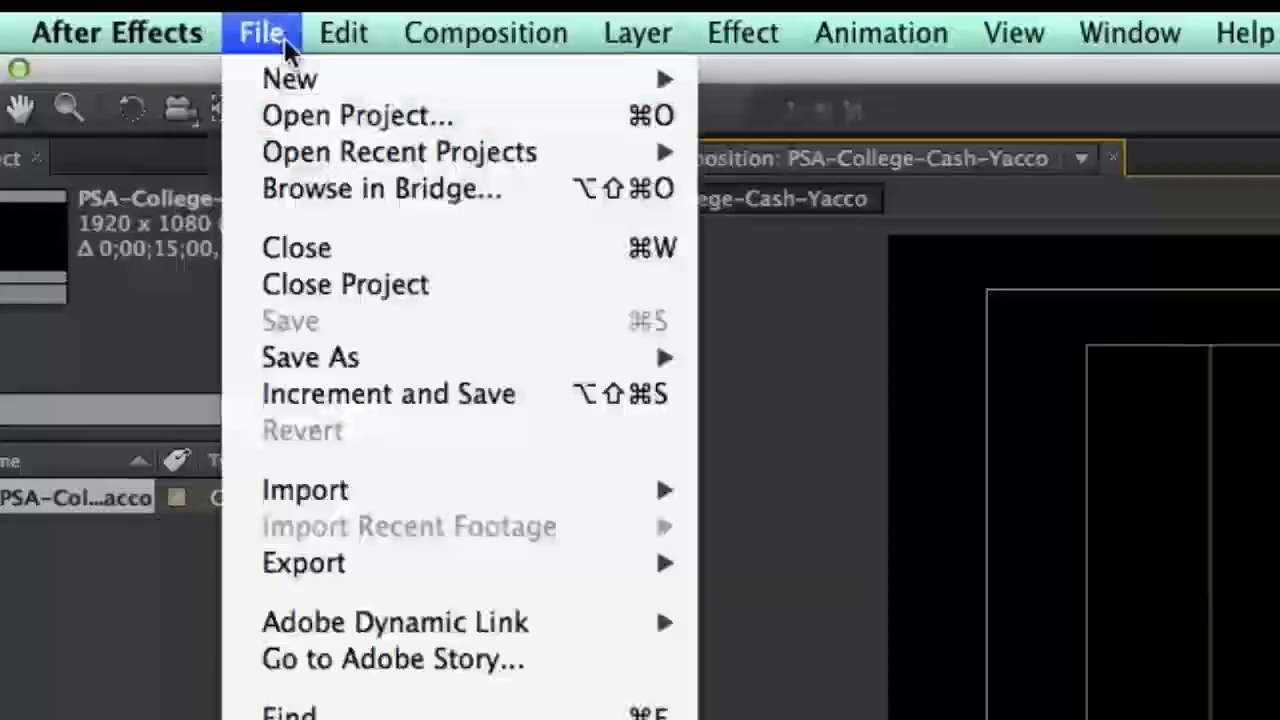
mouse_move(406, 489)
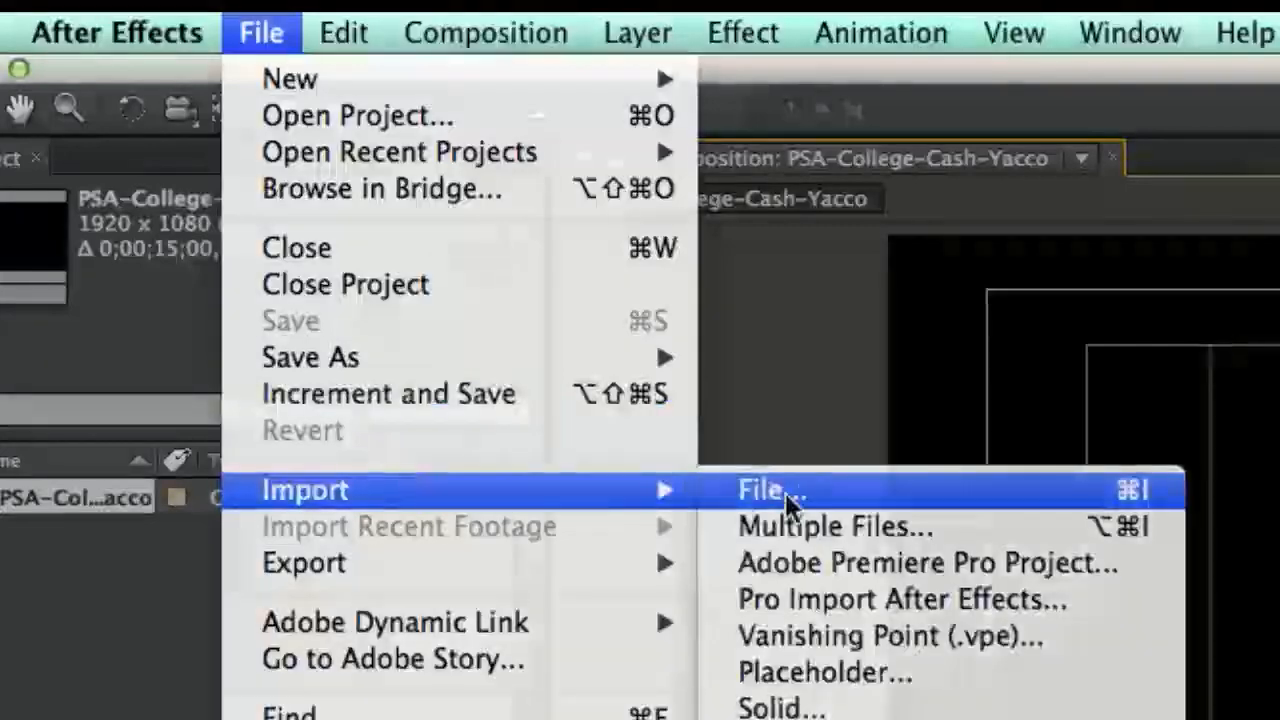
click(785, 493)
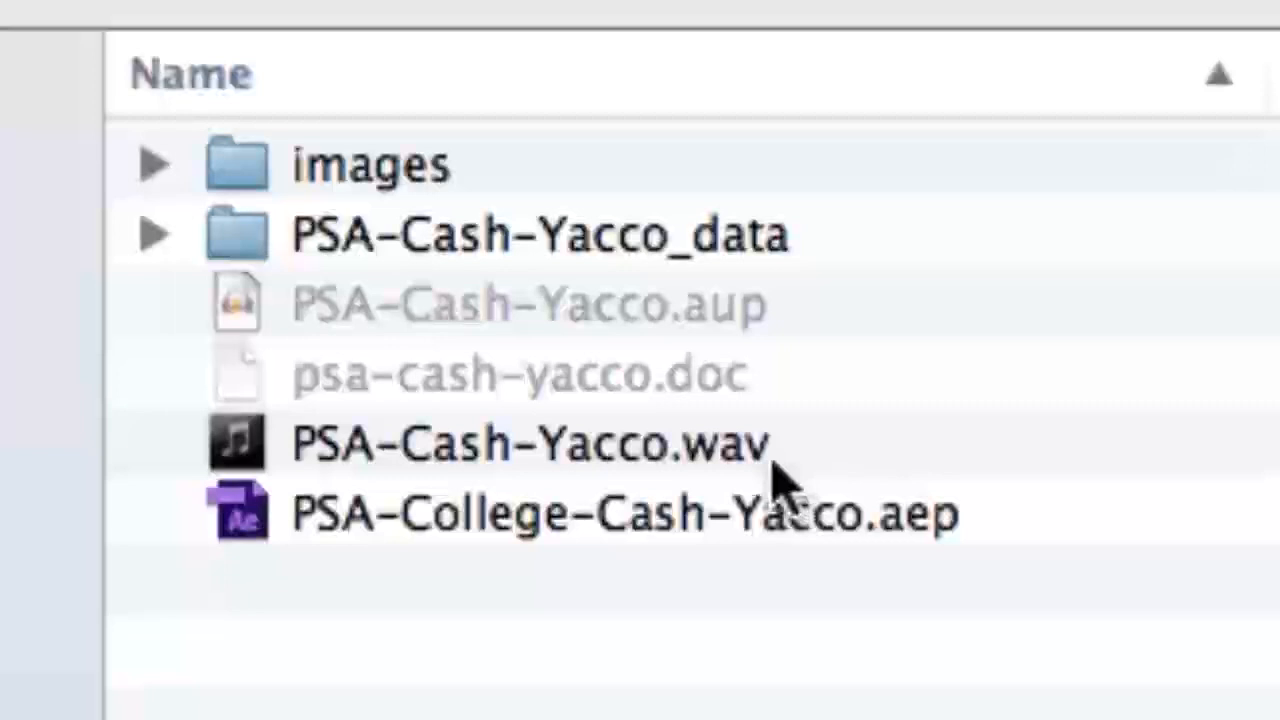
click(780, 478)
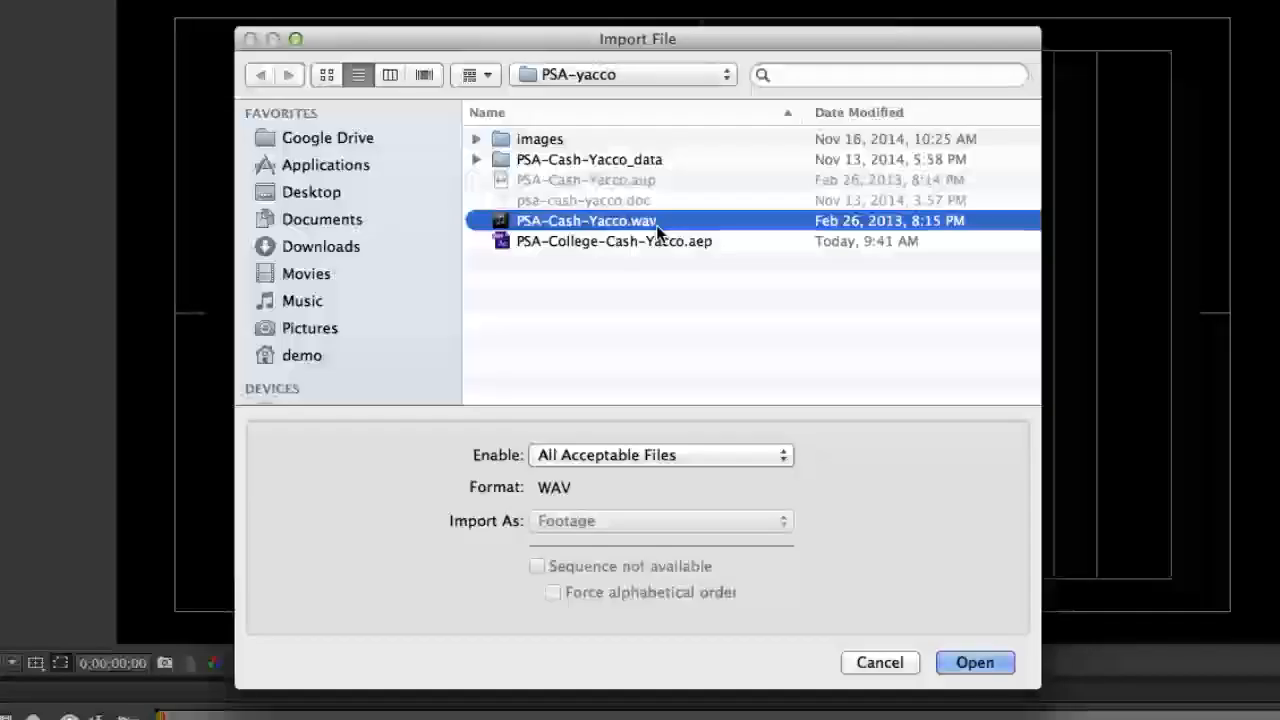
click(966, 662)
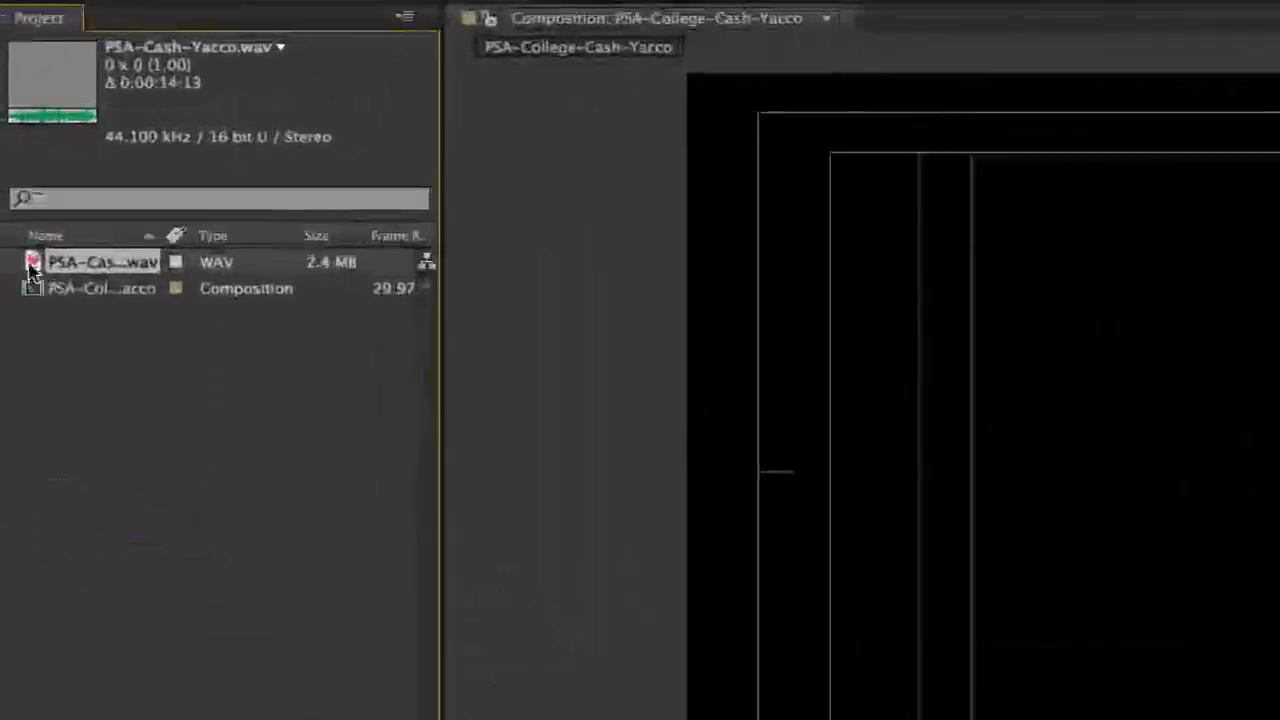
Add PSA-Cash-Yacco.wav to the composition's timeline and expand its audio properties to show the waveform.
drag(69, 148, 56, 310)
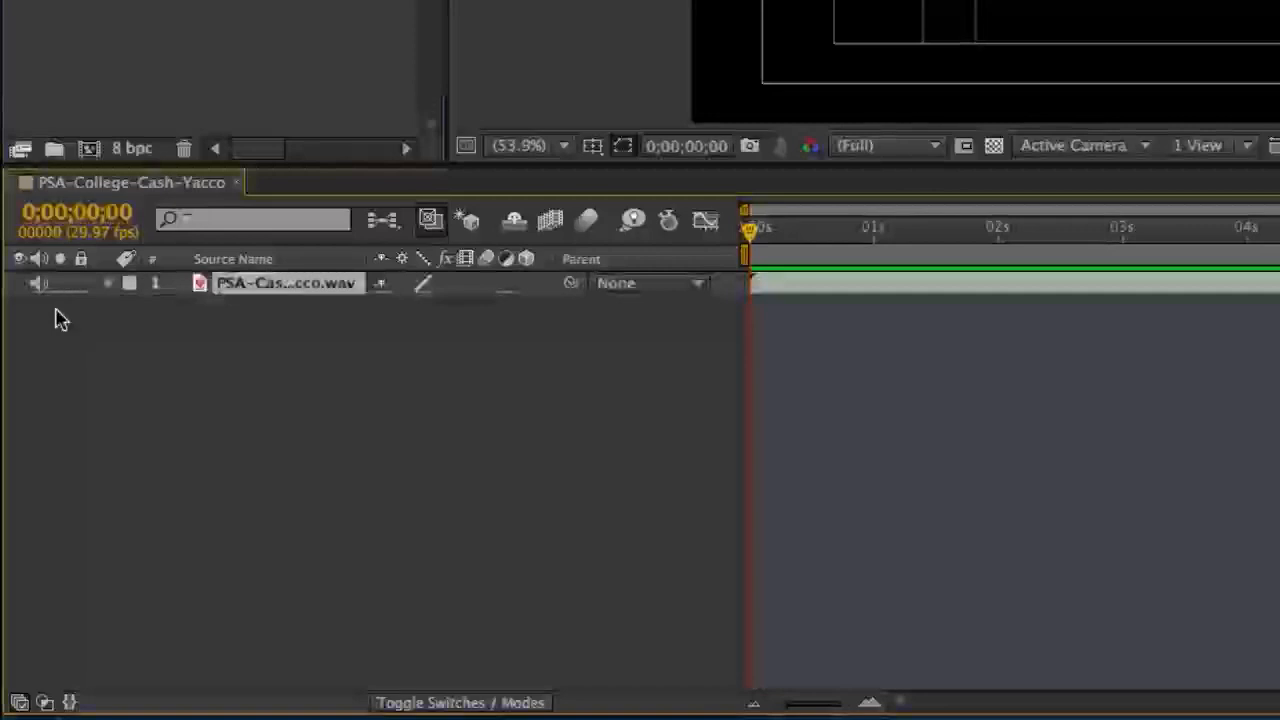
click(112, 298)
click(108, 287)
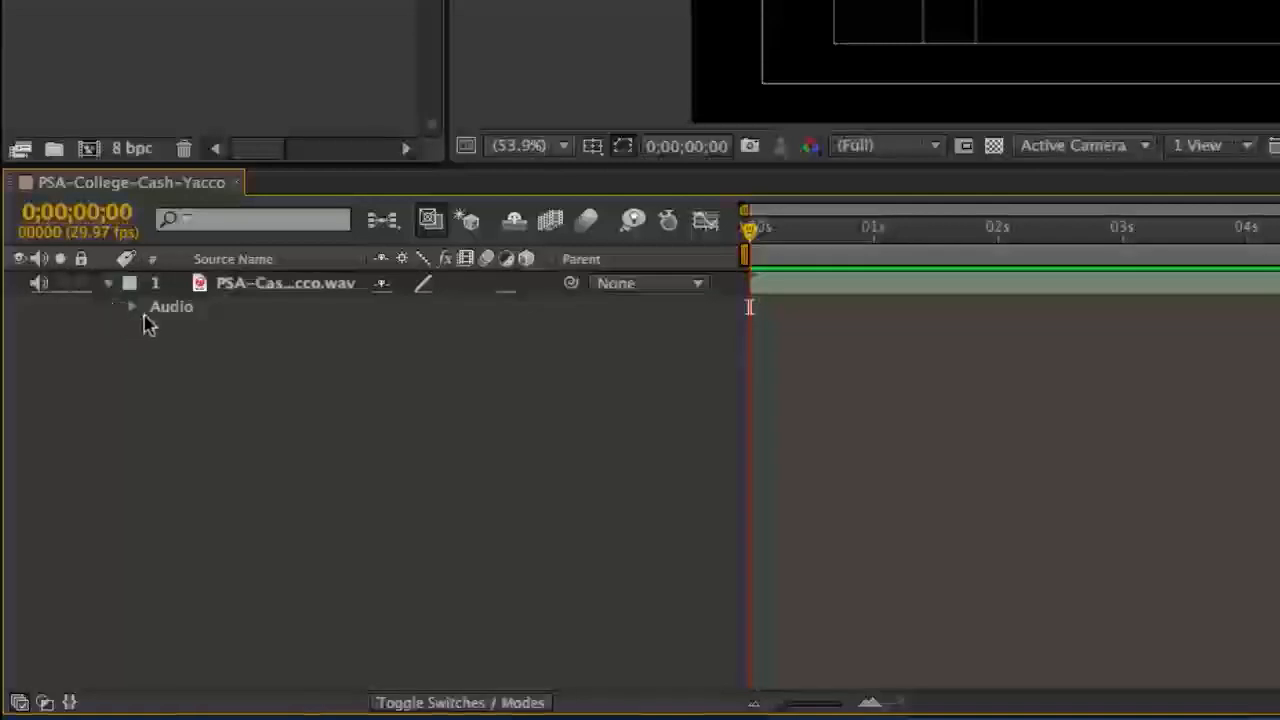
click(133, 309)
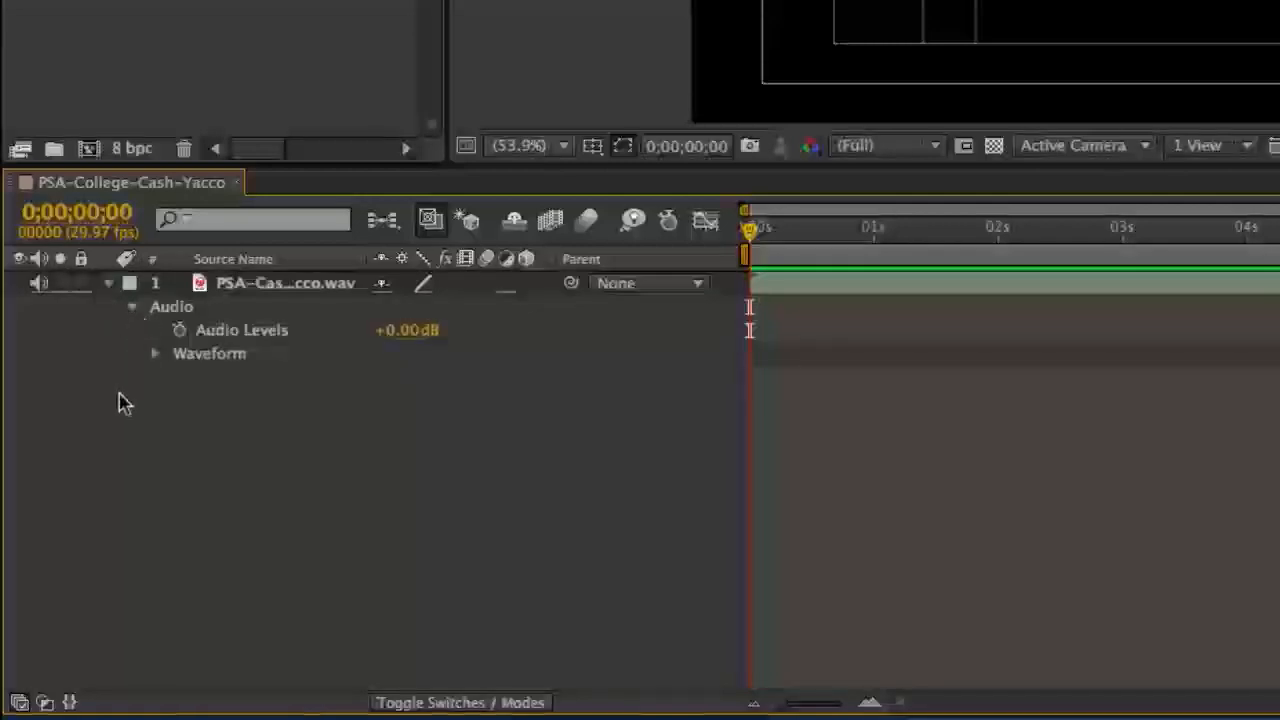
click(157, 355)
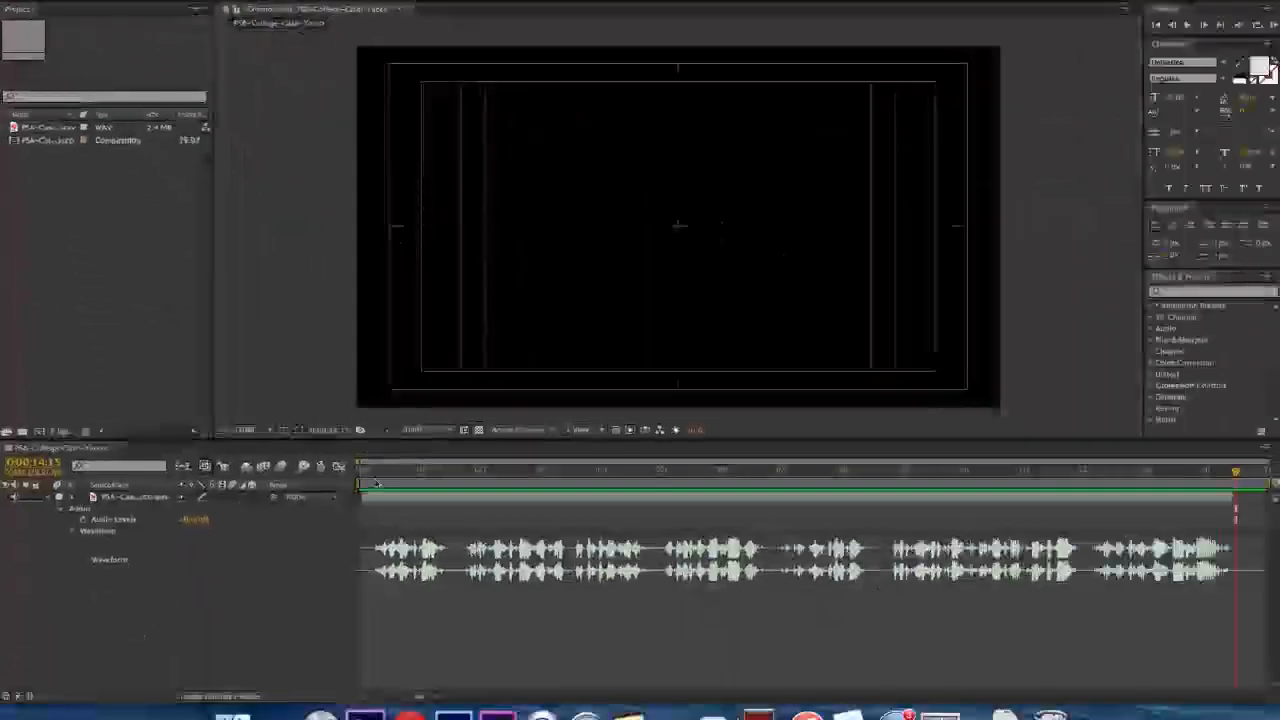
Shift the audio layer slightly later so it starts just after the composition's beginning, and lock the layer.
drag(376, 498, 395, 499)
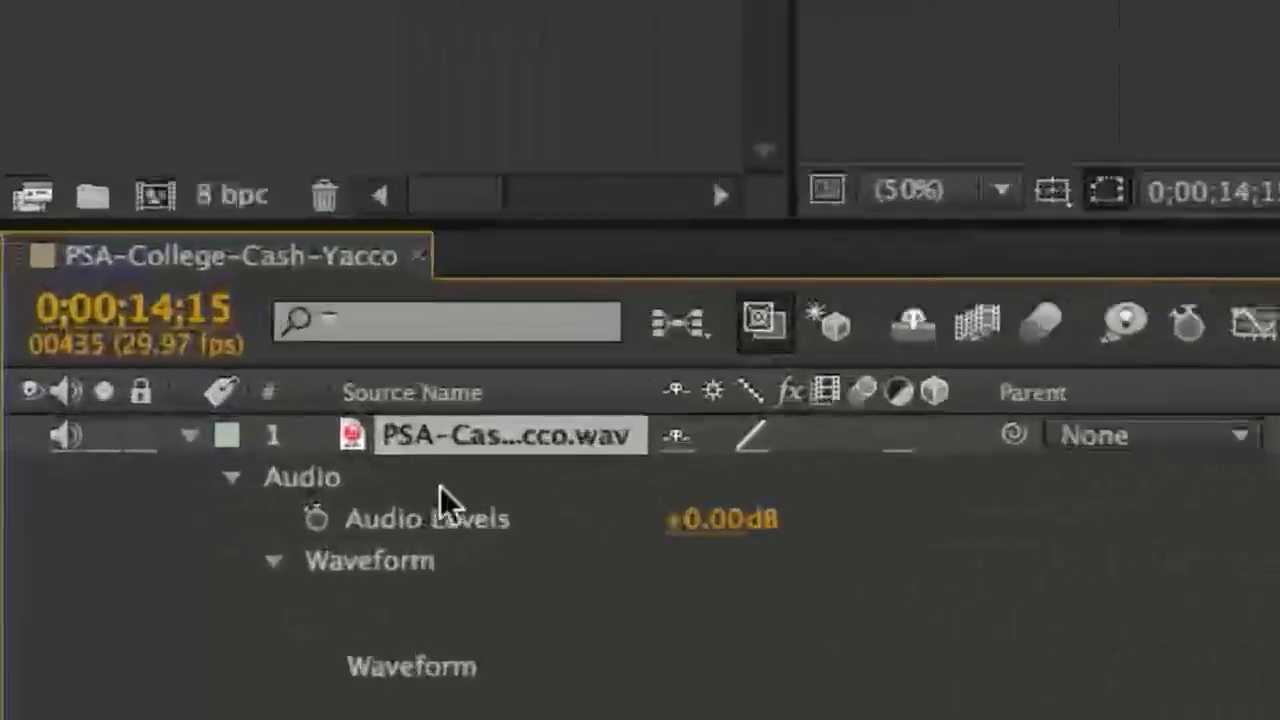
click(143, 437)
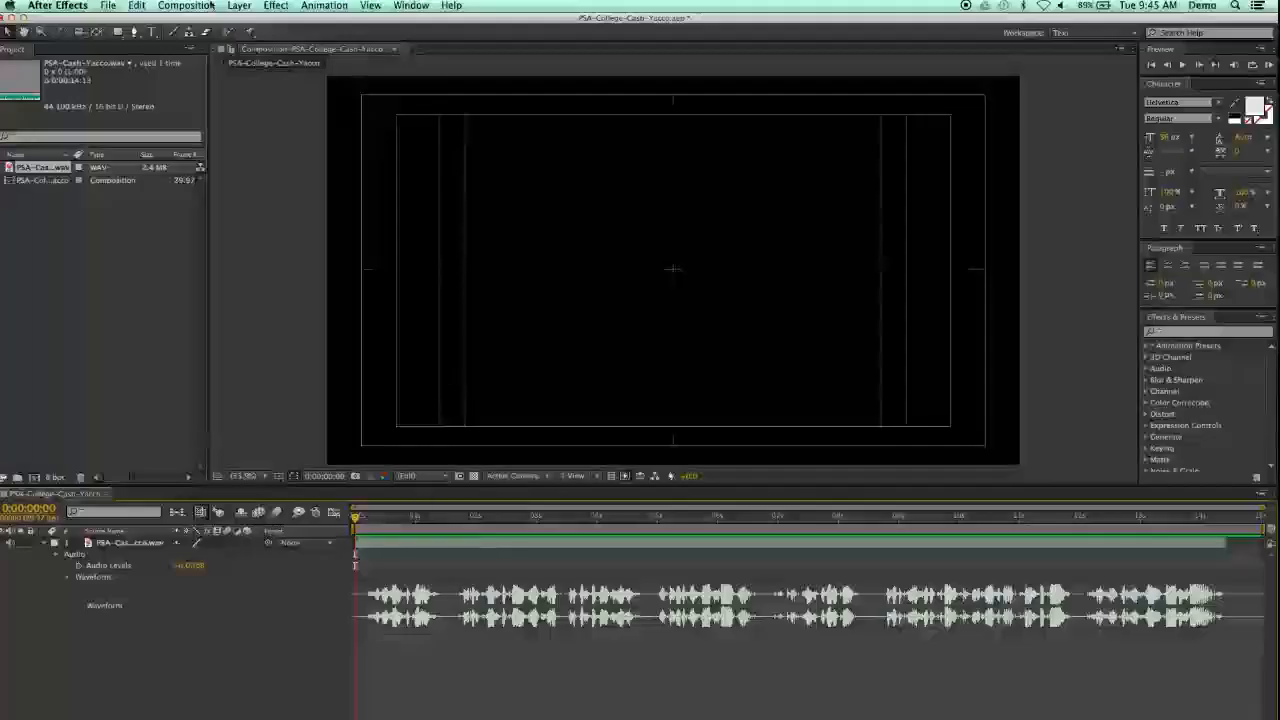
Preview the voice-over audio from the start of the composition.
click(210, 6)
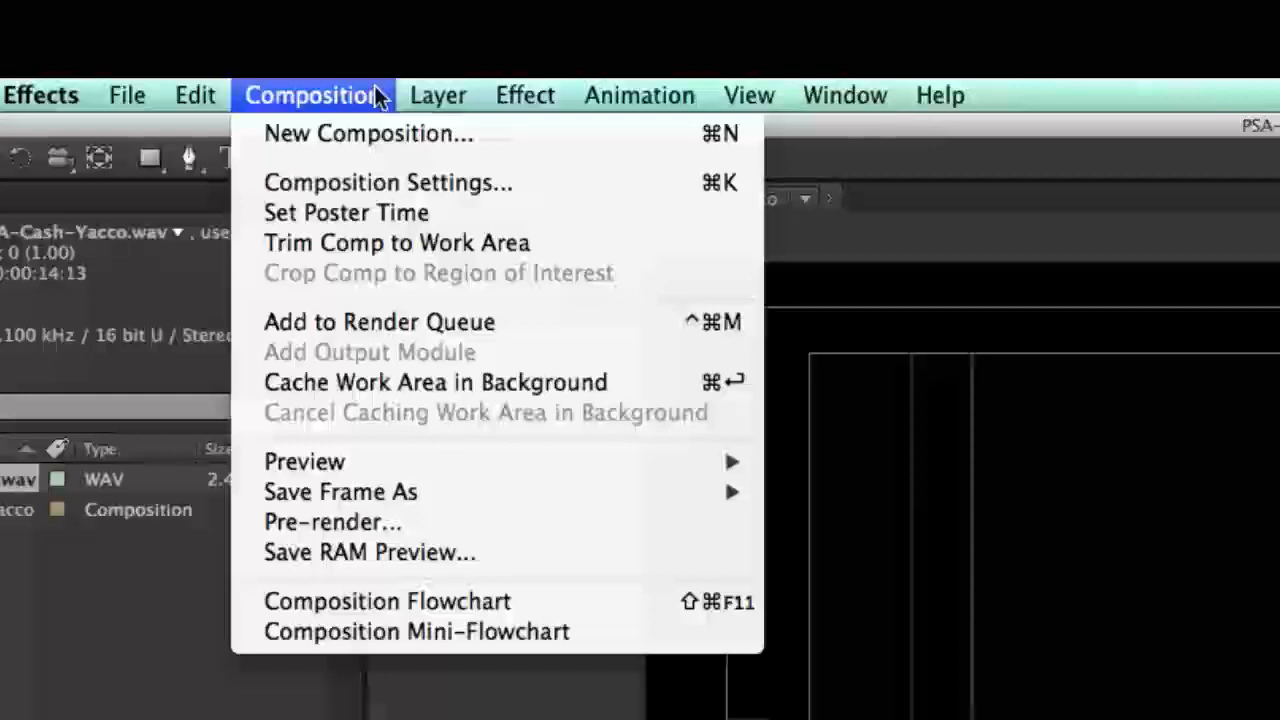
mouse_move(620, 478)
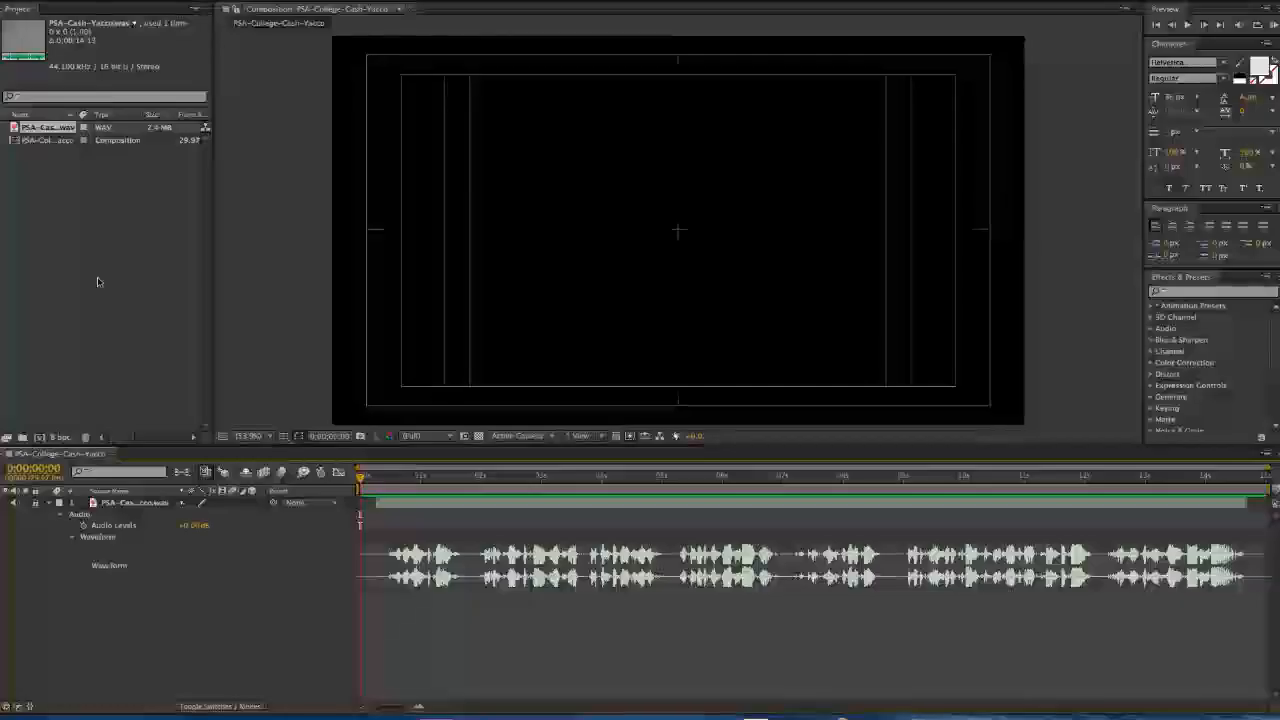
key(apostrophe)
key(space)
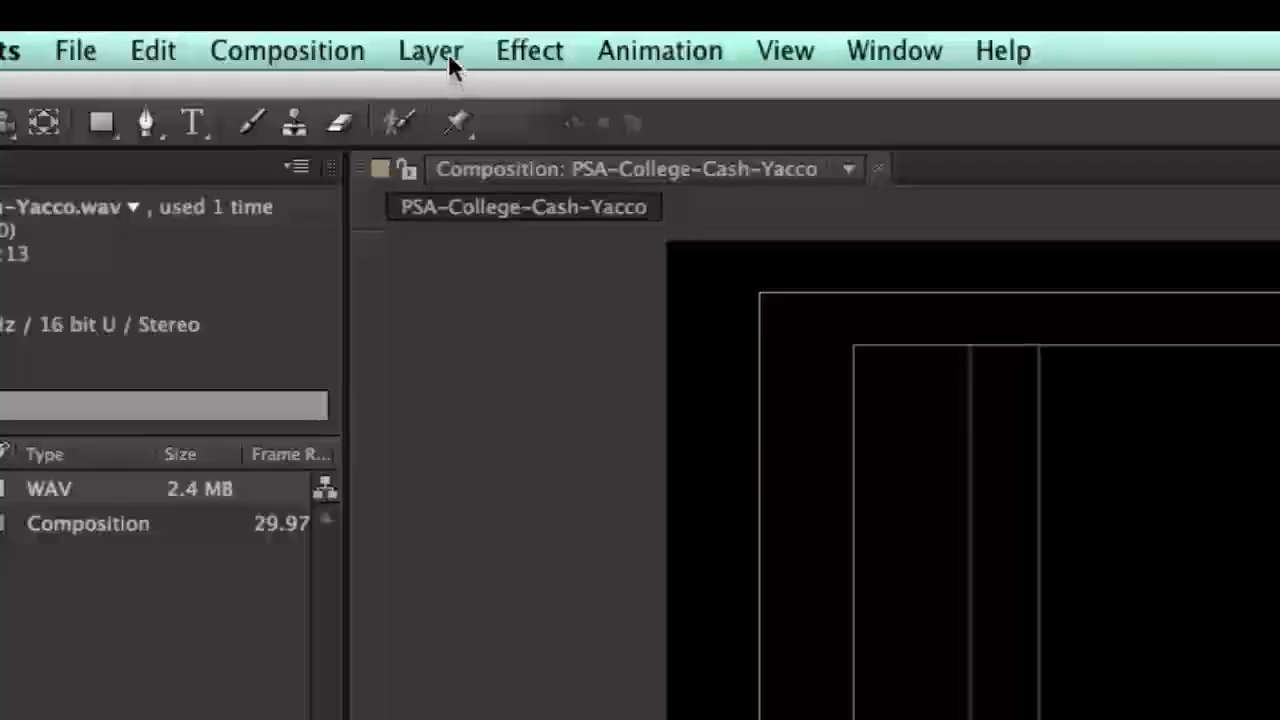
Add composition markers at the pauses in the voice-over waveform, advancing the current time to 0;00;12;06.
click(448, 58)
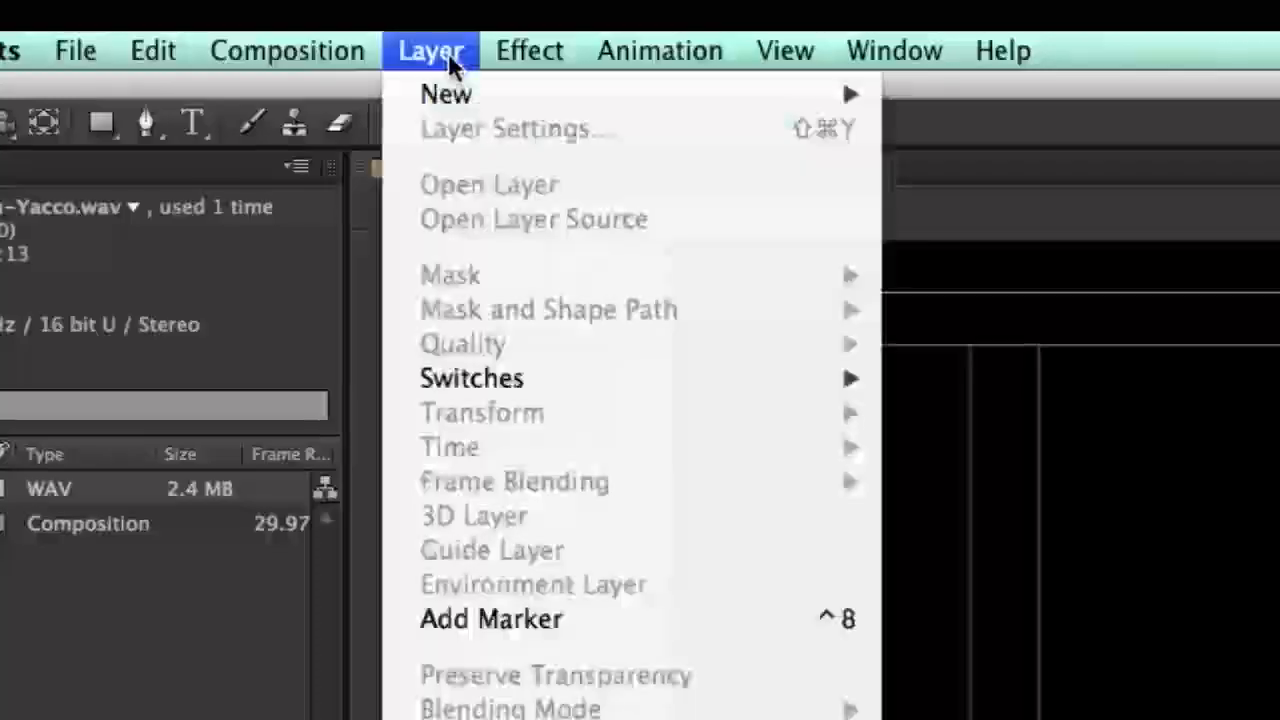
click(567, 622)
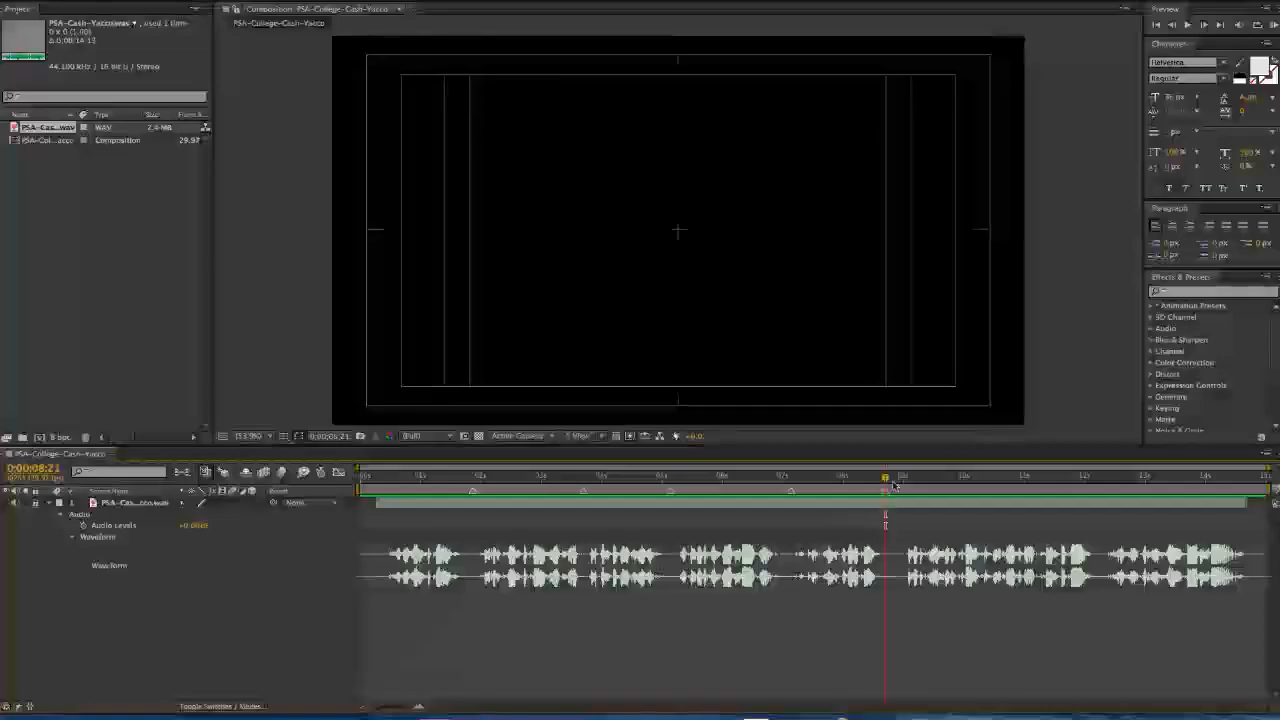
drag(889, 481, 1101, 497)
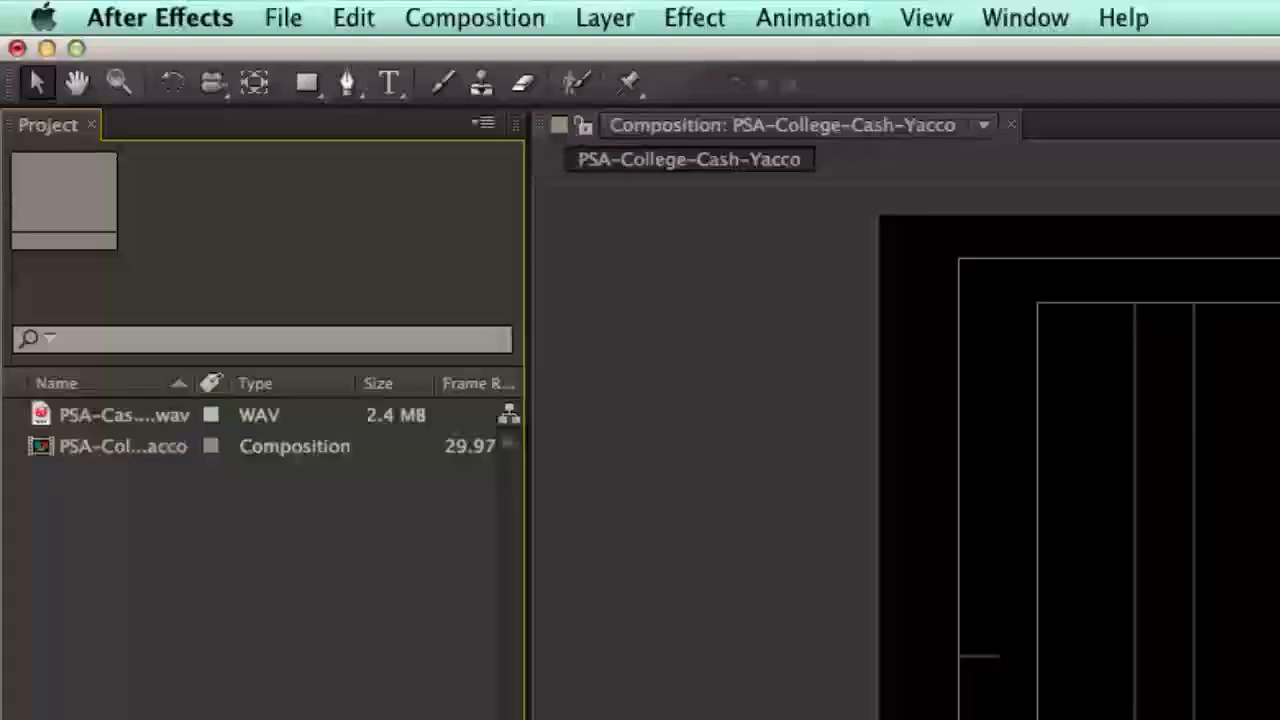
Create a horizontal text layer reading "Need" at 72 px in the upper-left part of the title-safe area.
click(392, 84)
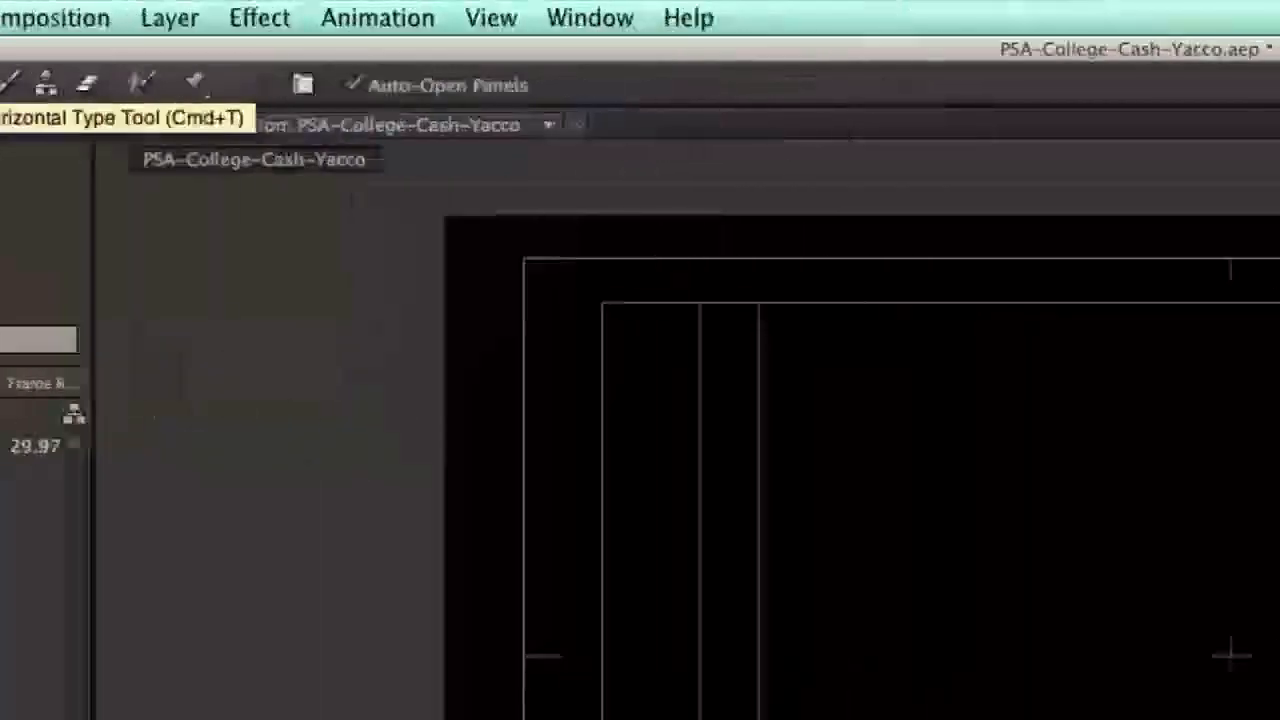
click(972, 213)
click(1005, 342)
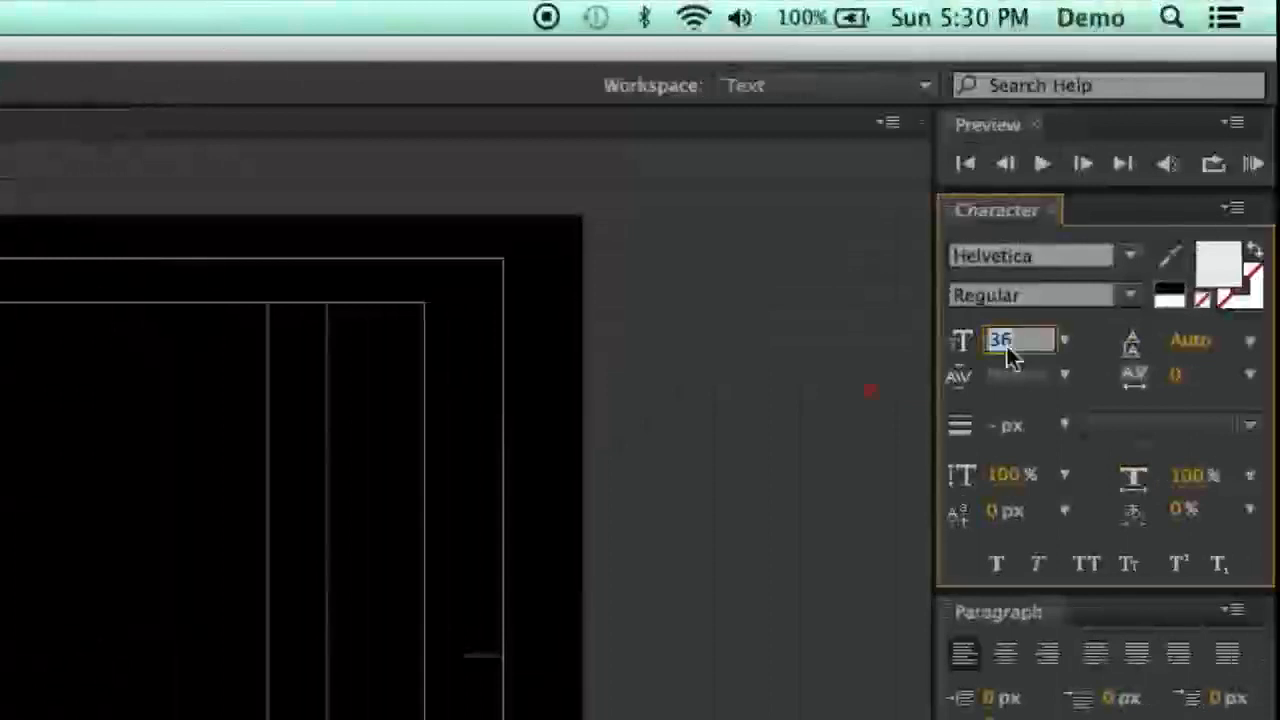
text(72)
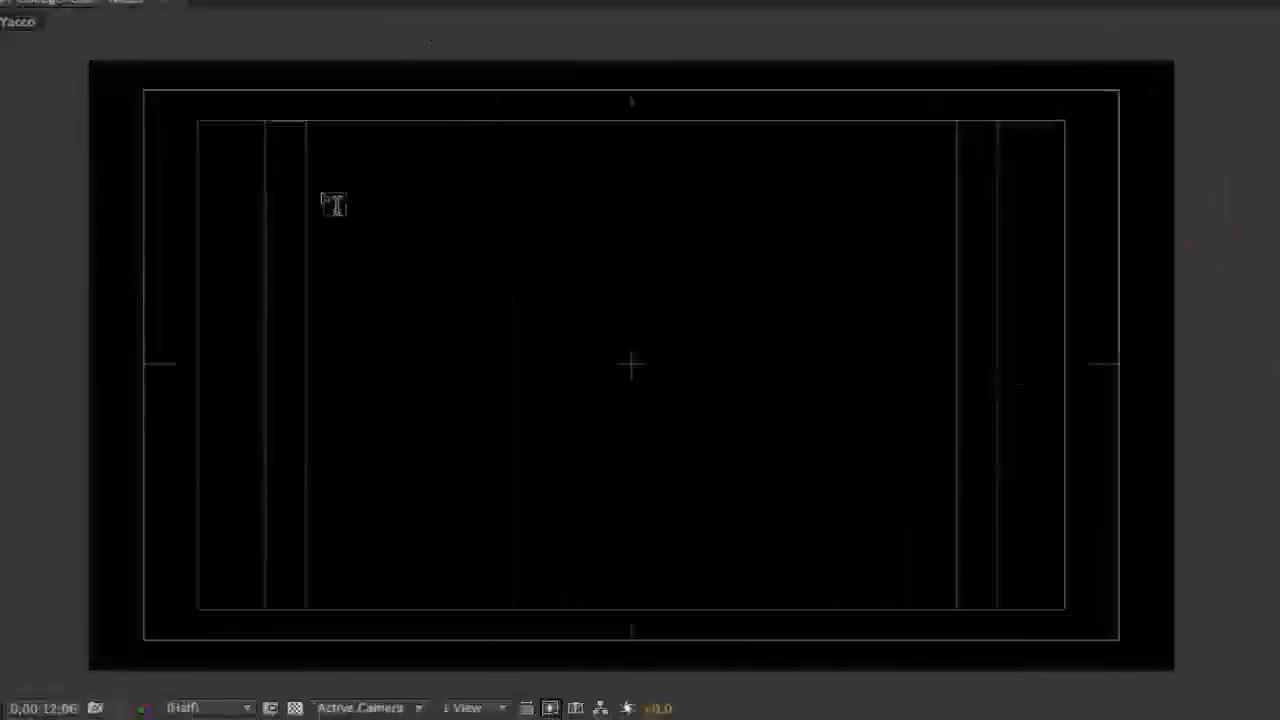
click(322, 200)
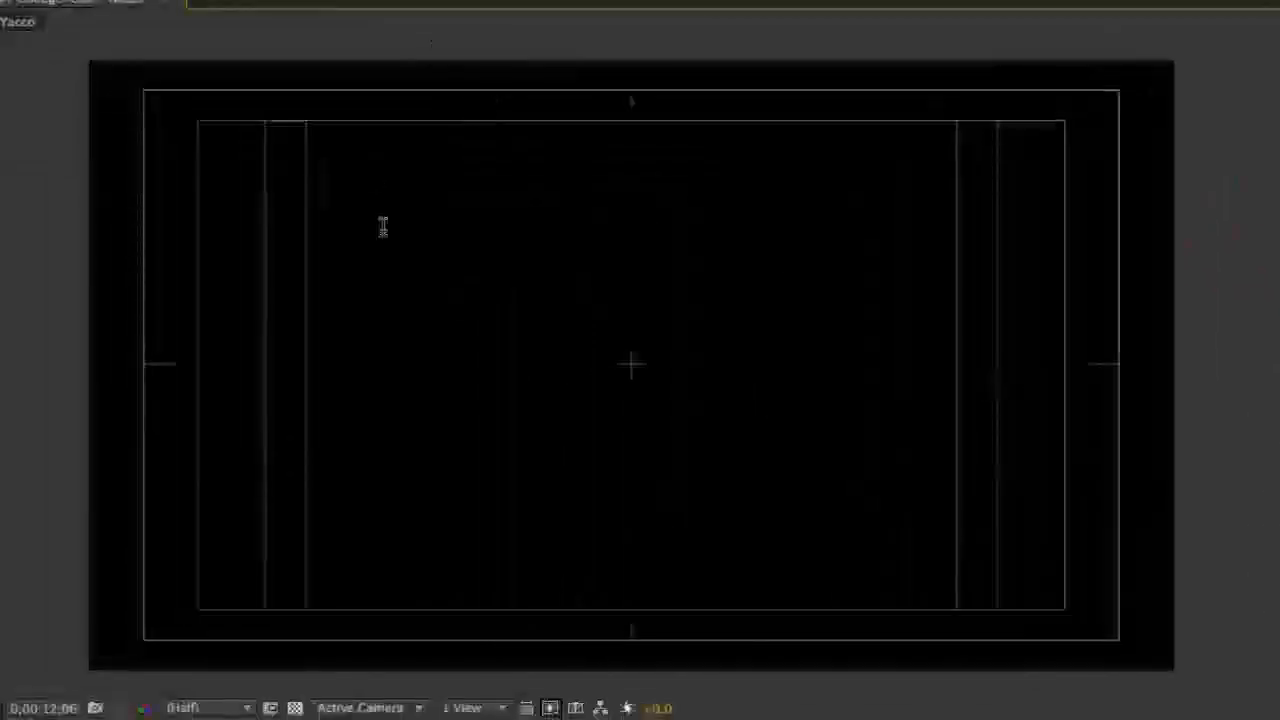
text(Need)
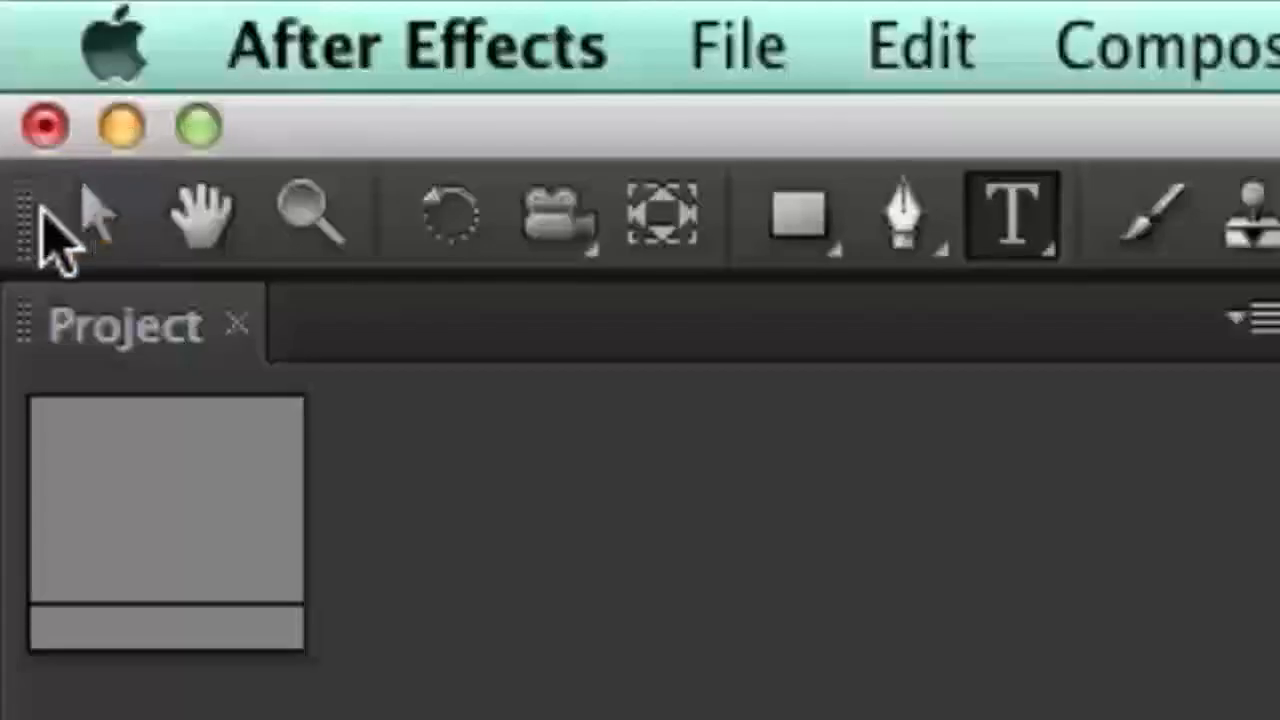
click(50, 215)
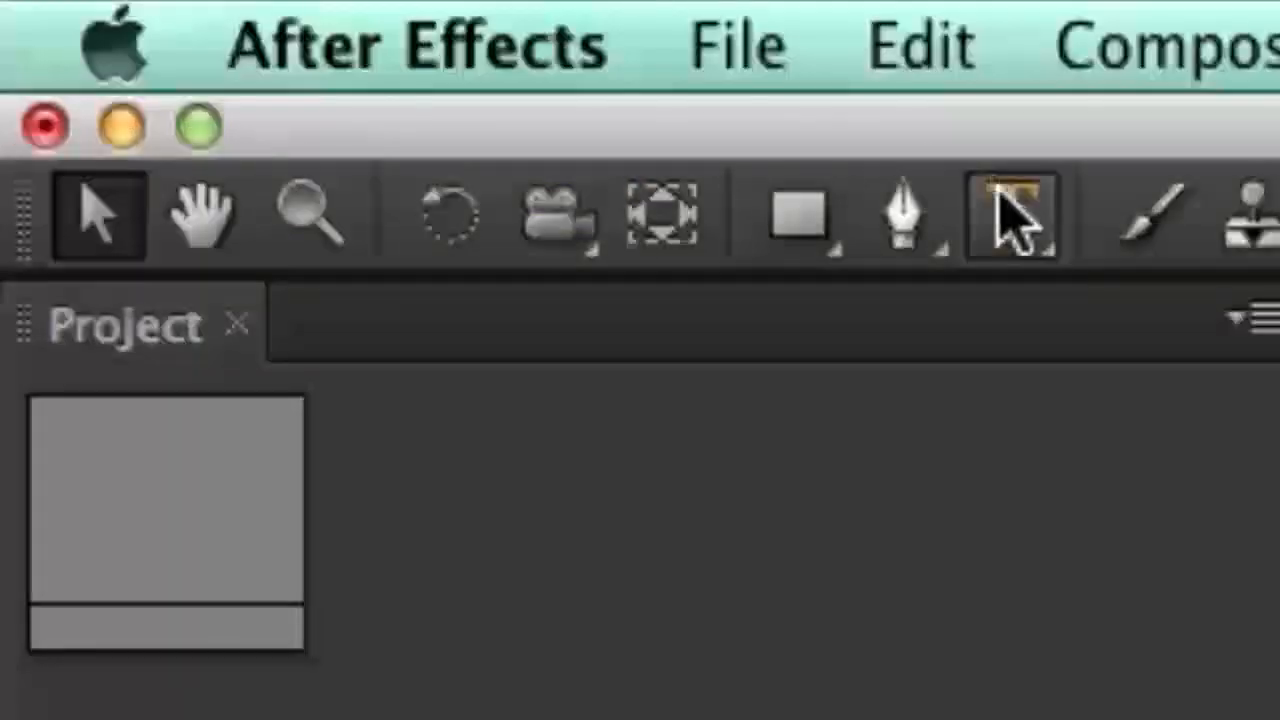
Add a separate text layer reading "Money" below and slightly right of "Need".
click(1015, 215)
click(391, 252)
text(Money)
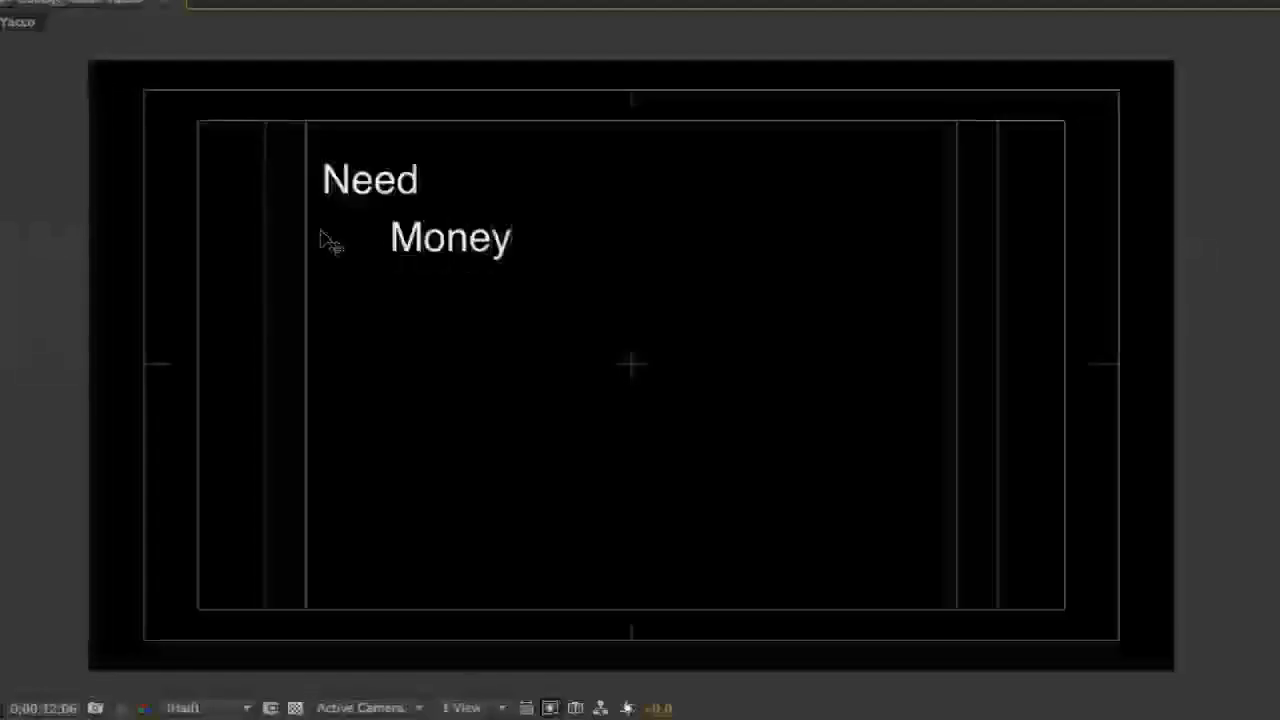
click(320, 718)
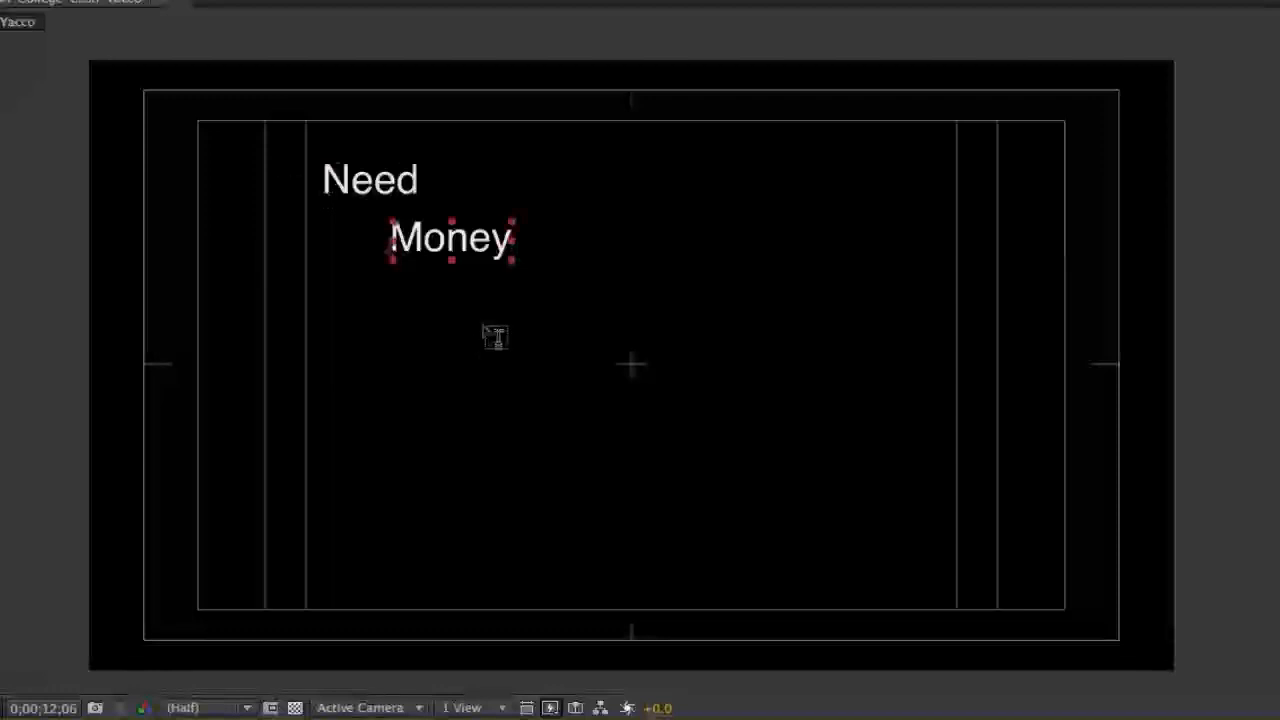
Add two more separate text layers below "Money", one reading "for" and one reading "College?".
click(472, 292)
text(for)
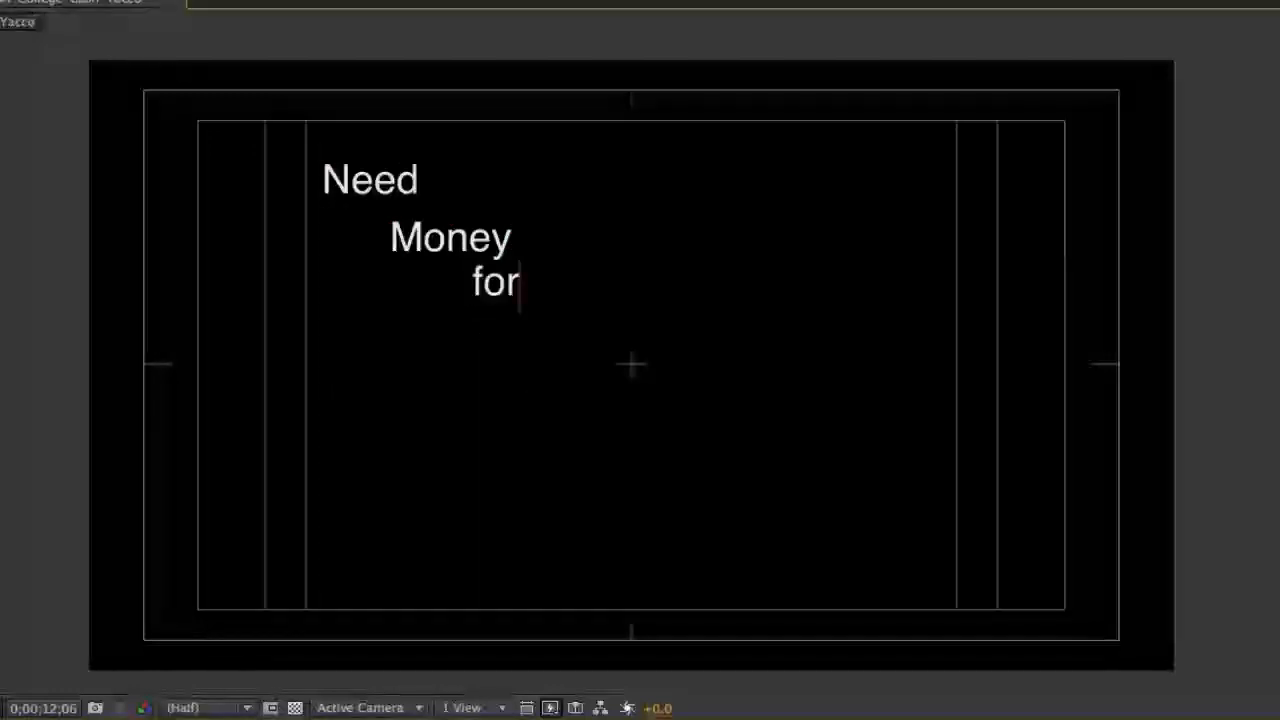
click(0, 42)
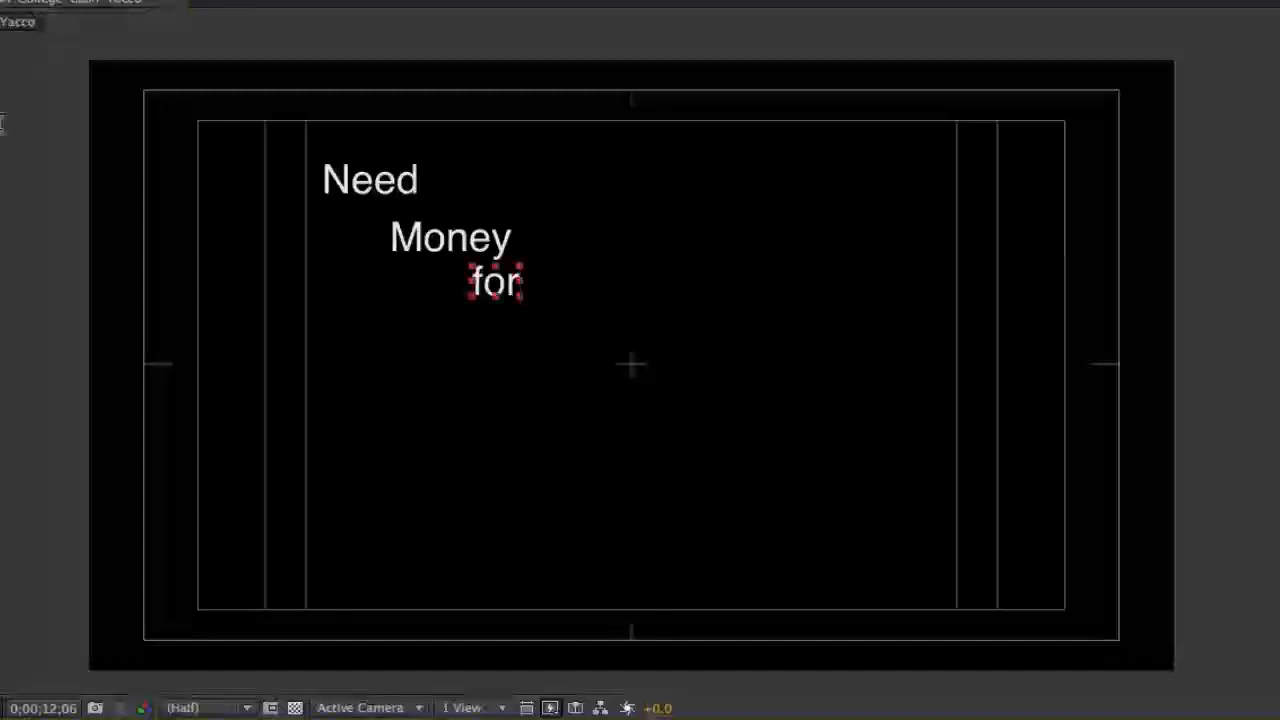
click(418, 360)
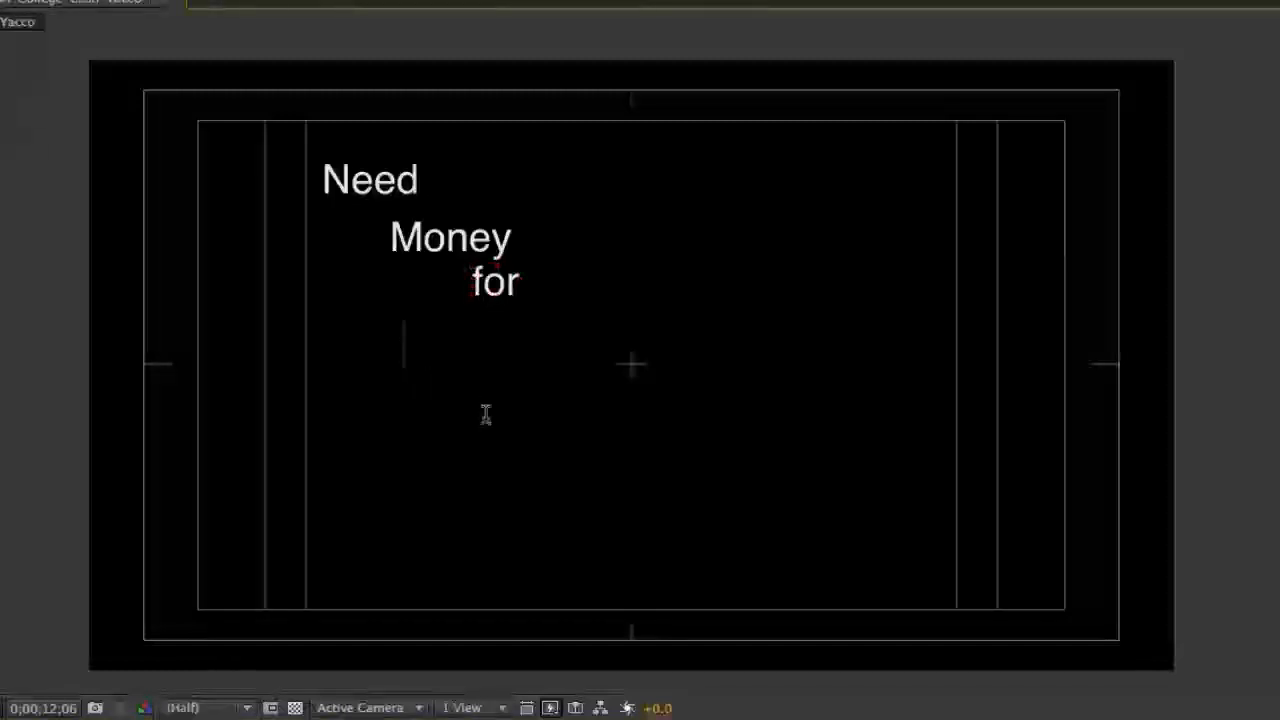
text(College?)
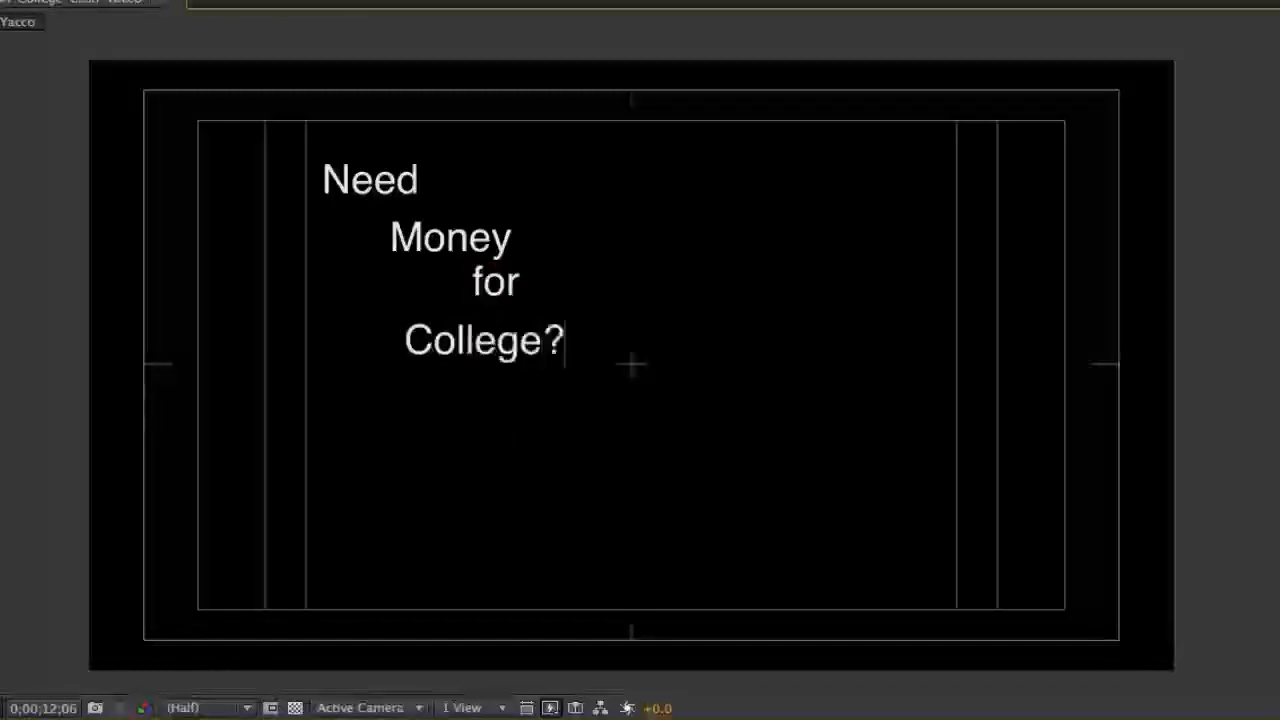
key(Escape)
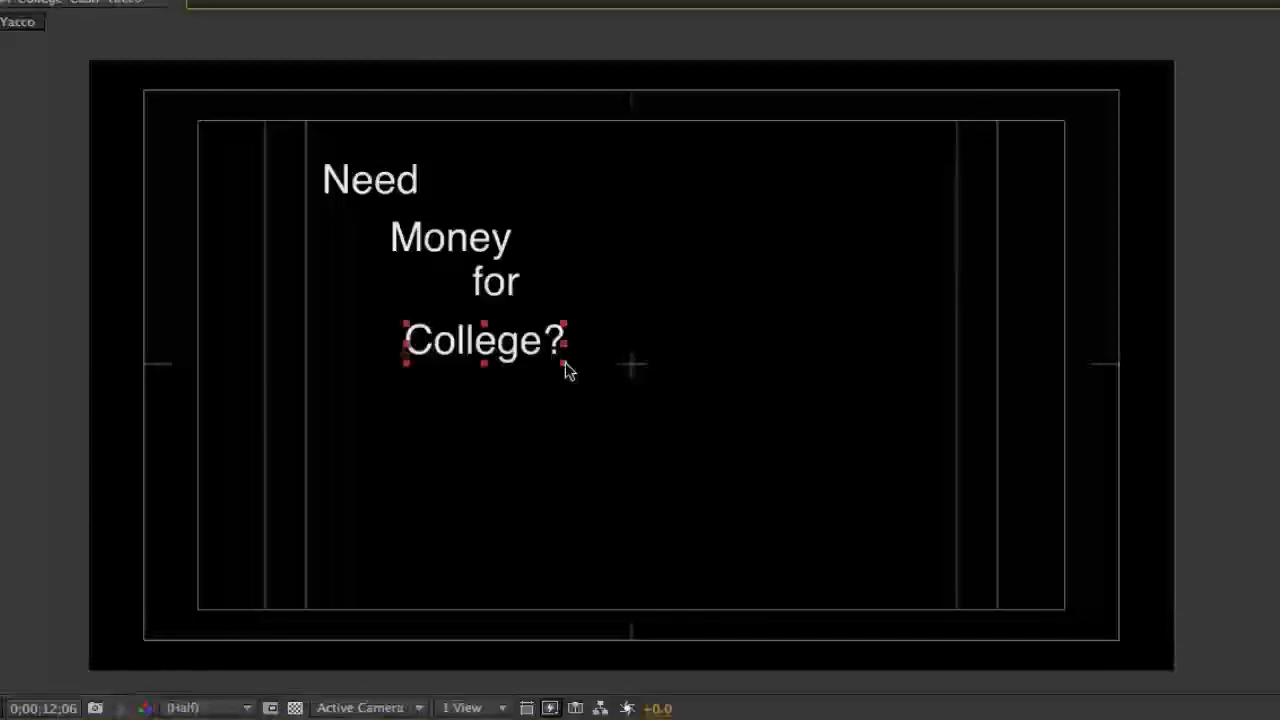
Scale "College?" up proportionally to span most of the title-safe width and move it to the bottom of that area.
drag(565, 362, 620, 395)
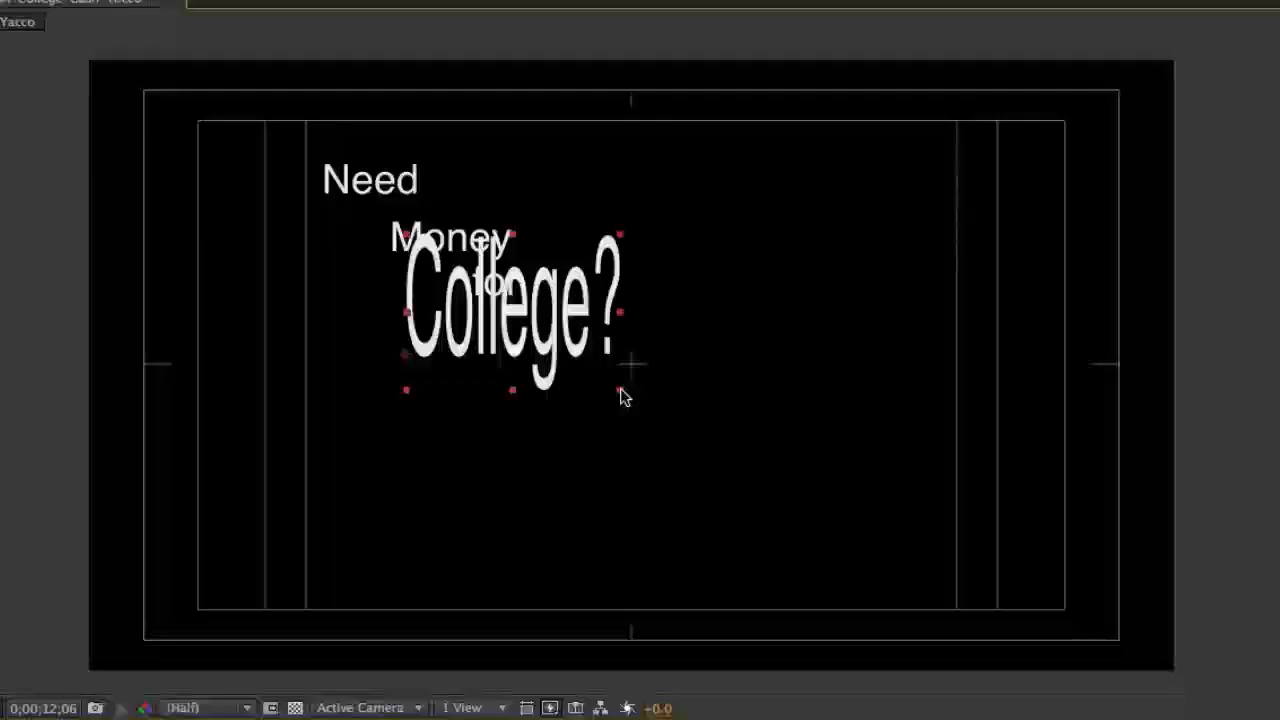
drag(626, 391, 1004, 479)
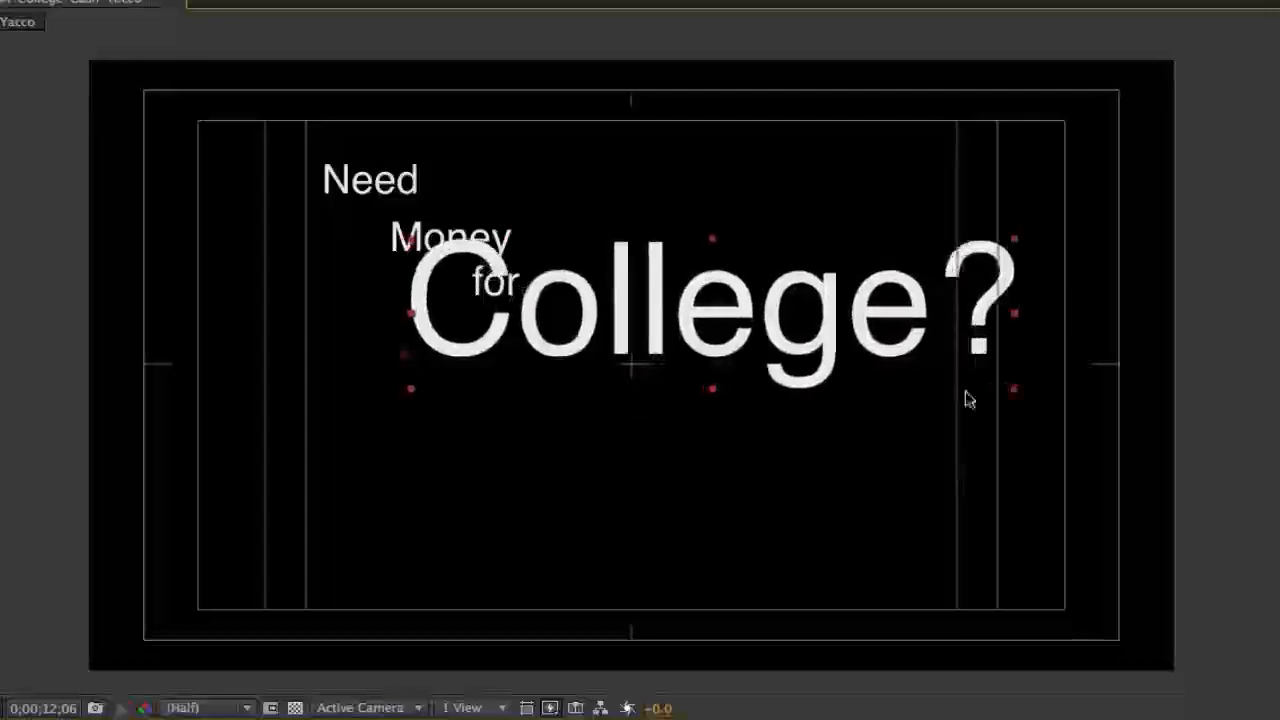
drag(866, 340, 785, 555)
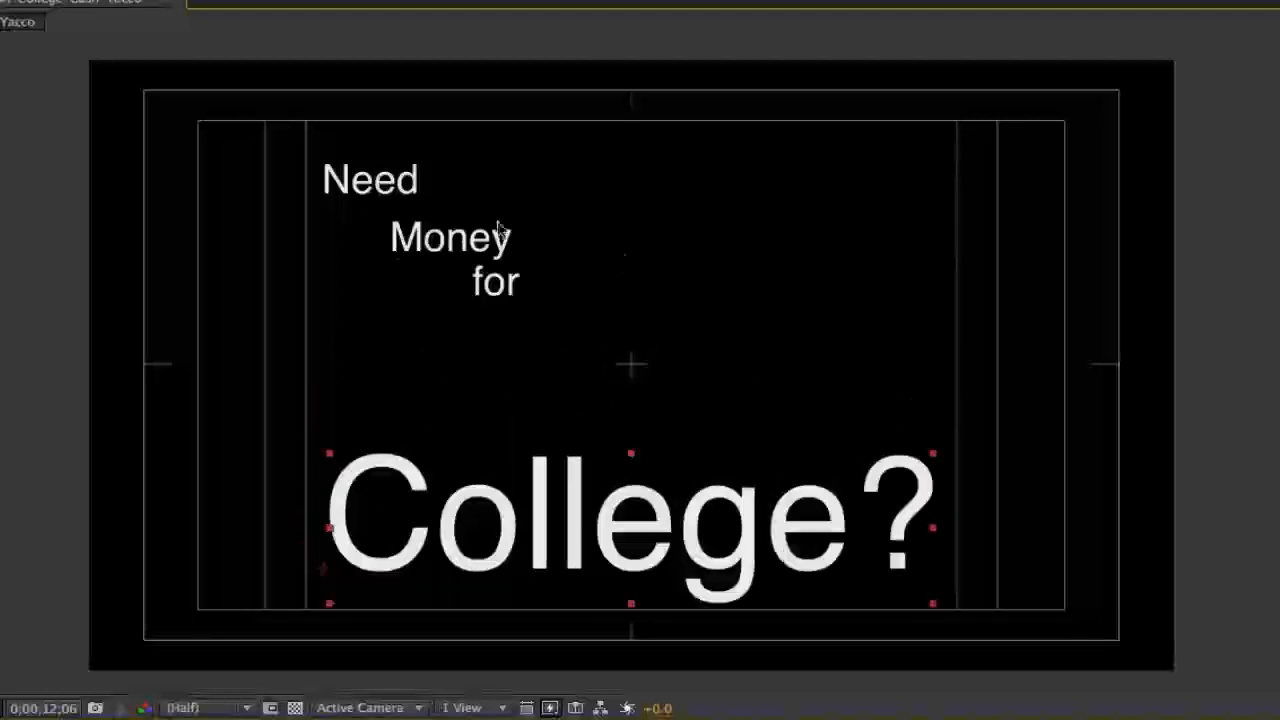
Select the "for" text layer below "Money".
click(493, 302)
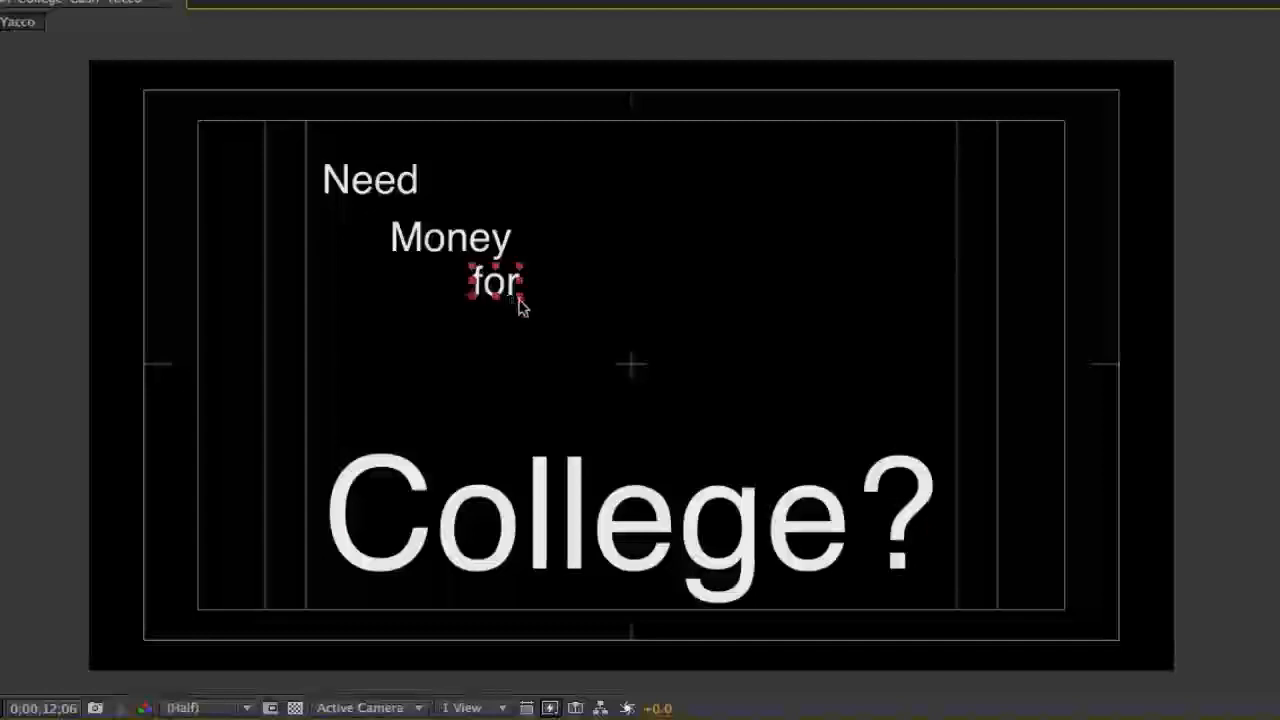
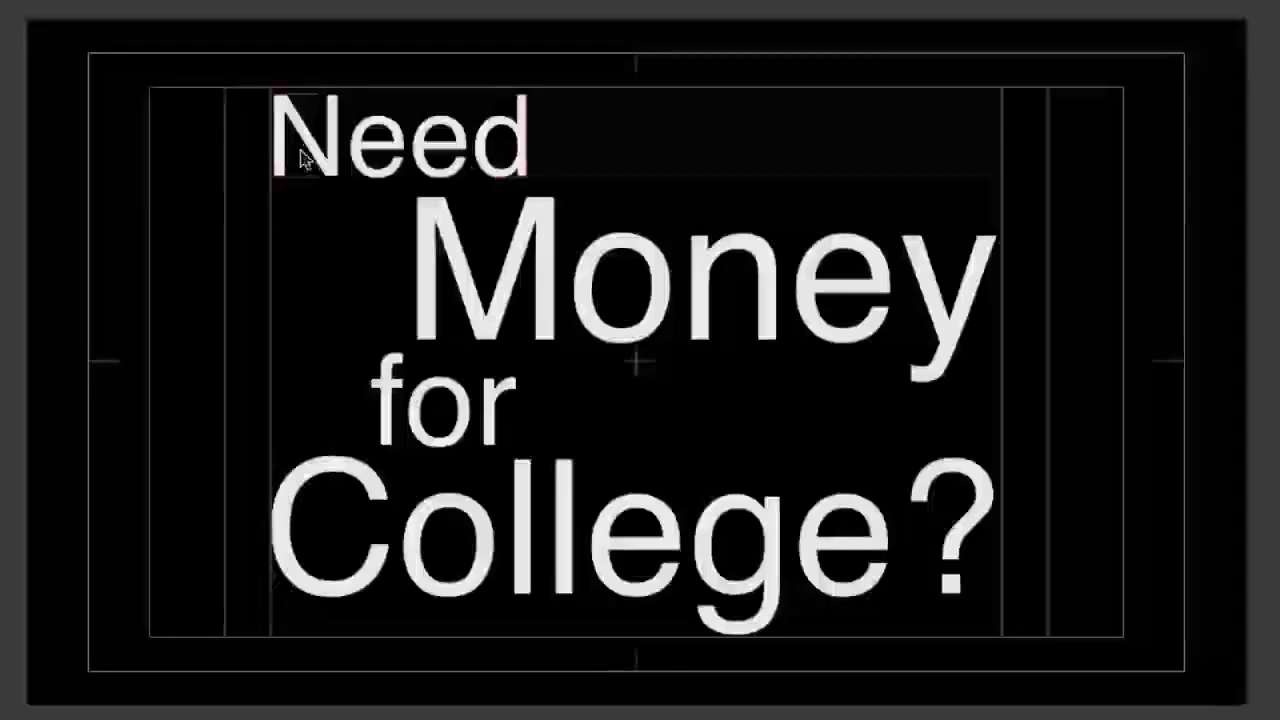
Set the font of the "Need" text layer to Papyrus.
click(308, 160)
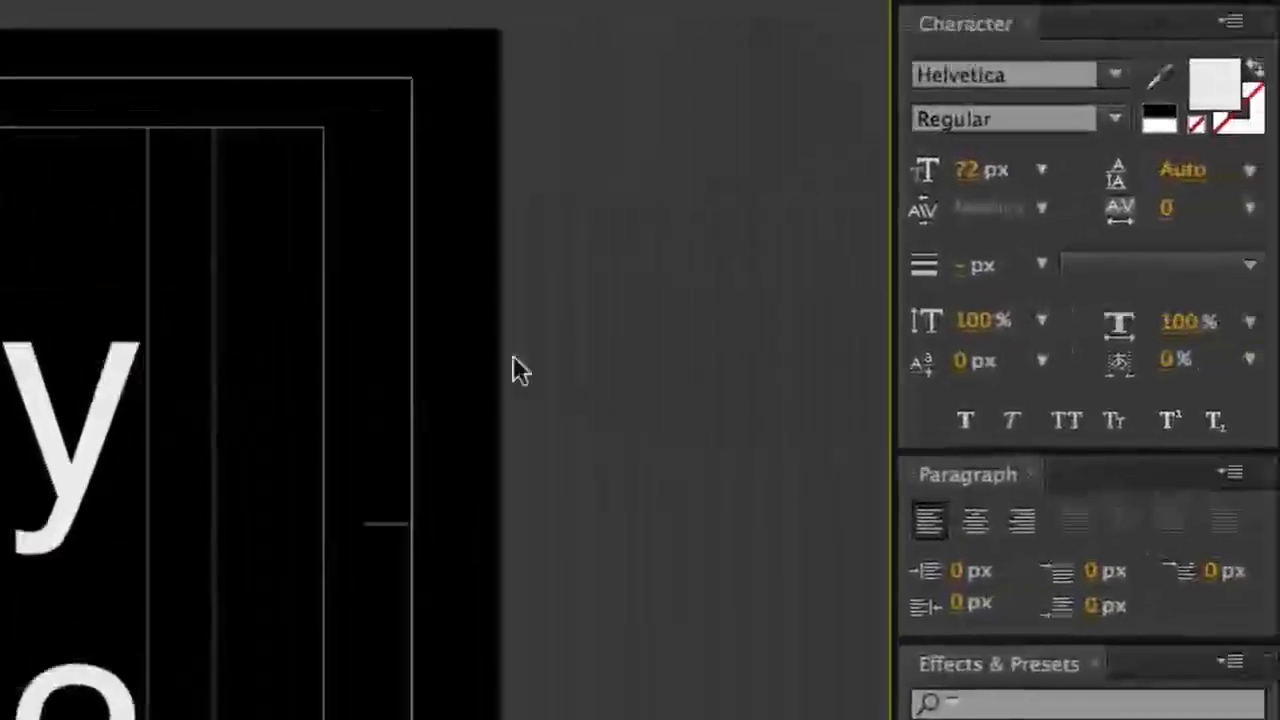
click(1116, 75)
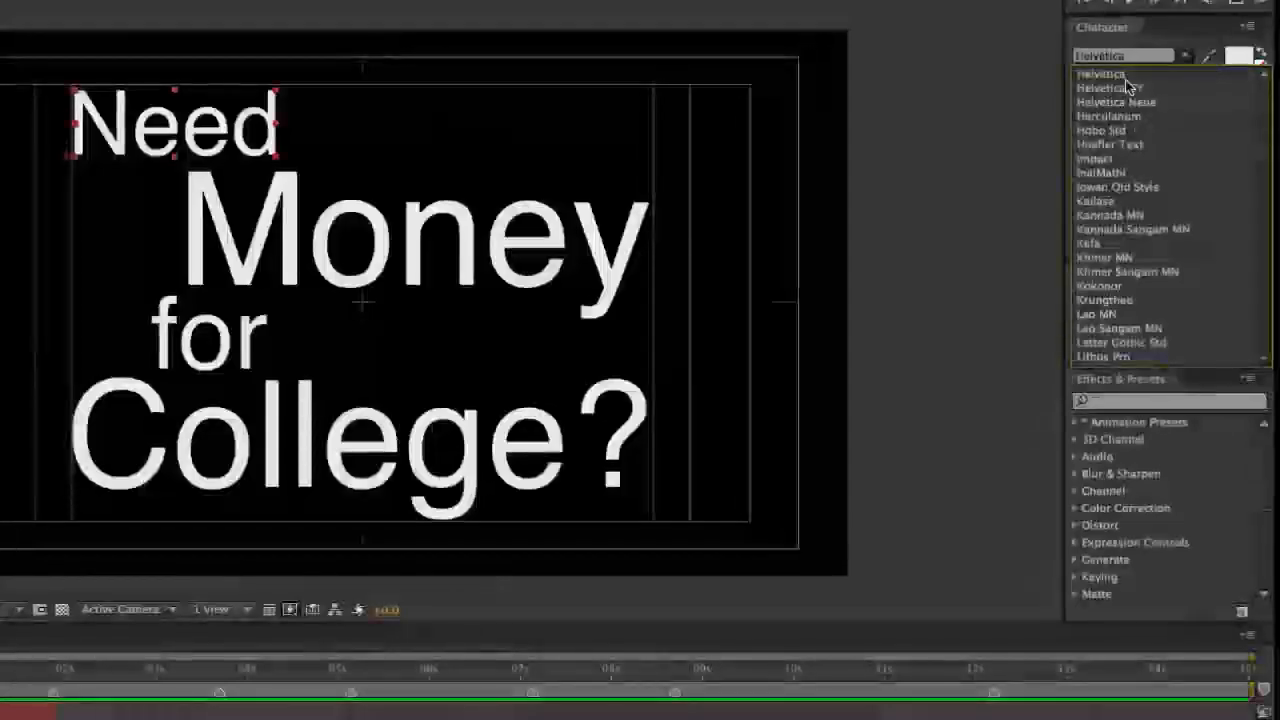
key(Down)
key(Down)
key(Down)
key(Down)
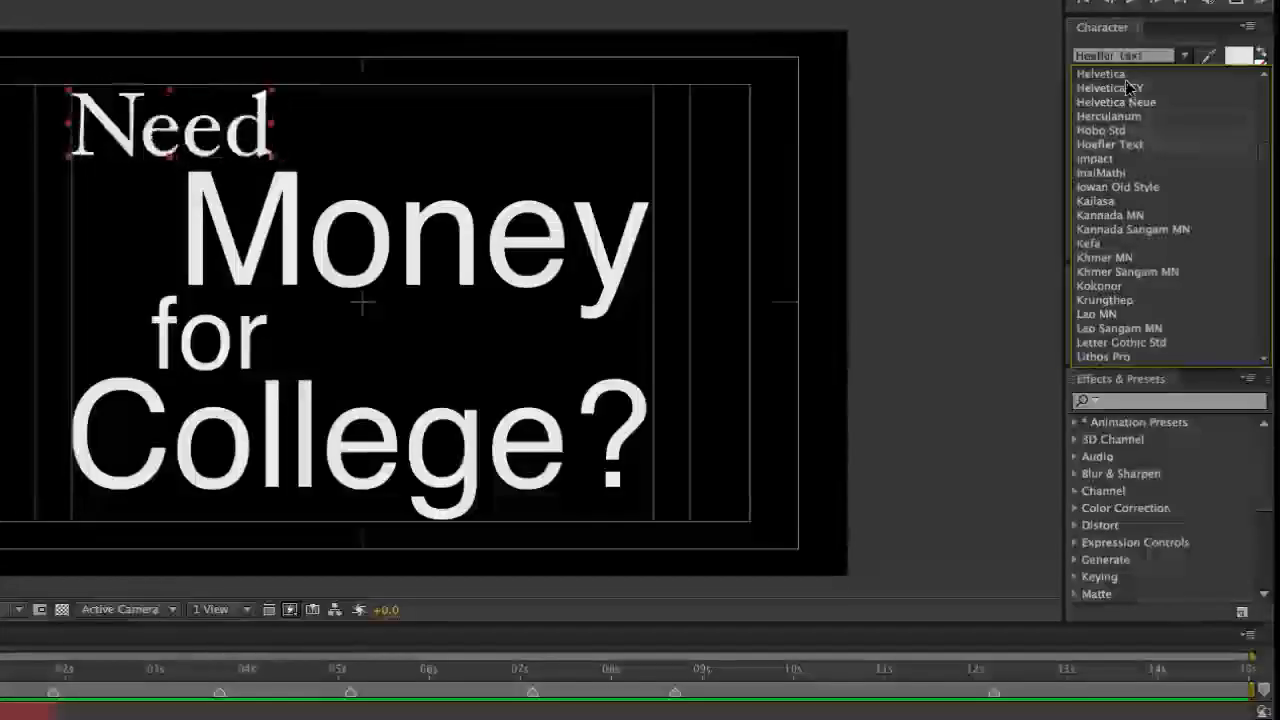
key(Down)
key(Down)
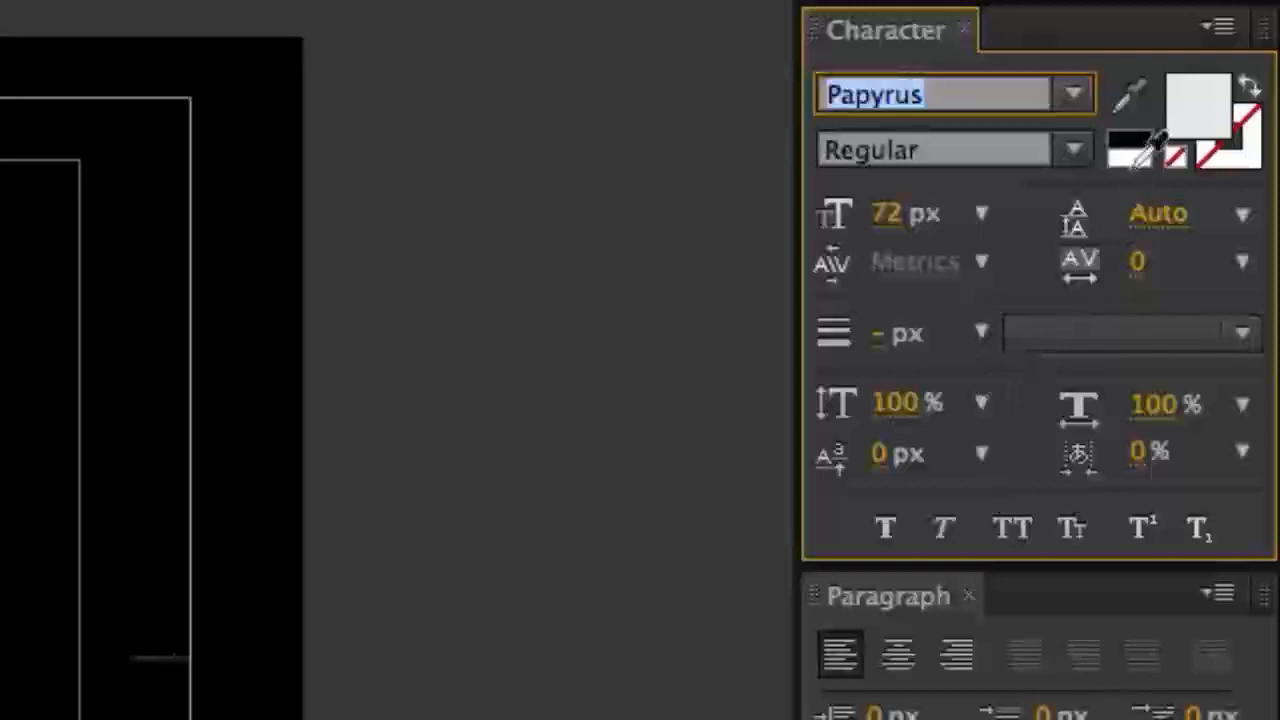
Set the fill color of "Need" to a bright purple, C52DFC.
click(1200, 128)
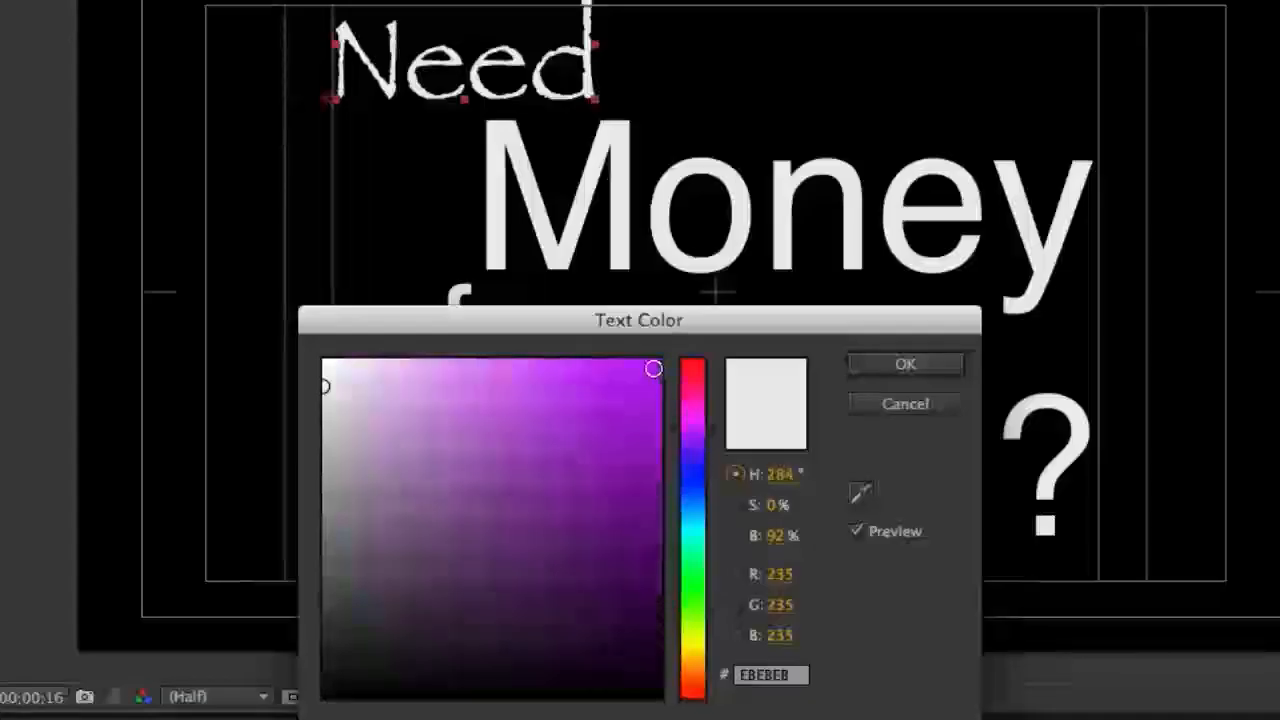
click(653, 369)
click(601, 363)
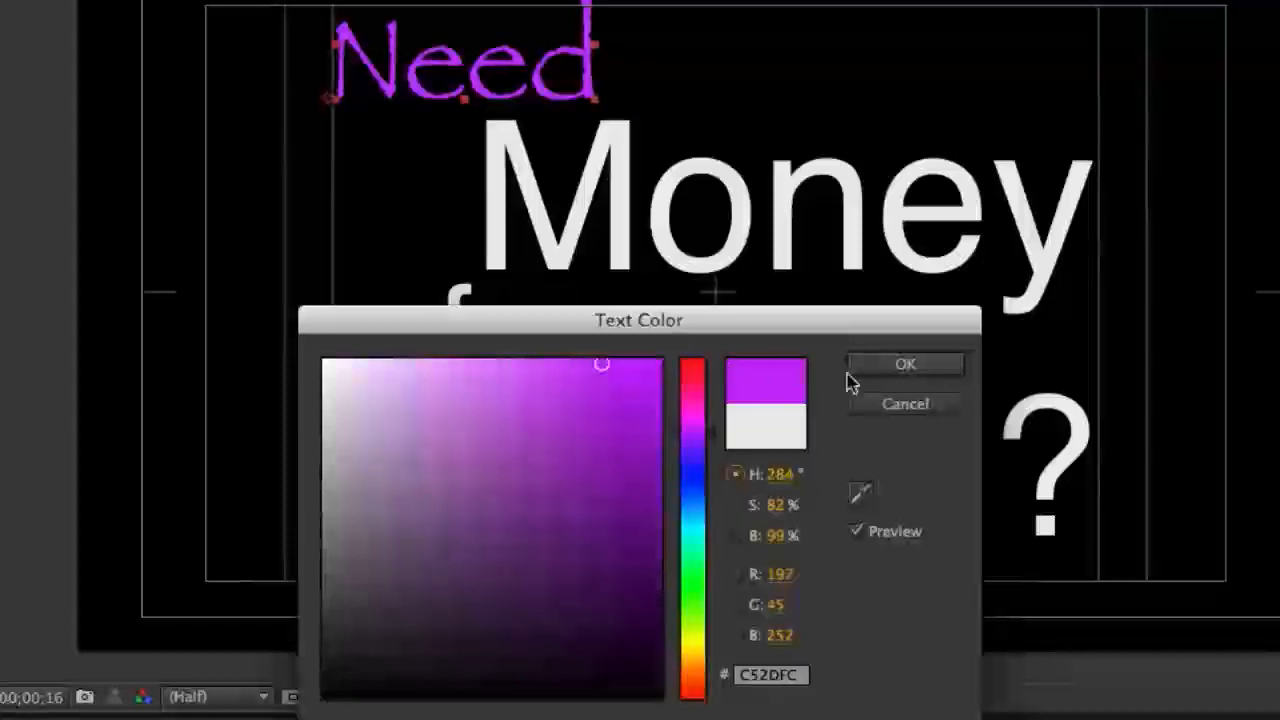
click(889, 370)
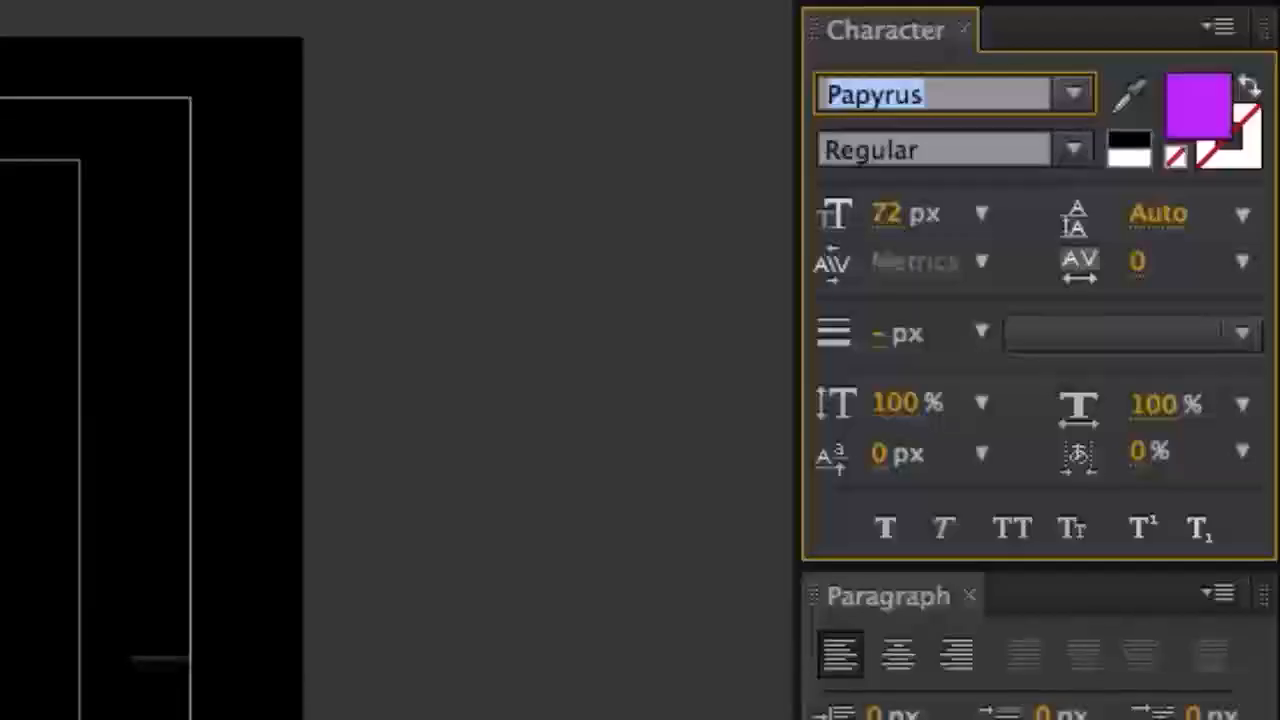
Give "Need" a near-white stroke in color FBF9F9 with a width of 1 px.
click(1230, 165)
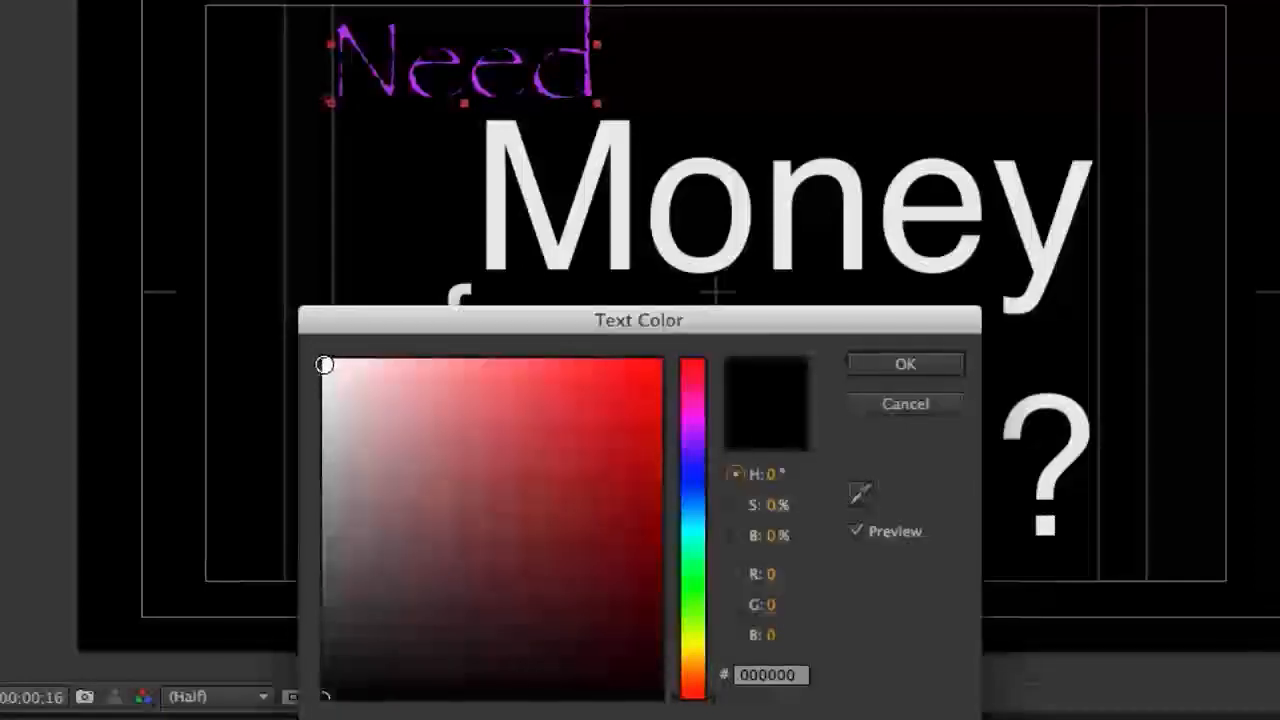
click(324, 365)
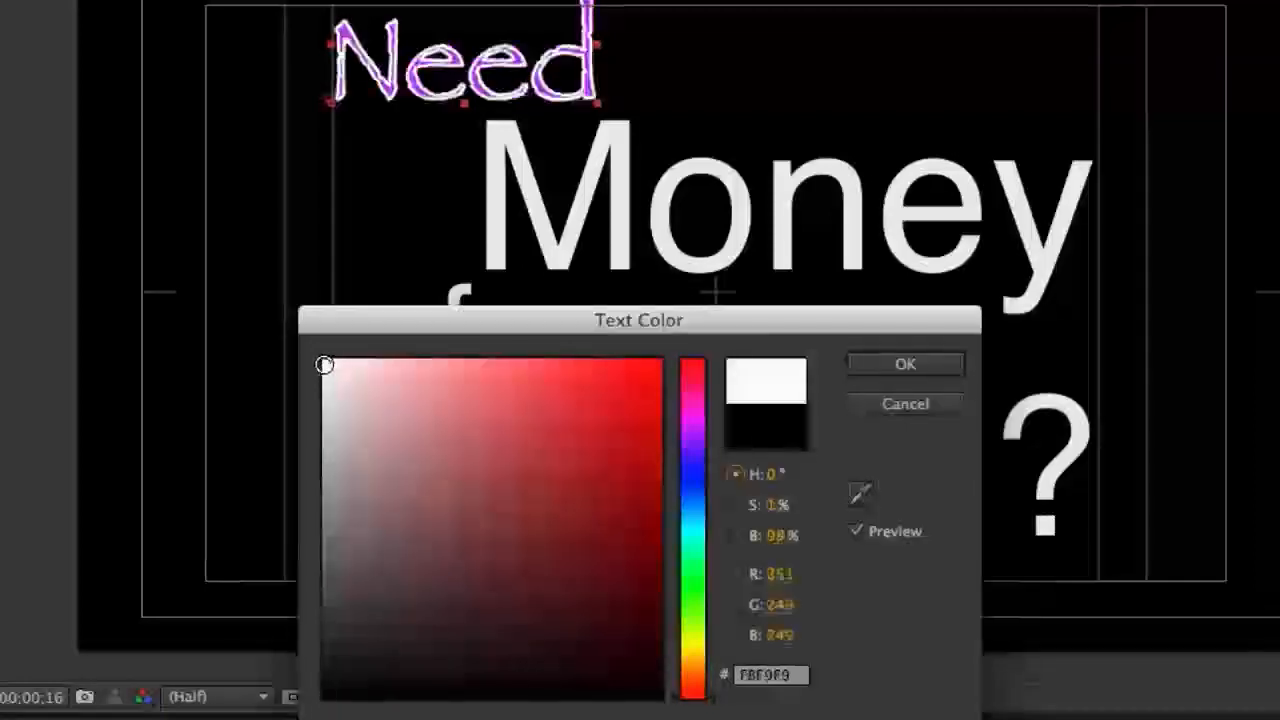
click(858, 365)
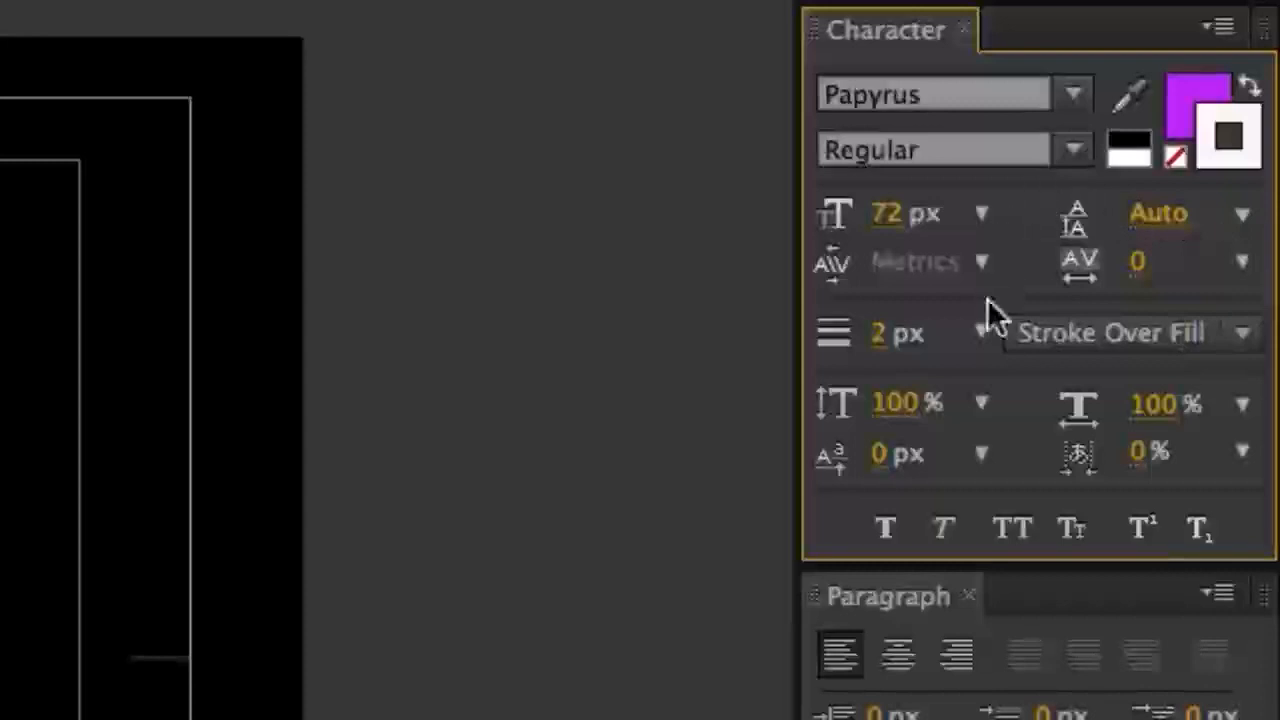
click(983, 334)
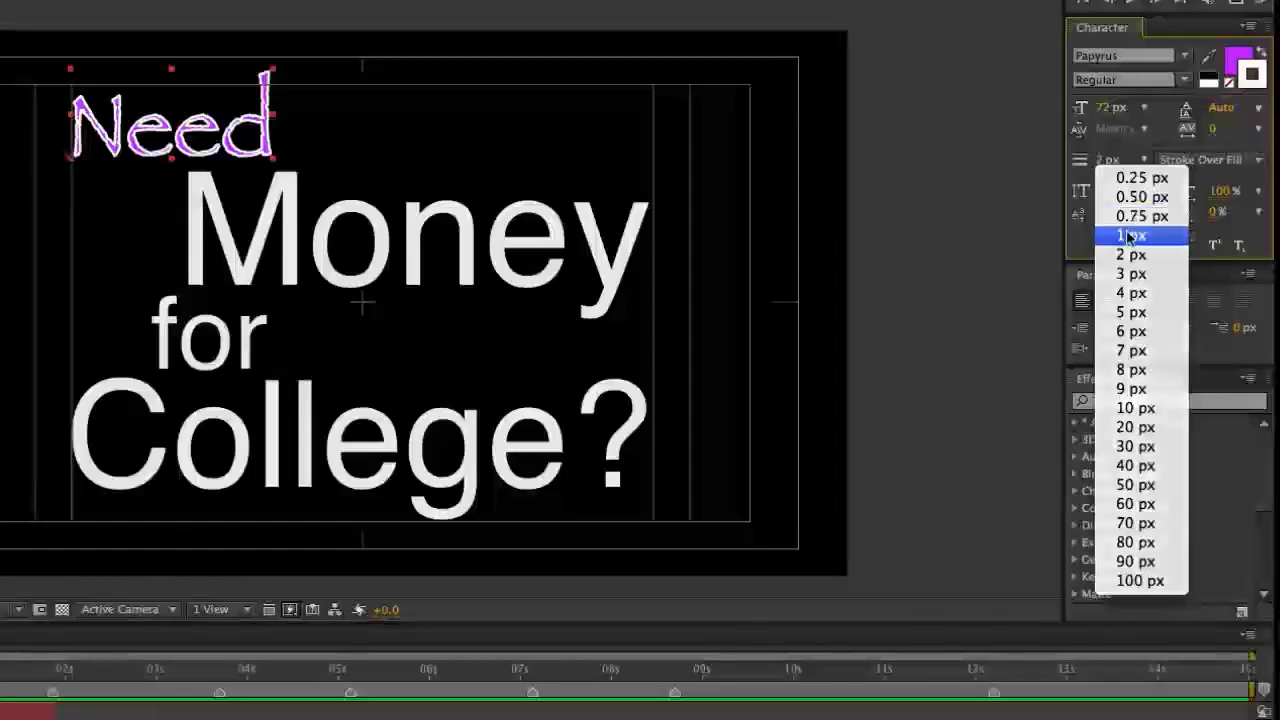
click(1130, 236)
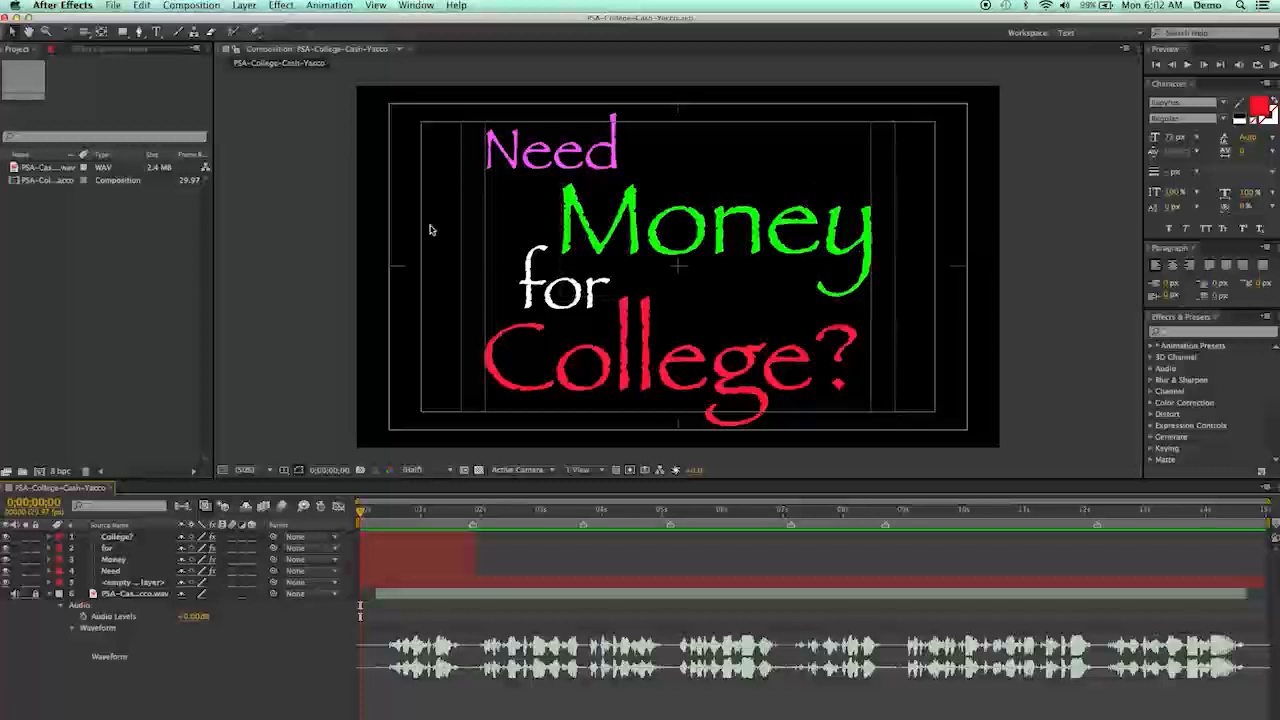
Apply the Character Shuffle In preset from the Animate In text presets to "Need" and scrub through the animation from the composition start.
click(519, 150)
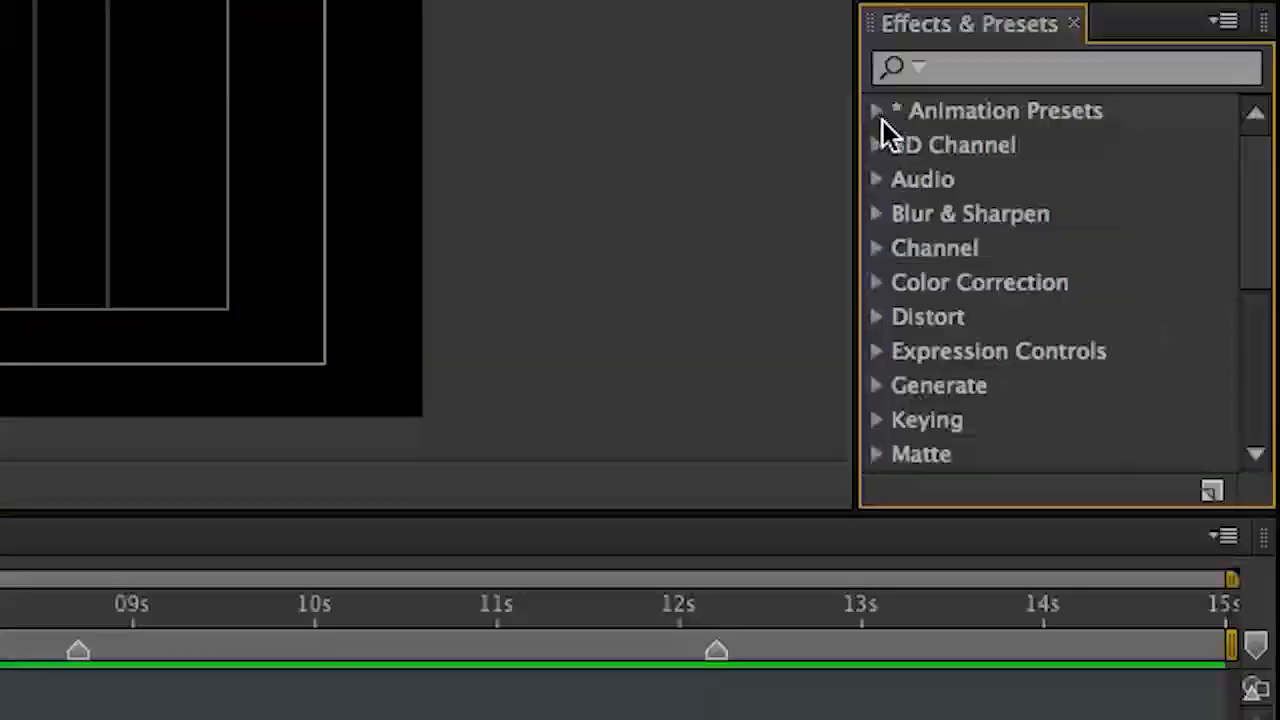
click(875, 118)
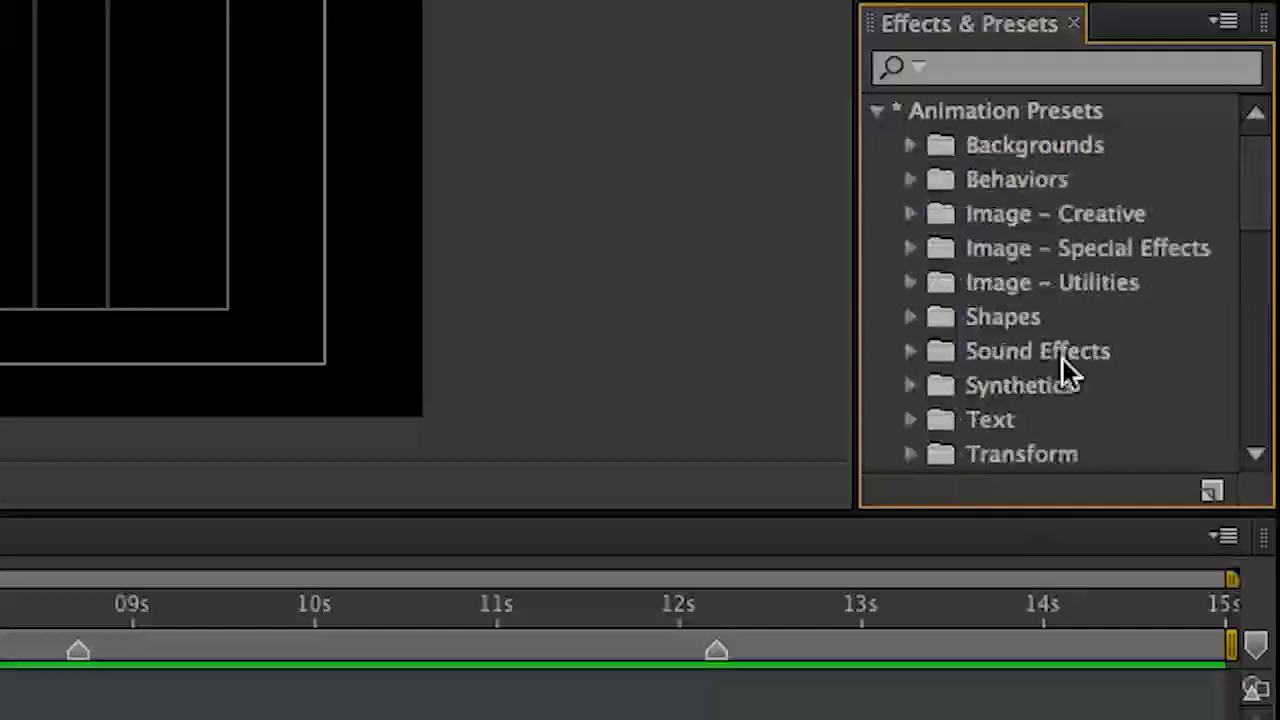
click(911, 420)
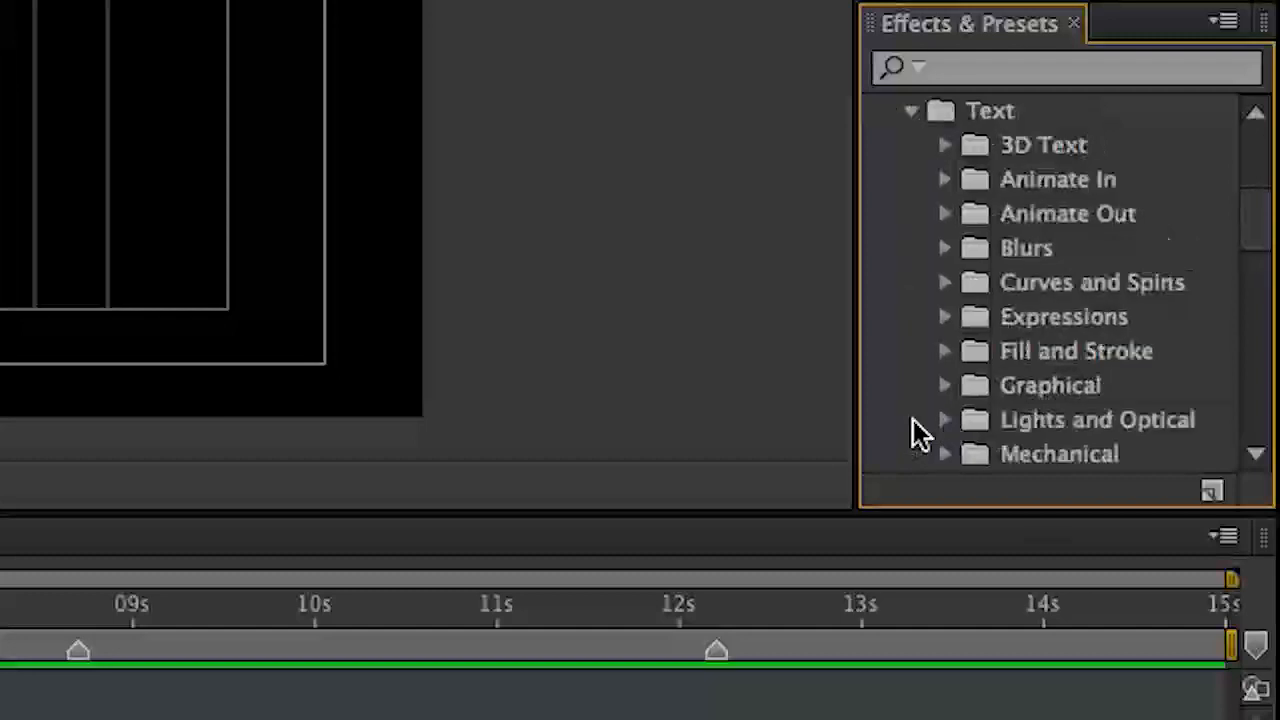
click(945, 179)
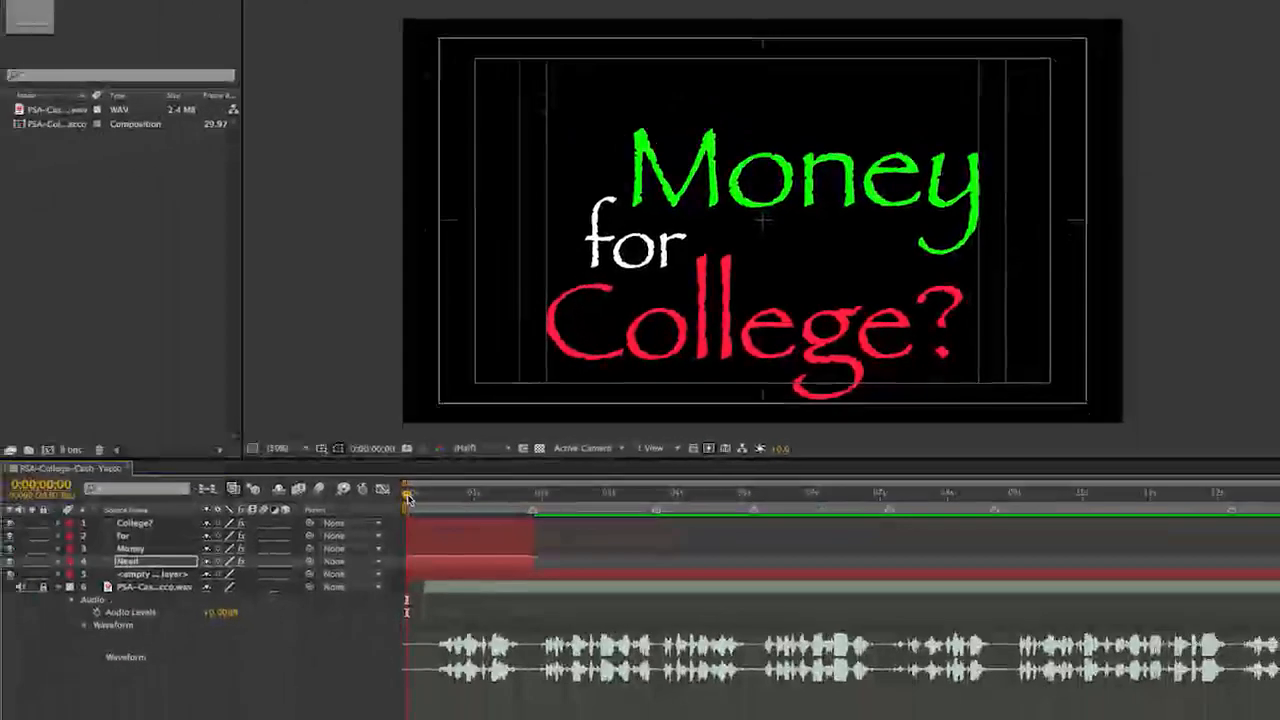
drag(428, 500, 534, 500)
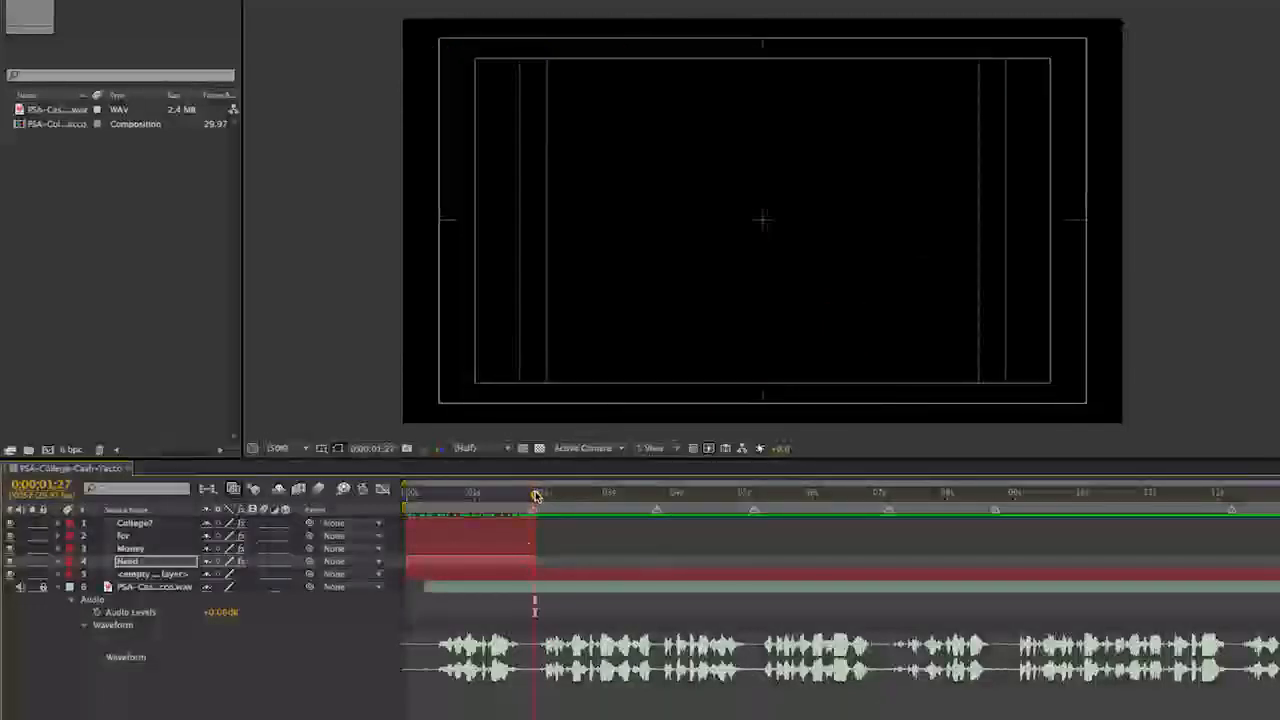
click(408, 494)
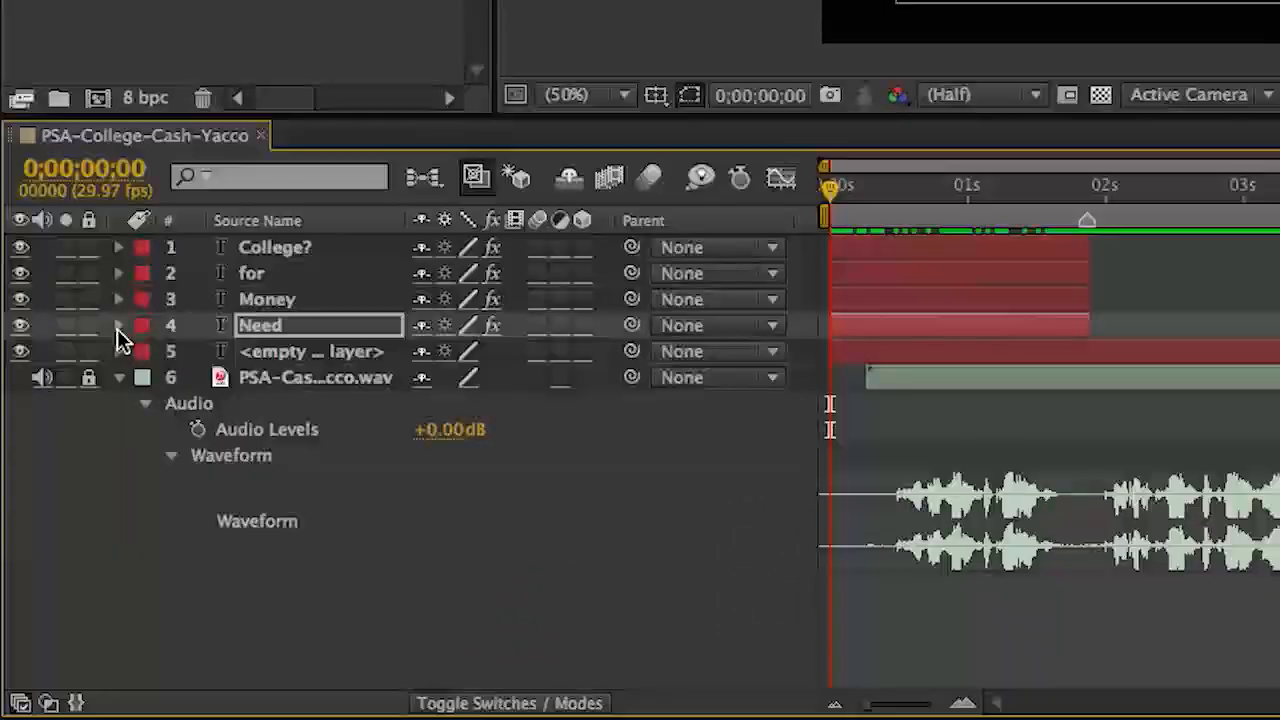
Expand the "Need" layer's text properties down to Range Selector 1 of Animator 1 to show the Offset keyframes.
click(118, 327)
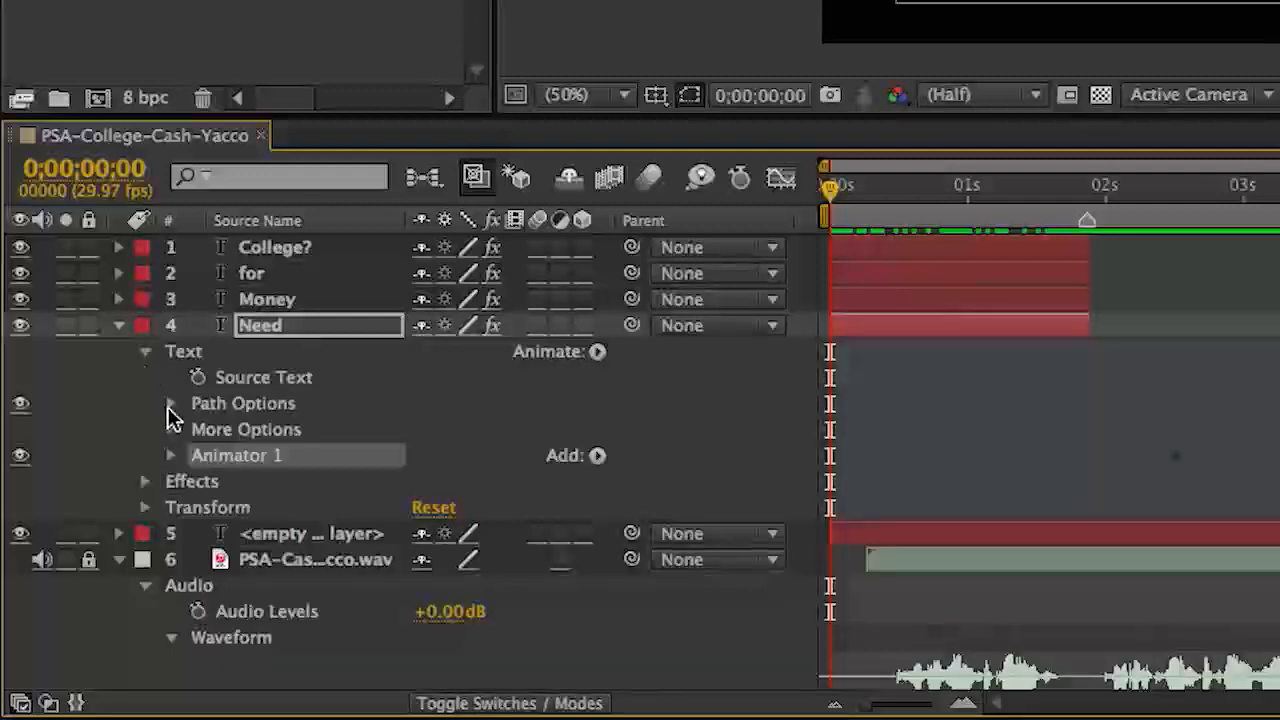
click(146, 356)
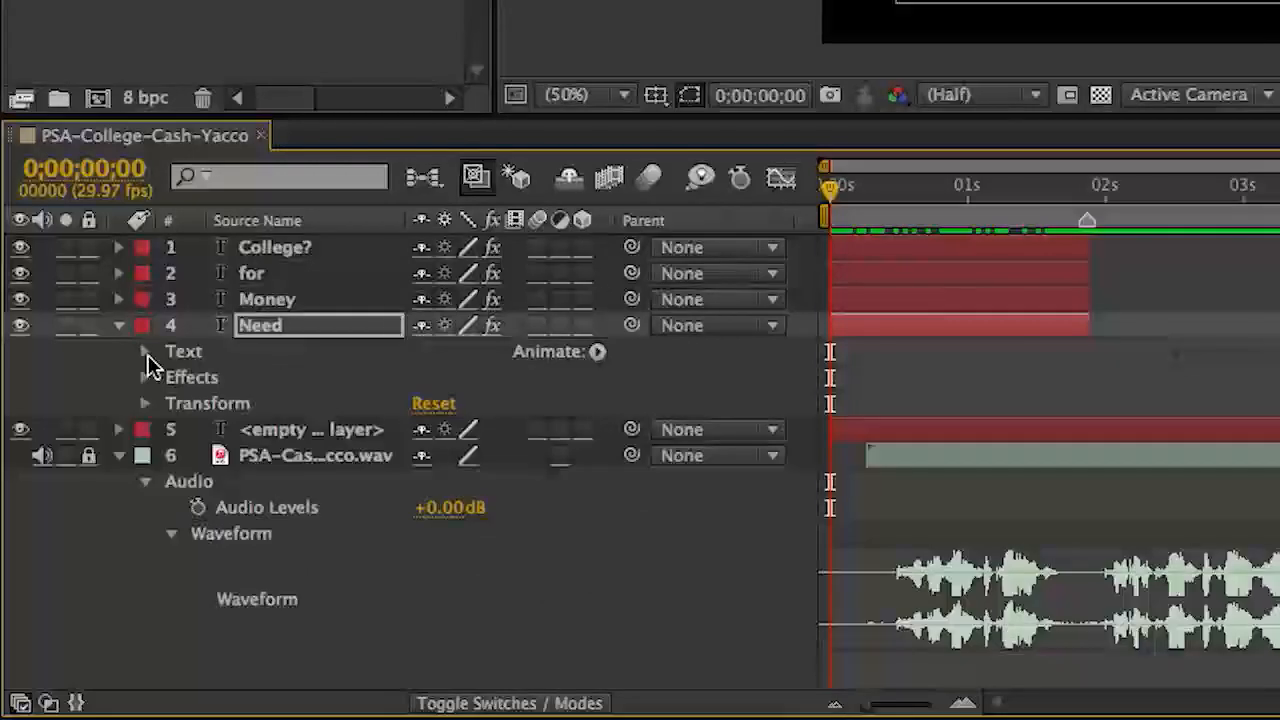
click(147, 360)
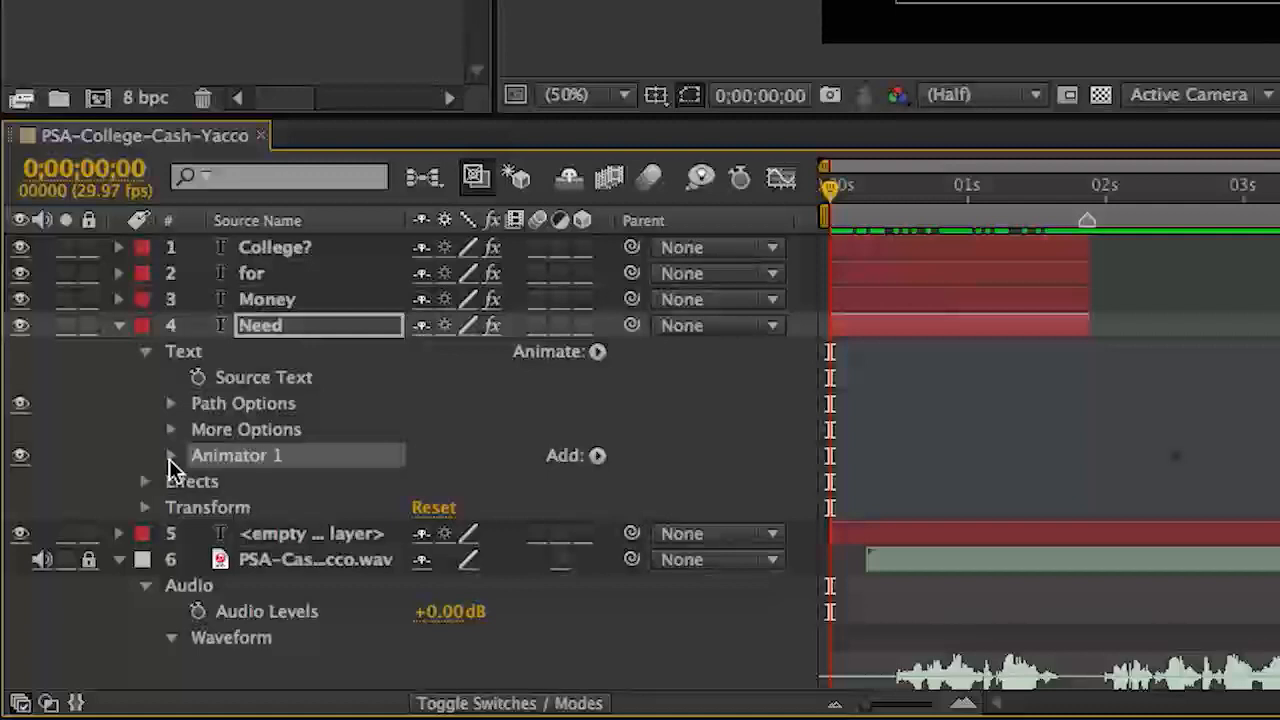
click(171, 458)
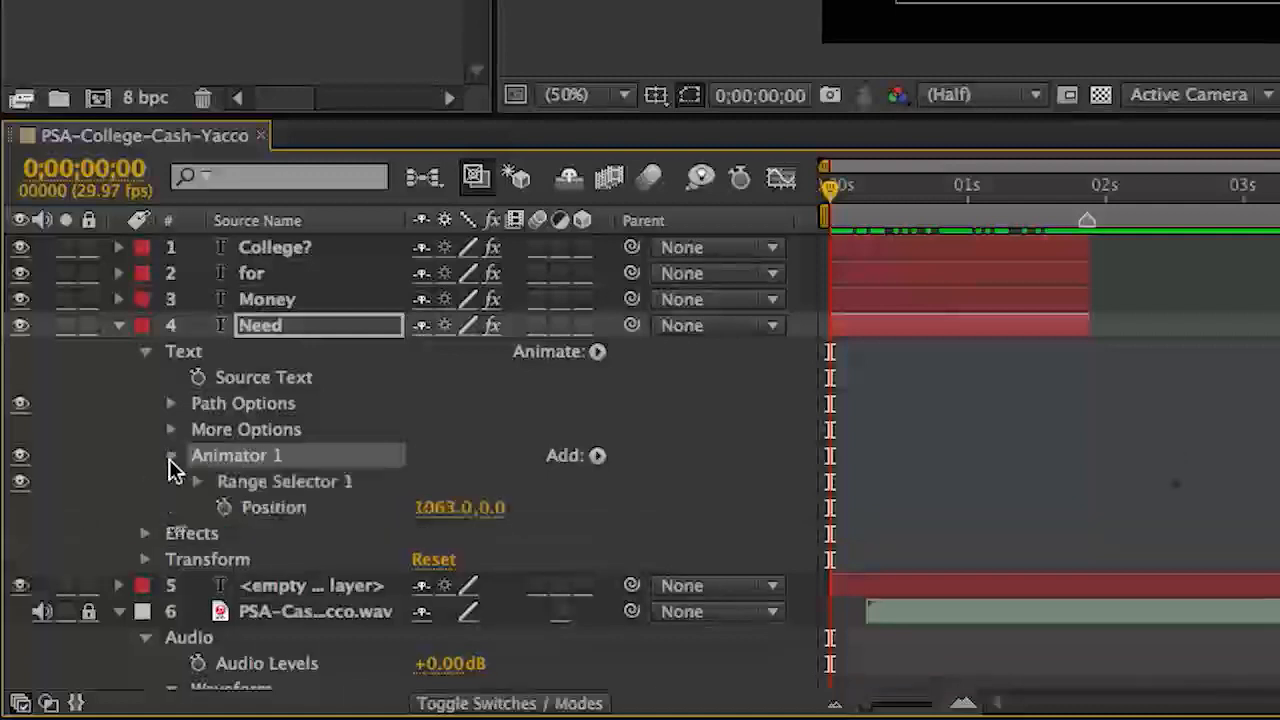
click(223, 481)
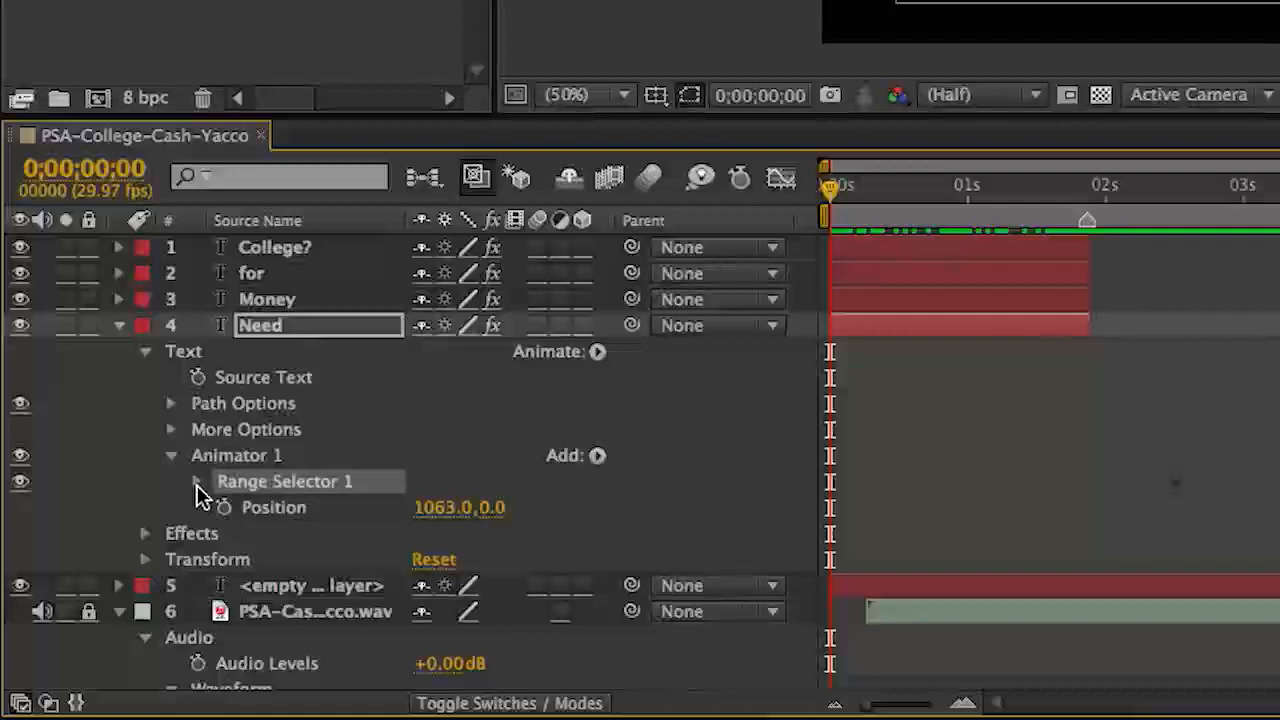
click(198, 484)
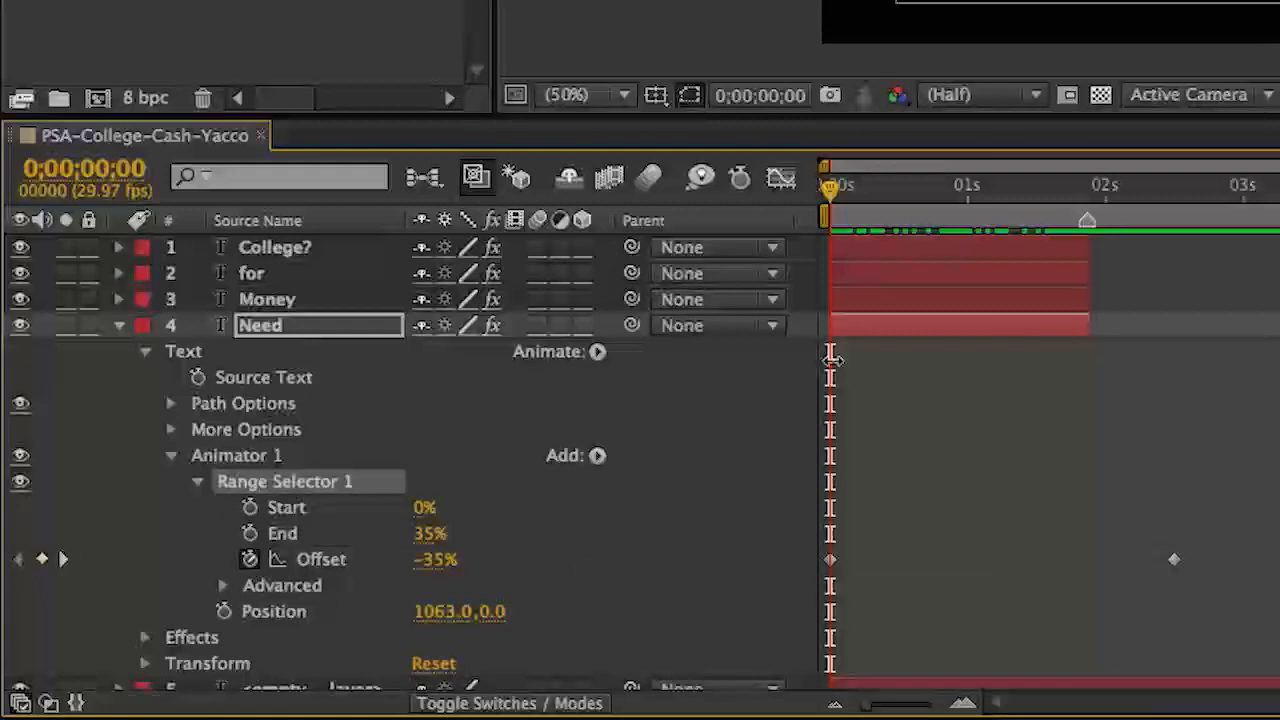
Play the "Need" animation from the composition start to check its timing, and return to the first frame.
mouse_move(831, 206)
mouse_down()
mouse_move(883, 206)
mouse_move(826, 194)
mouse_up()
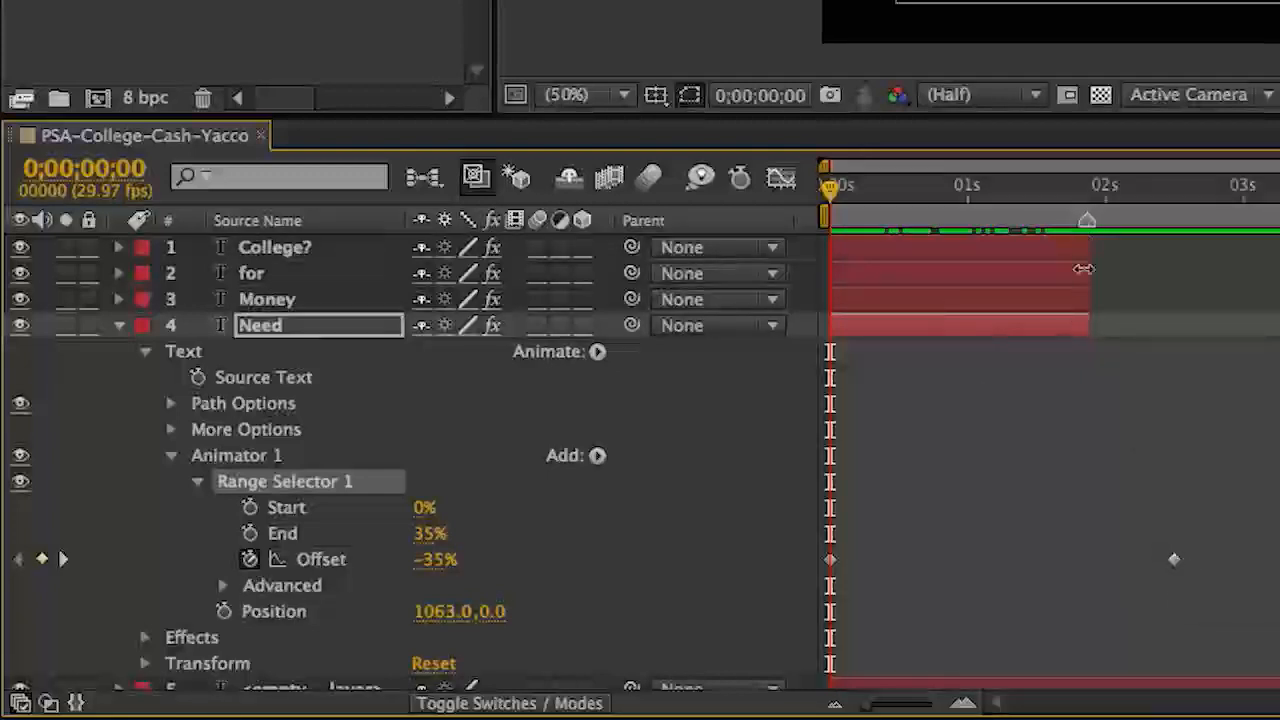
mouse_move(834, 194)
mouse_down()
mouse_move(871, 200)
mouse_move(817, 207)
mouse_up()
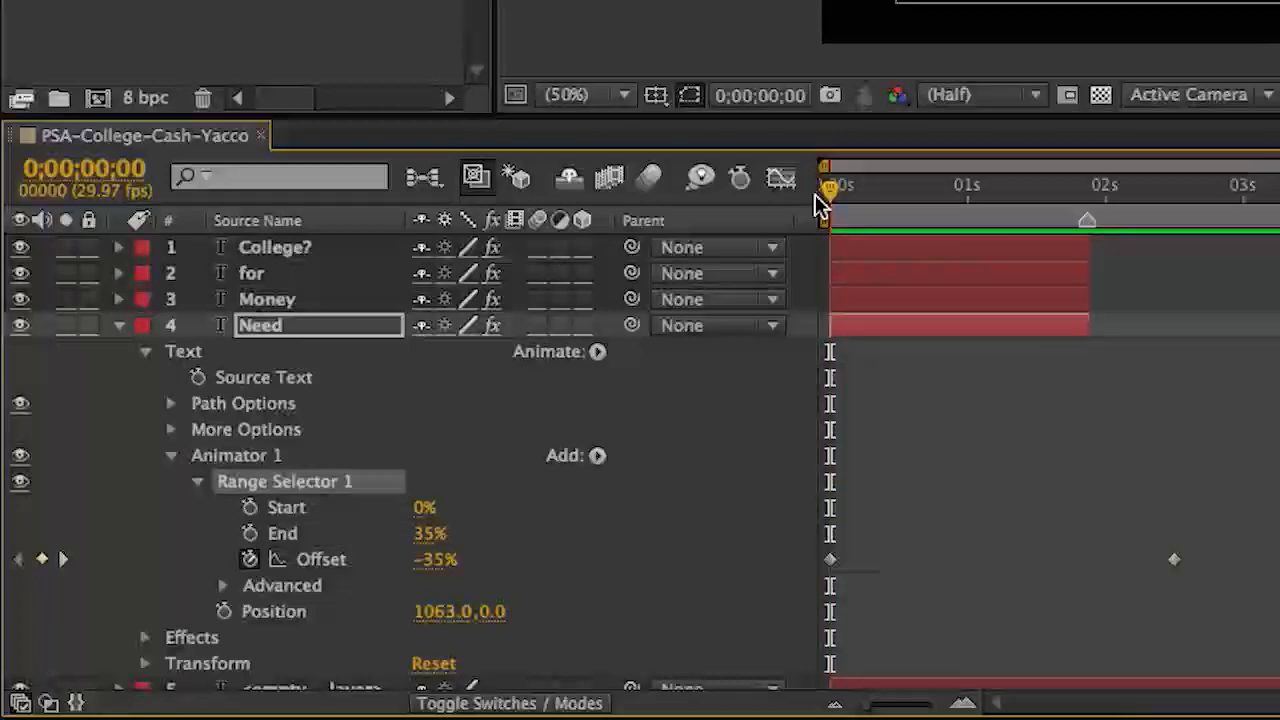
key(space)
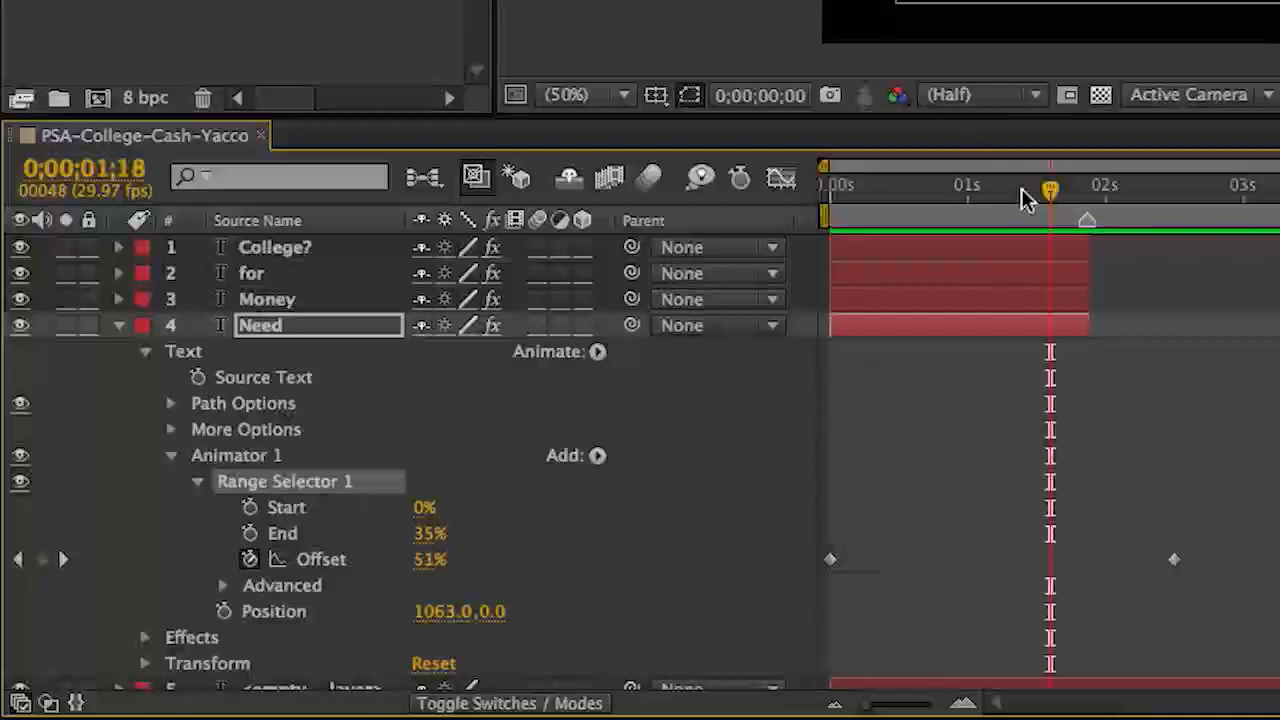
drag(1050, 190, 815, 212)
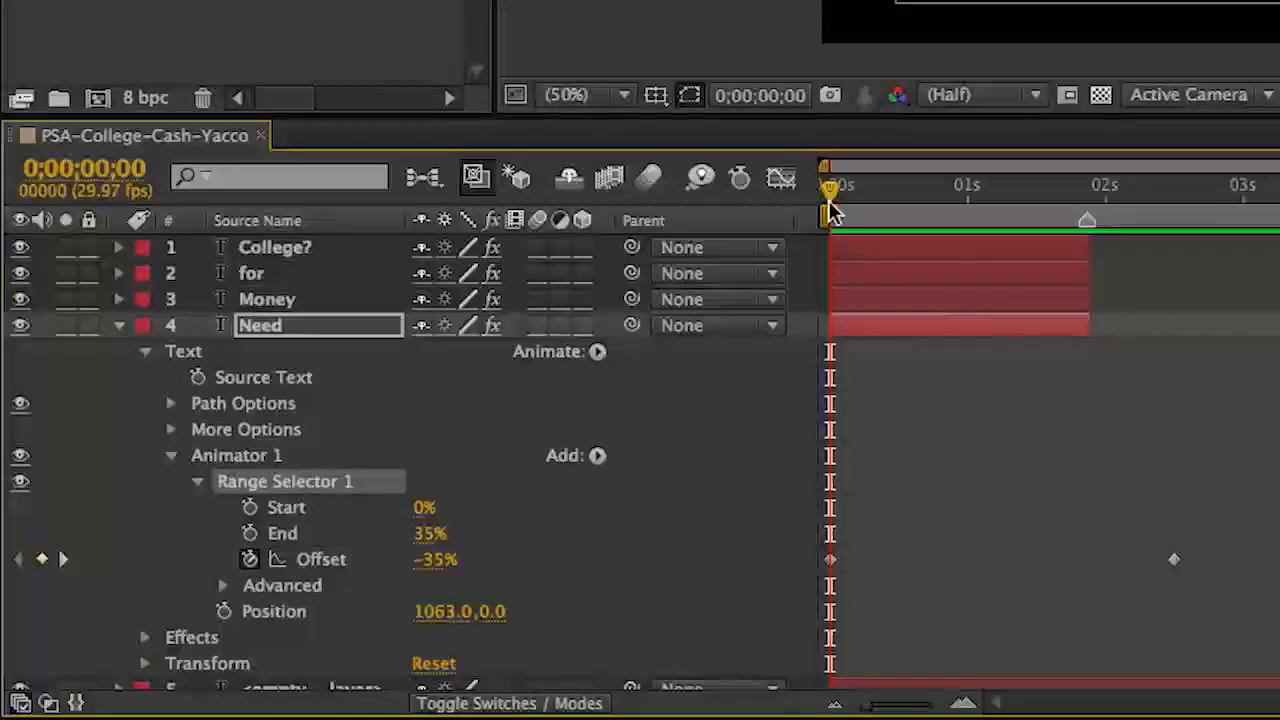
Move the second Offset keyframe of "Need" to 0;00;00;22 and preview the shortened animation from the start.
drag(833, 195, 934, 234)
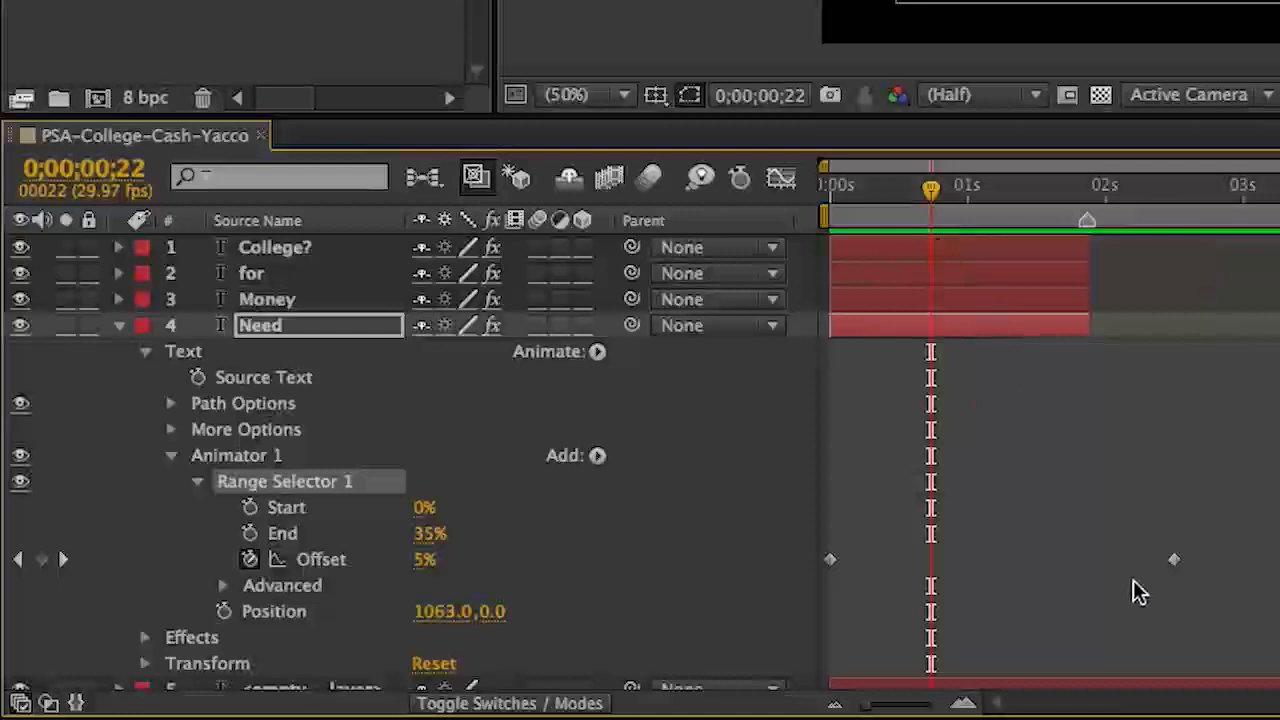
drag(1176, 566, 937, 580)
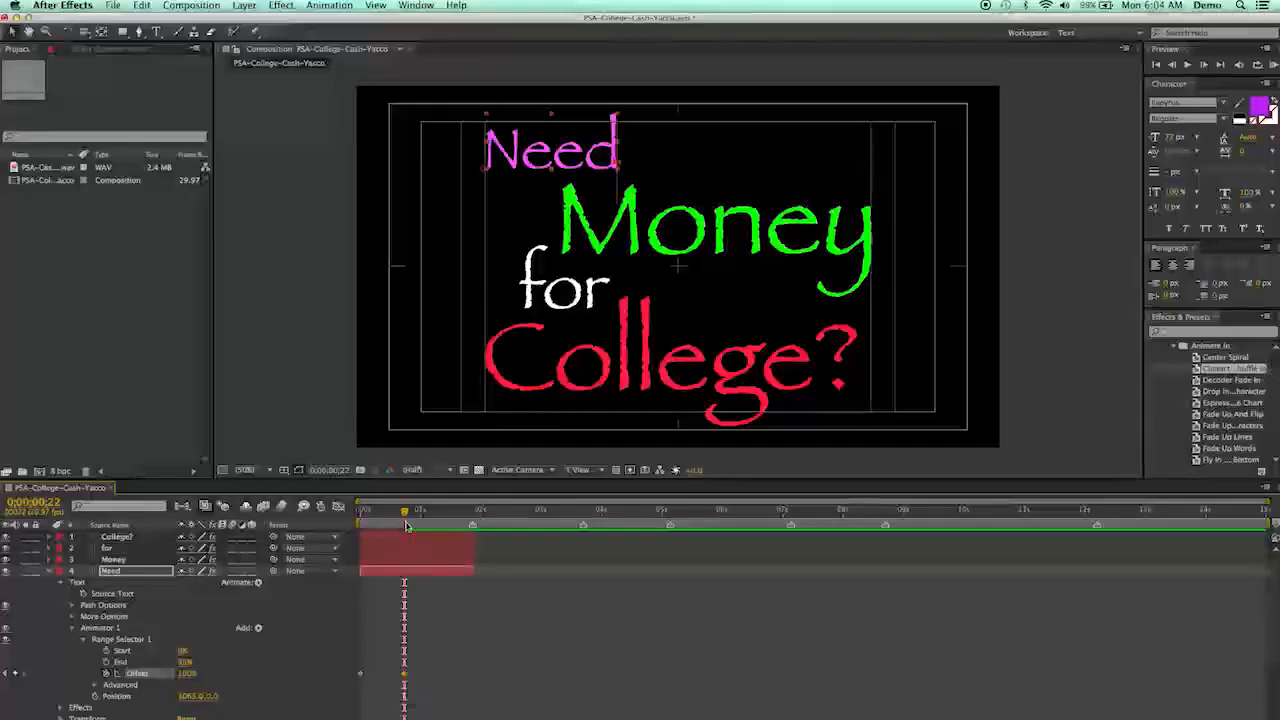
drag(405, 520, 355, 527)
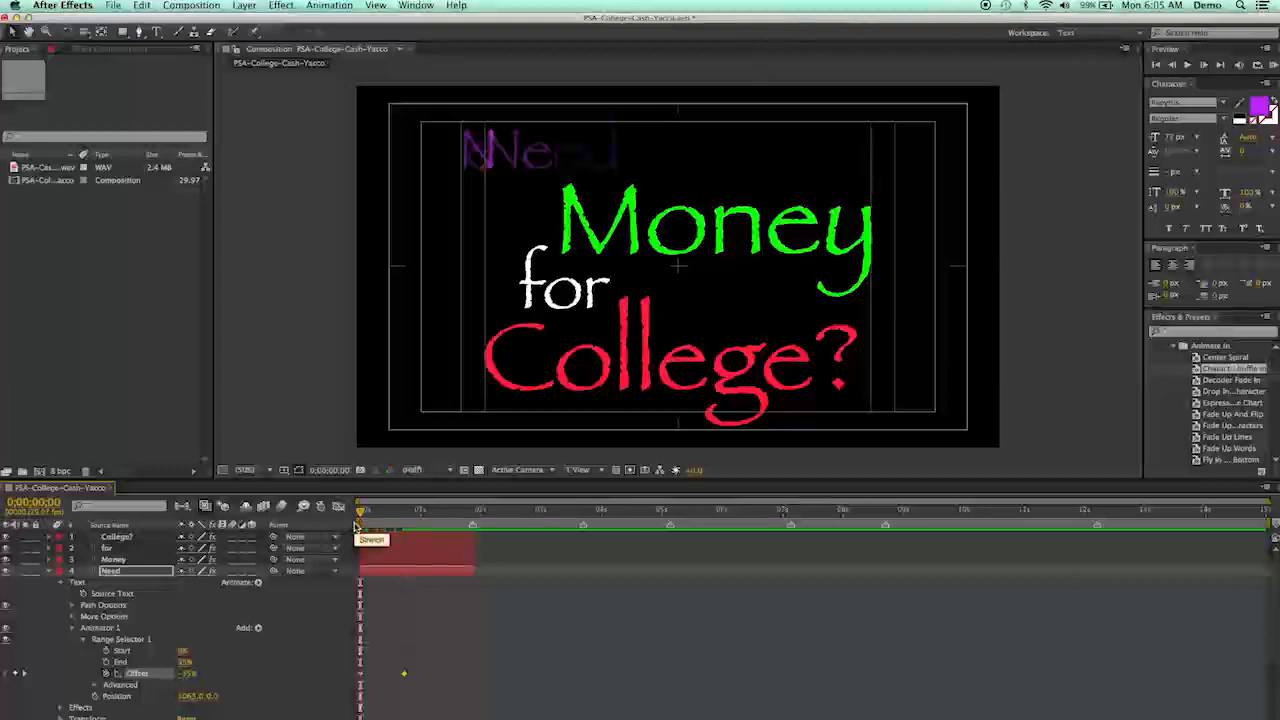
key(KP_0)
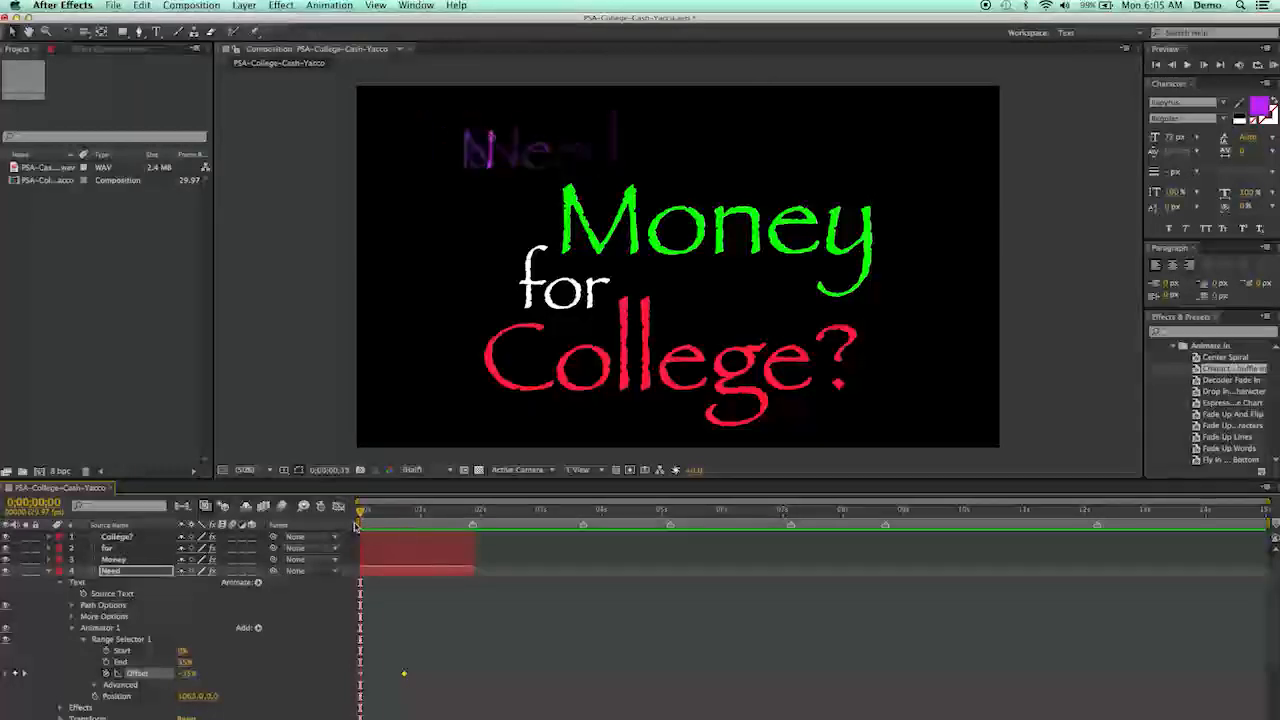
key(space)
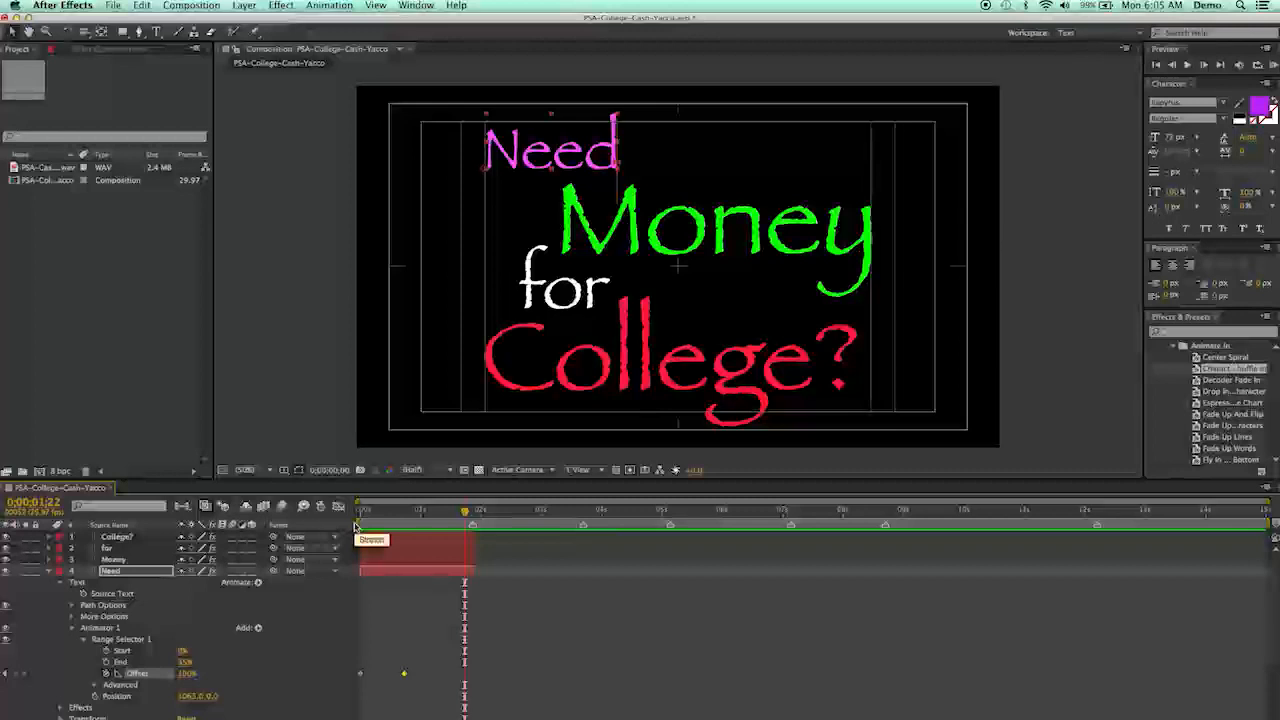
Apply the Character Shuffle In preset to "Money" and expand its text properties down to Range Selector 1 of Animator 1.
click(632, 232)
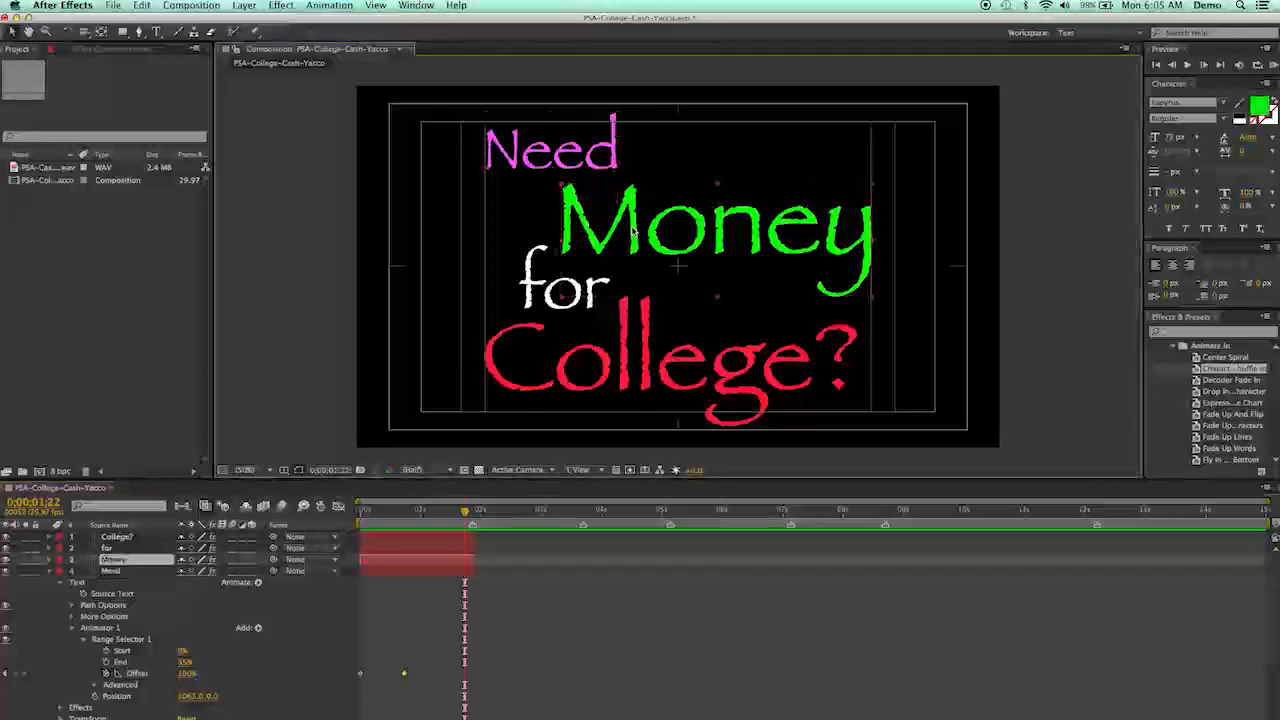
double_click(1213, 372)
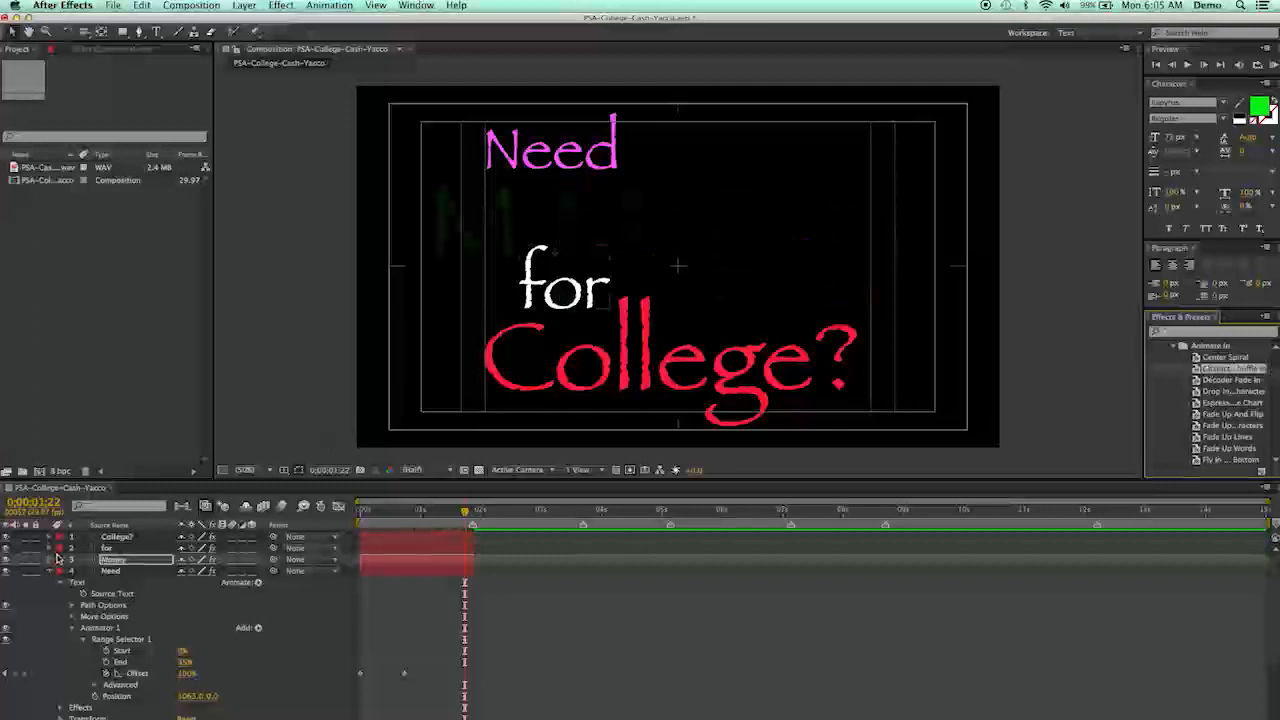
click(49, 561)
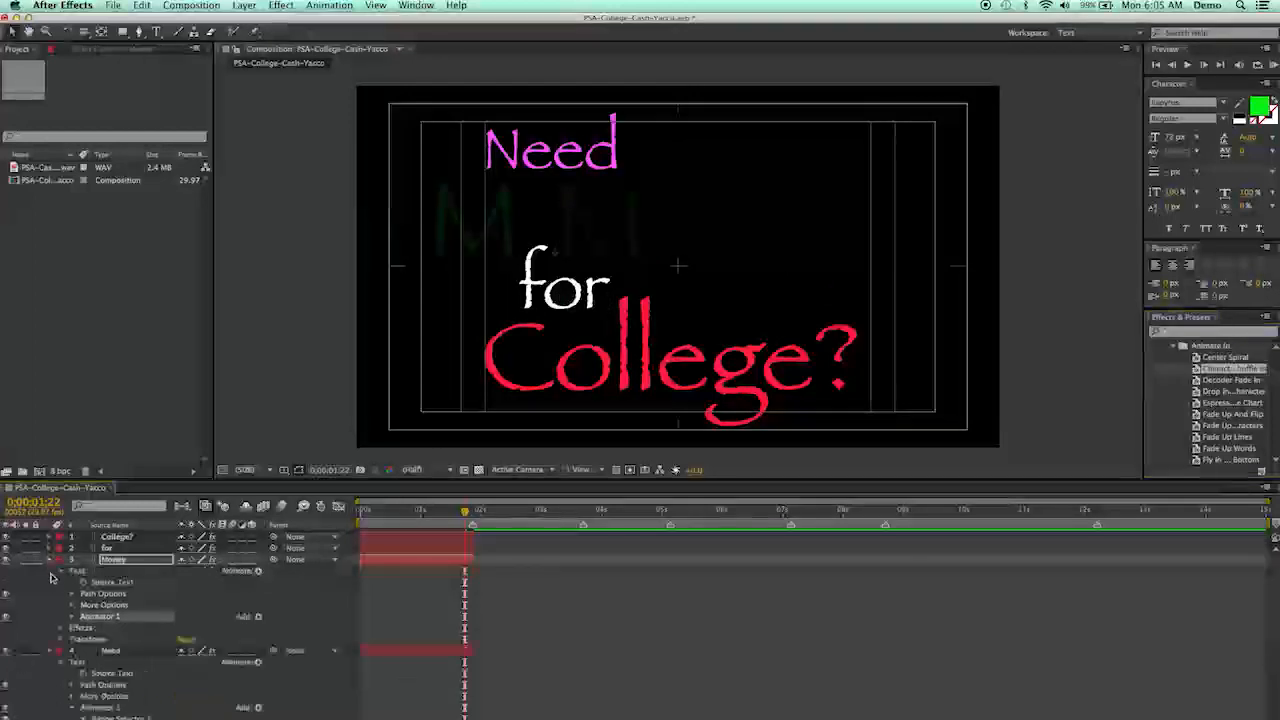
click(71, 617)
click(84, 628)
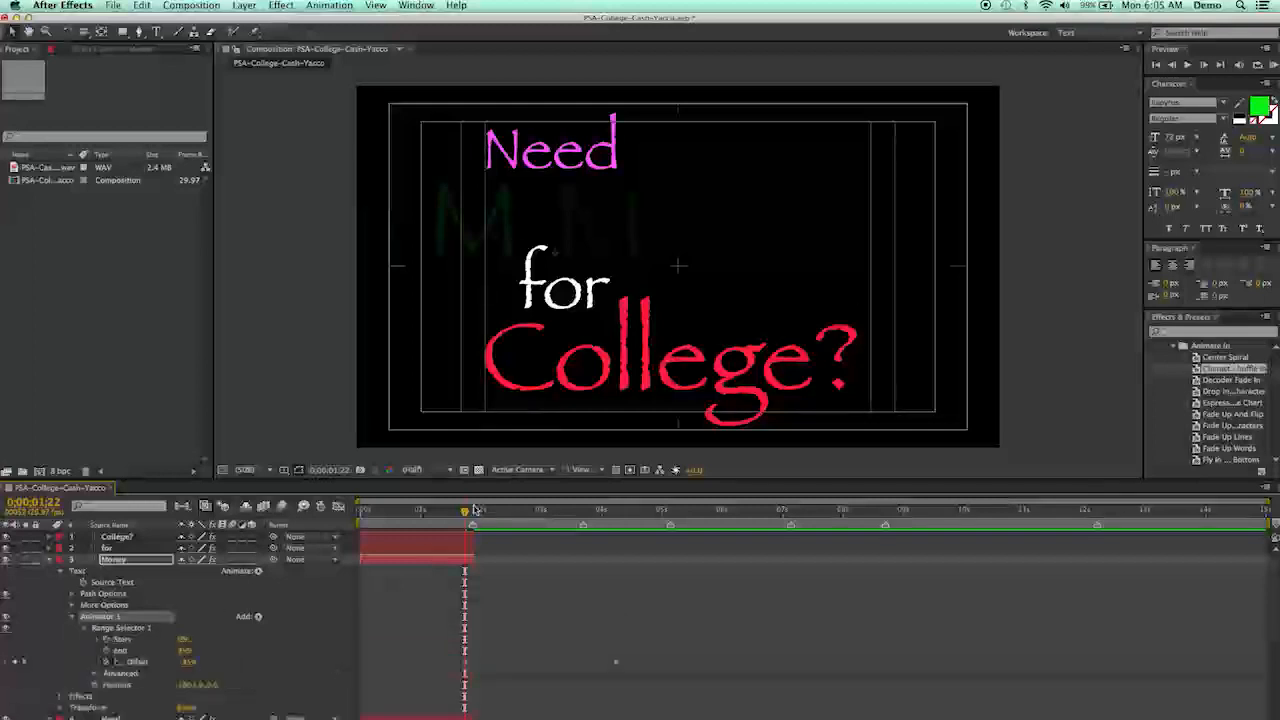
Move the two Offset keyframes of "Money" to 0;00;00;00 and 0;00;01;01.
drag(465, 512, 360, 513)
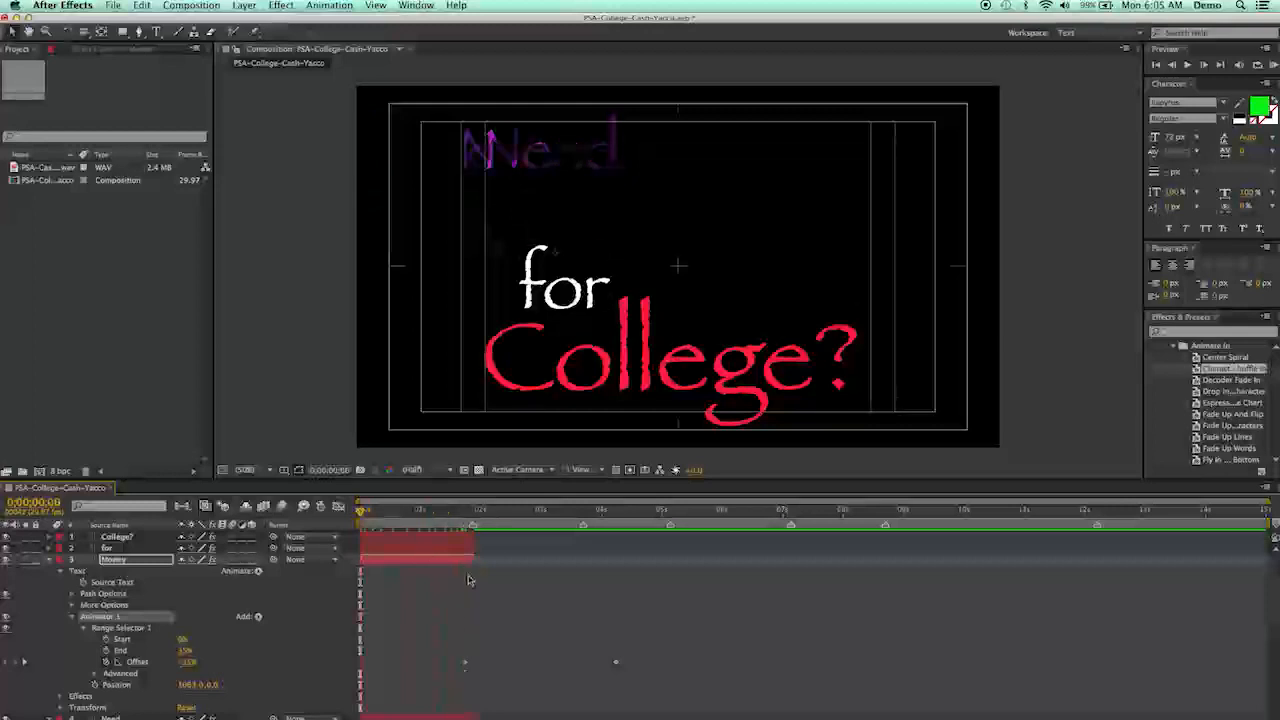
drag(465, 663, 361, 666)
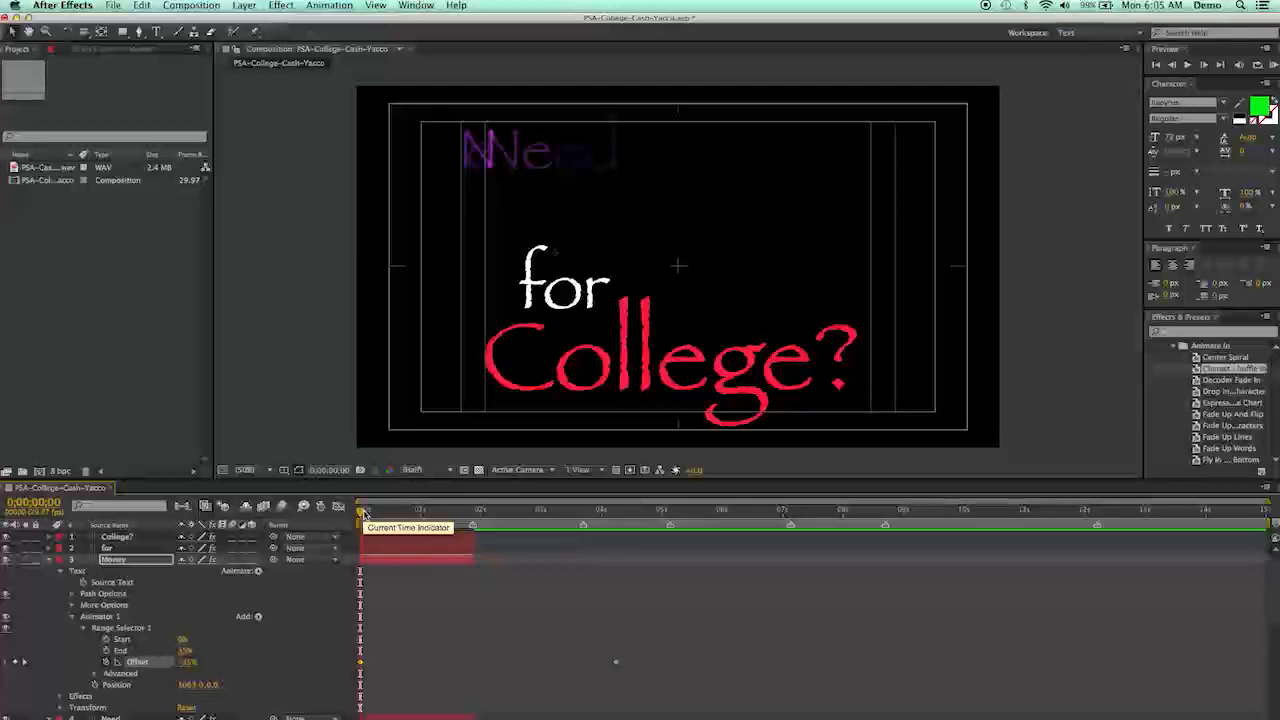
drag(362, 512, 422, 525)
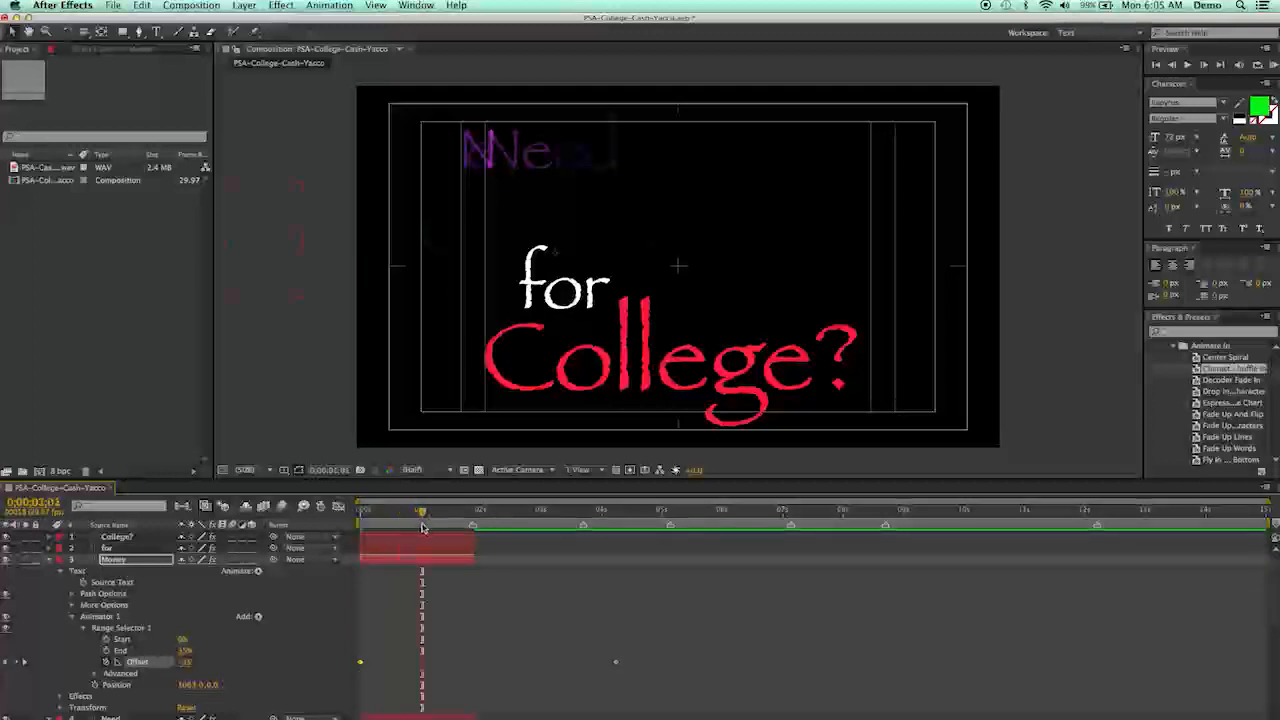
drag(617, 666, 422, 672)
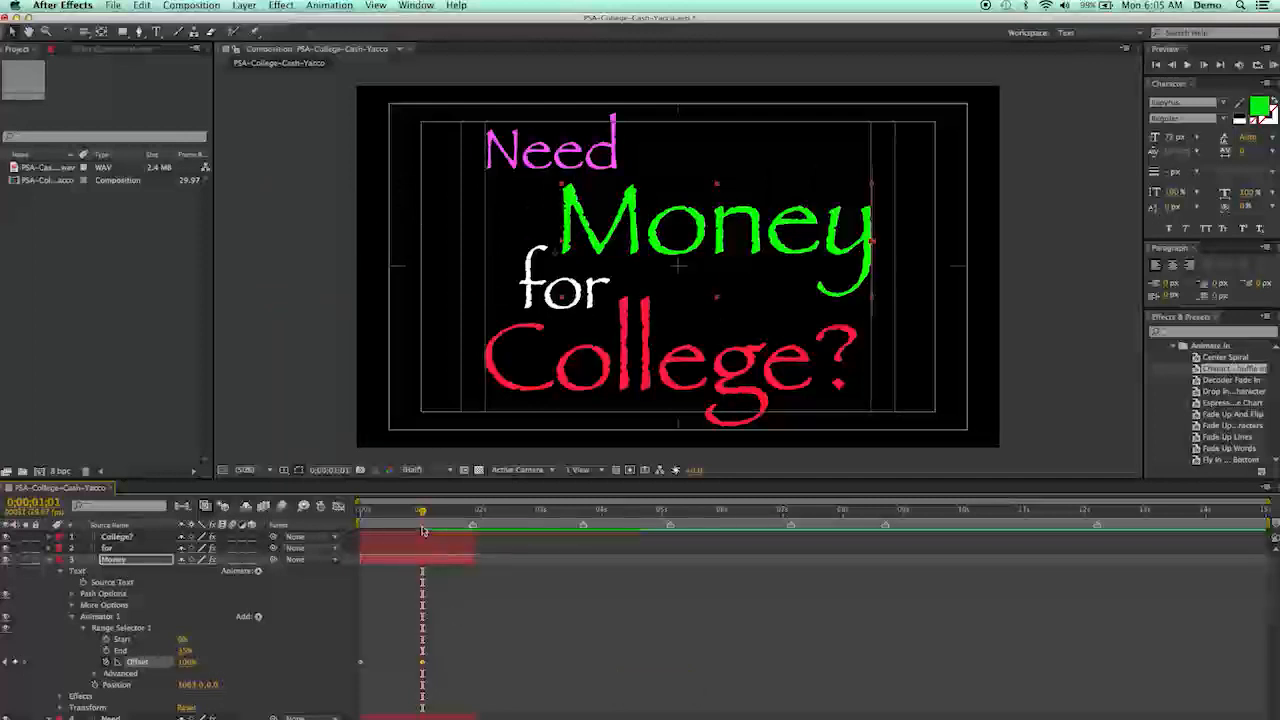
Preview the "Need" and "Money" animations from the composition start to check their timing.
drag(422, 514, 352, 520)
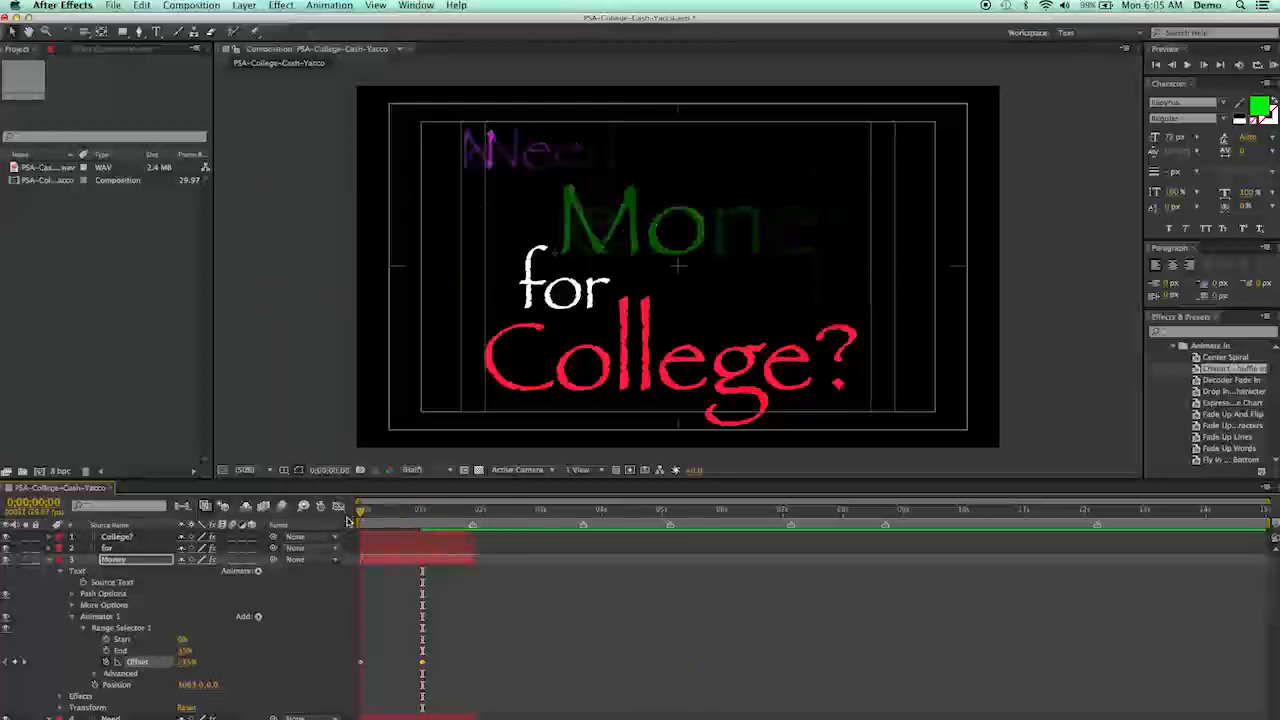
key(space)
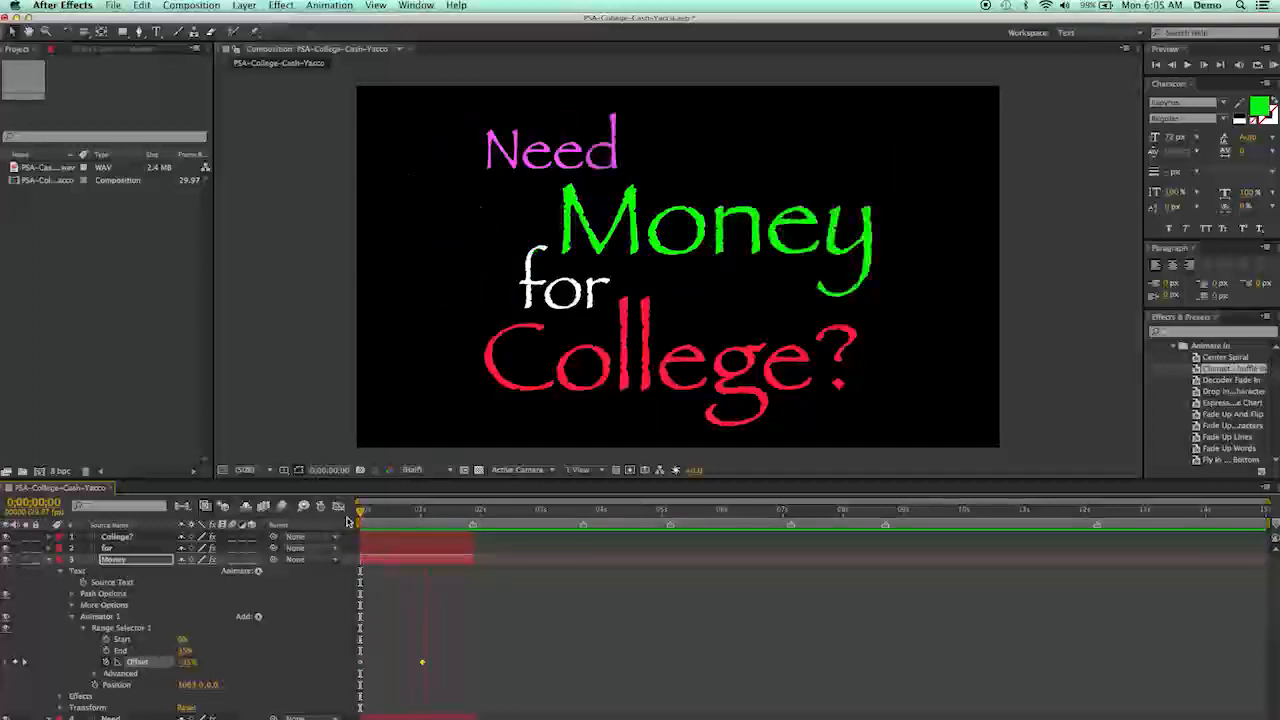
key(space)
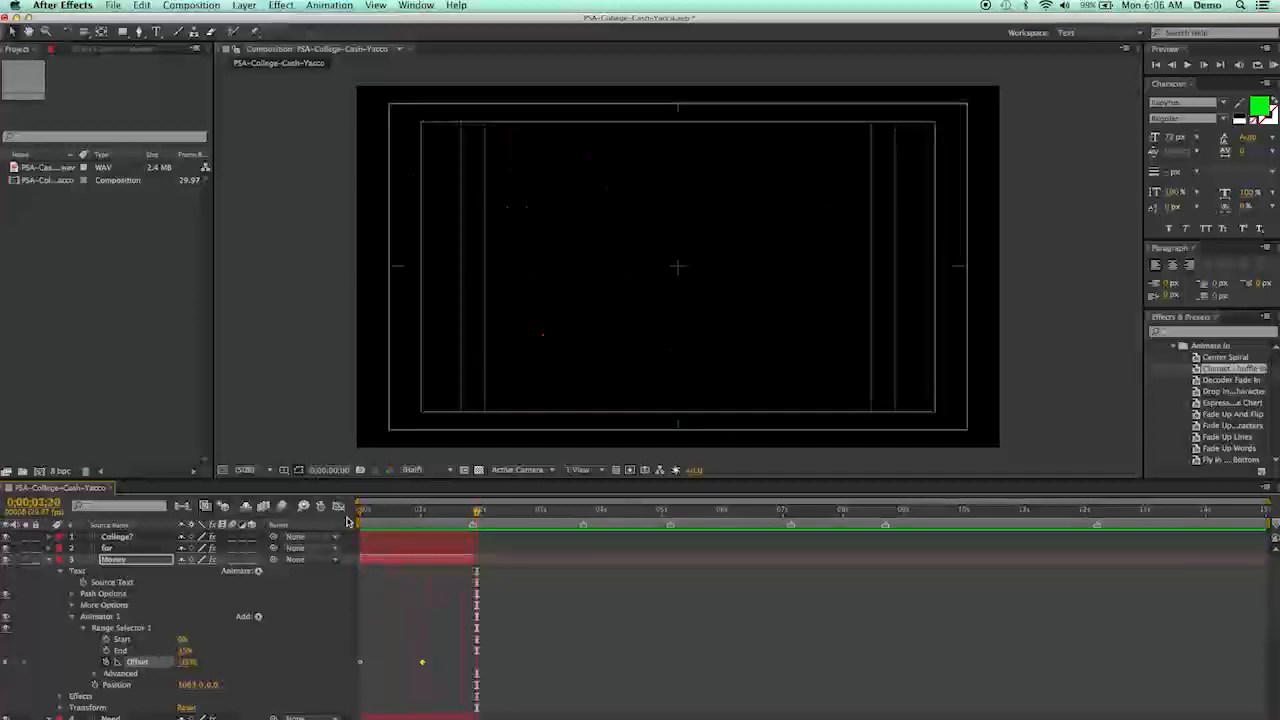
click(478, 510)
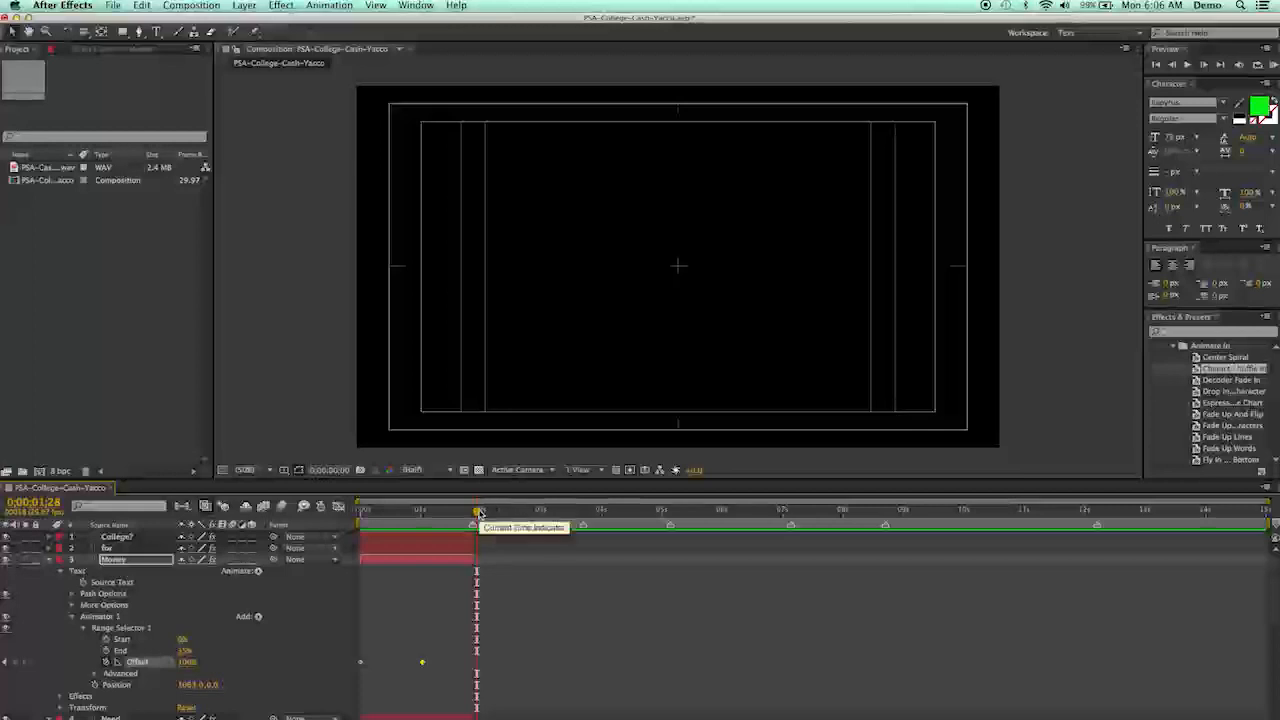
drag(478, 512, 352, 516)
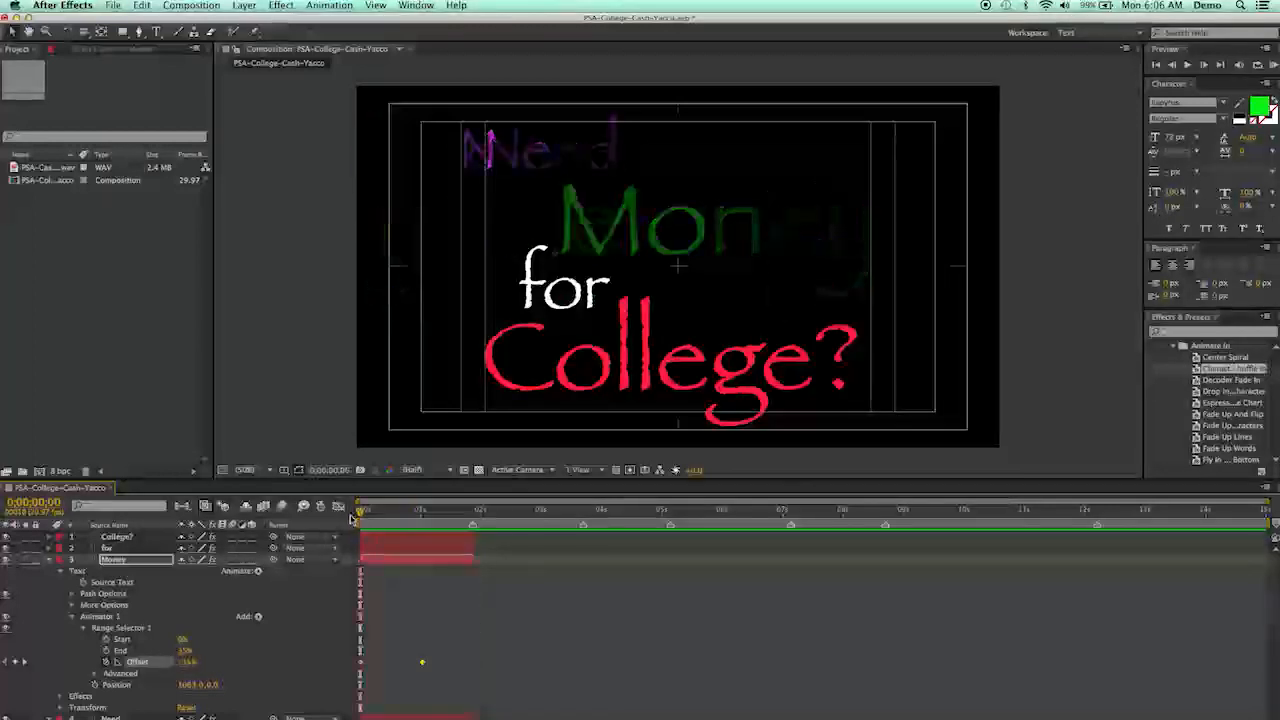
key(space)
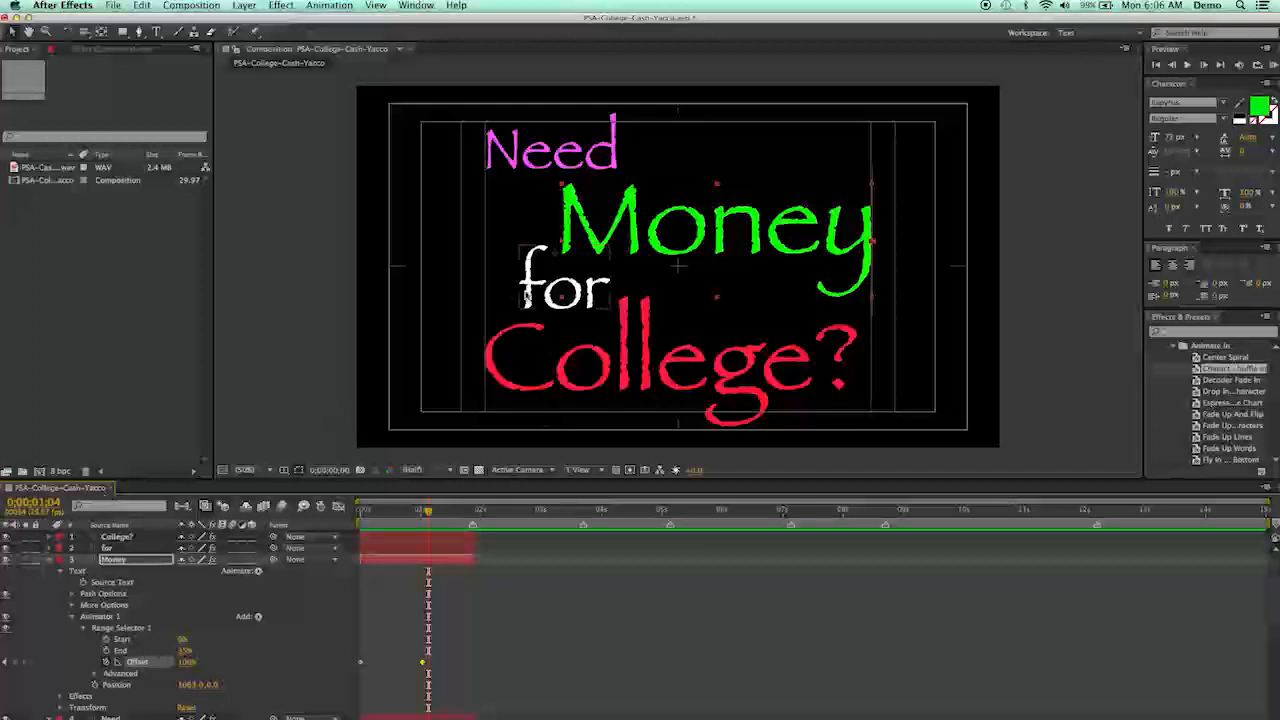
Apply the Character Shuffle In preset to "for" at the first frame of the composition.
click(527, 297)
drag(429, 513, 358, 515)
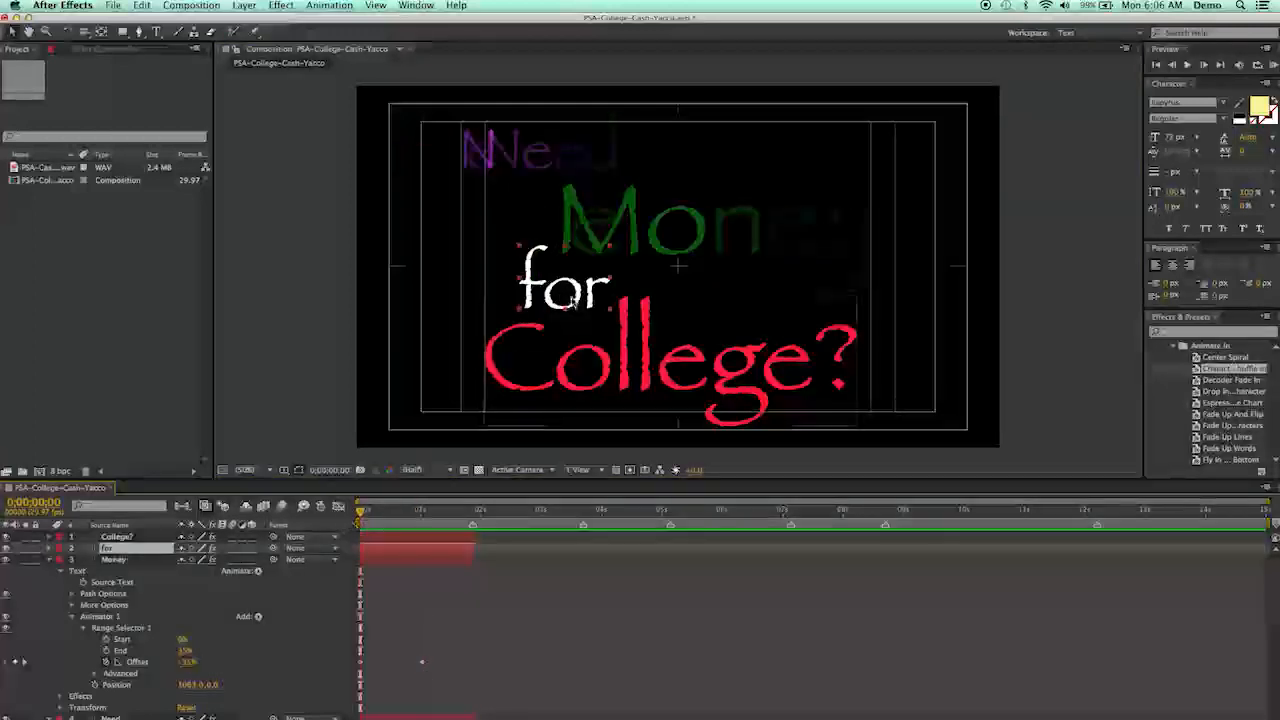
double_click(1200, 369)
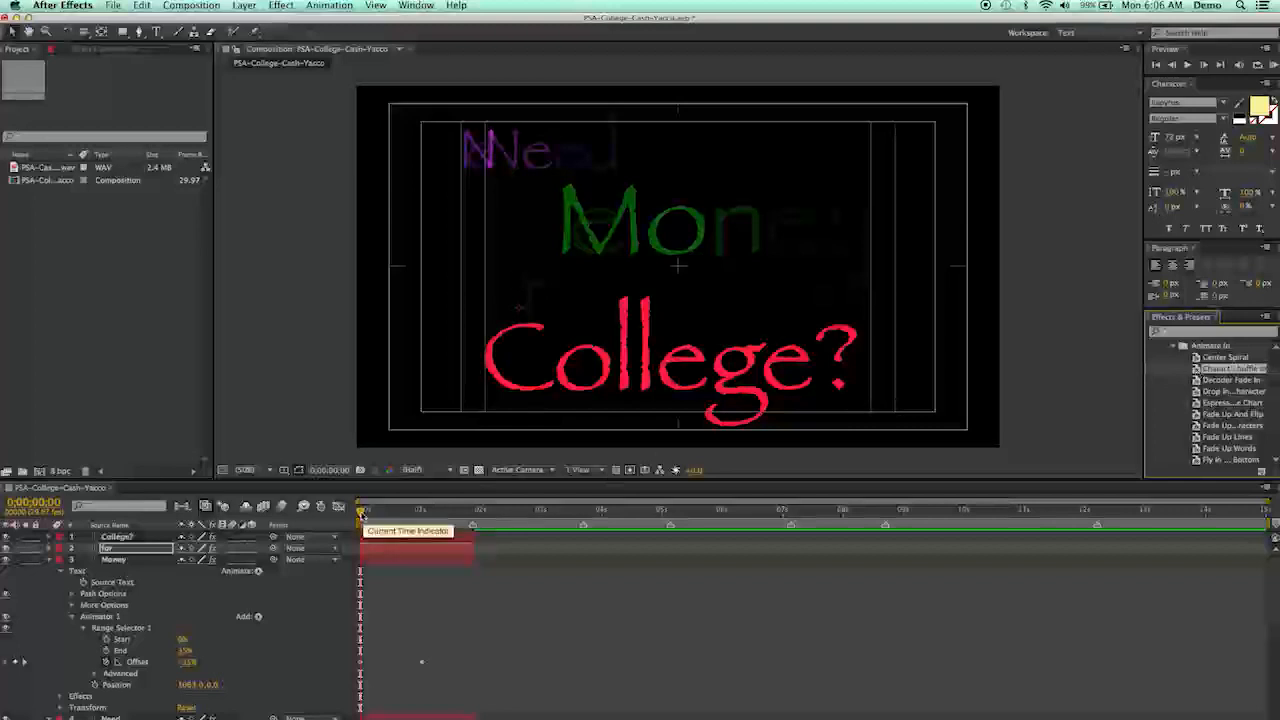
Expand the text properties of "for" down to Range Selector 1 and move its second Offset keyframe to 0;00;01;05.
drag(362, 509, 433, 530)
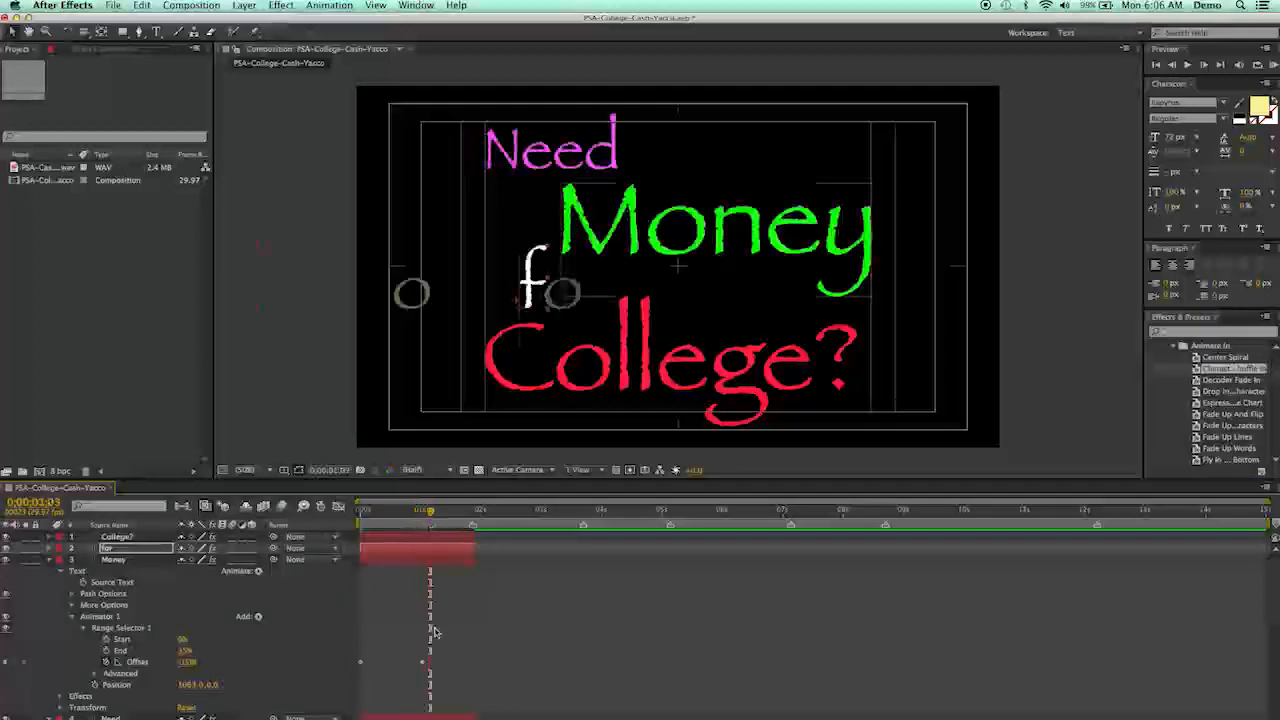
click(47, 549)
click(61, 559)
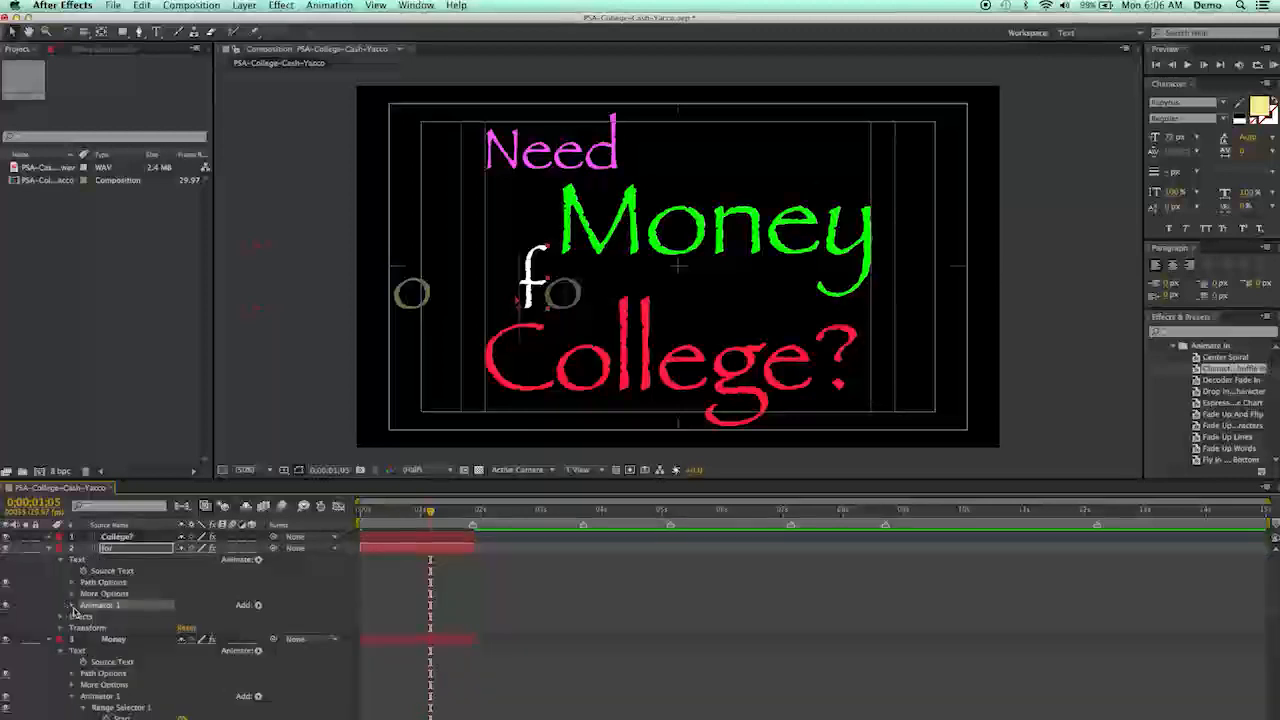
click(71, 605)
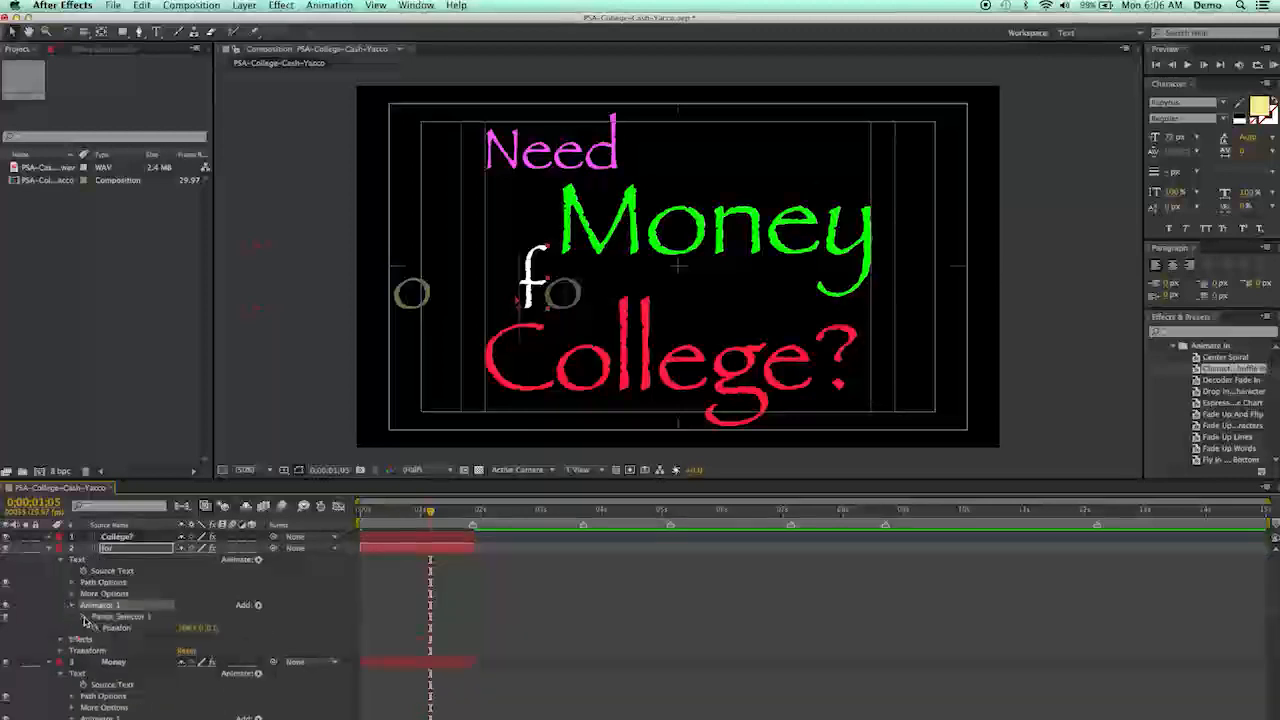
click(84, 617)
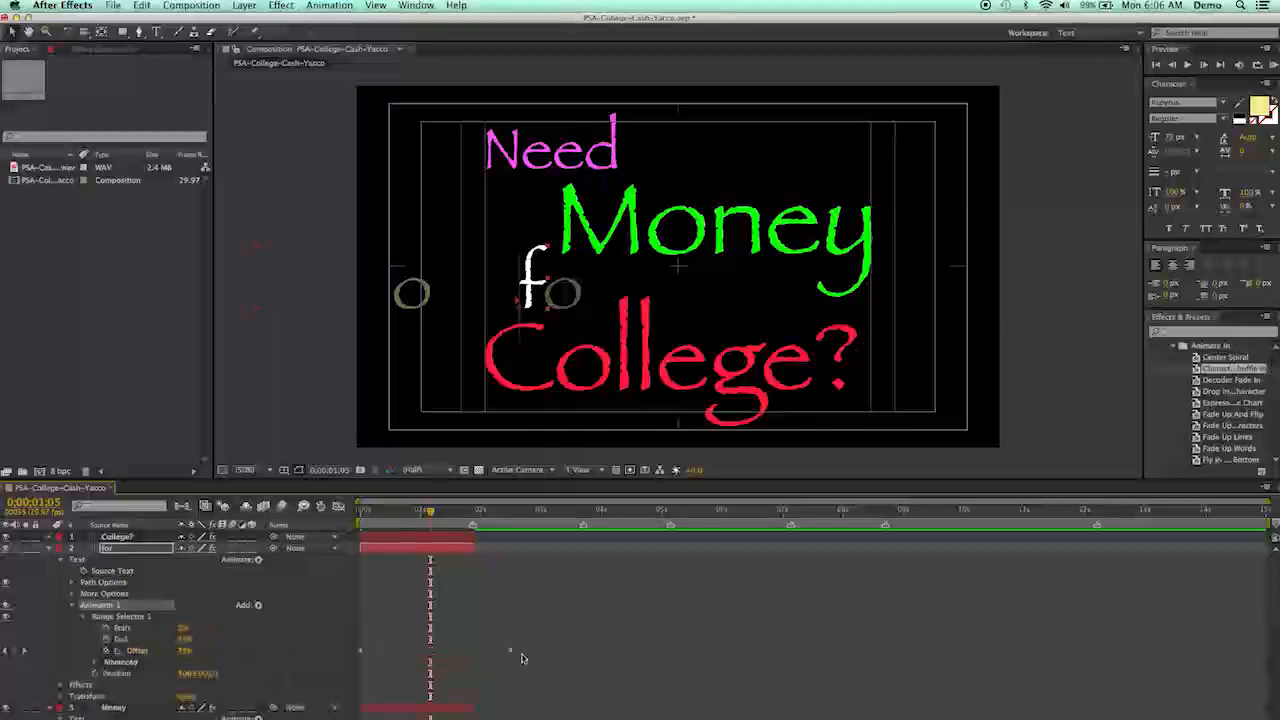
drag(511, 653, 431, 656)
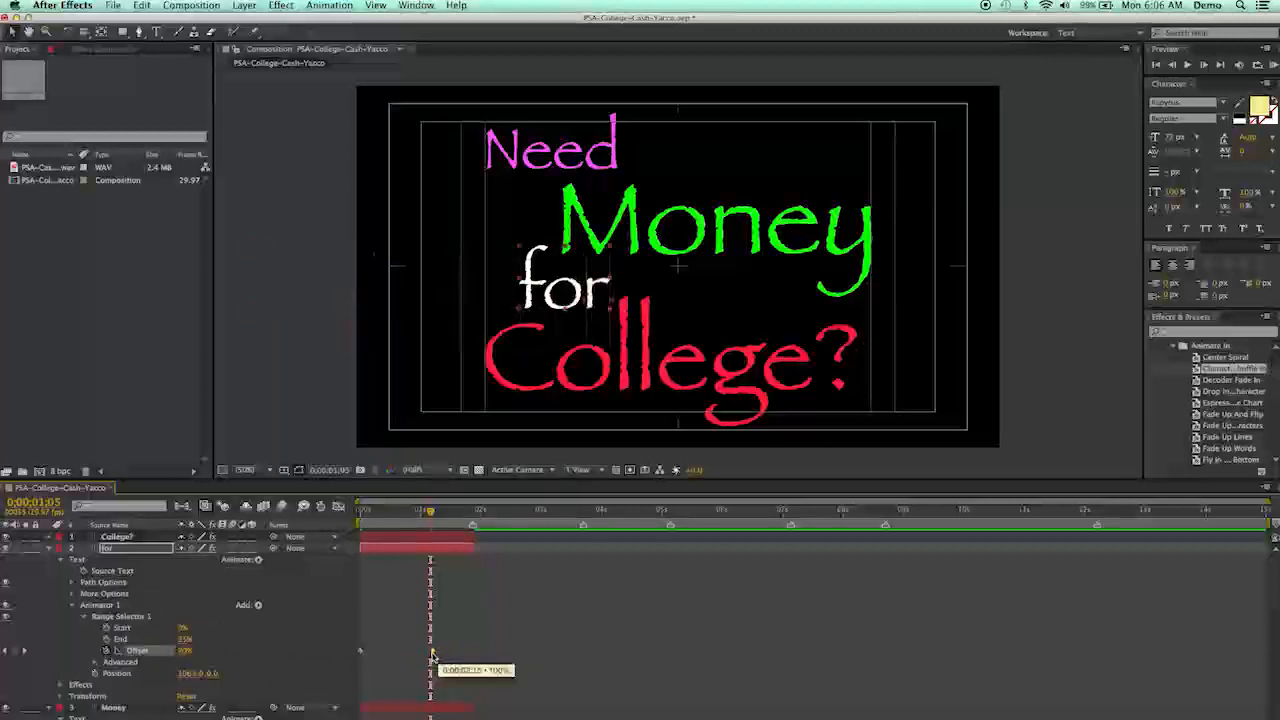
Apply the Character Shuffle In preset to "College?" and expand its text properties down to Range Selector 1 of Animator 1.
click(666, 378)
double_click(1202, 373)
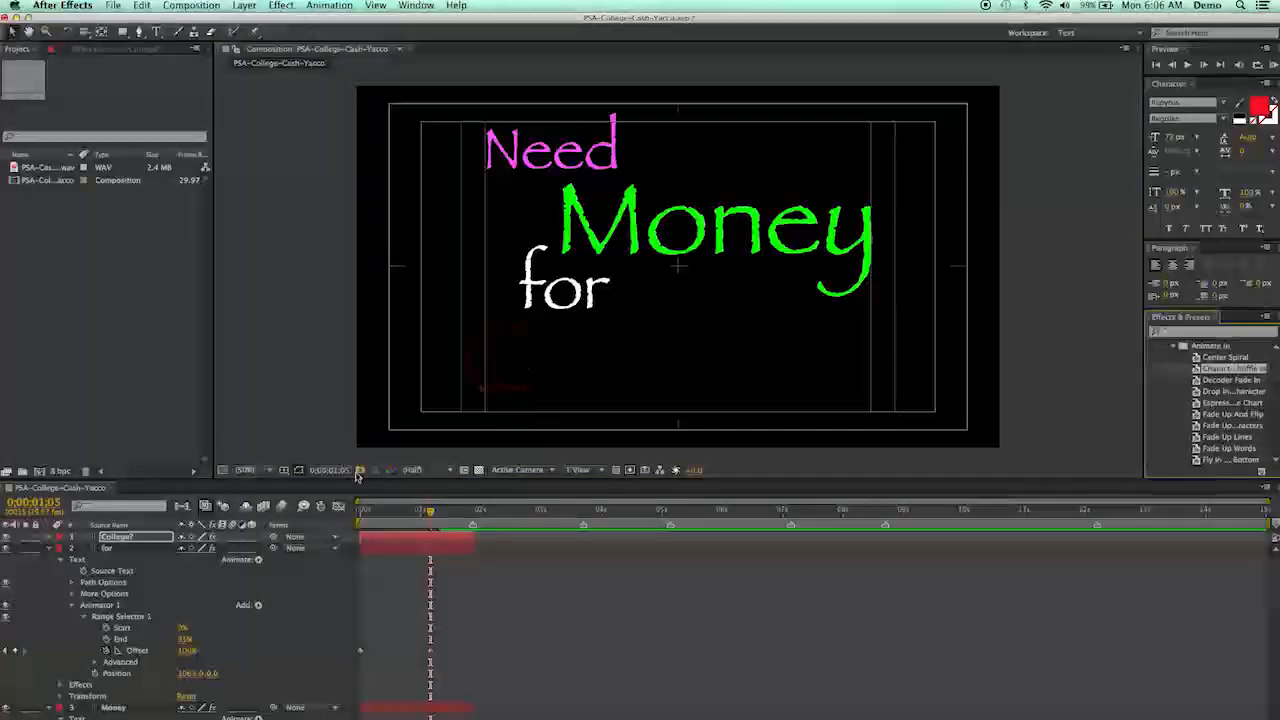
click(50, 538)
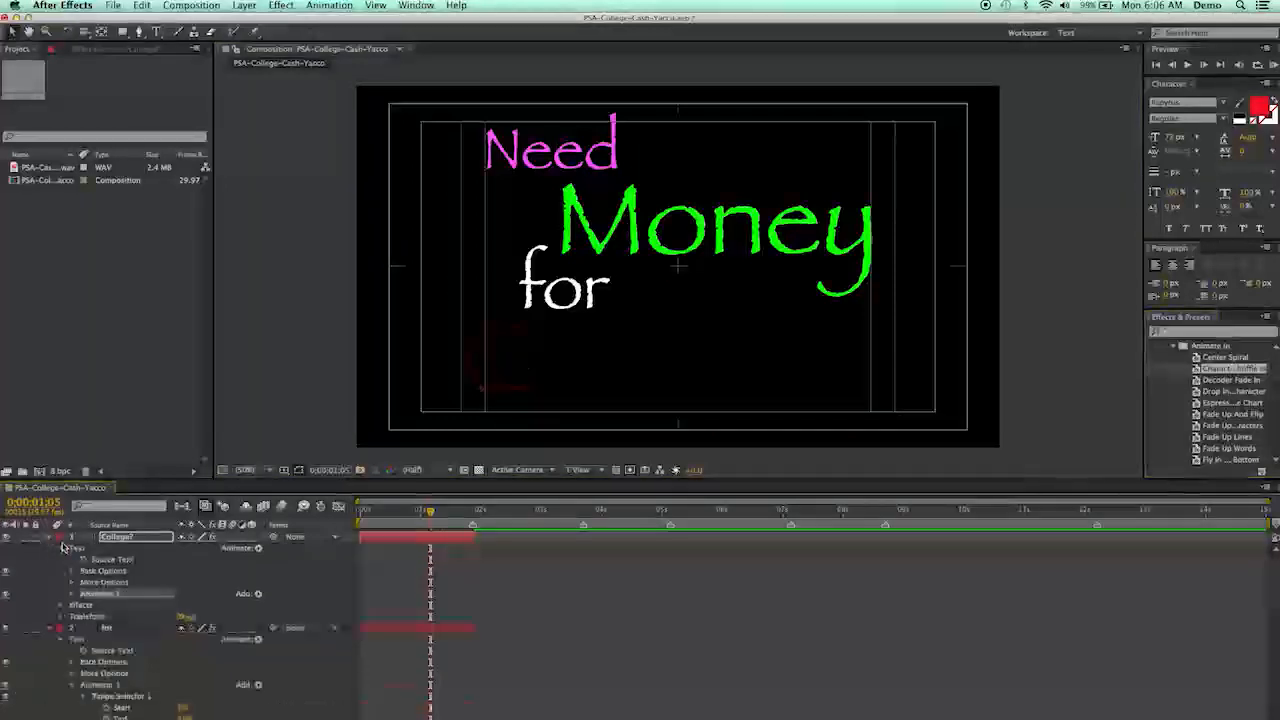
click(71, 594)
click(85, 606)
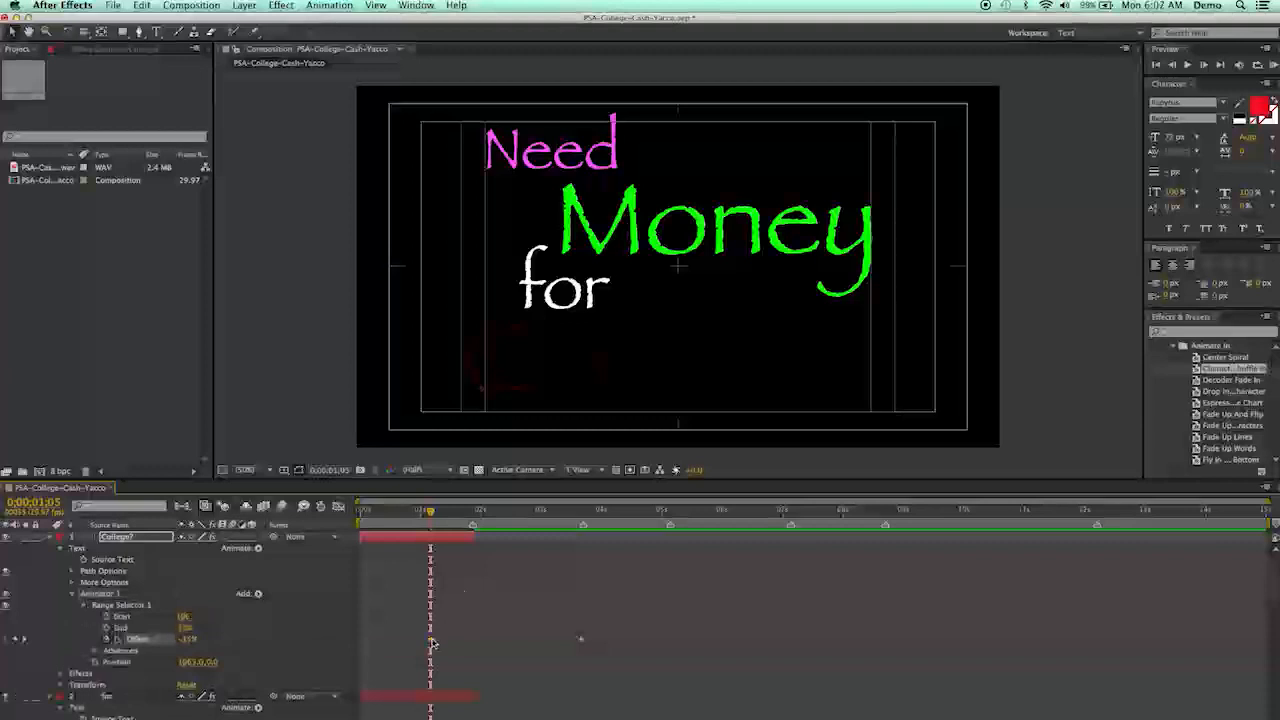
Move the two Offset keyframes of "College?" to 0;00;00;00 and 0;00;01;18.
drag(430, 645, 360, 645)
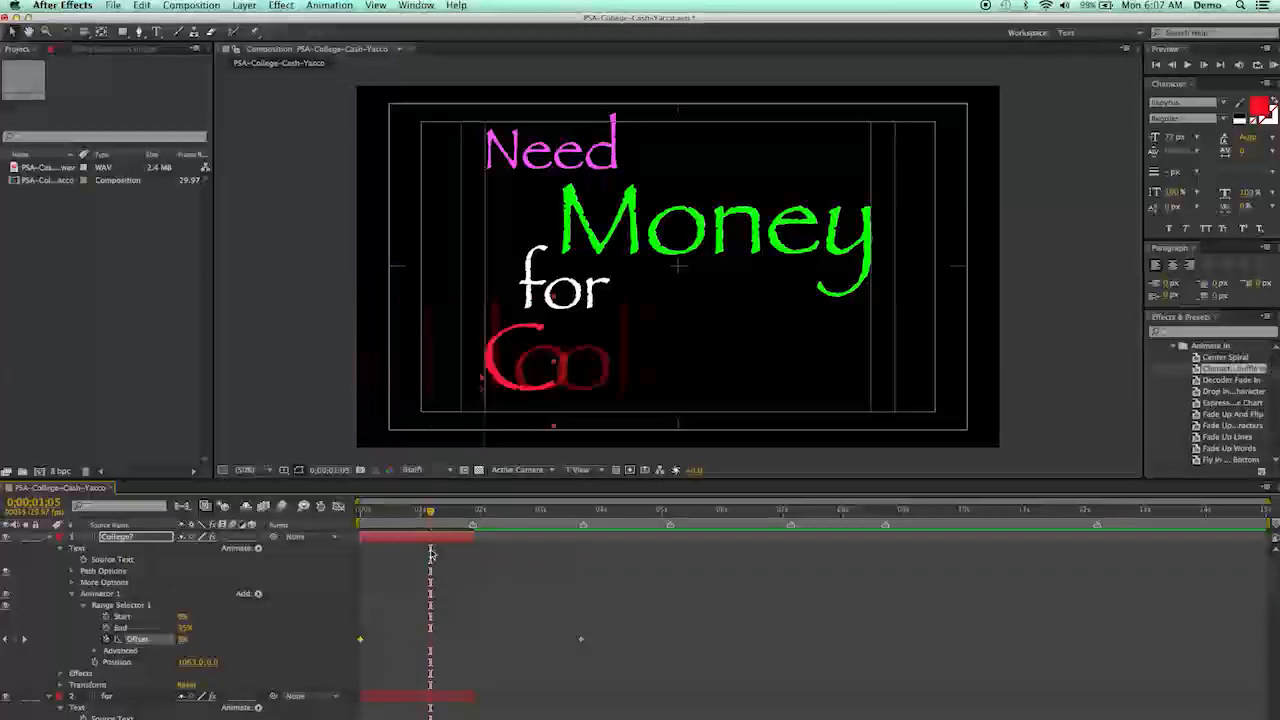
drag(430, 516, 456, 528)
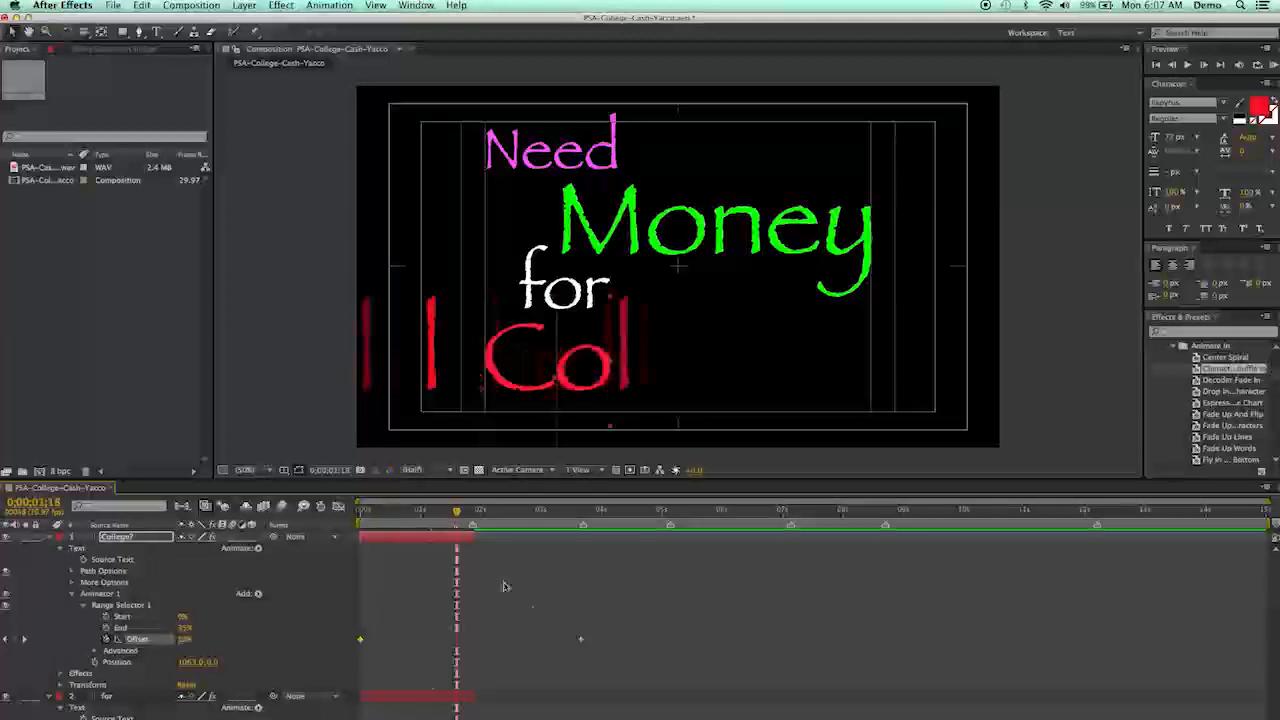
drag(582, 642, 457, 649)
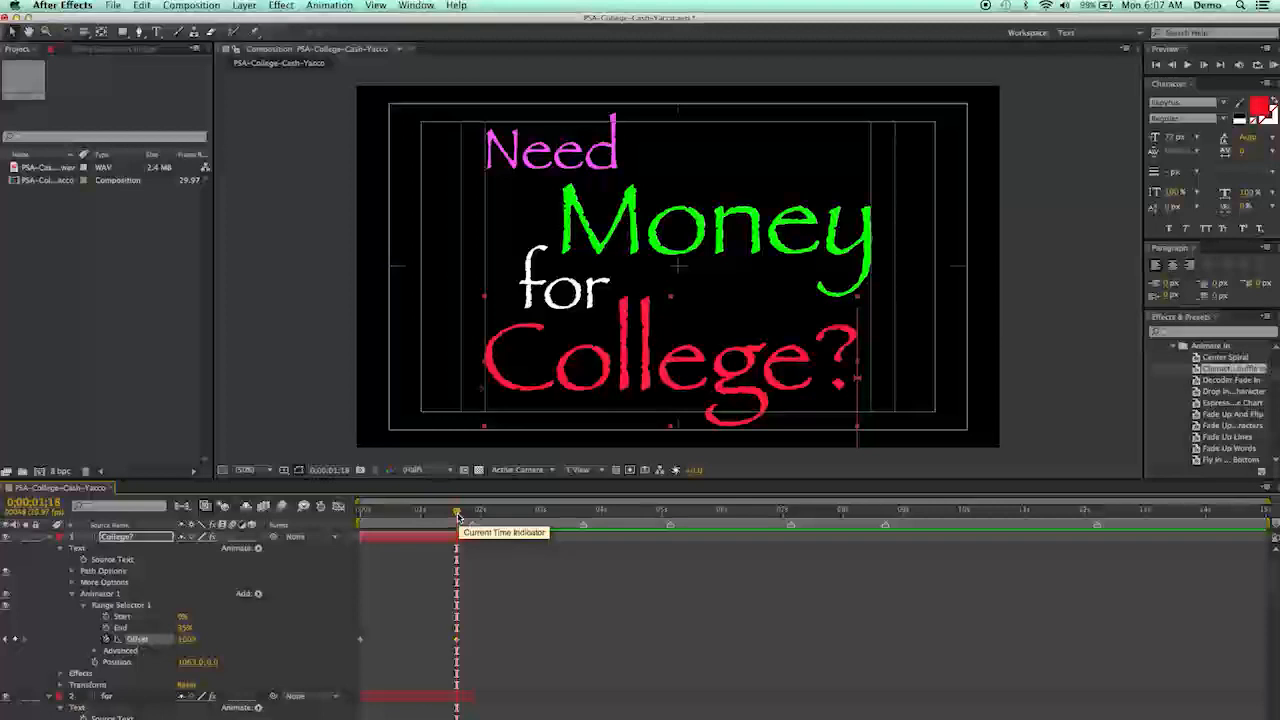
Preview all four animated words from the composition start.
drag(457, 516, 355, 521)
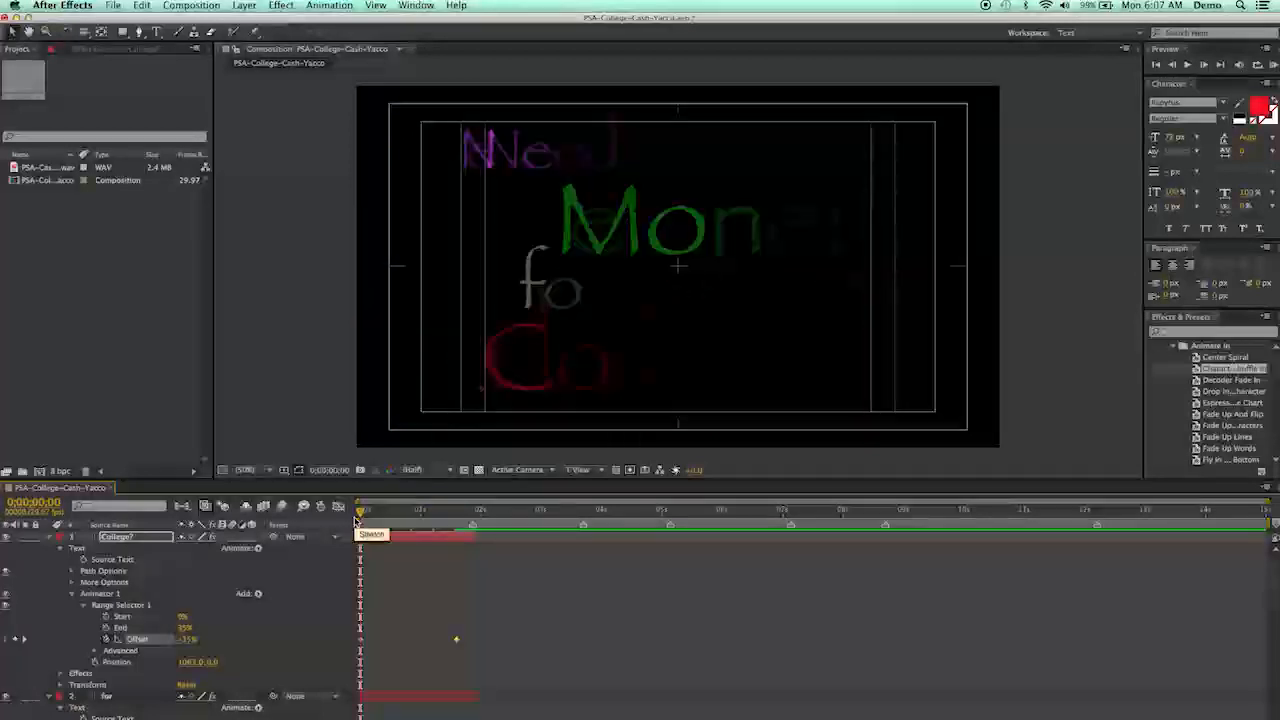
key(KP_0)
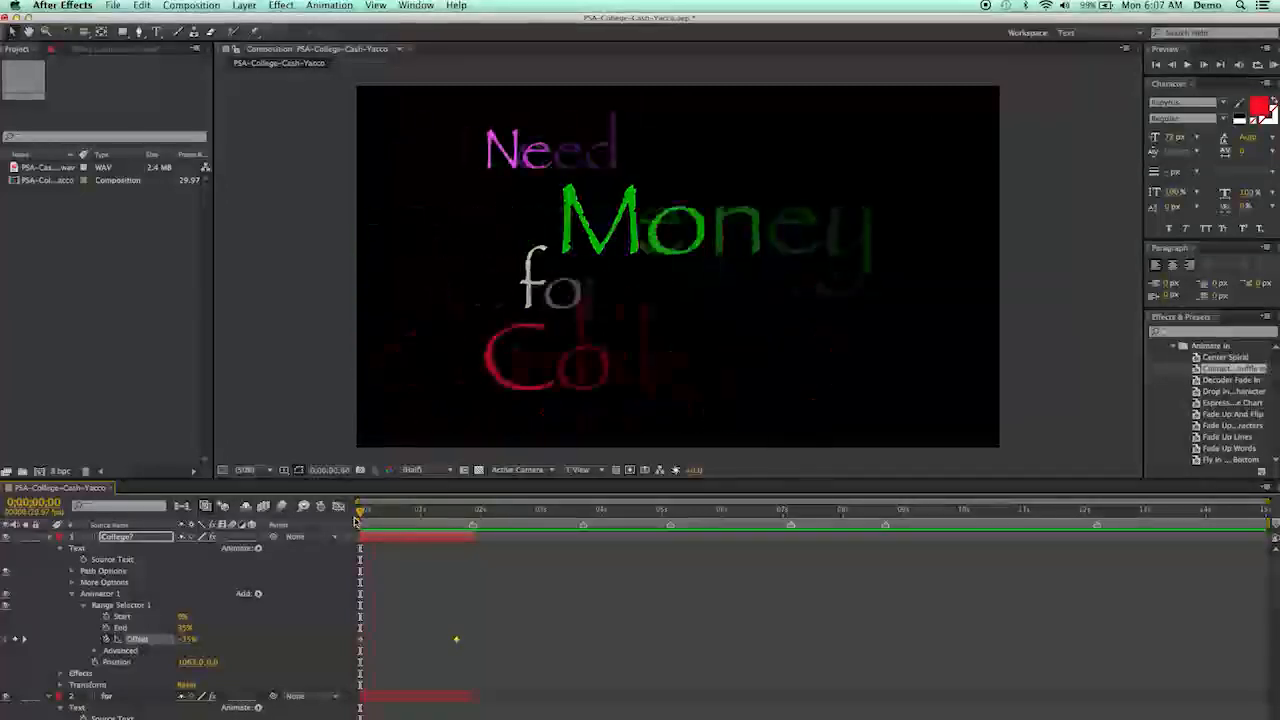
key(space)
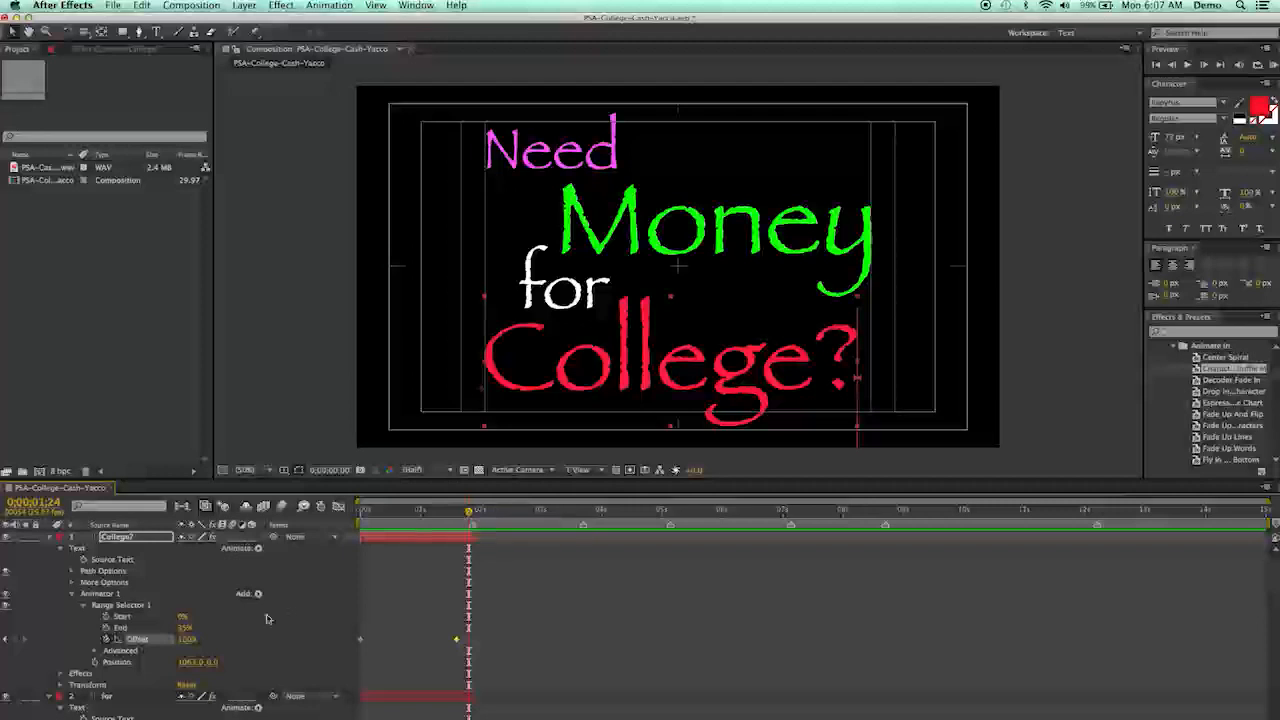
Delay the start of the "Money" animation by moving its first Offset keyframe to 0;00;00;02.
scroll(206, 644, down, 5)
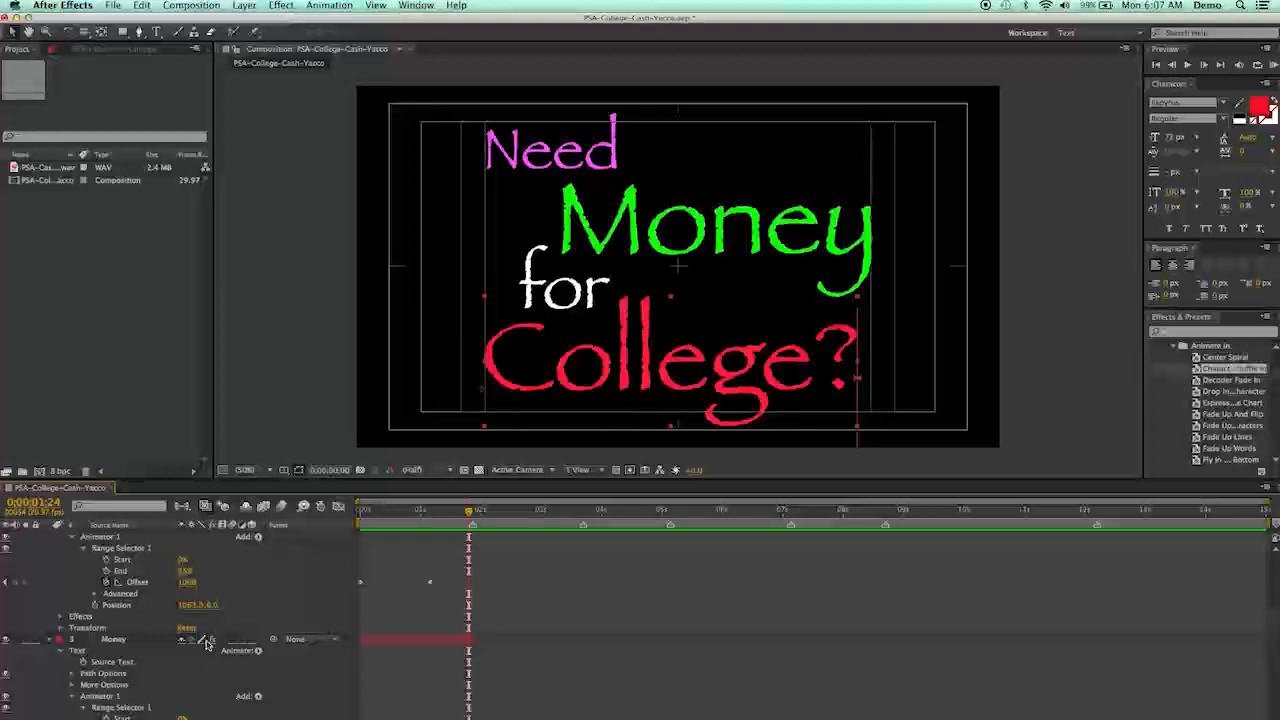
scroll(206, 644, down, 4)
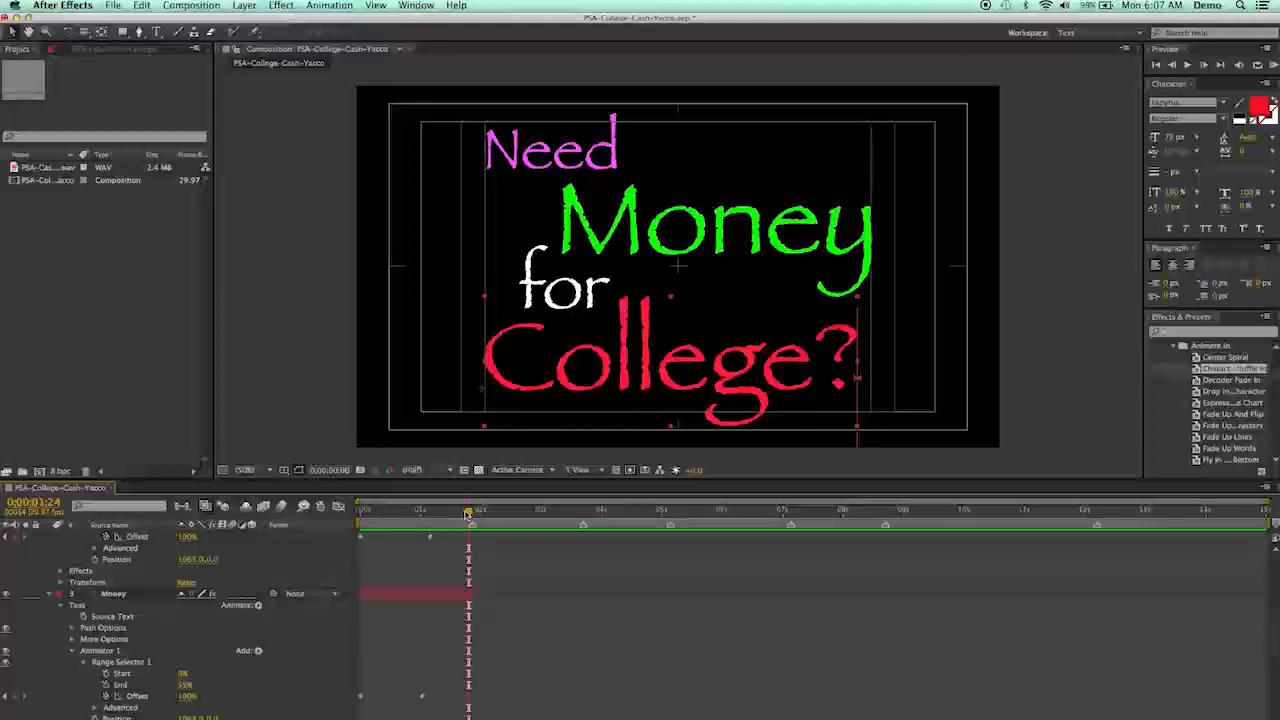
drag(469, 513, 364, 515)
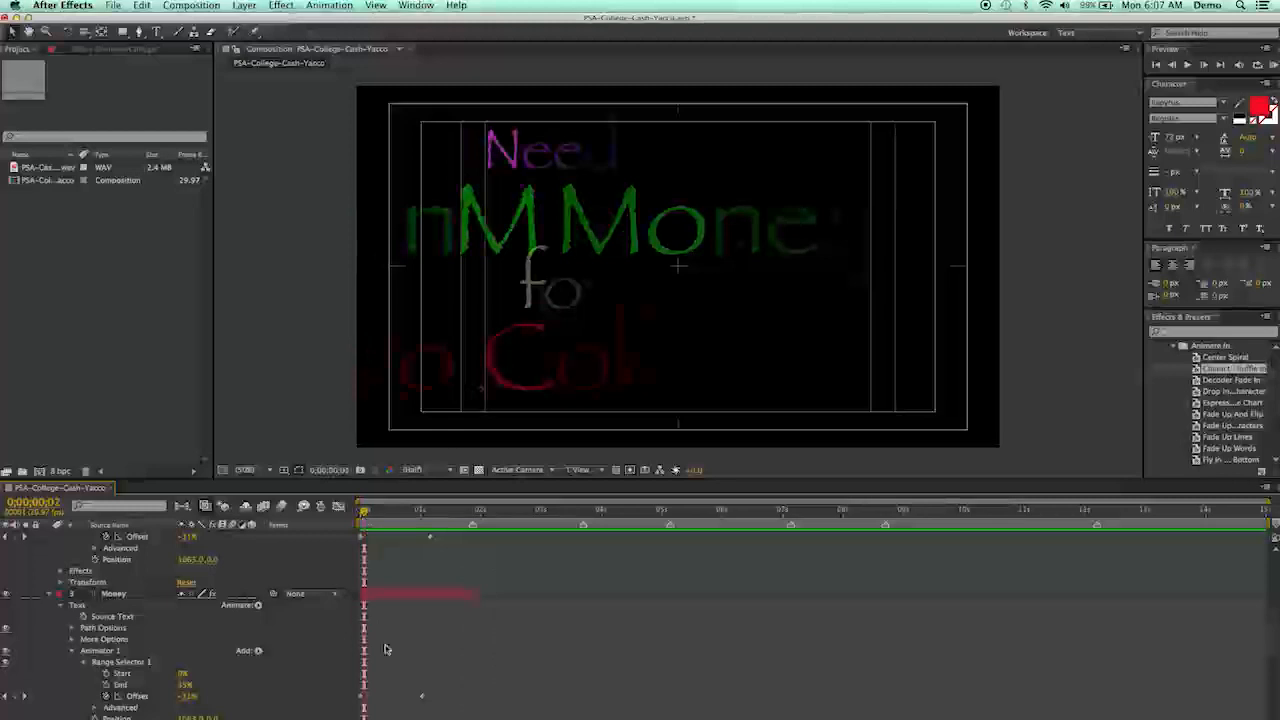
click(362, 702)
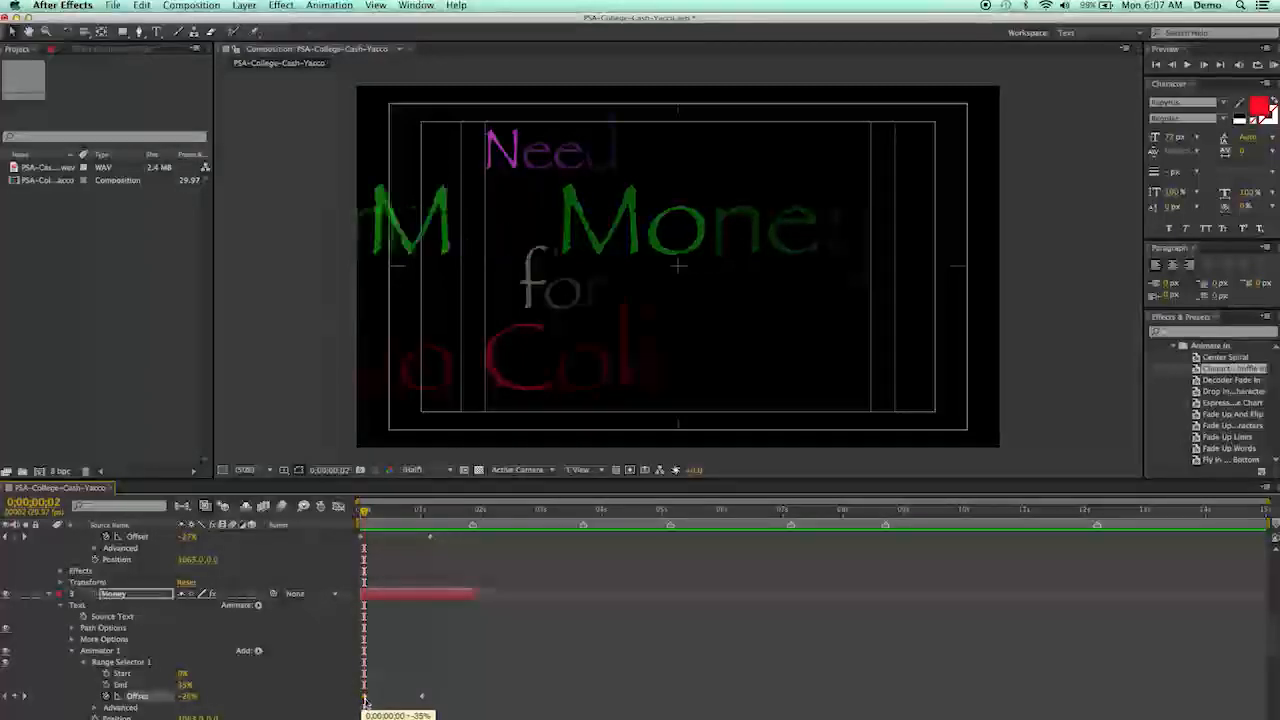
Delay the start of the "for" animation by moving its first Offset keyframe to 0;00;00;05.
click(370, 512)
drag(373, 516, 372, 515)
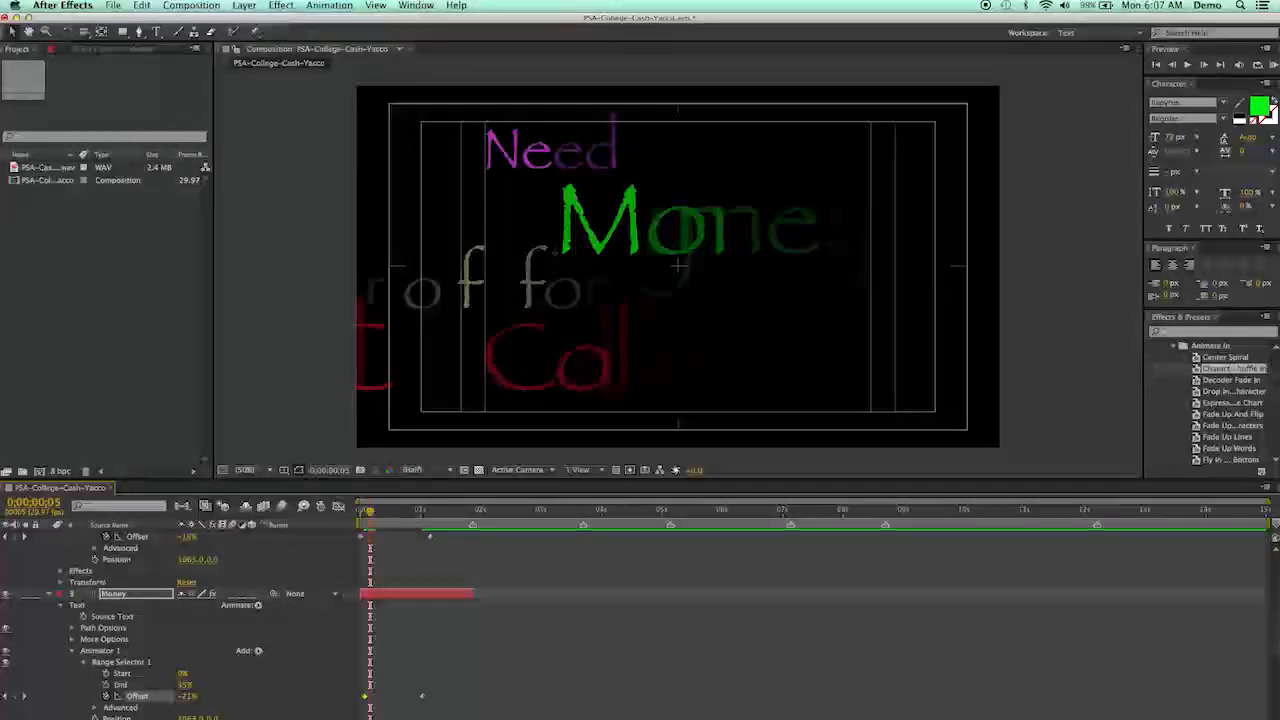
scroll(115, 568, up, 5)
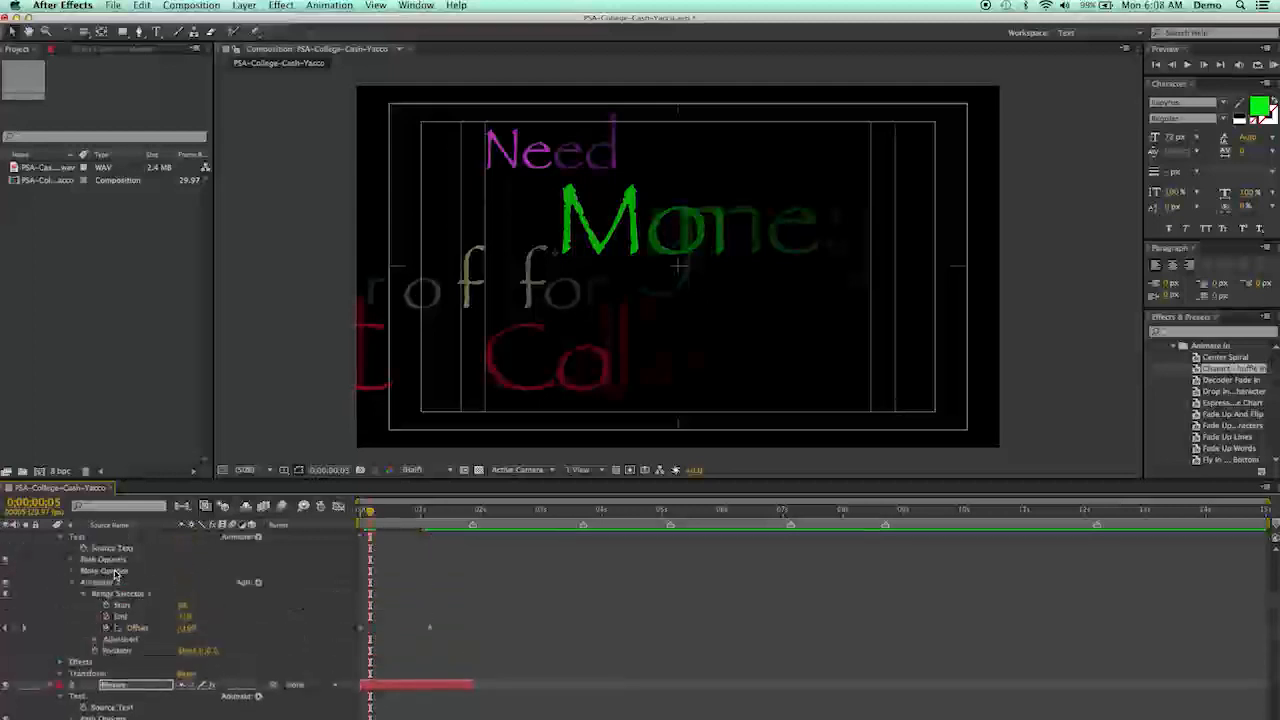
scroll(113, 575, up, 2)
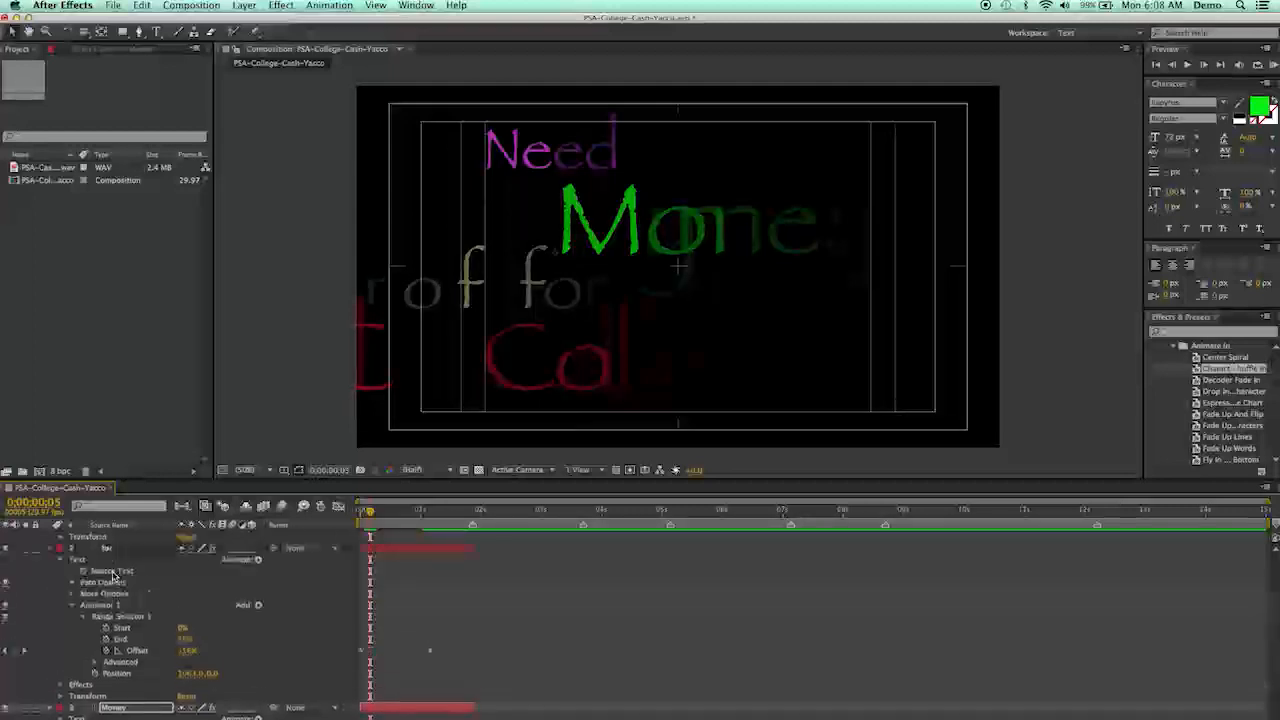
scroll(113, 573, up, 2)
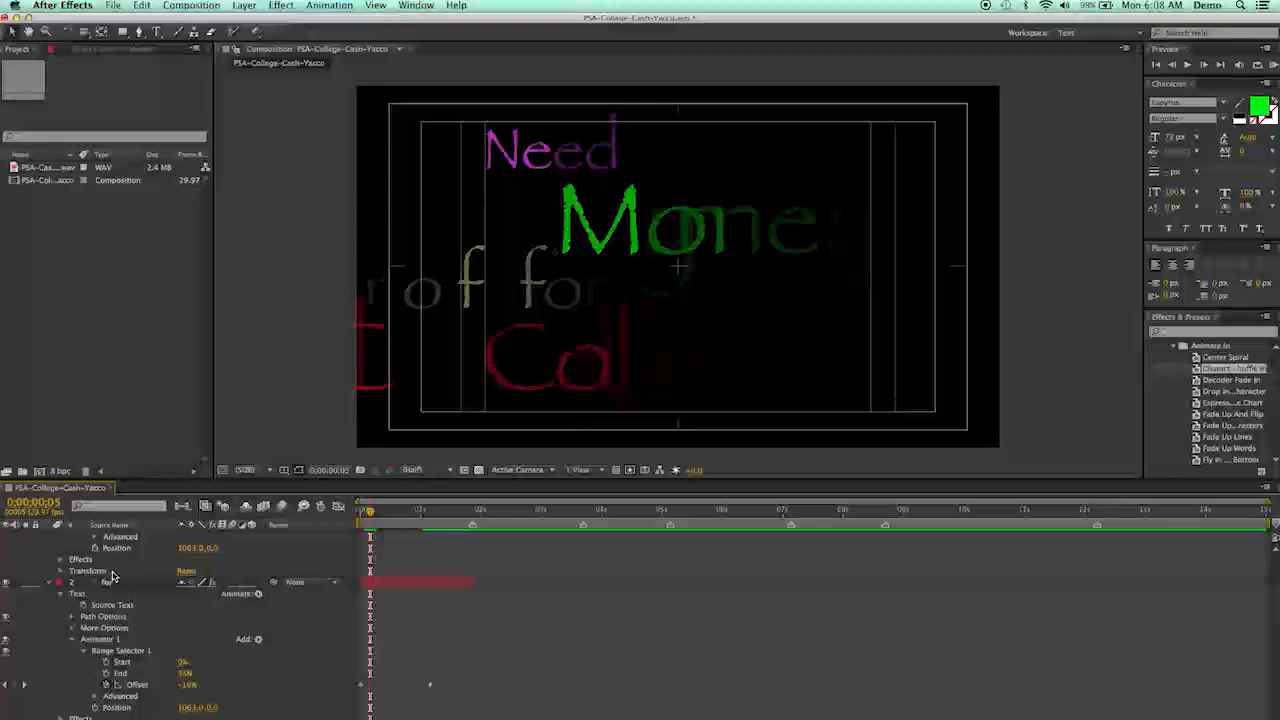
drag(360, 686, 370, 689)
Delay the start of the "College?" animation by moving its first Offset keyframe to 0;00;00;03.
mouse_move(372, 513)
mouse_down()
mouse_move(386, 522)
mouse_move(365, 523)
mouse_up()
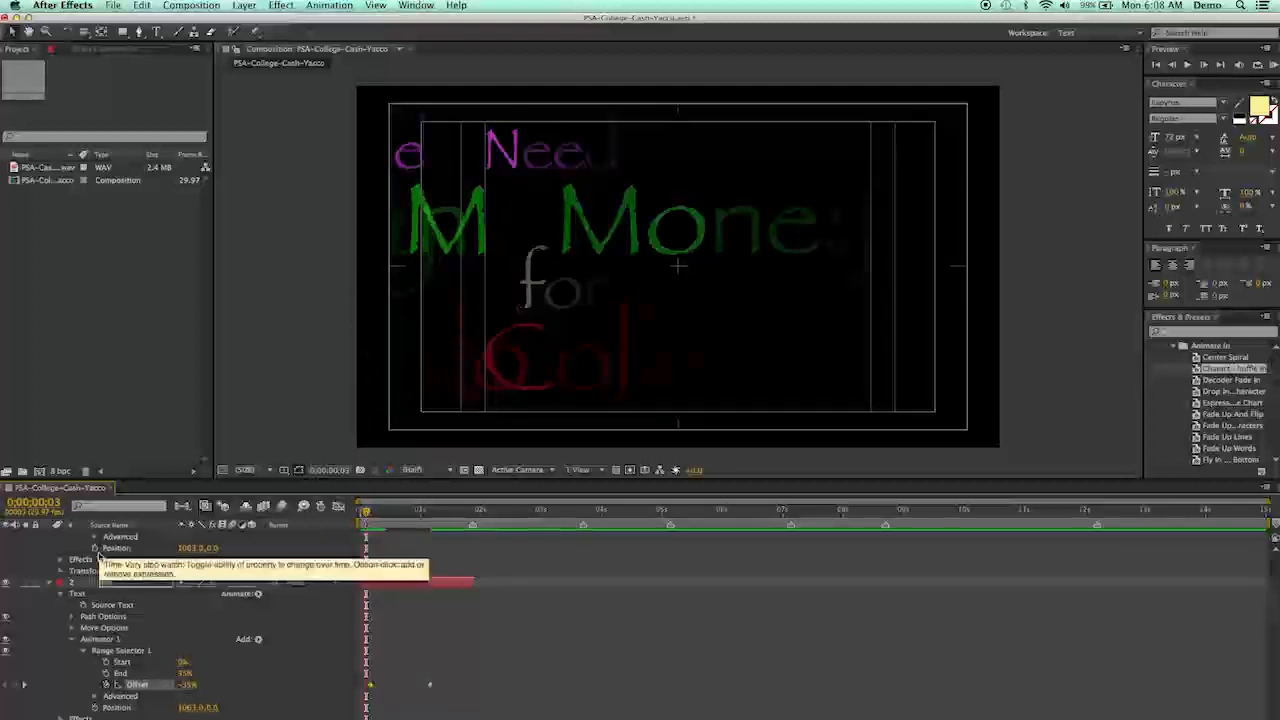
scroll(100, 556, up, 2)
scroll(100, 556, up, 1)
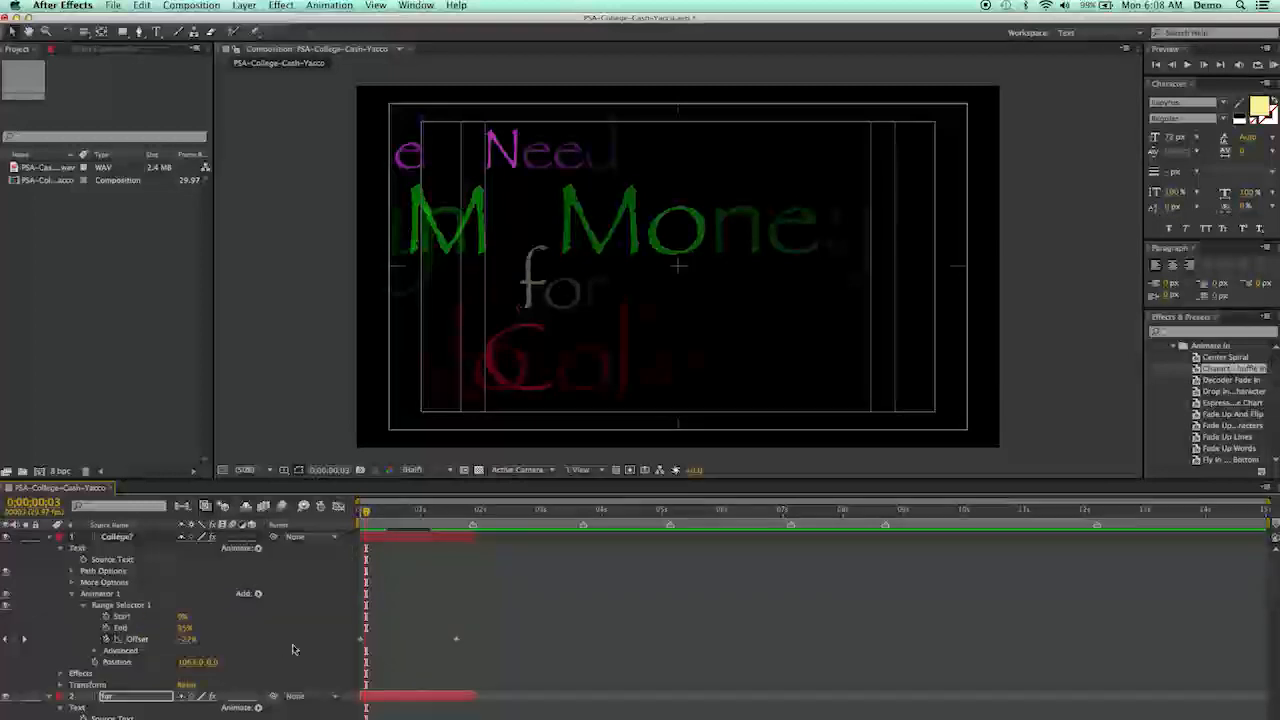
click(363, 641)
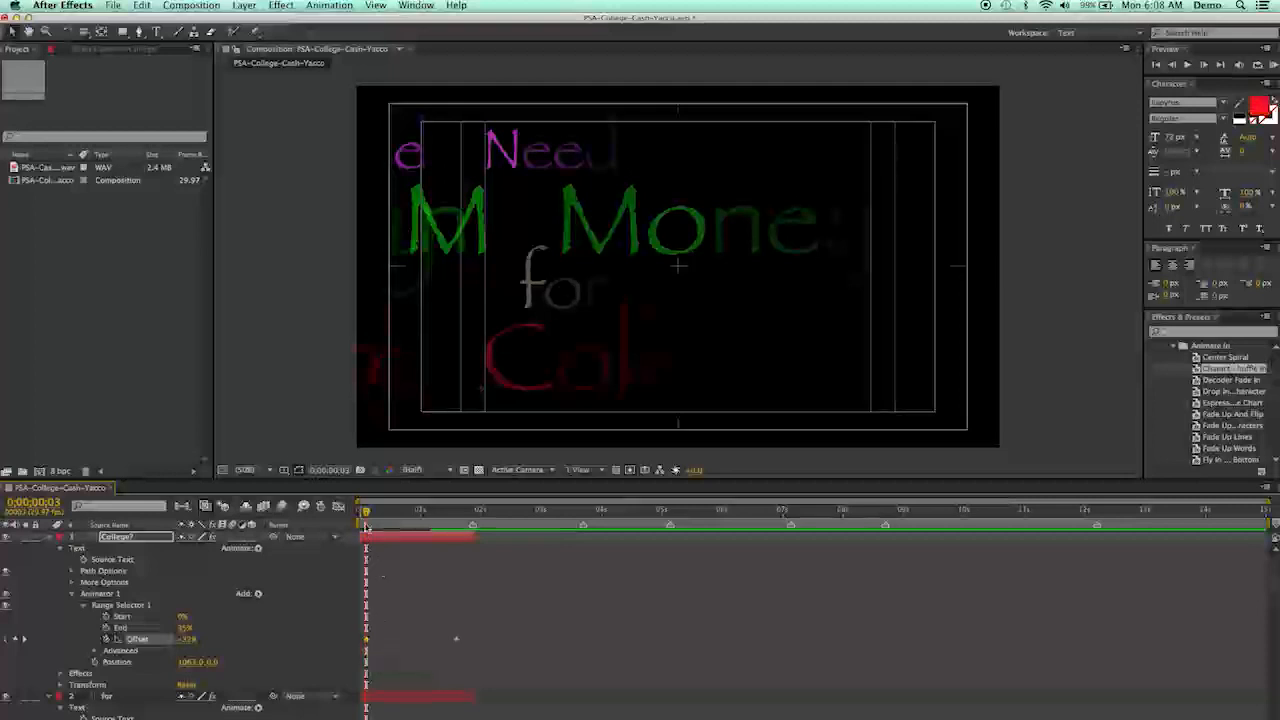
Preview the staggered word animations from the composition start, and check playback from the marker at 0;00;01;26.
drag(366, 511, 345, 514)
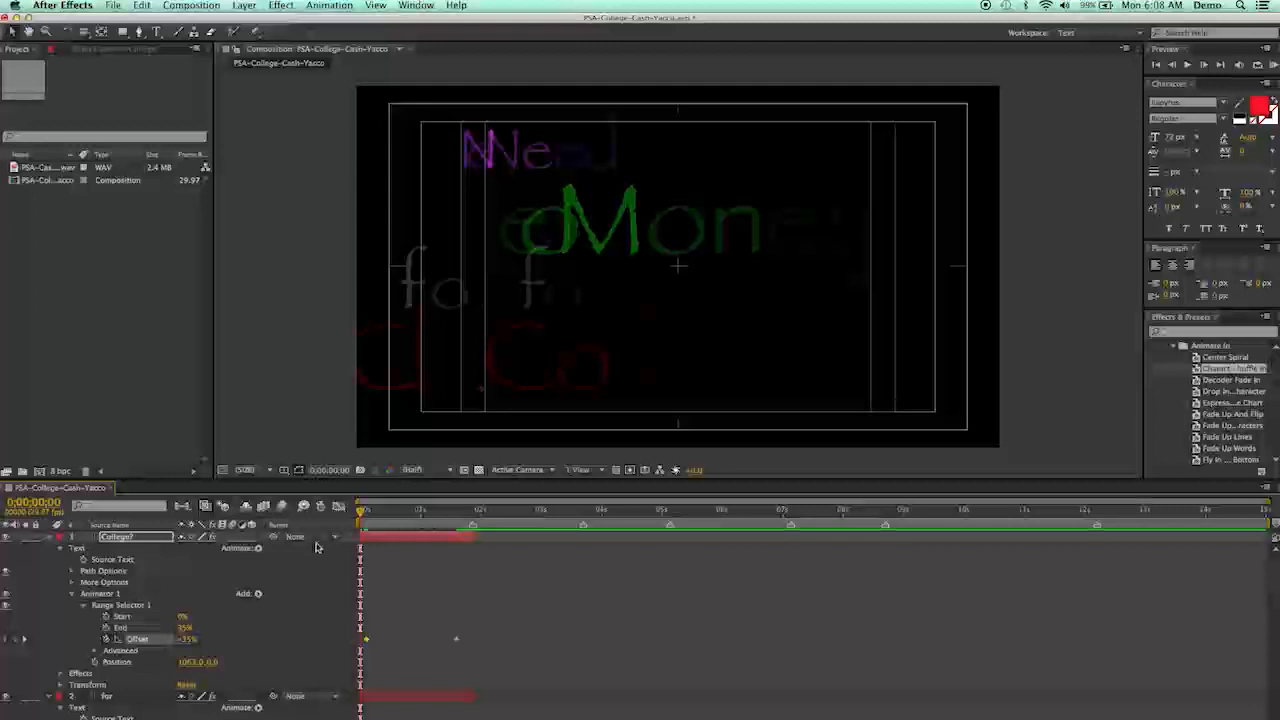
key(space)
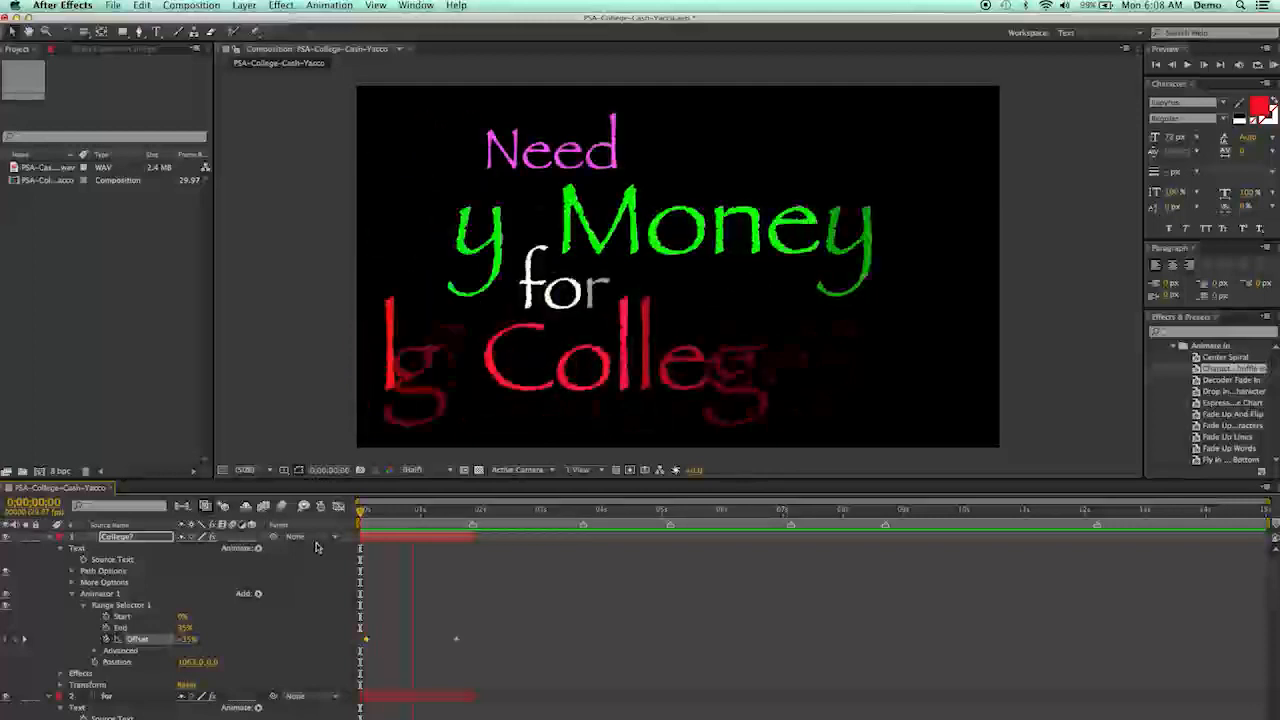
key(space)
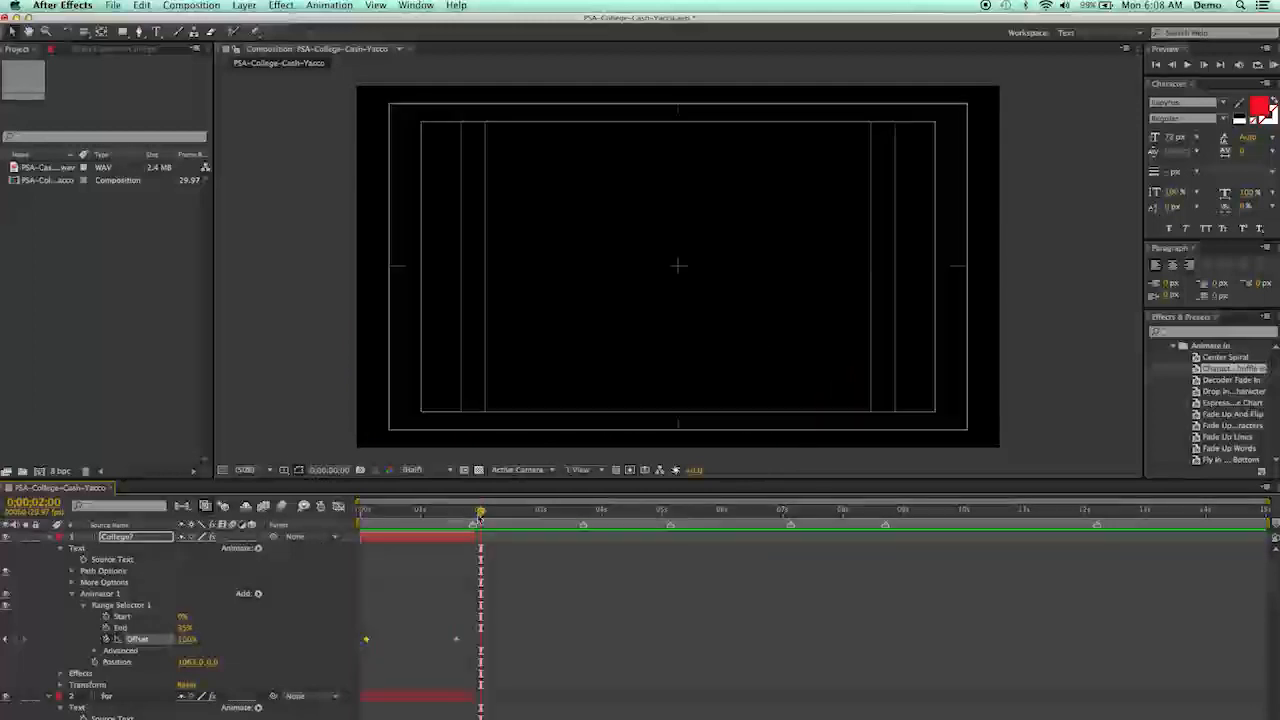
drag(482, 512, 476, 515)
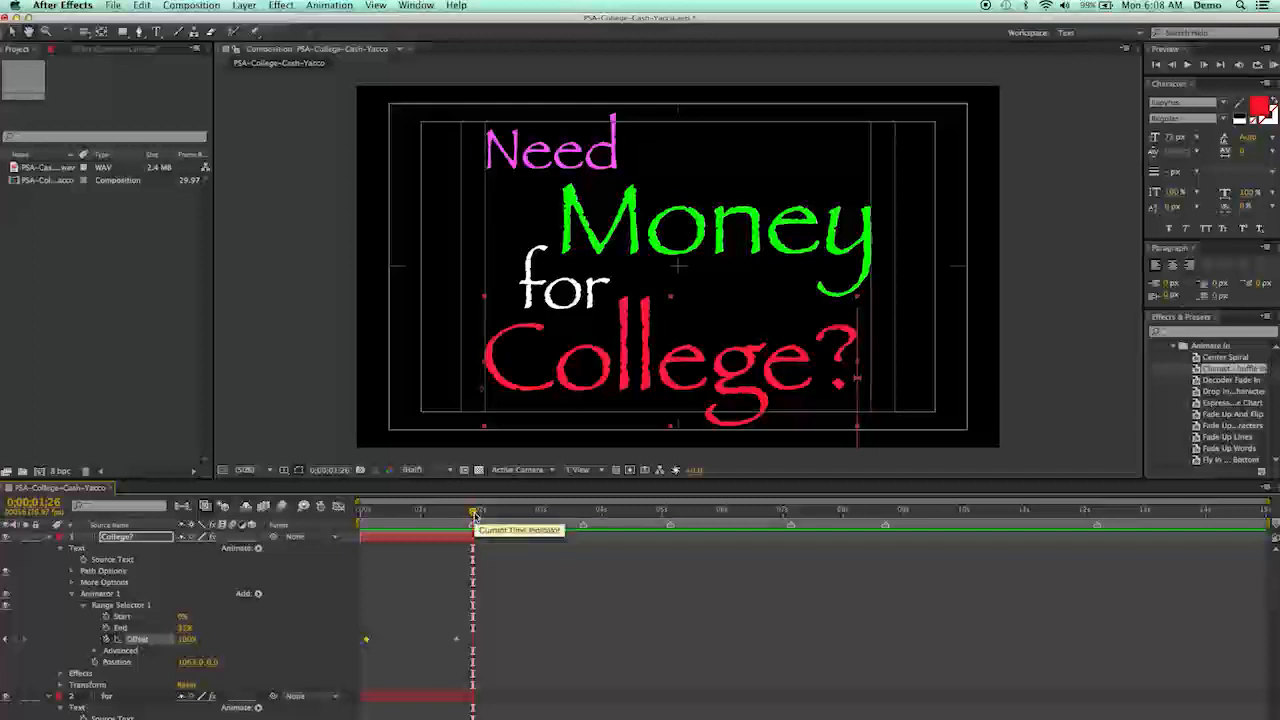
key(space)
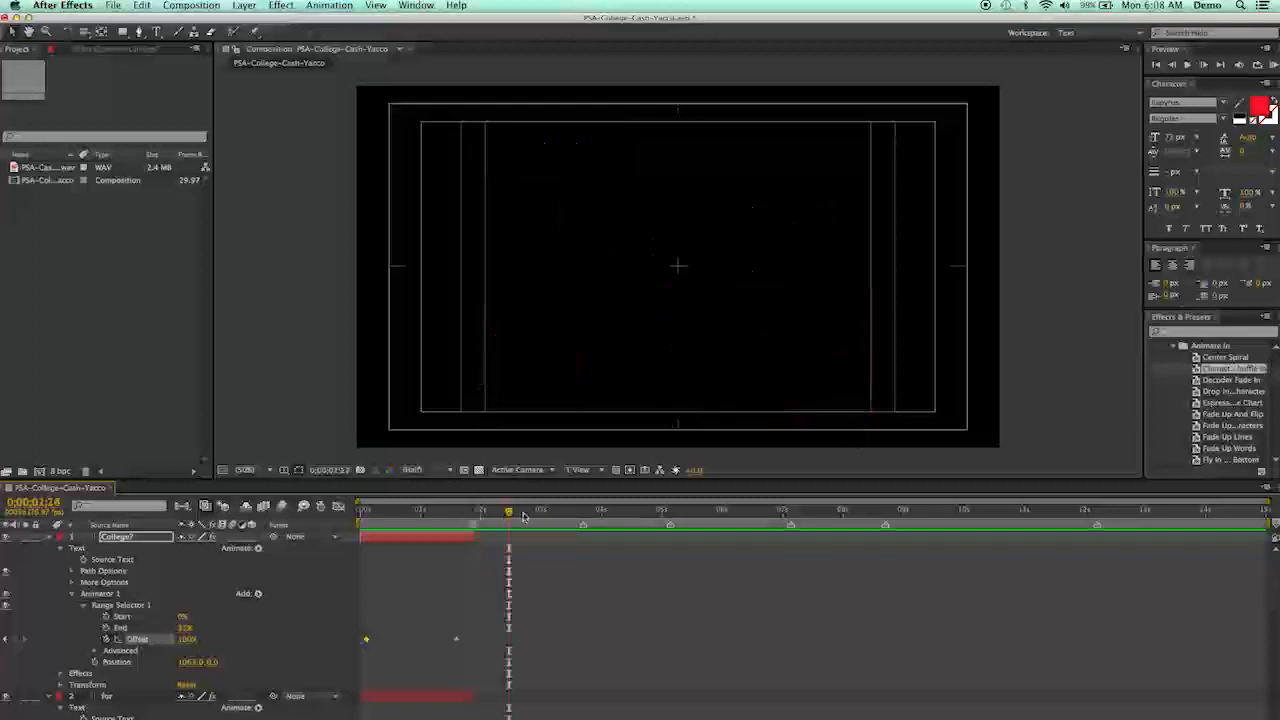
Set the current time to 0;00;02;01 and collapse the properties of the "College?", "for", "Money" and "Need" layers.
drag(510, 513, 483, 519)
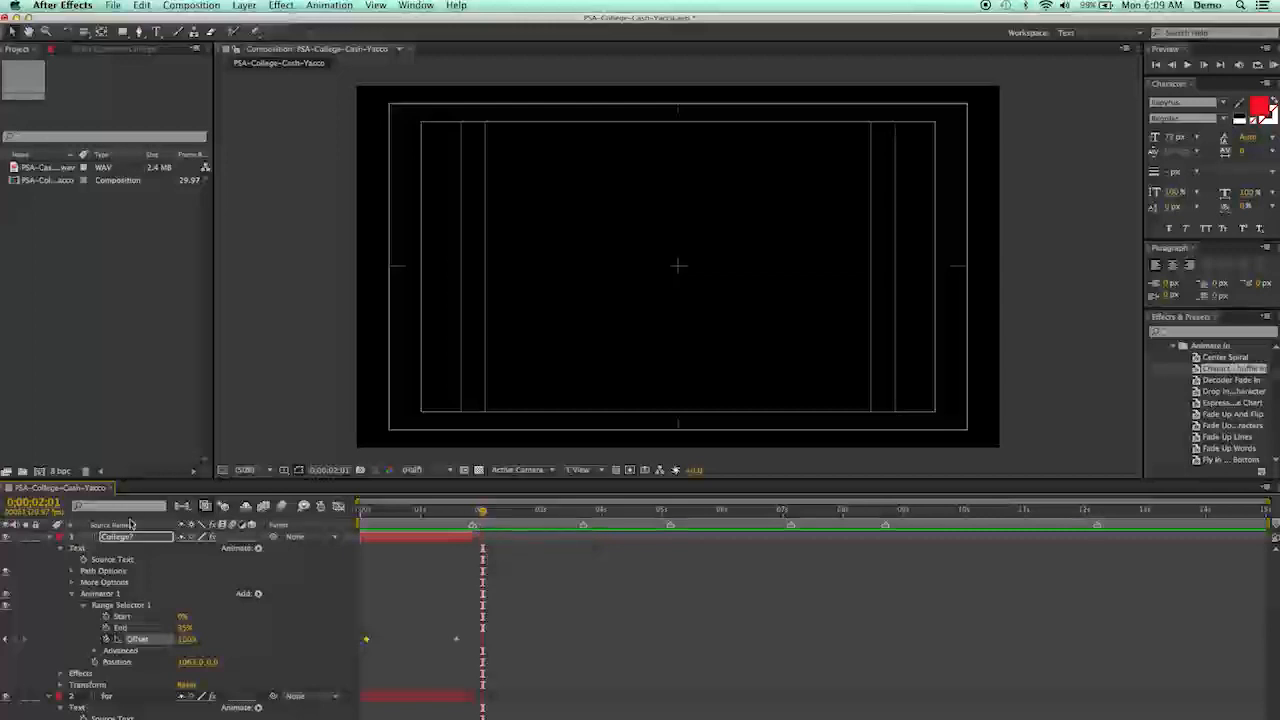
key(Return)
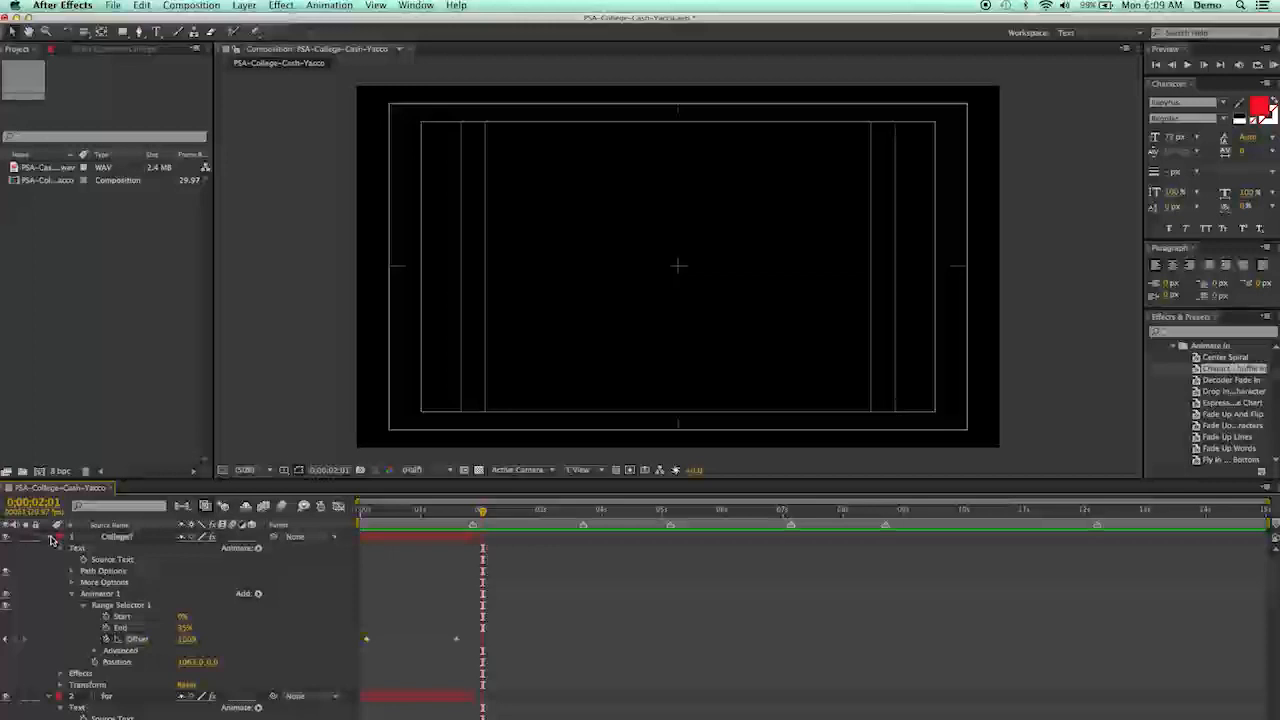
click(51, 540)
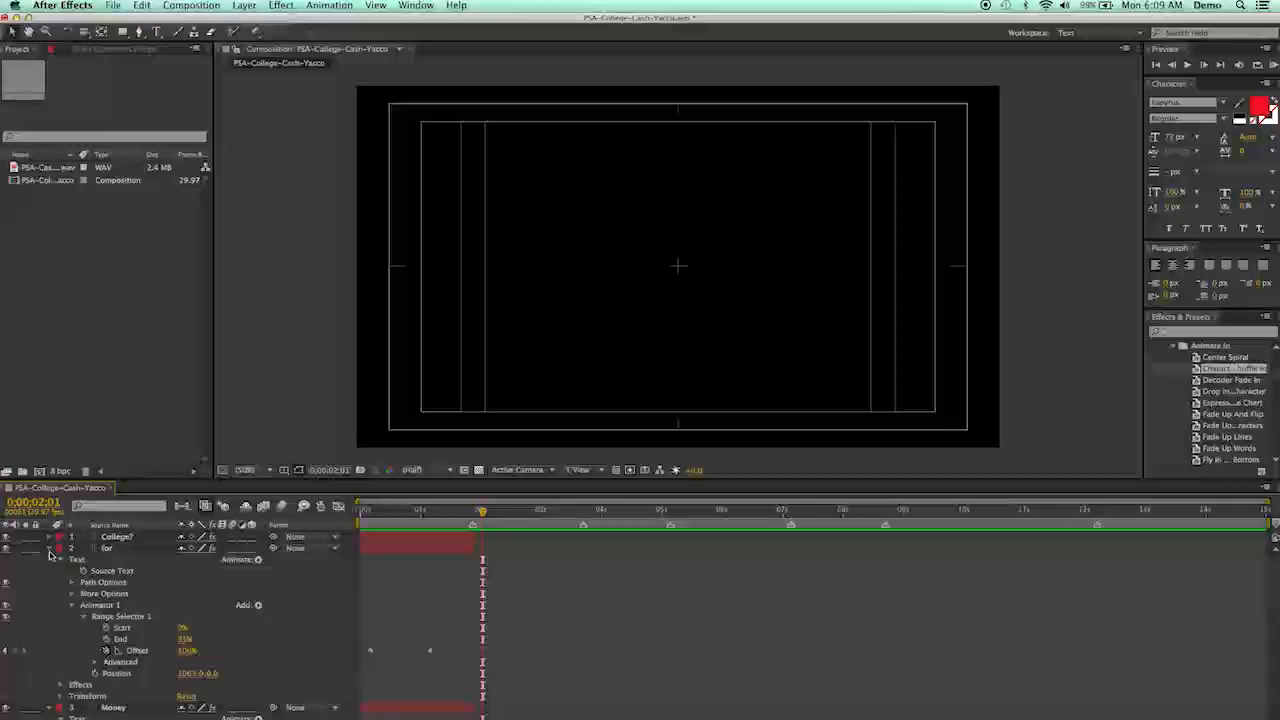
click(50, 549)
click(50, 560)
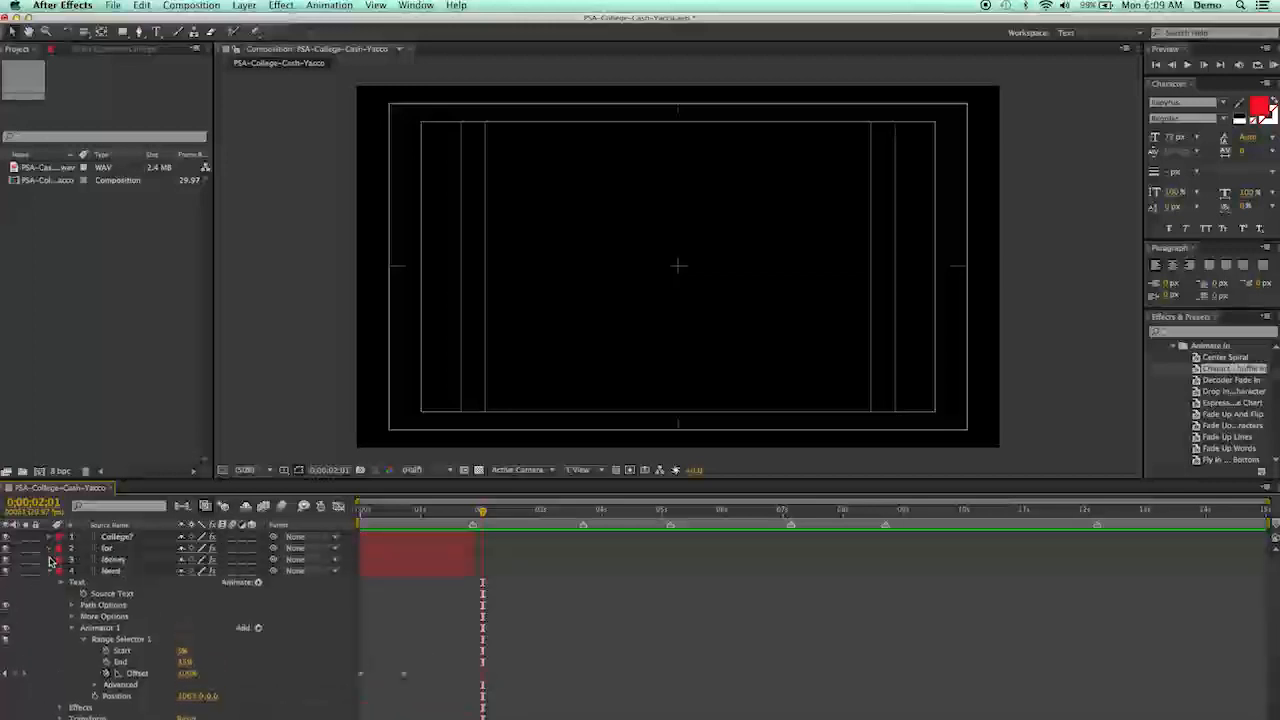
click(49, 572)
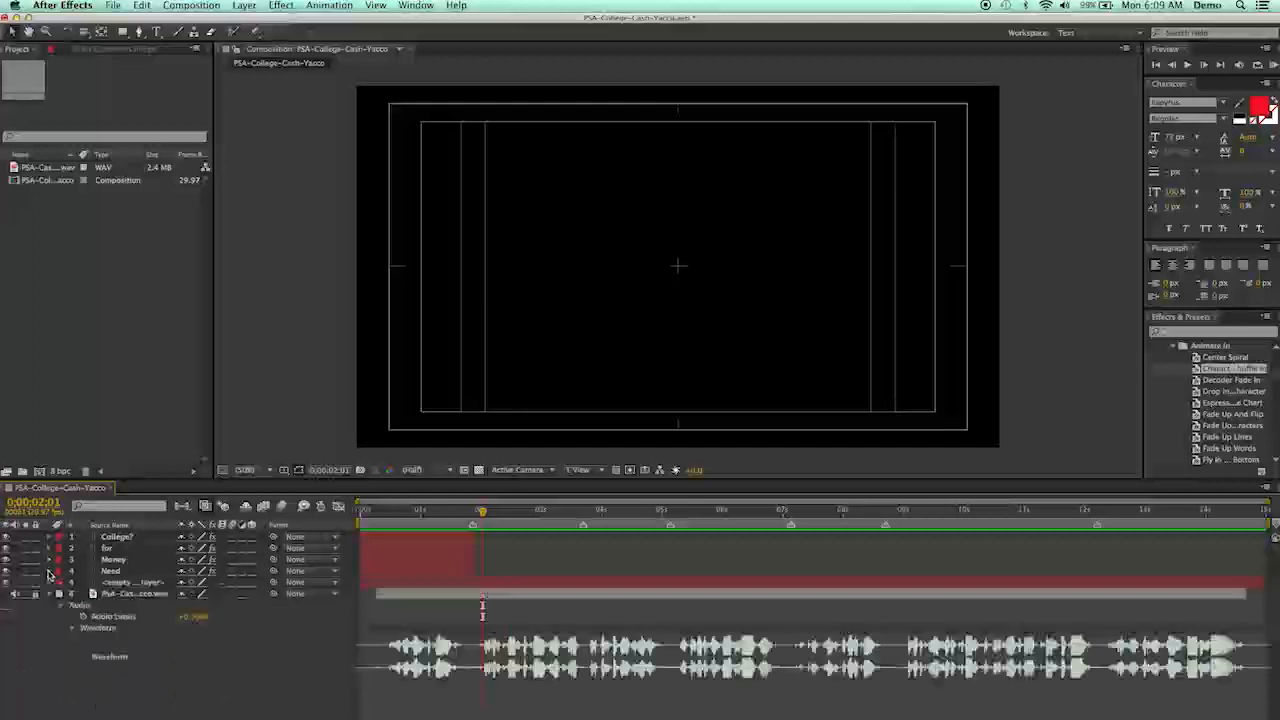
Extend the end of all four word layers together to about 0;00;02;06.
click(418, 540)
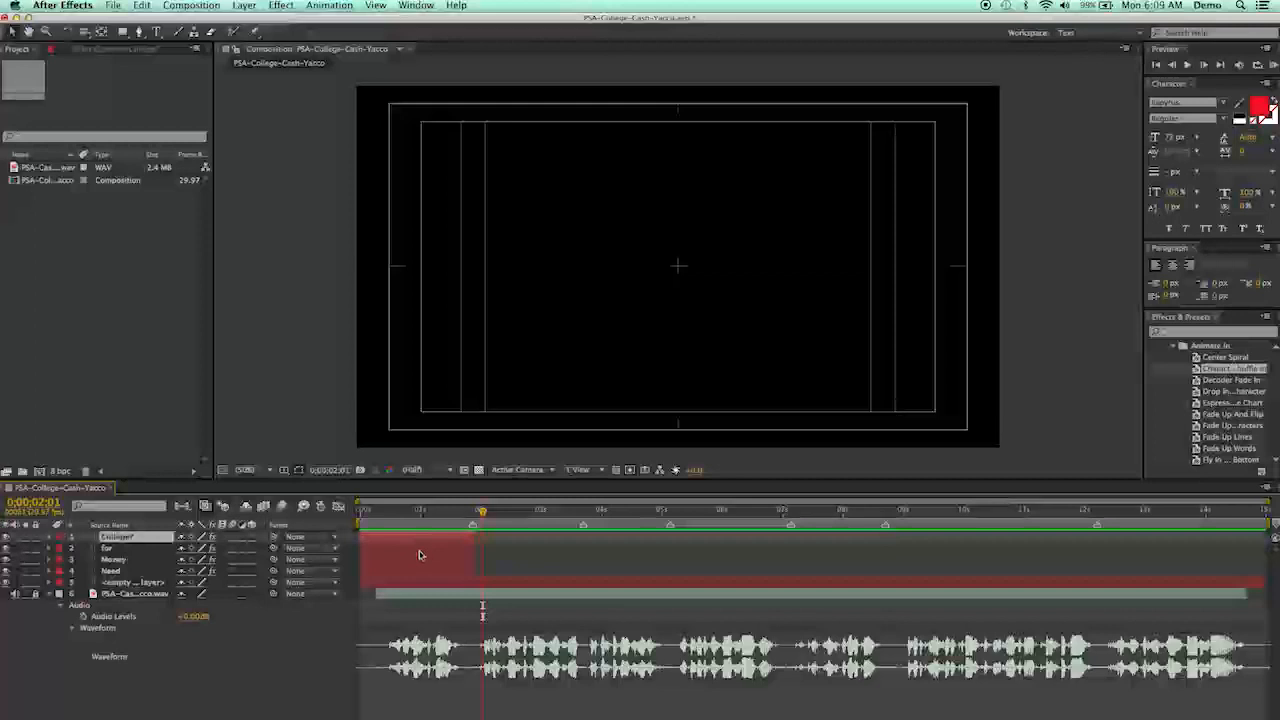
shift+click(422, 550)
shift+click(423, 562)
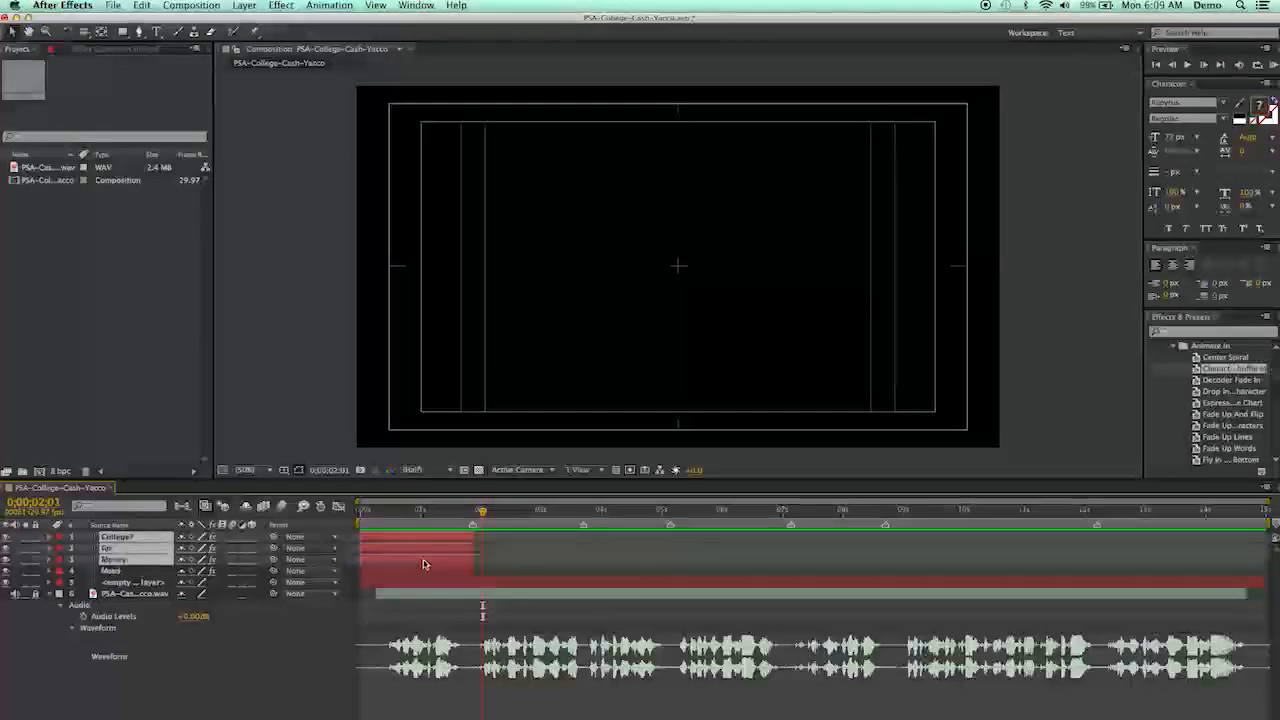
shift+click(423, 570)
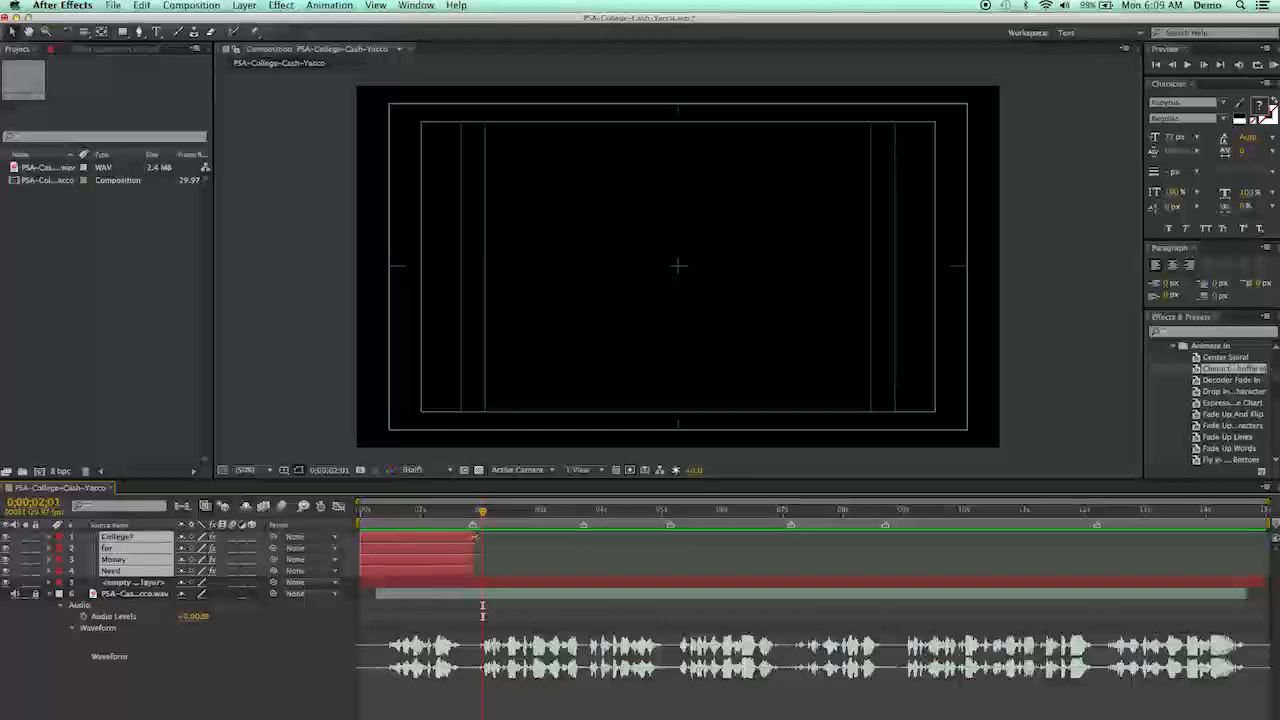
drag(481, 538, 488, 539)
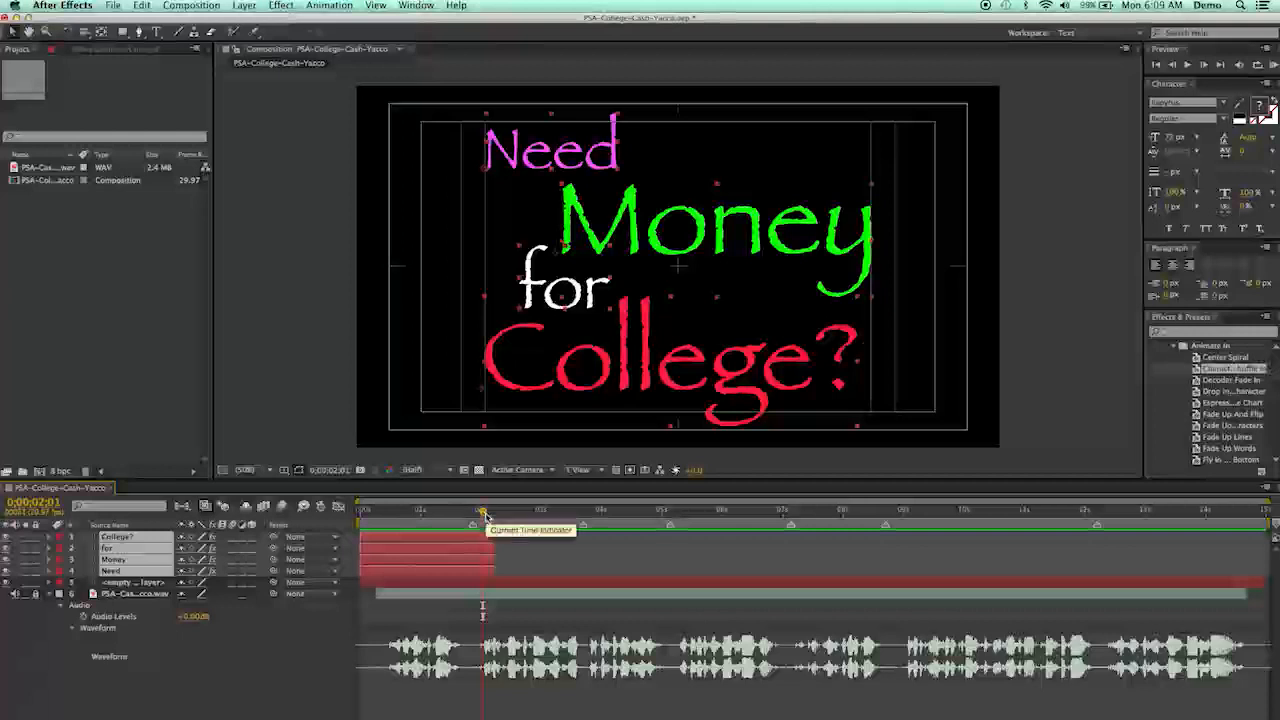
Apply the Raining Characters Out preset from Animate Out to all four word layers at 0;00;01;26.
drag(486, 516, 476, 514)
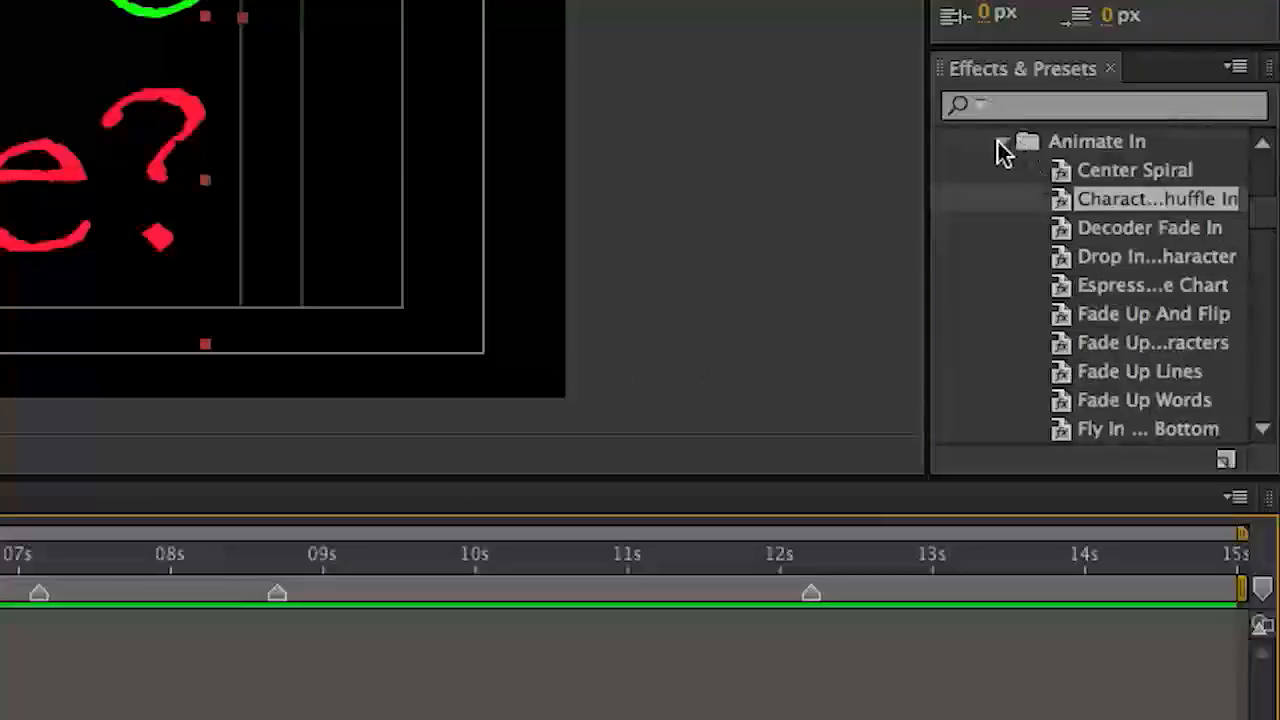
click(1003, 150)
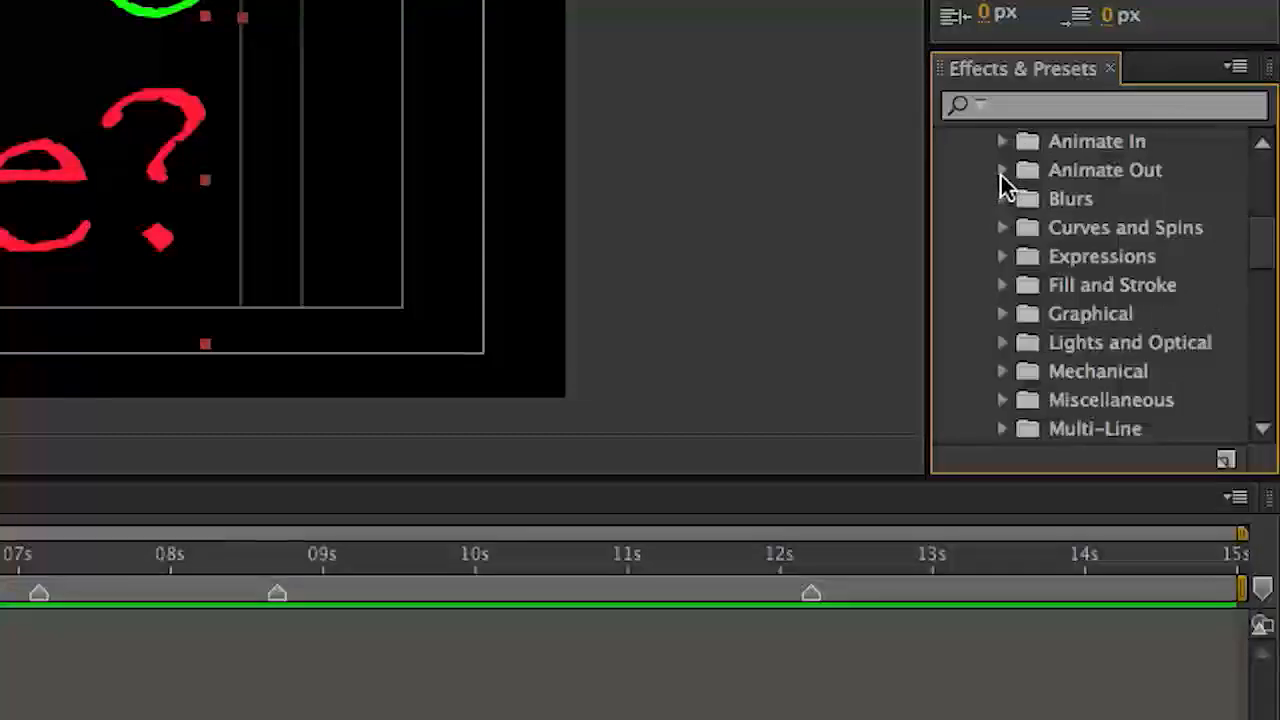
click(1003, 172)
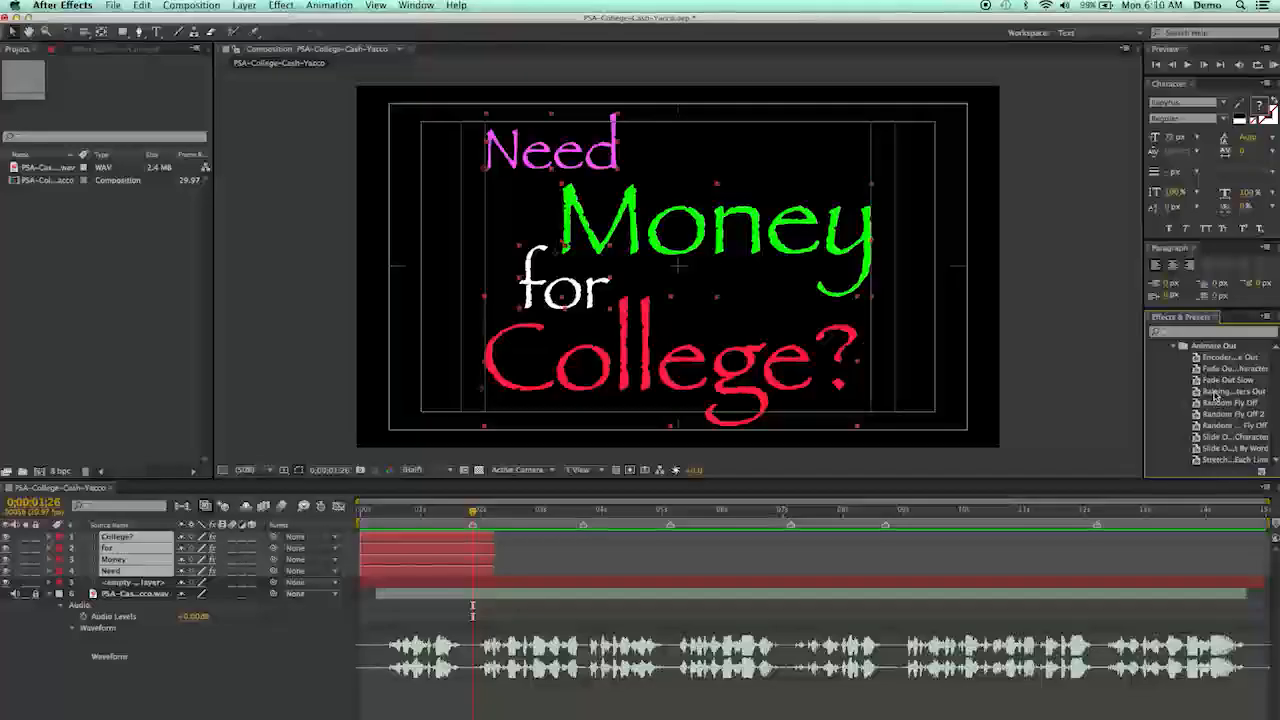
click(1106, 256)
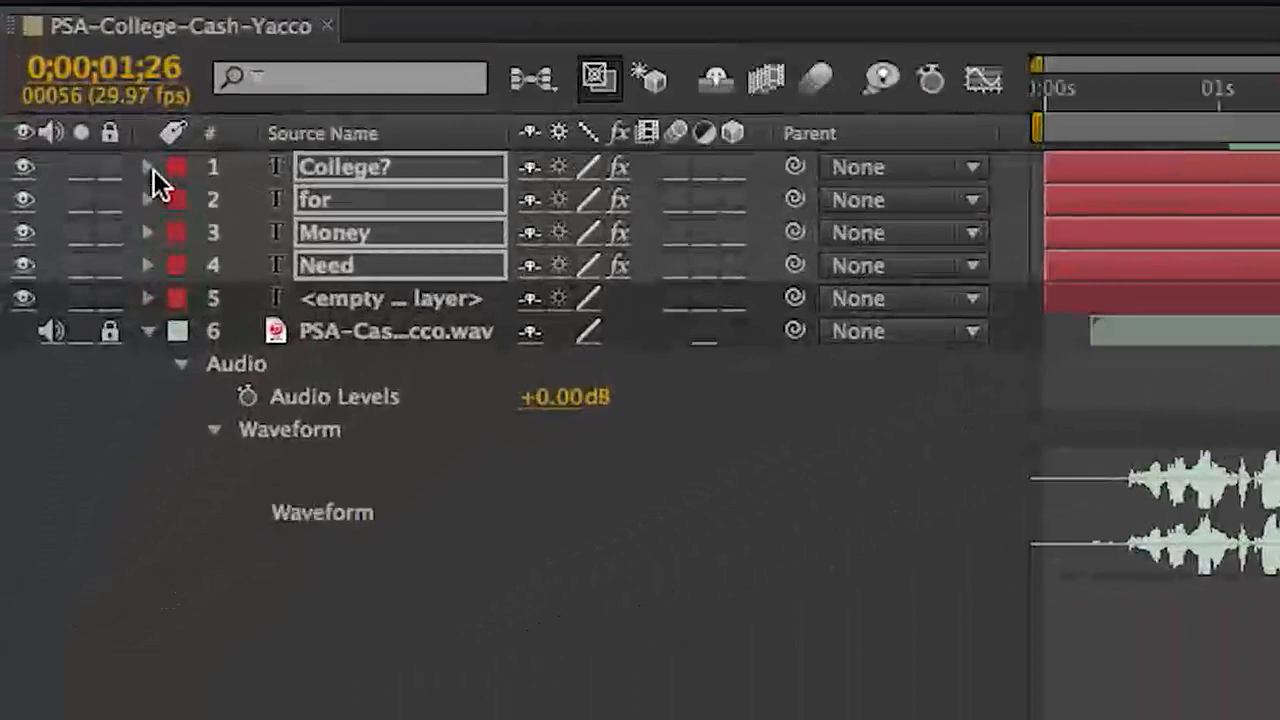
Expand the "College?" layer's Animator 2 down to the properties of its Range Selector 1.
click(149, 168)
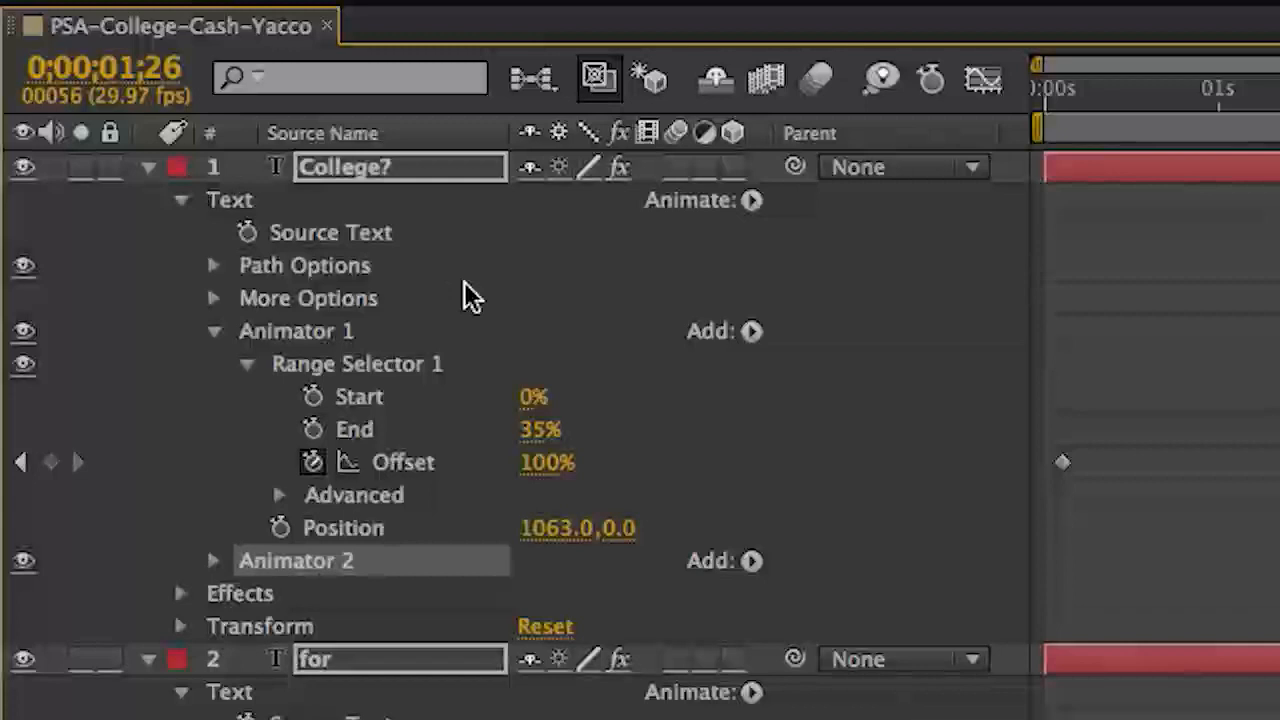
click(213, 561)
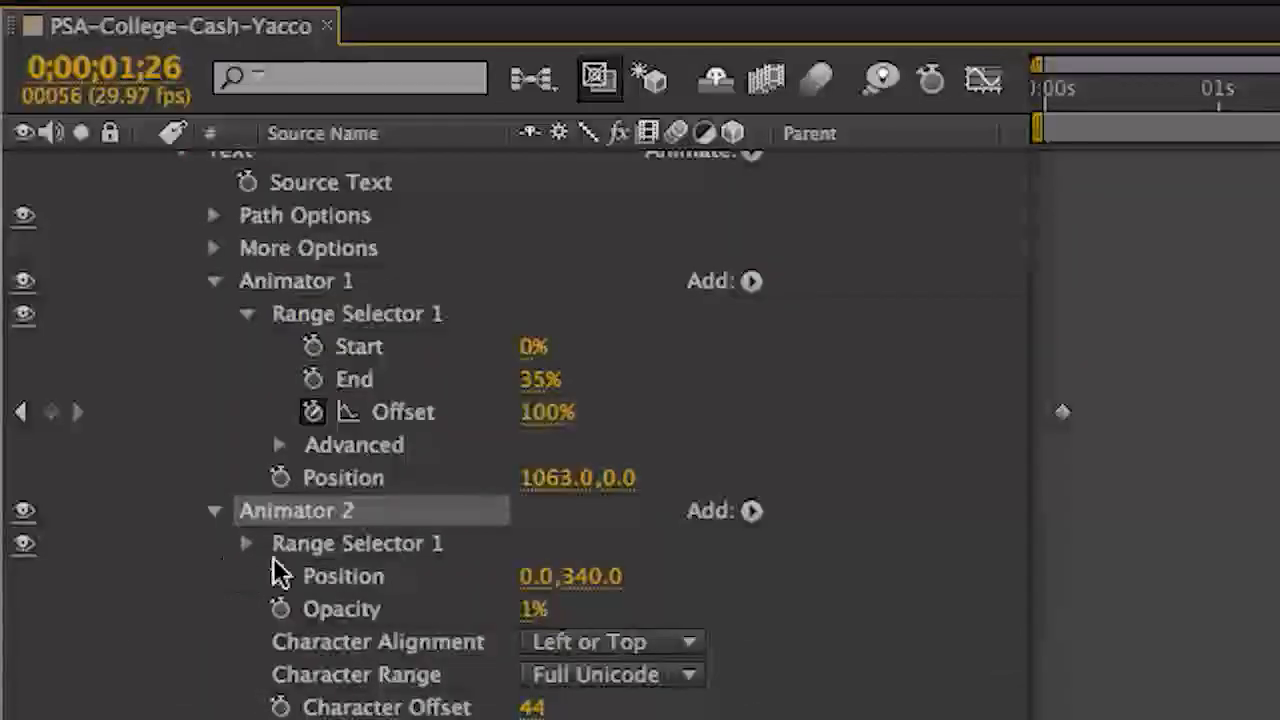
scroll(721, 445, down, 2)
scroll(719, 442, down, 3)
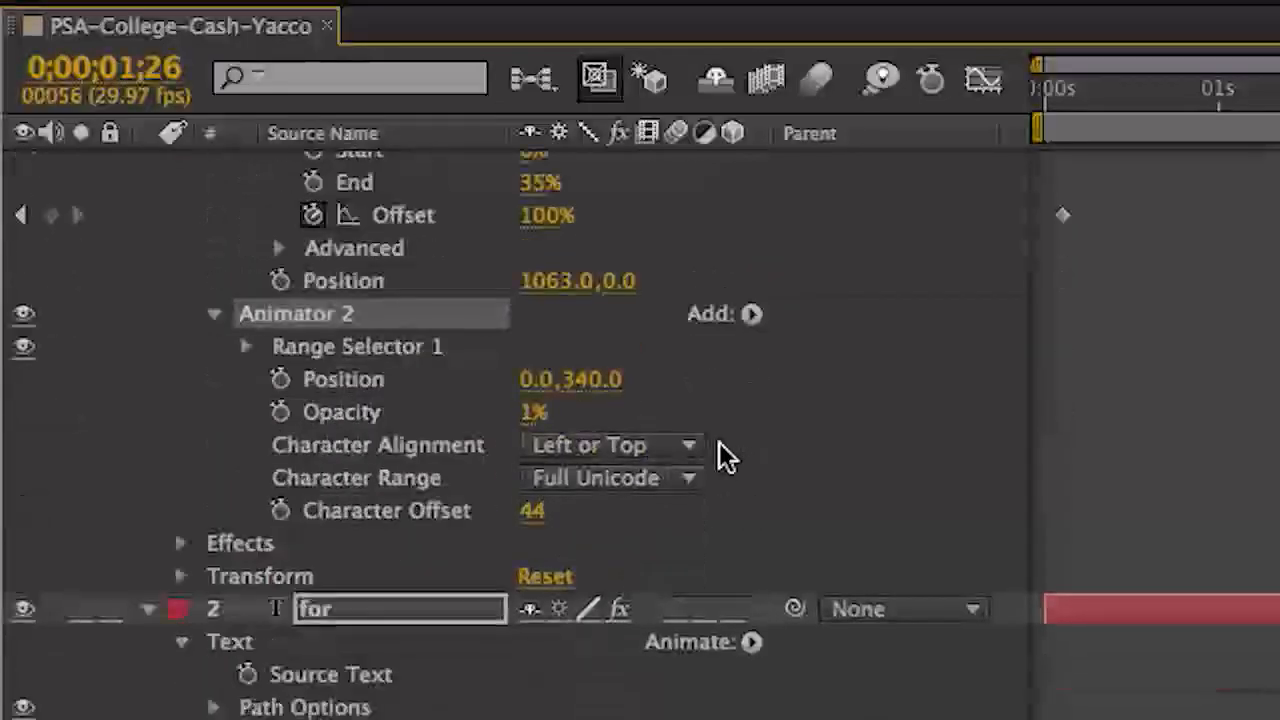
click(247, 347)
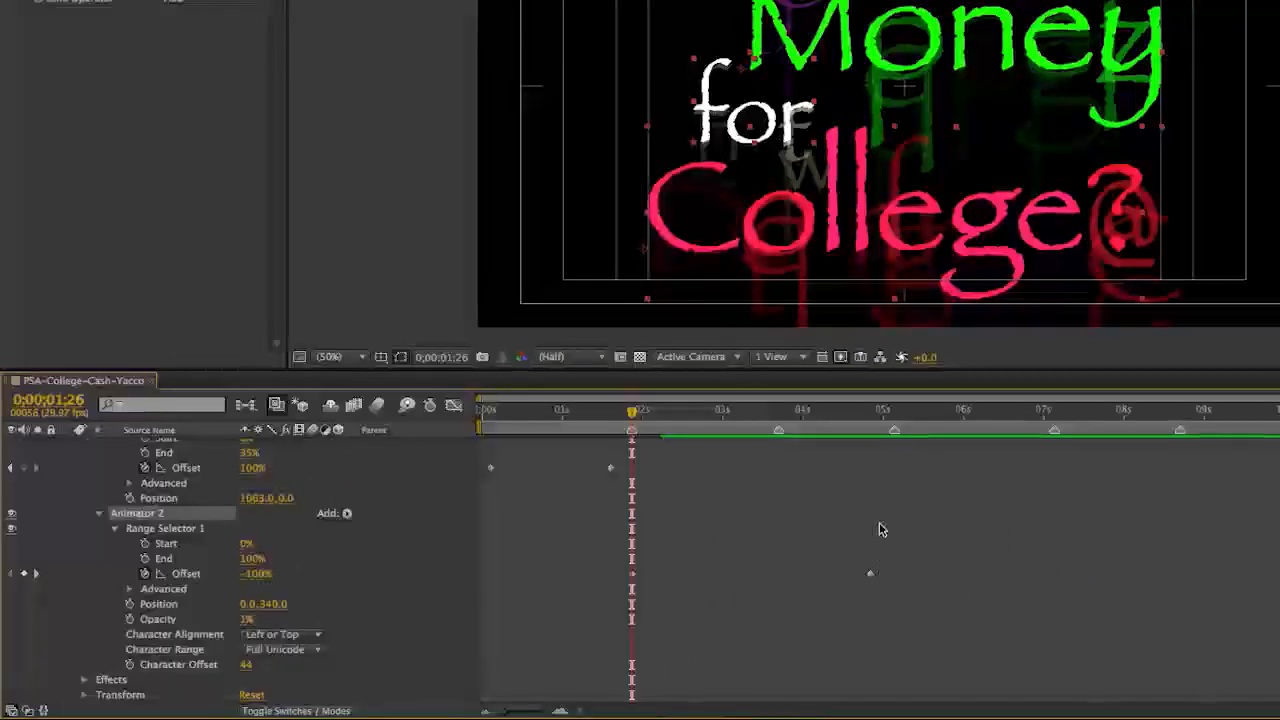
Shorten the exit animation of "College?" by moving Animator 2's last Offset keyframe to 0;00;02;06.
scroll(878, 530, up, 4)
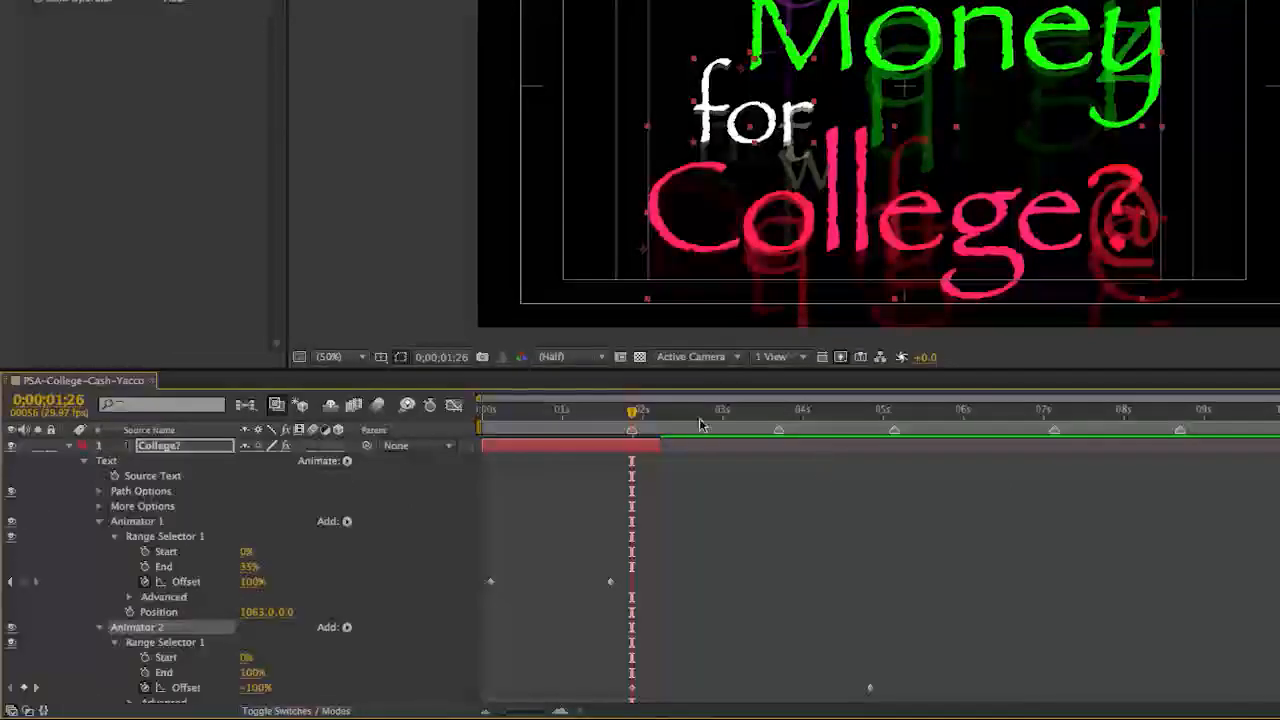
drag(634, 413, 652, 414)
drag(636, 413, 656, 416)
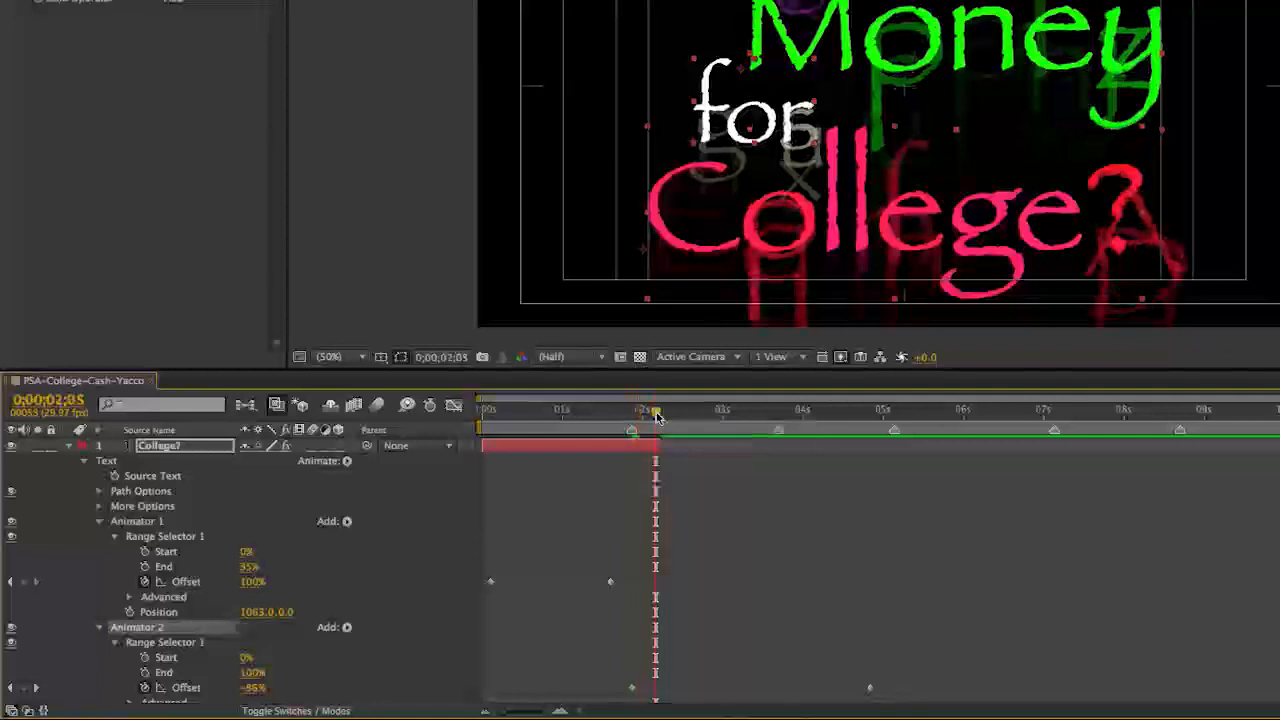
drag(656, 416, 658, 418)
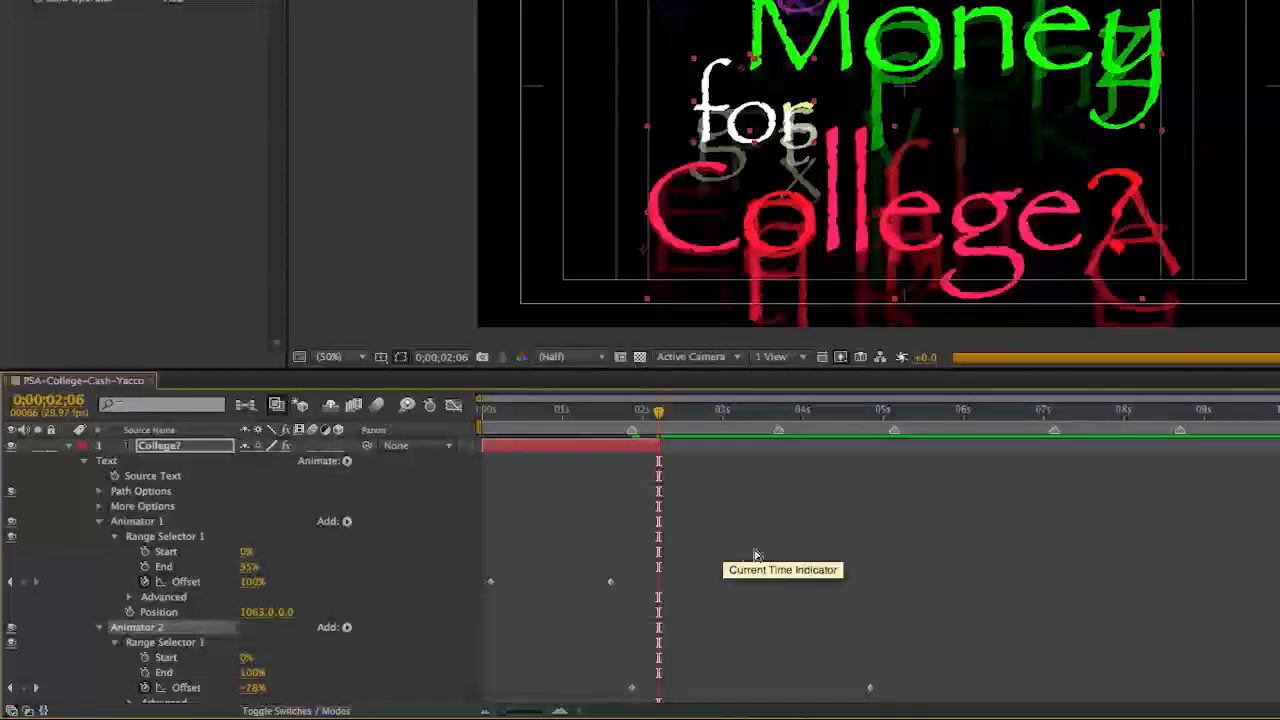
scroll(759, 552, down, 4)
scroll(759, 547, down, 1)
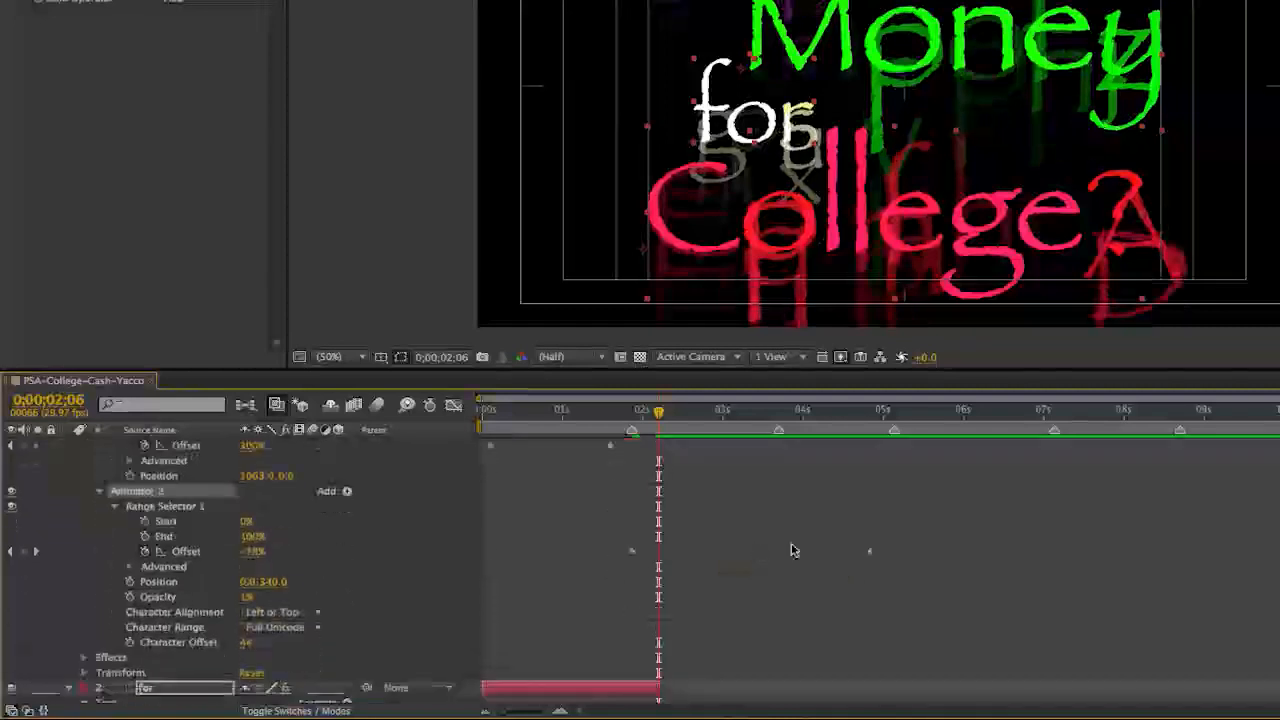
click(868, 552)
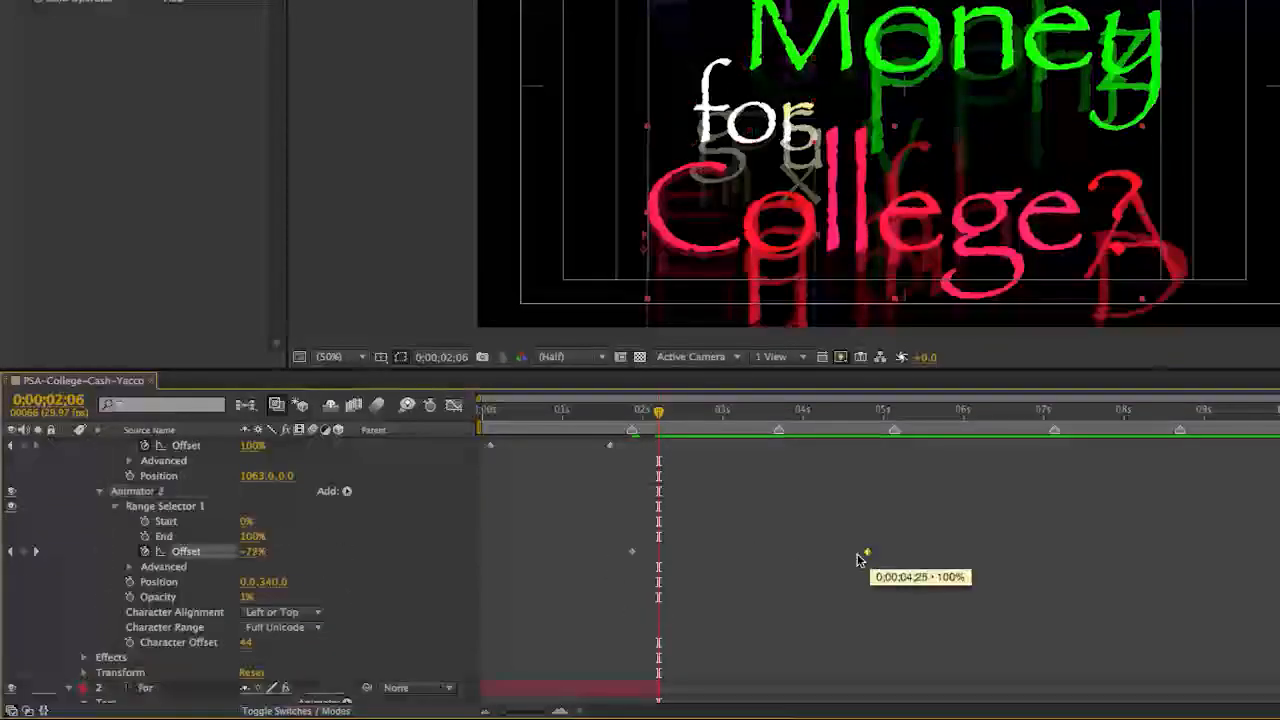
drag(868, 552, 658, 555)
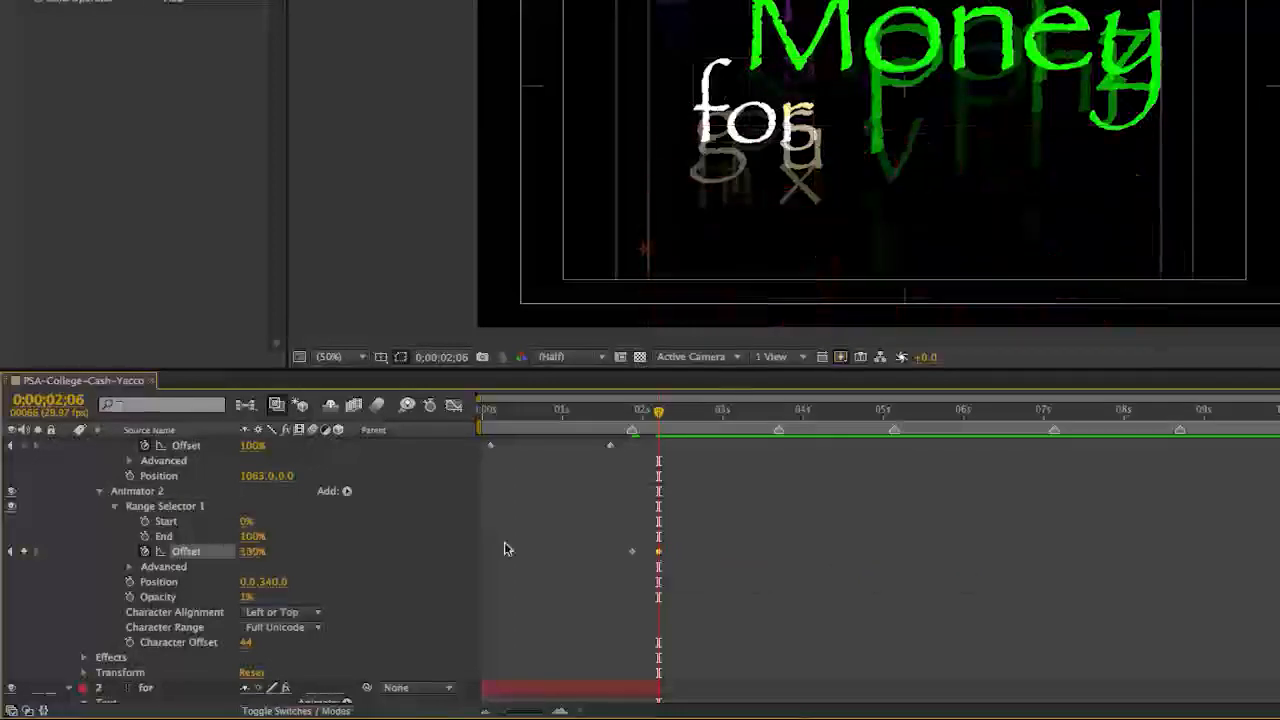
Shorten the exit animation of the "for" layer by moving Animator 2's last Offset keyframe to 0;00;02;06.
scroll(504, 543, down, 8)
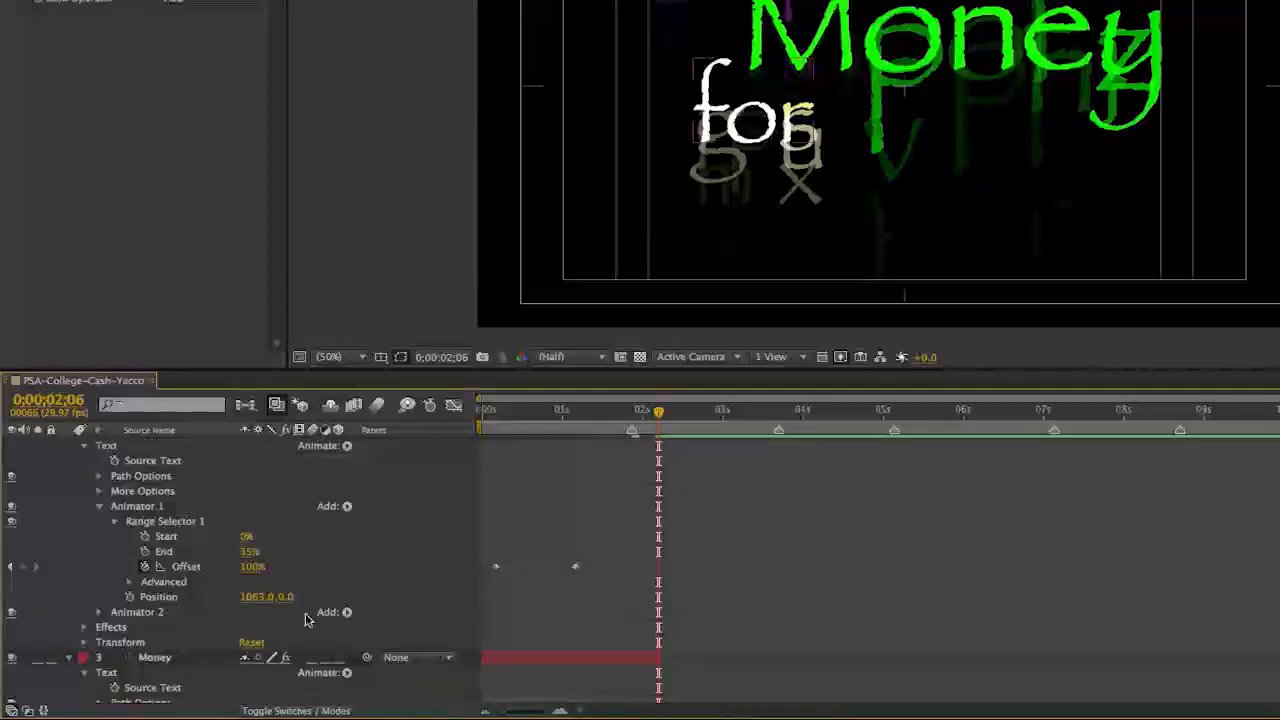
click(99, 612)
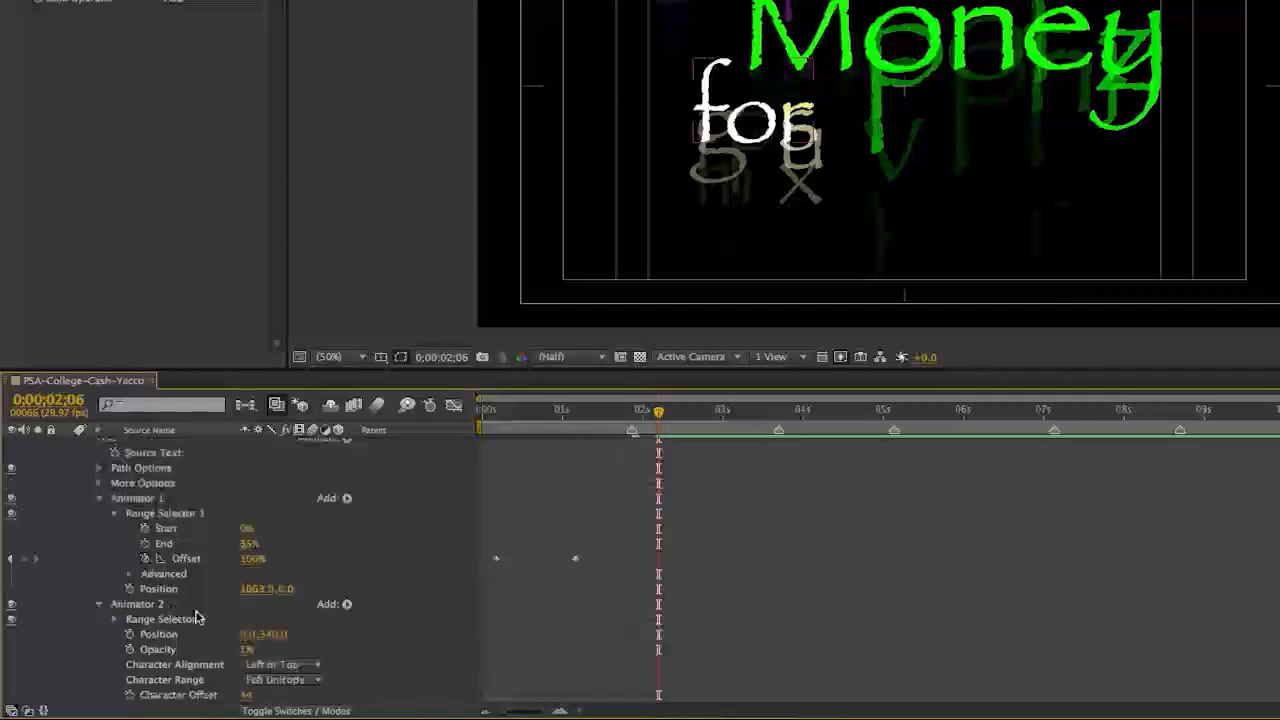
scroll(197, 618, down, 5)
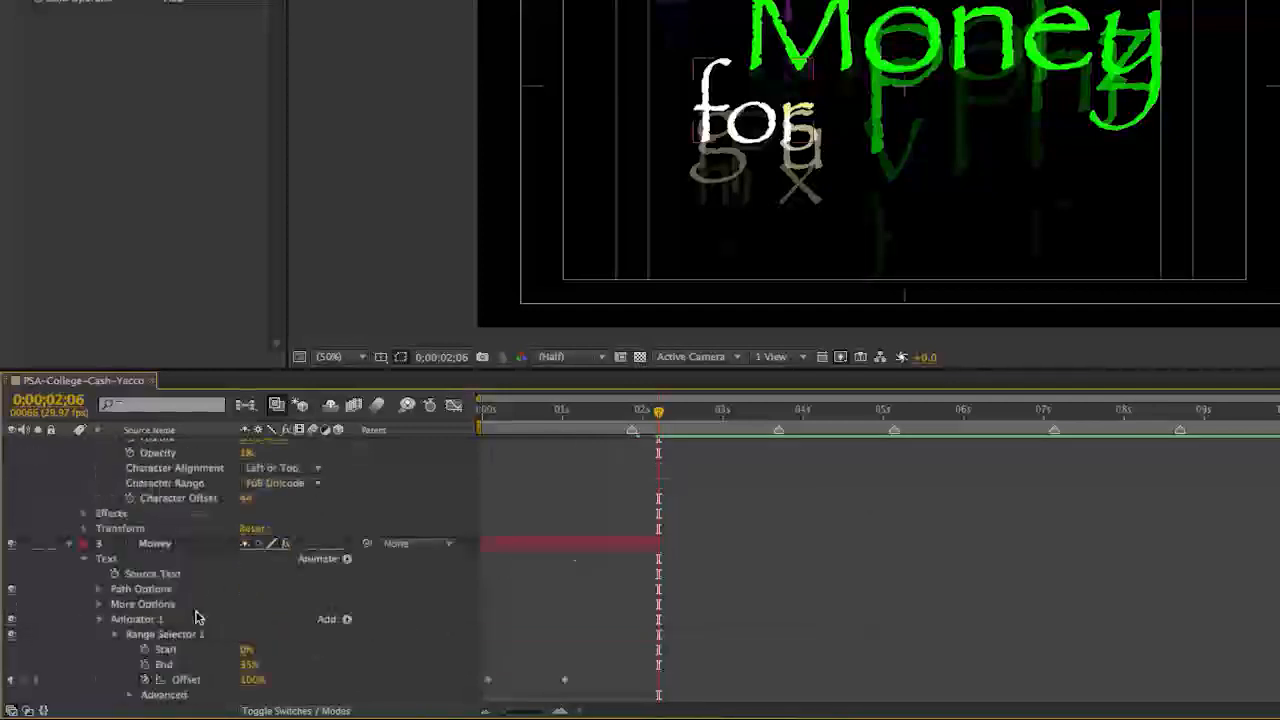
scroll(195, 610, up, 2)
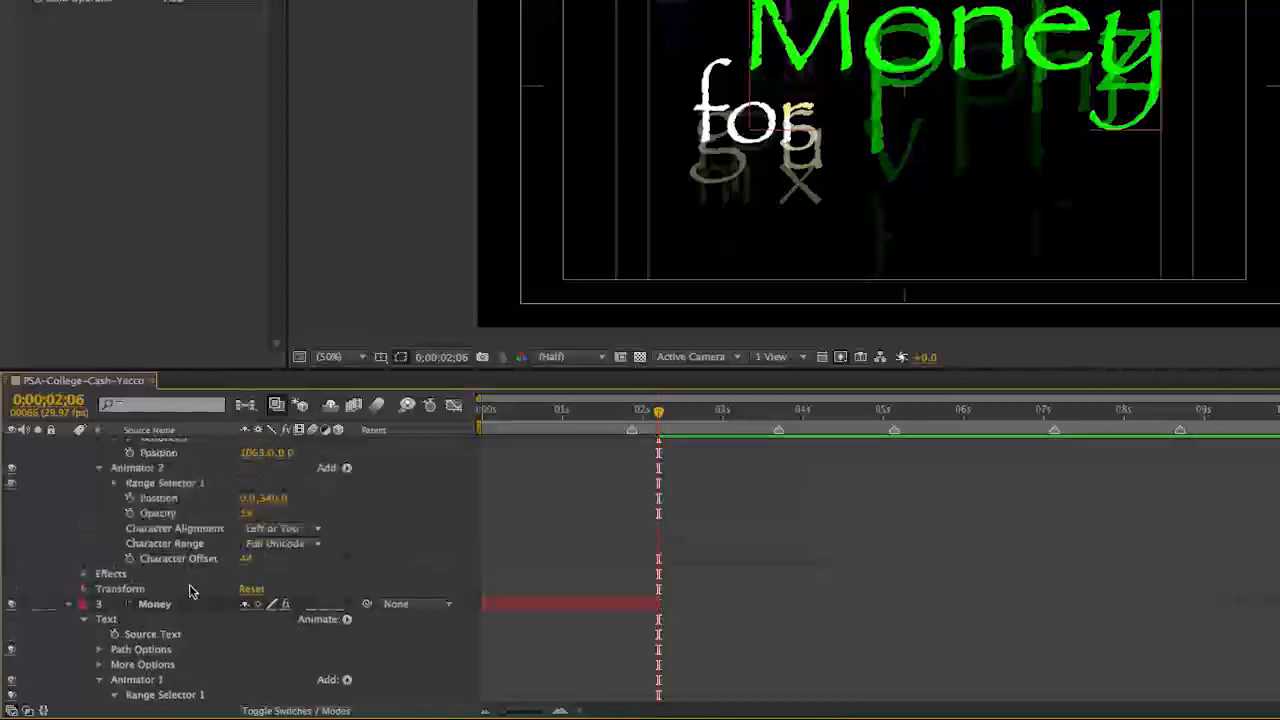
click(114, 483)
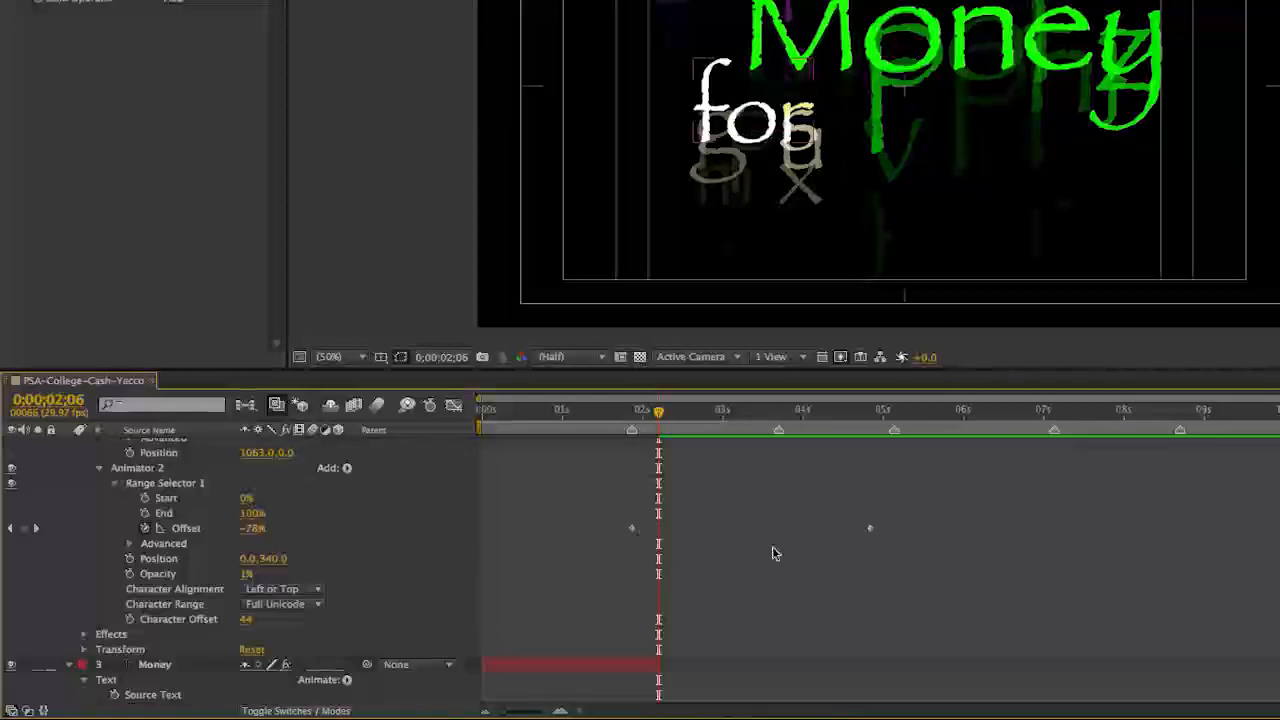
click(866, 530)
drag(866, 532, 658, 530)
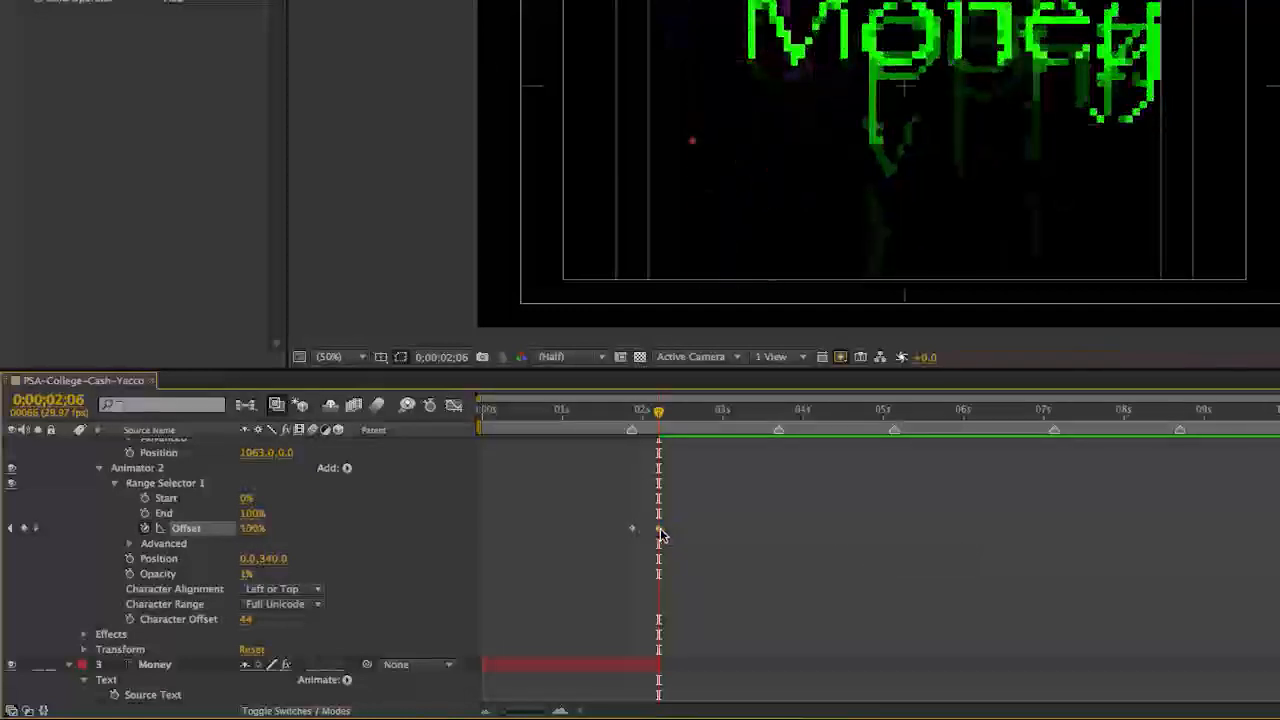
Shorten the exit animation of the "Money" layer by moving Animator 2's last Offset keyframe to 0;00;02;06.
scroll(337, 610, down, 5)
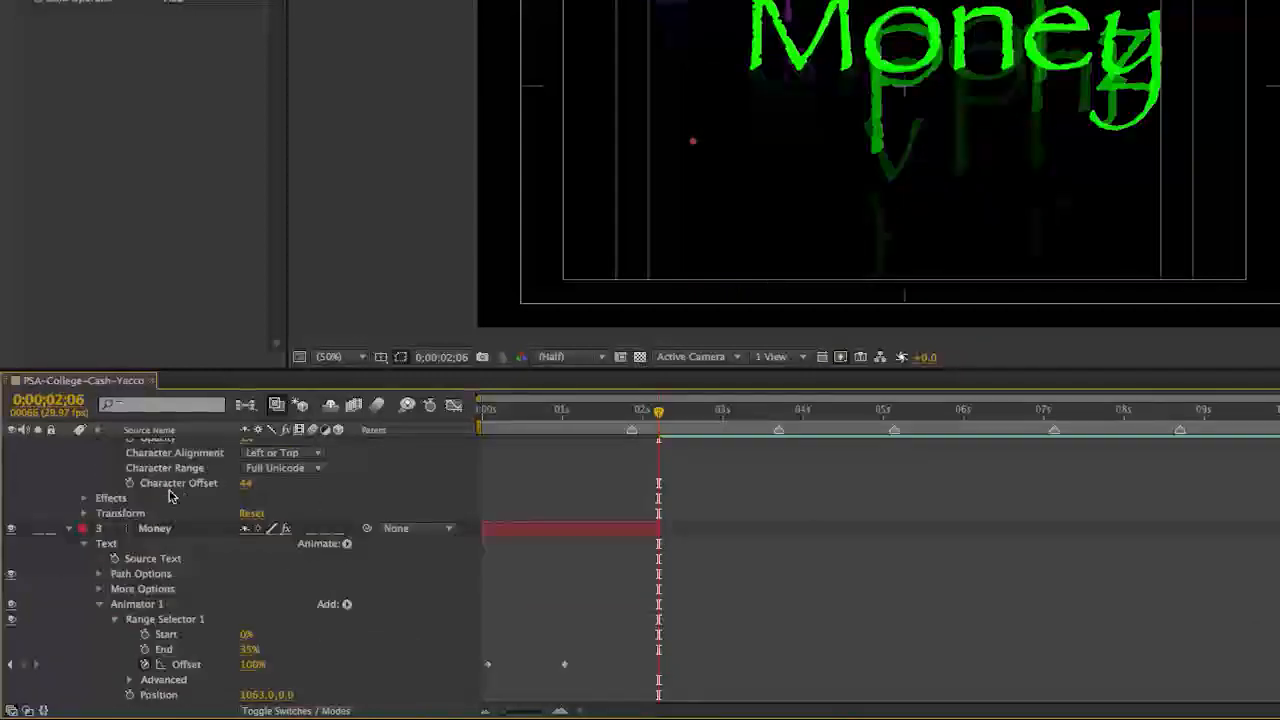
scroll(133, 626, down, 3)
scroll(133, 626, down, 2)
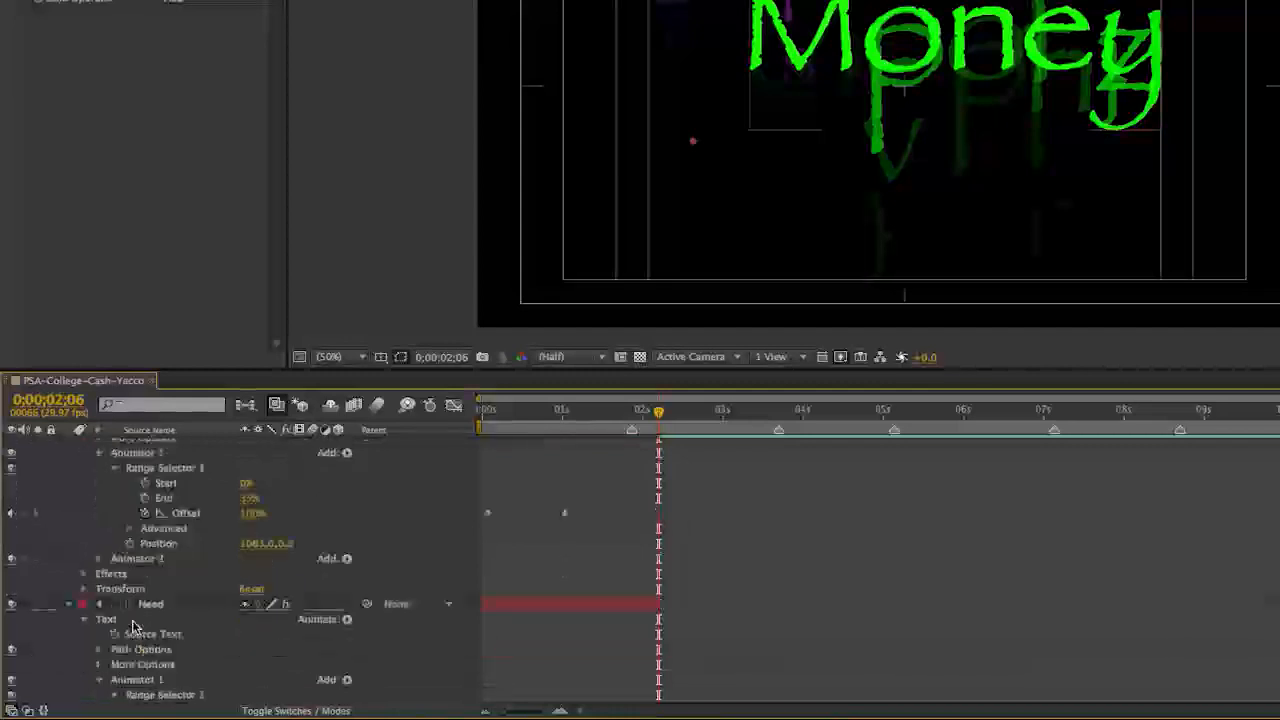
click(99, 560)
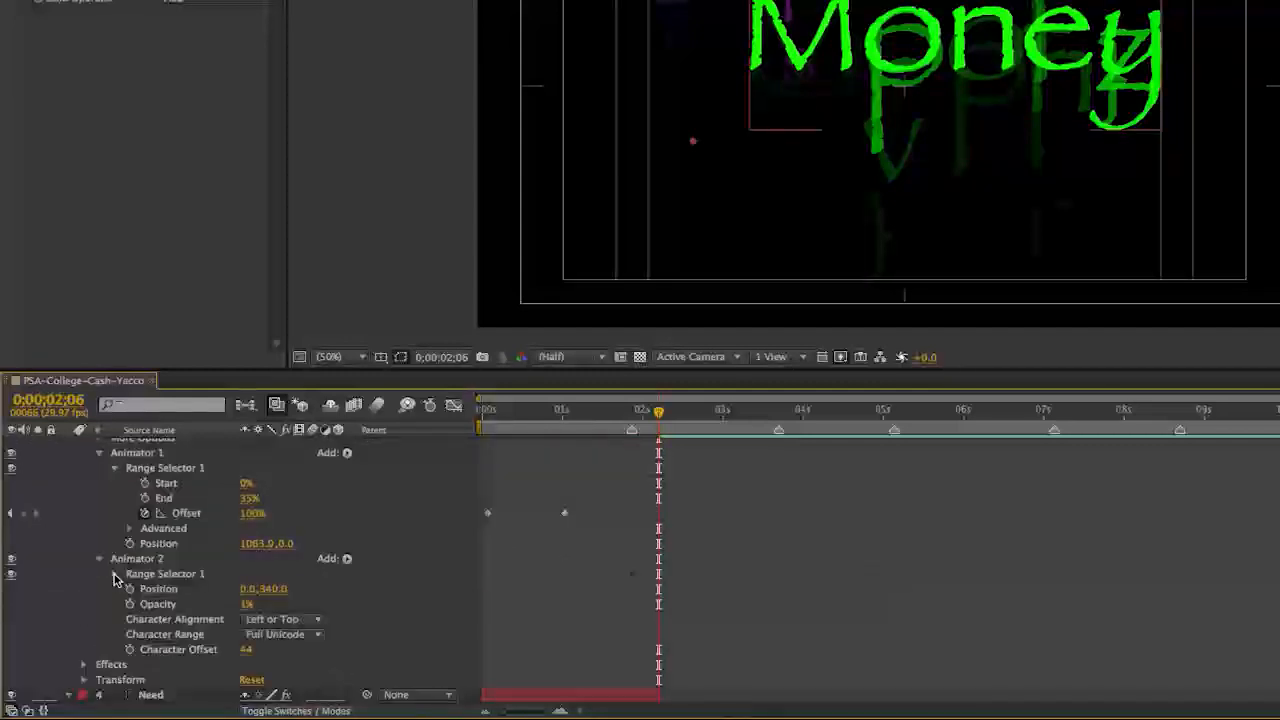
click(114, 575)
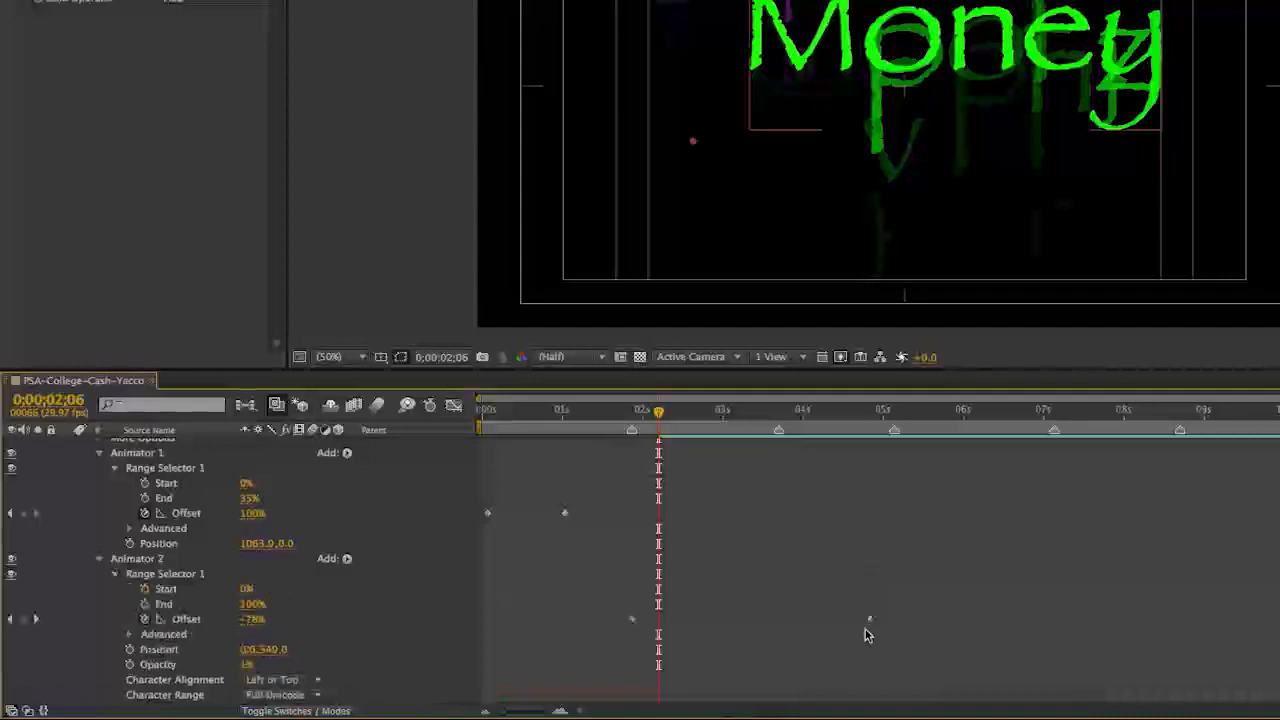
drag(870, 621, 659, 625)
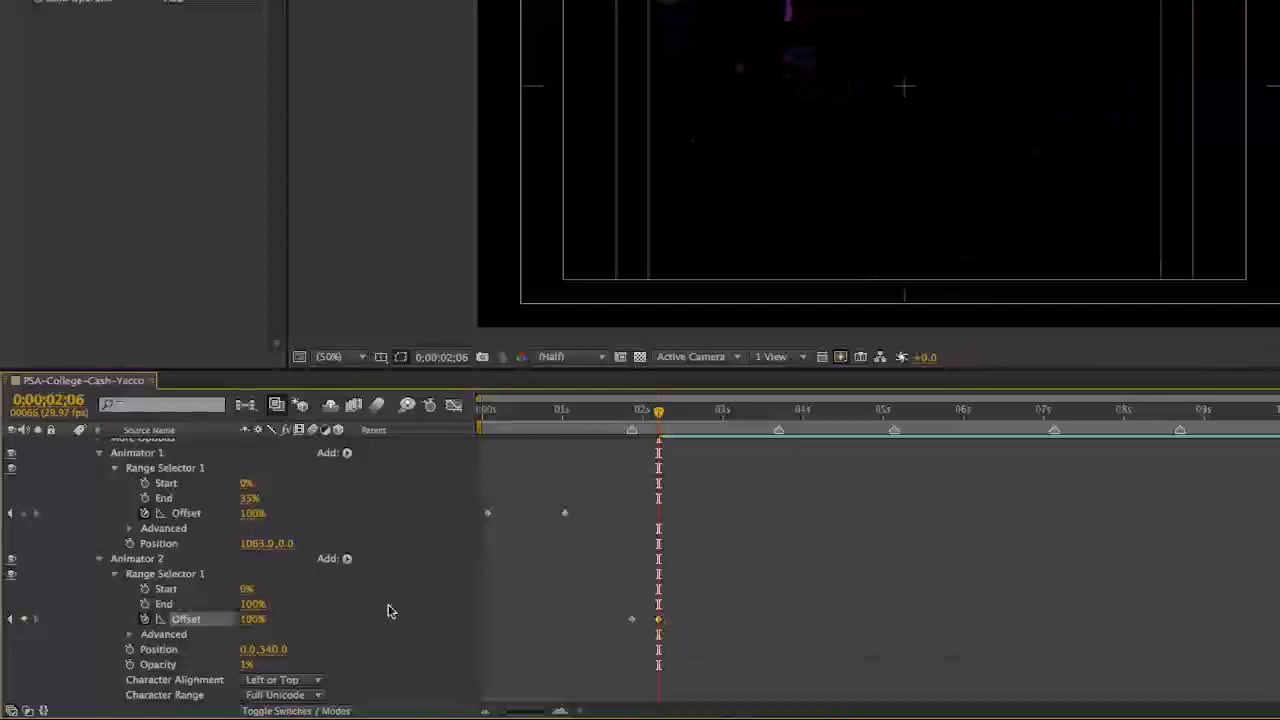
Shorten the exit animation of the "Need" layer by moving Animator 2's last Offset keyframe to 0;00;02;06.
scroll(389, 612, down, 1)
scroll(390, 611, down, 6)
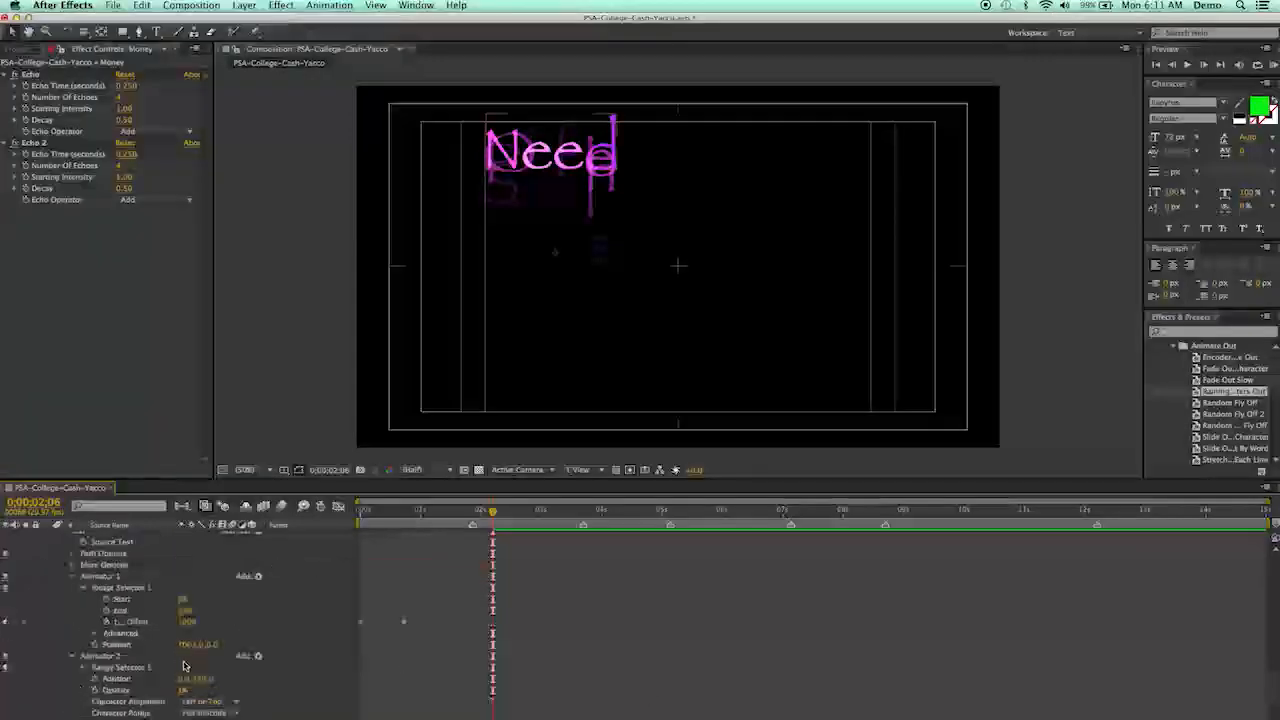
click(84, 668)
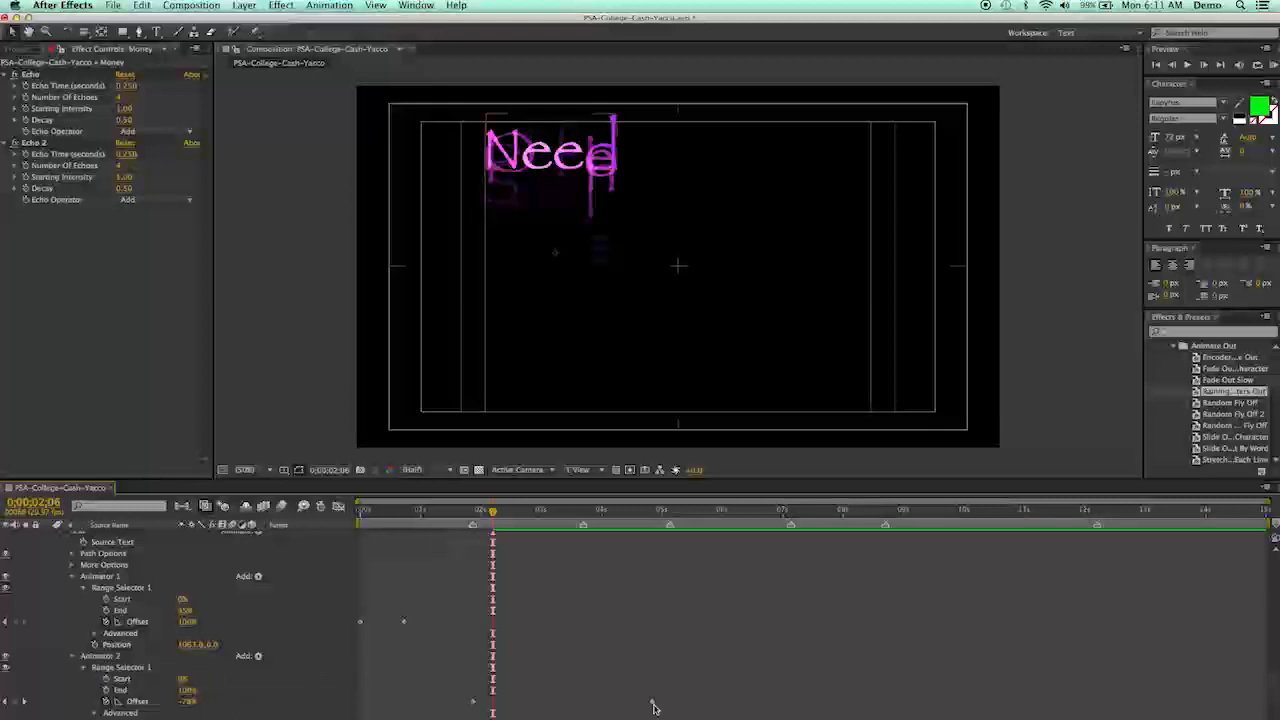
drag(654, 704, 493, 706)
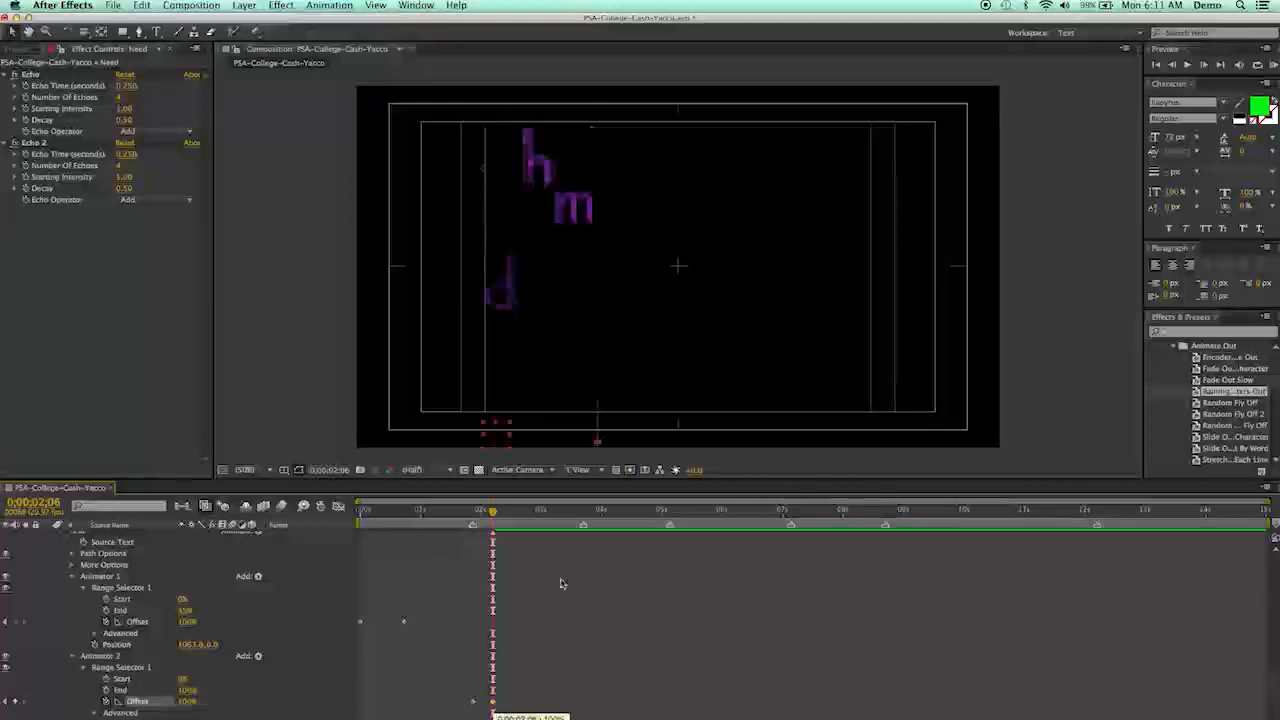
Preview the four words' entrance and exit animations from the start of the composition without the safe-area guides.
scroll(573, 571, down, 5)
scroll(573, 571, up, 6)
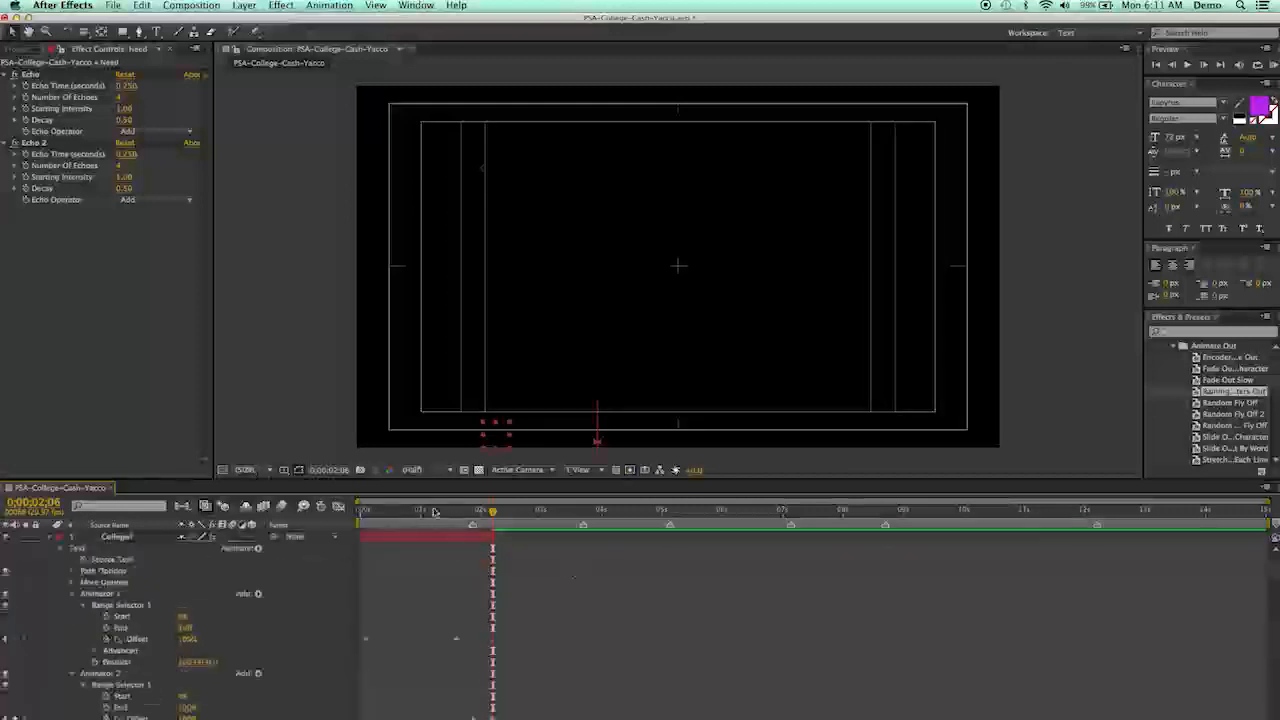
drag(492, 514, 345, 520)
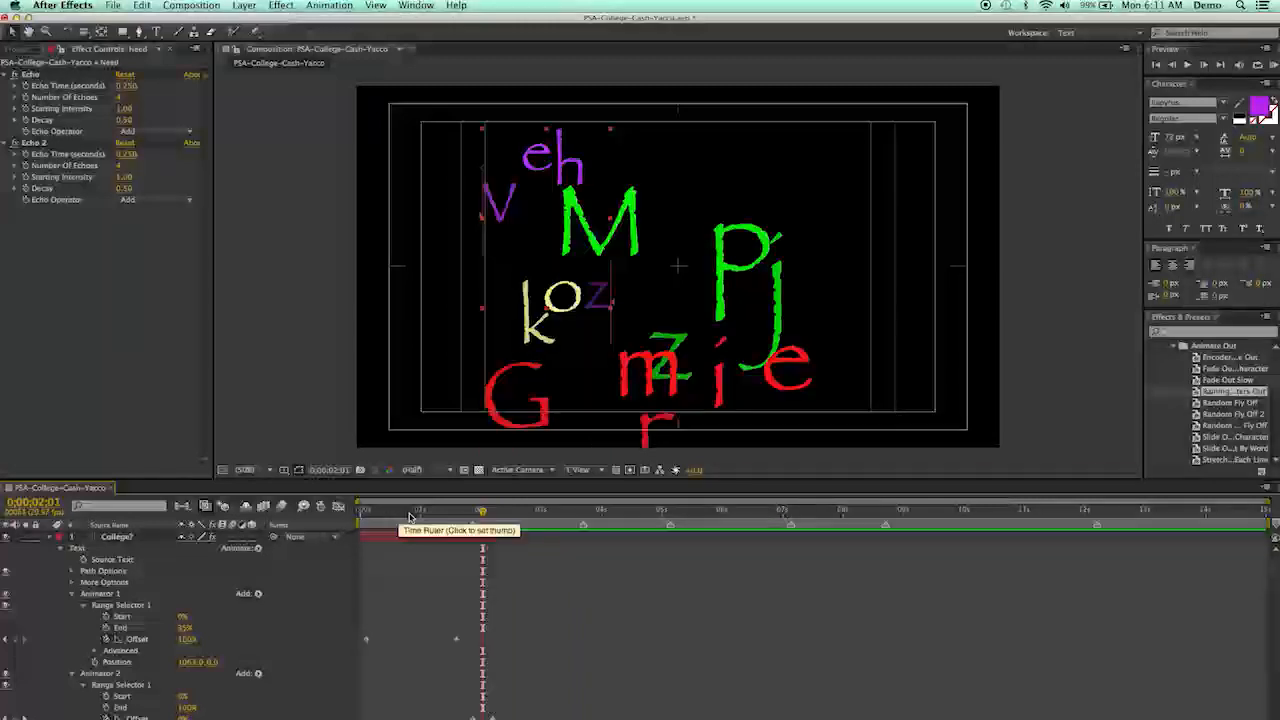
drag(482, 512, 362, 511)
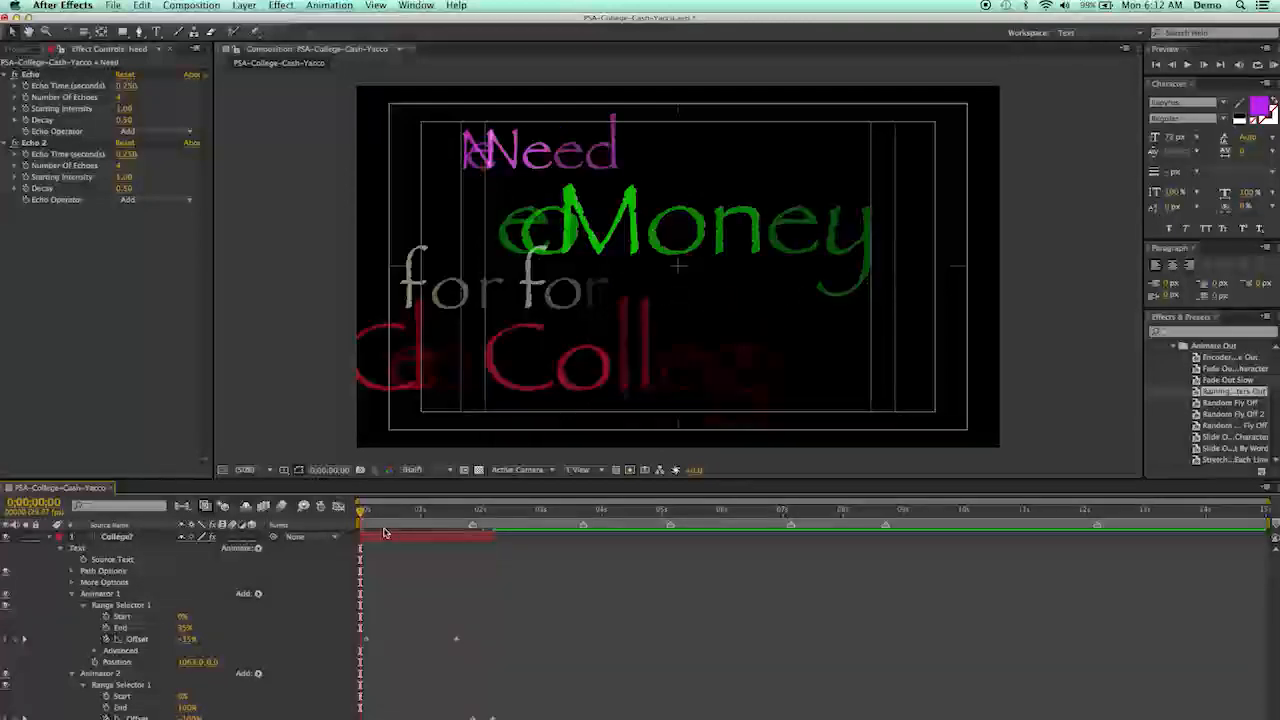
key(')
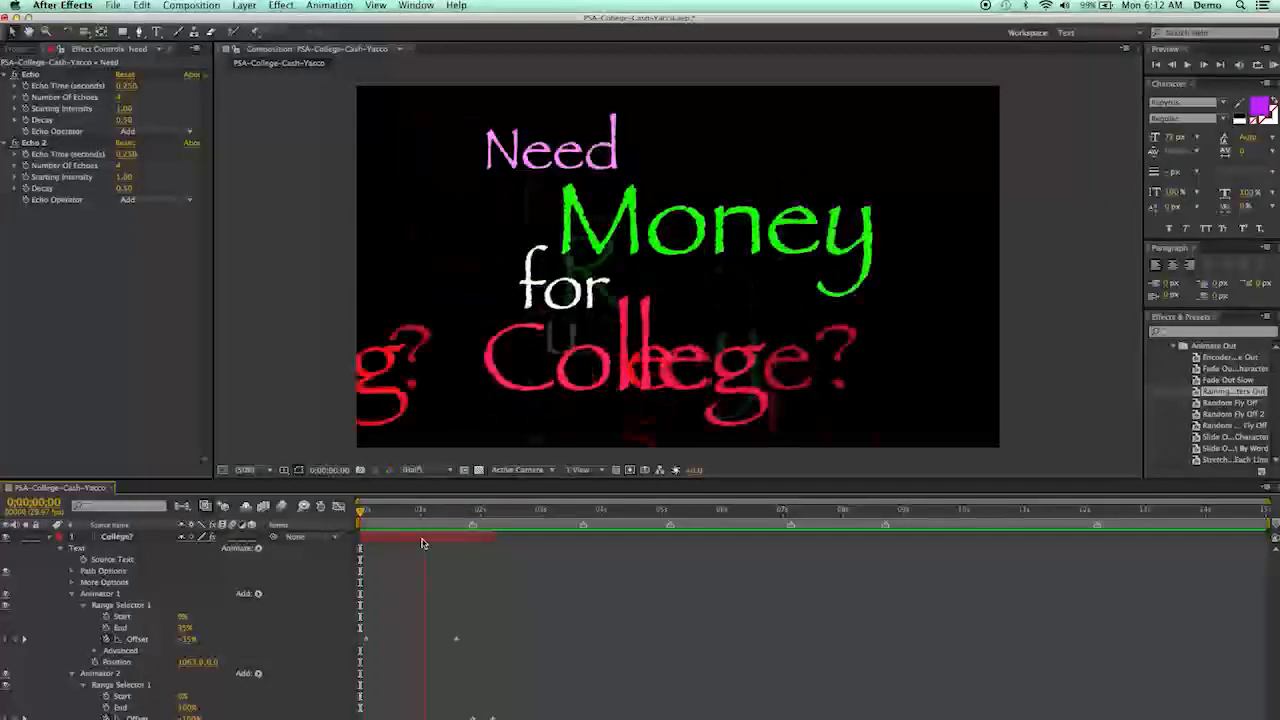
key(space)
drag(580, 515, 344, 514)
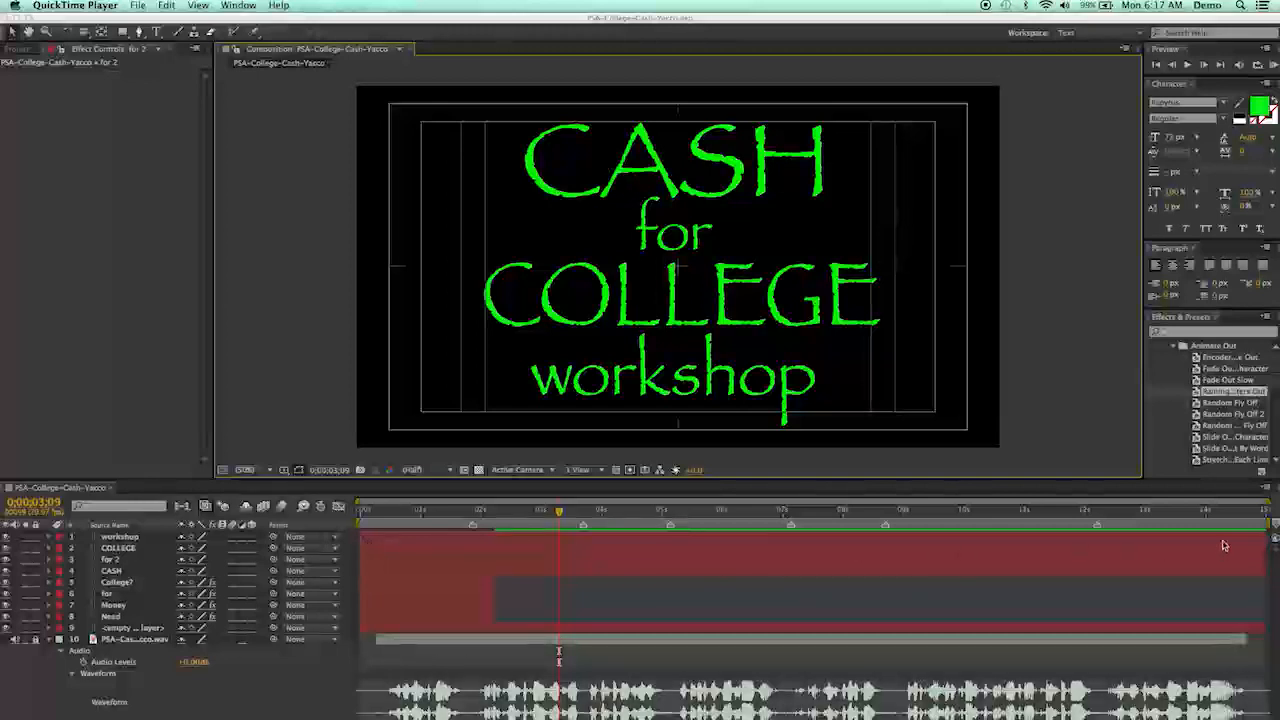
Trim the workshop, COLLEGE, for 2 and CASH layers together to run from just before 2 seconds to about 4 seconds.
click(383, 541)
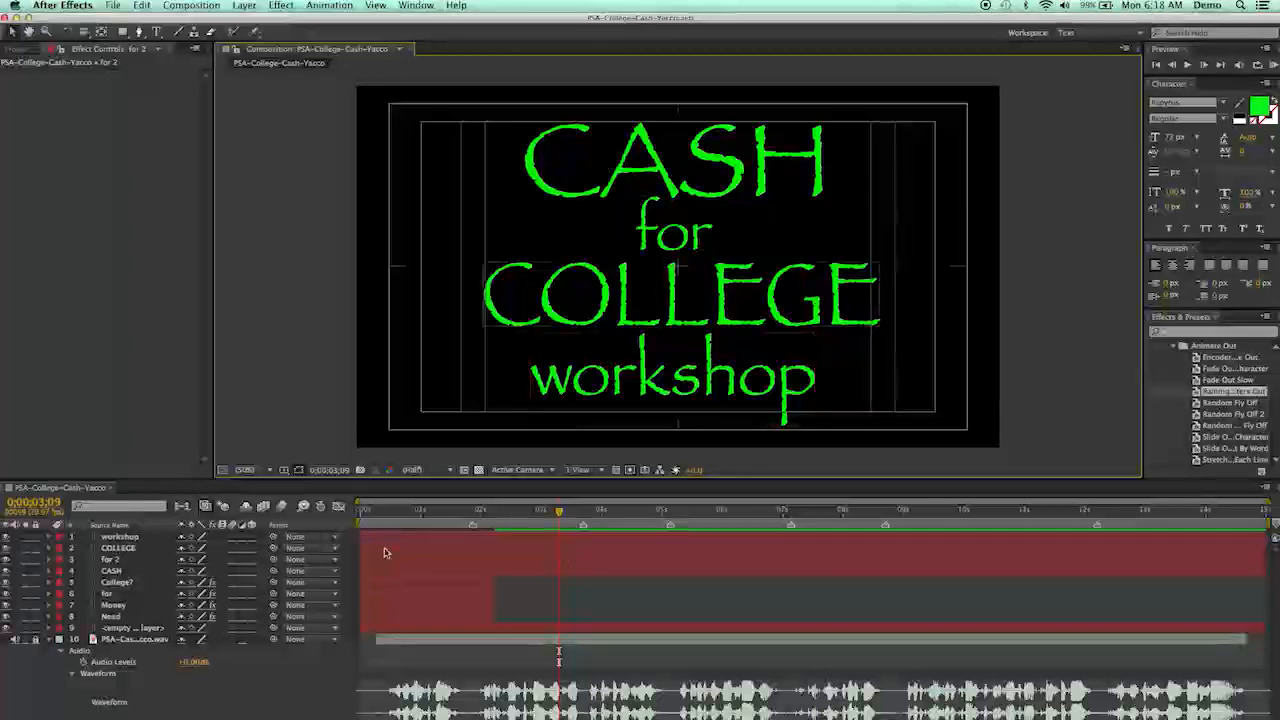
click(385, 549)
shift+click(388, 540)
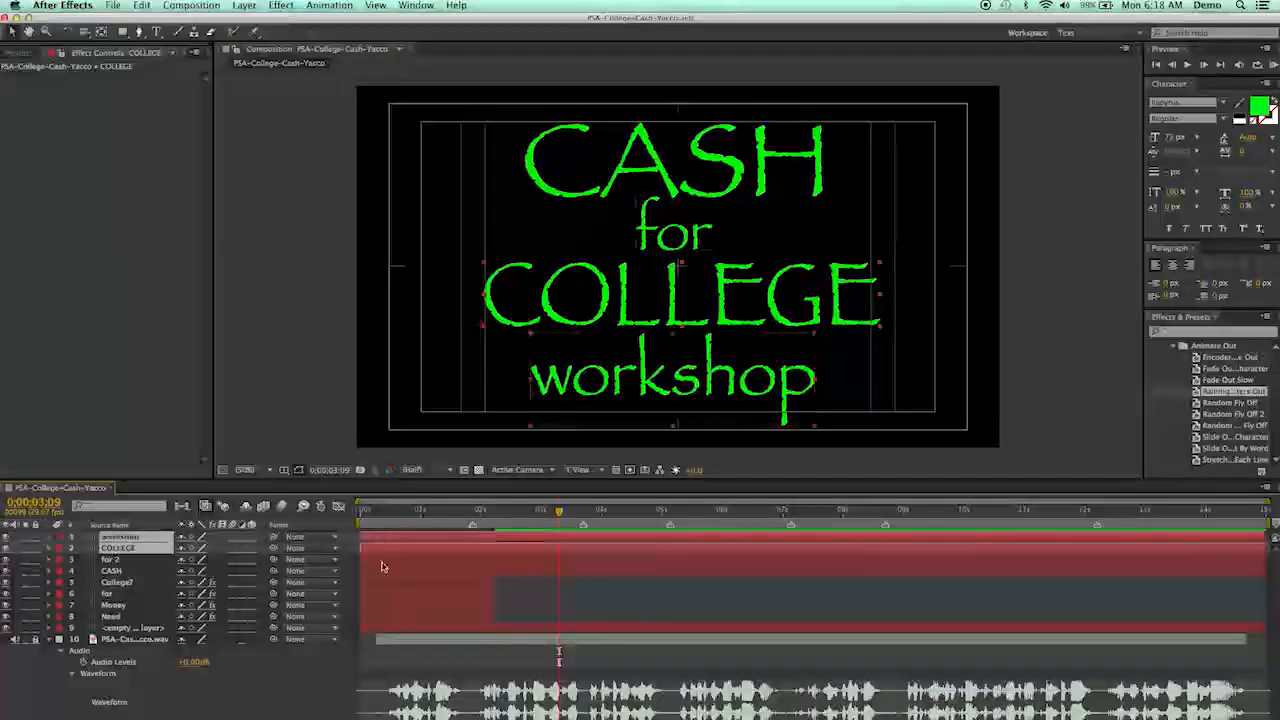
shift+click(385, 560)
shift+click(381, 572)
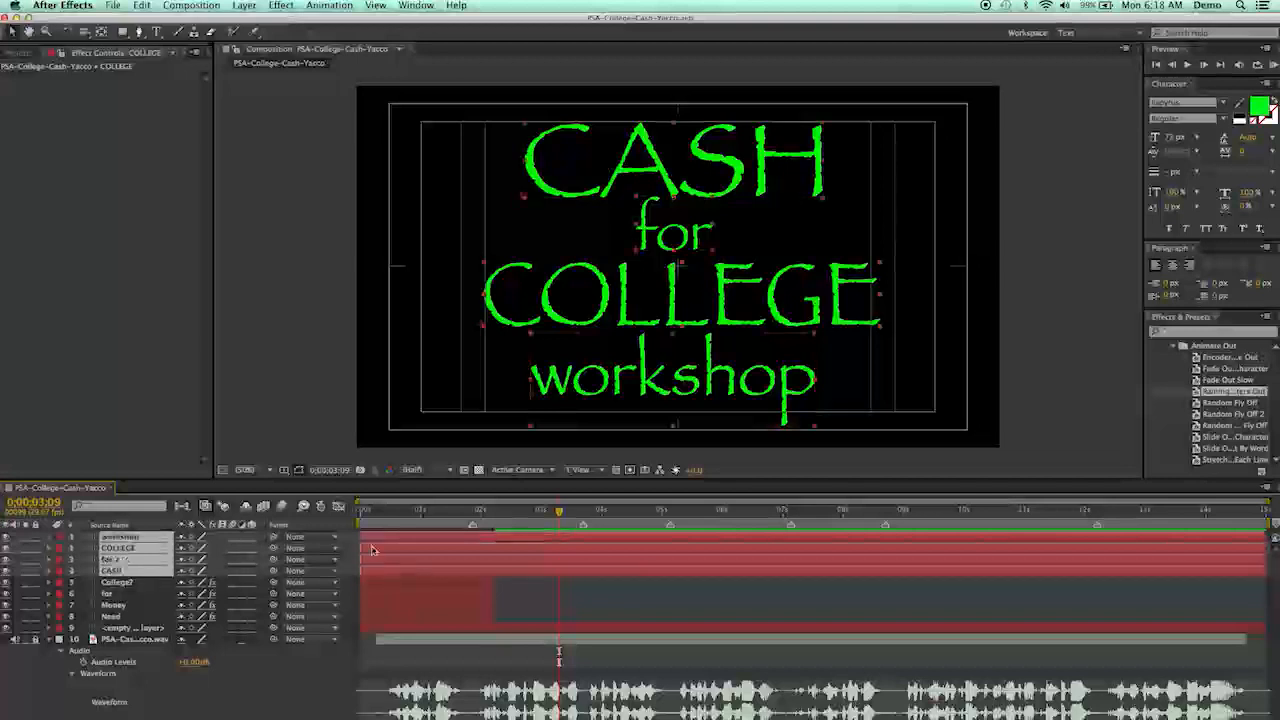
drag(362, 538, 467, 538)
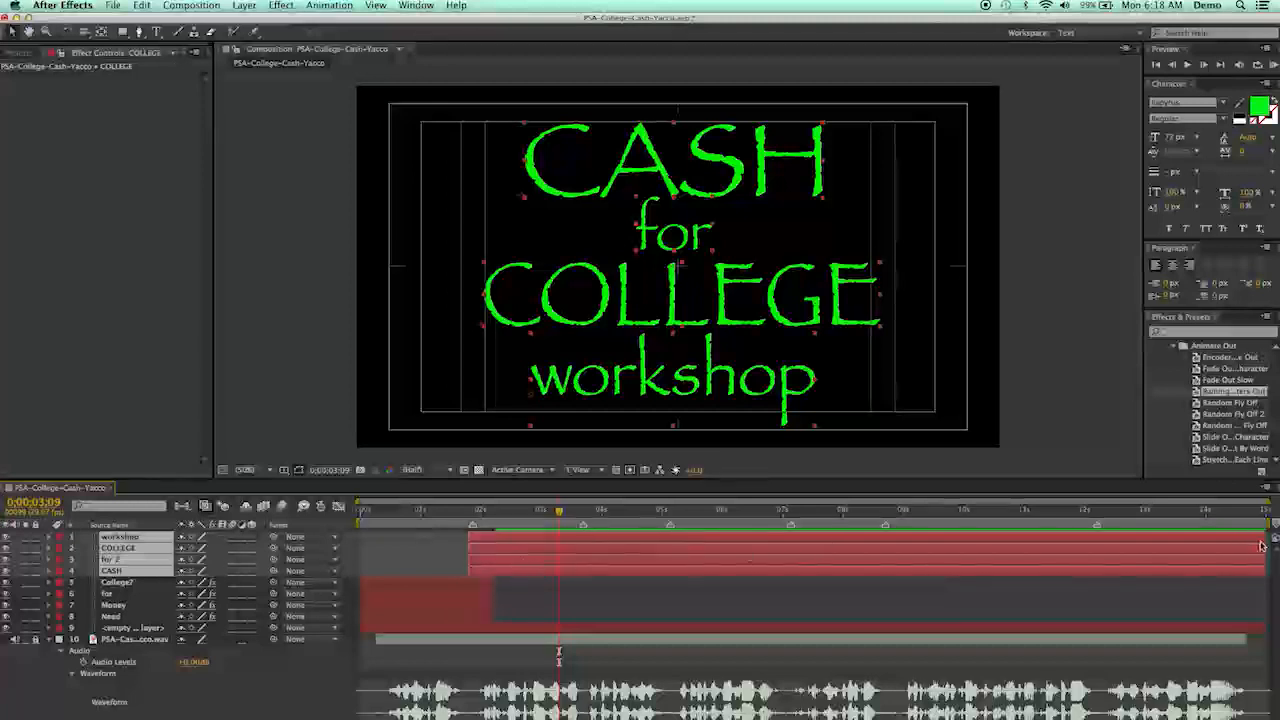
drag(1267, 538, 603, 524)
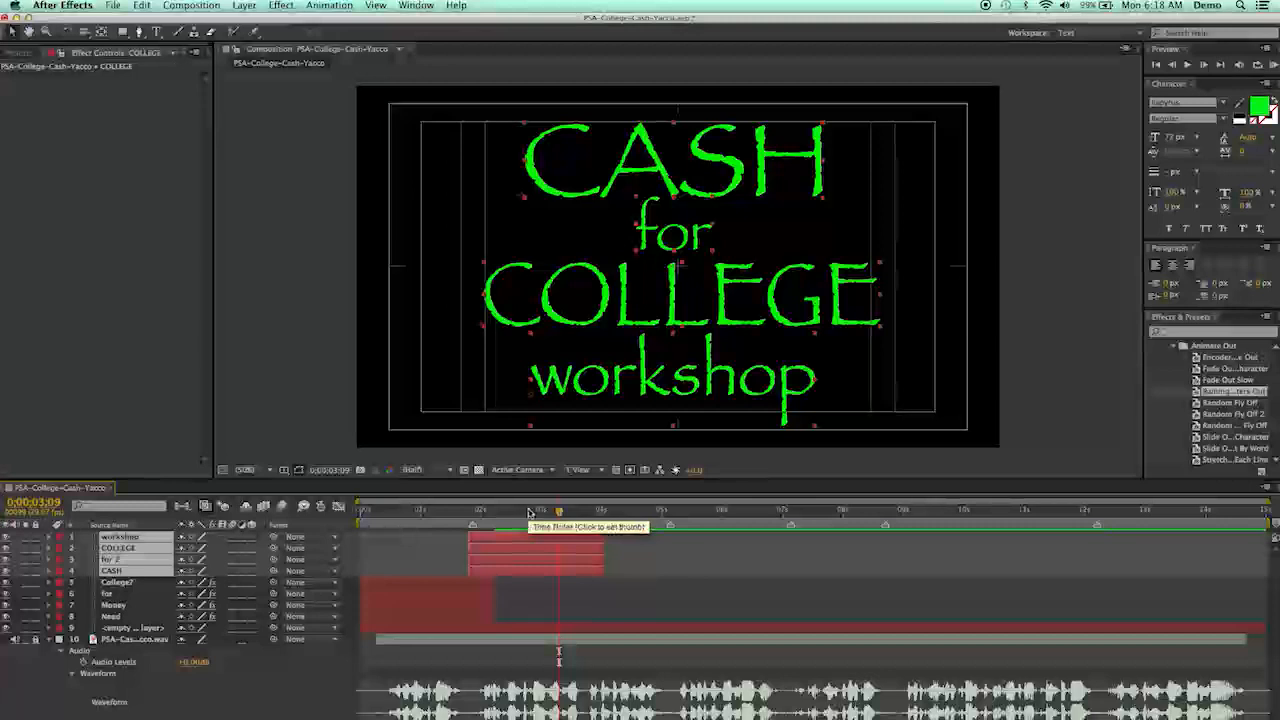
Go to 0;00;02;04 and expand the Transform properties of the CASH layer.
drag(559, 515, 474, 515)
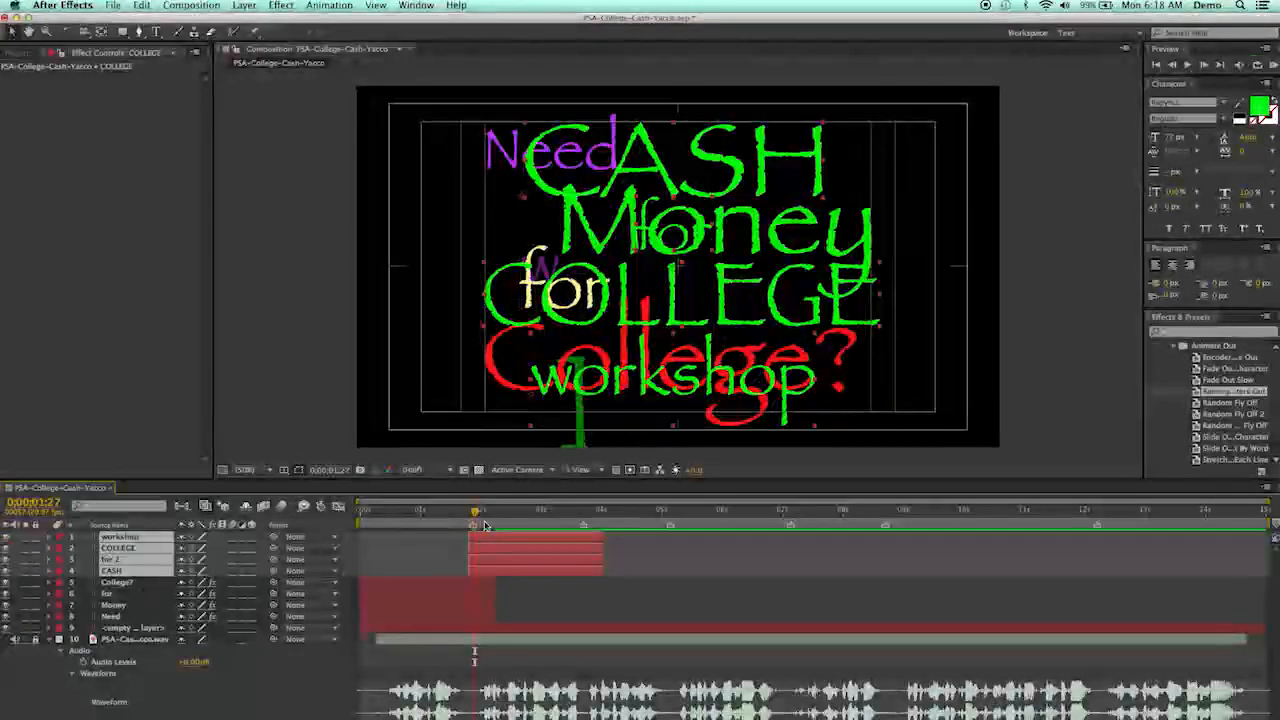
drag(476, 515, 491, 517)
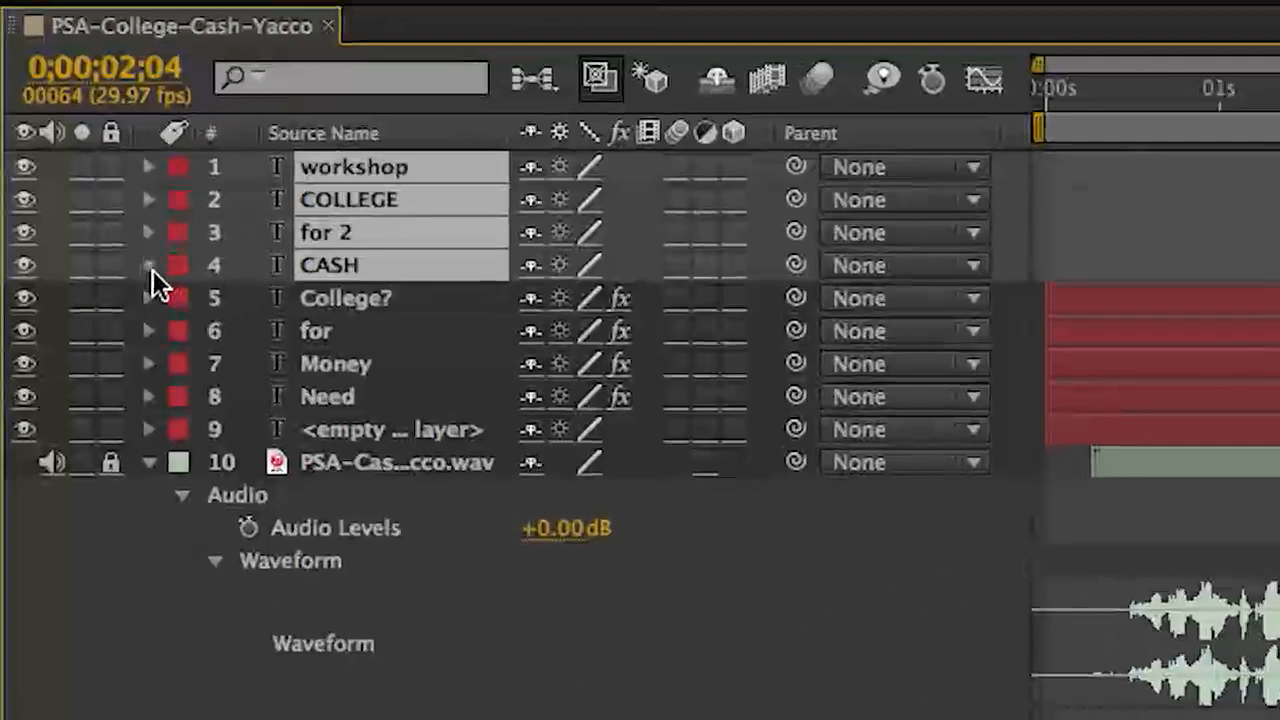
click(149, 266)
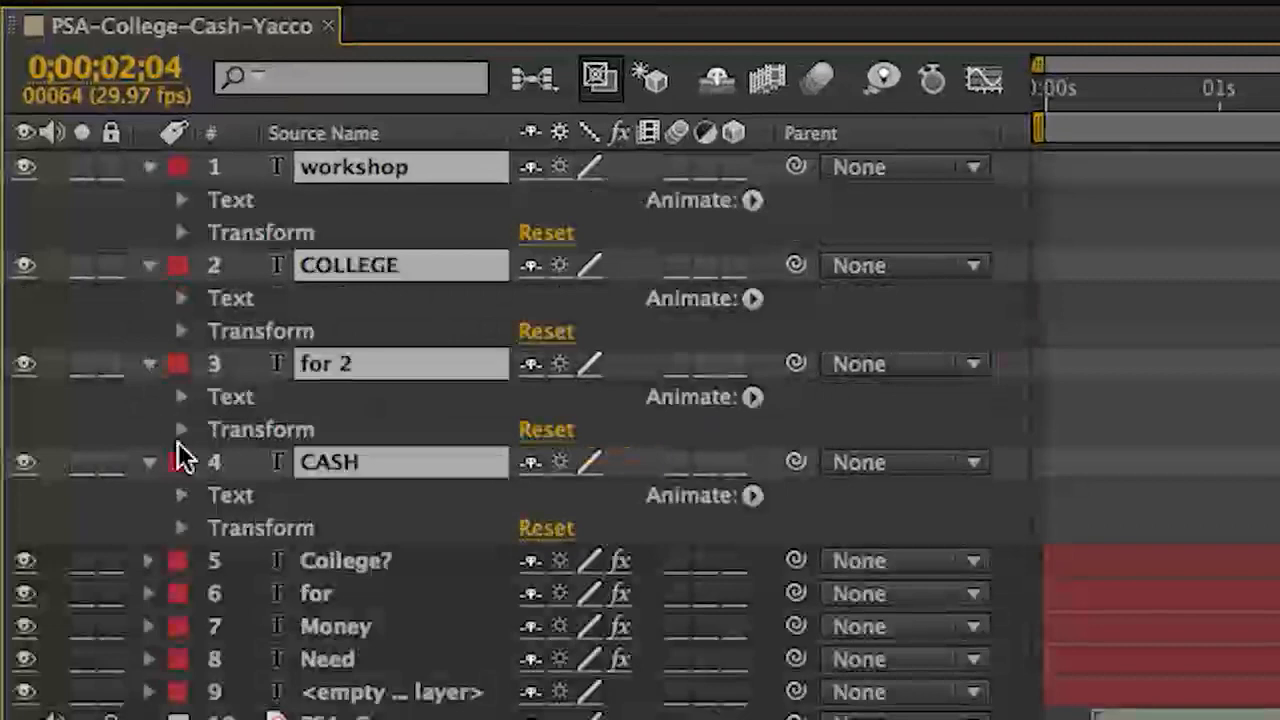
click(411, 428)
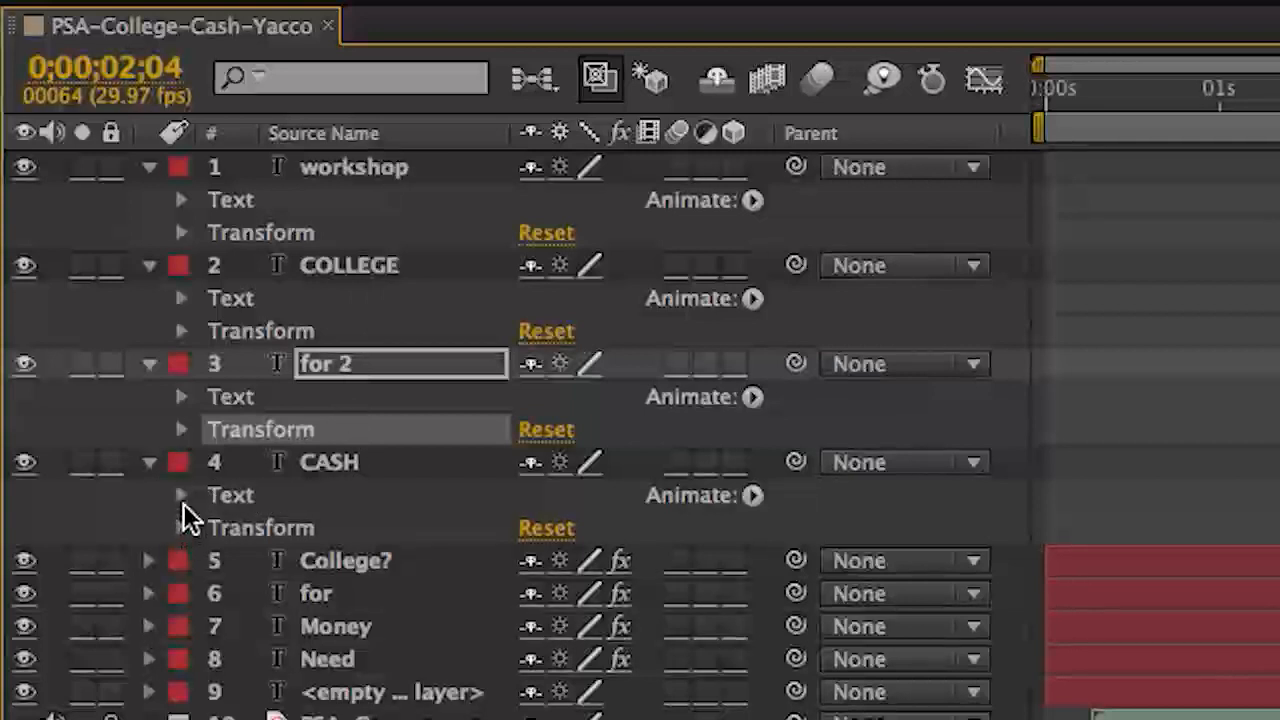
key(Return)
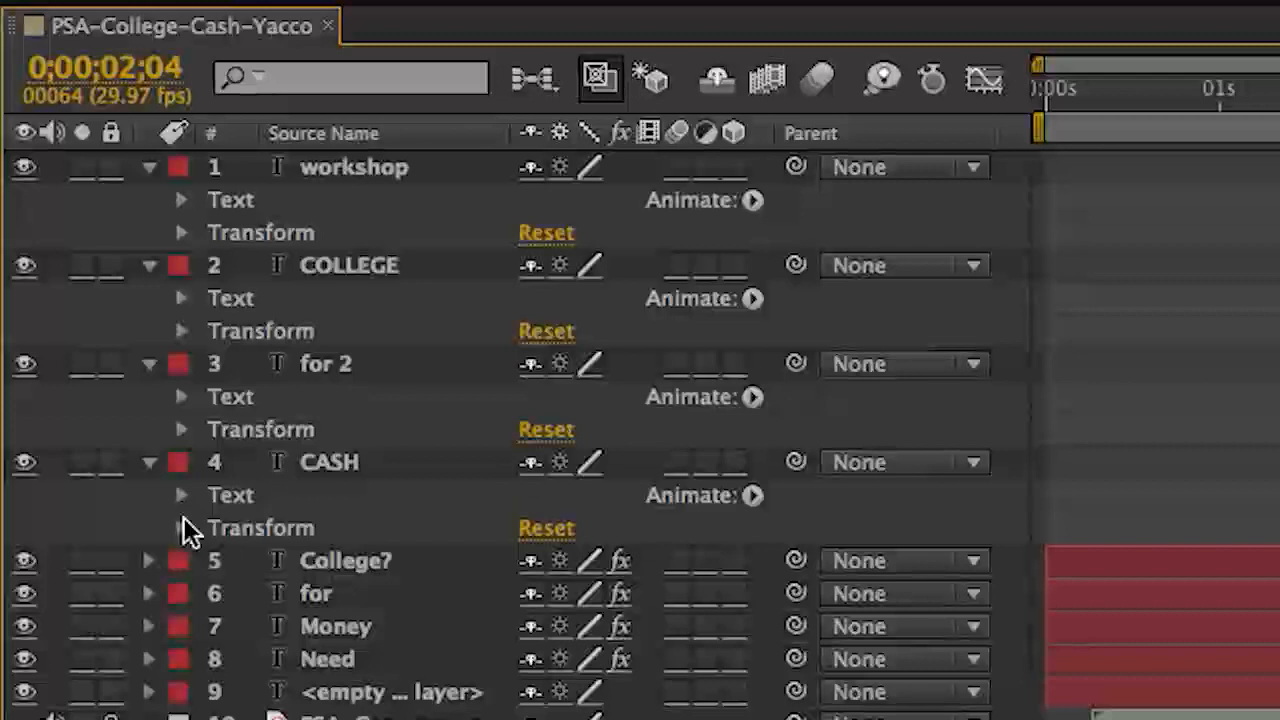
click(181, 495)
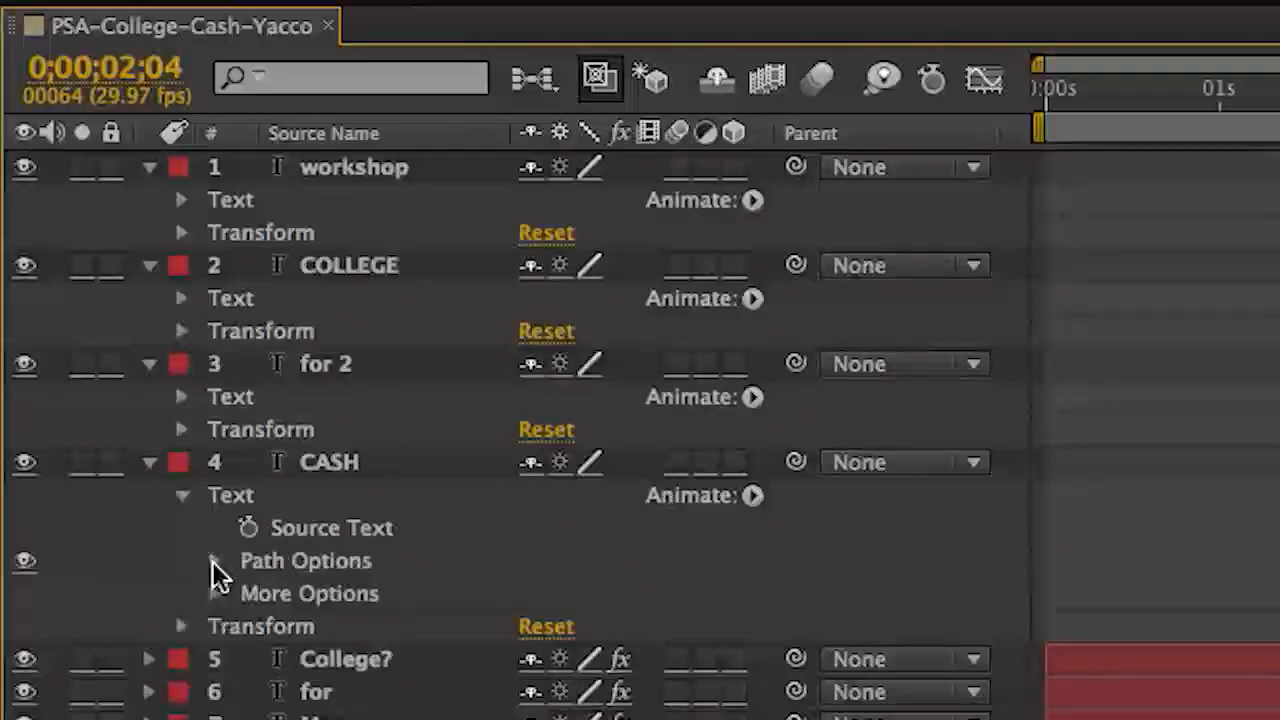
click(181, 497)
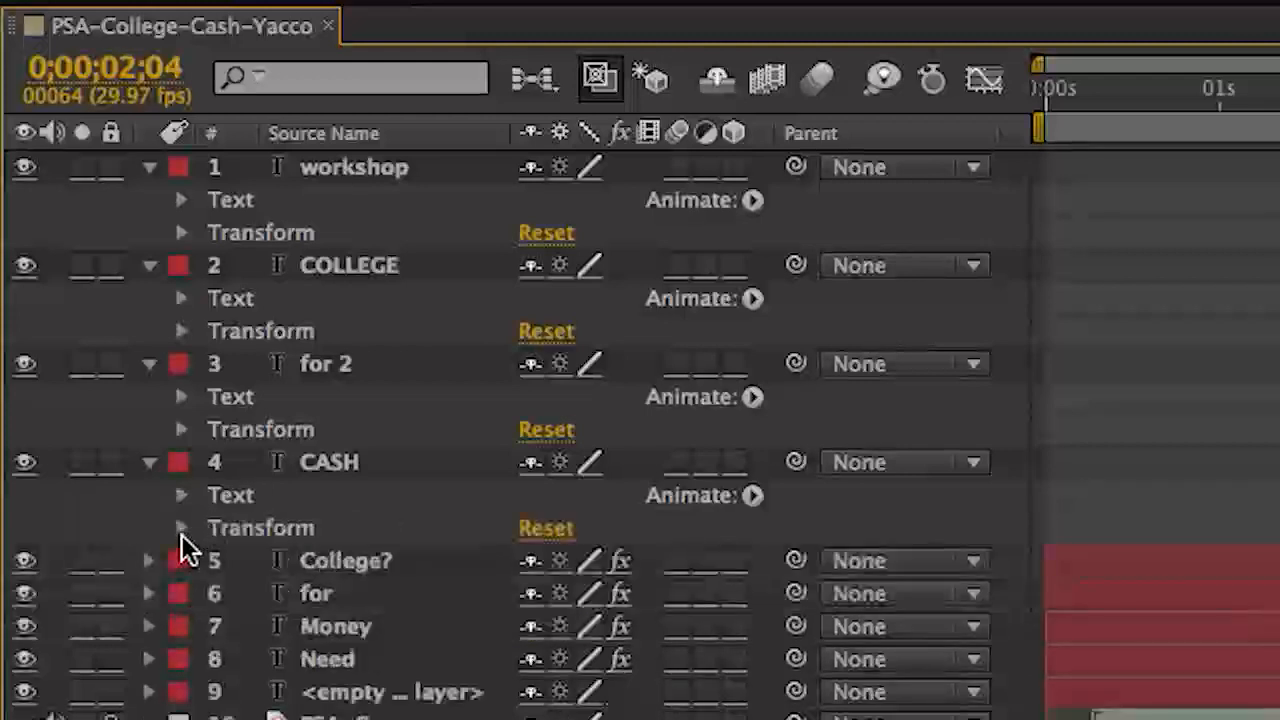
click(181, 532)
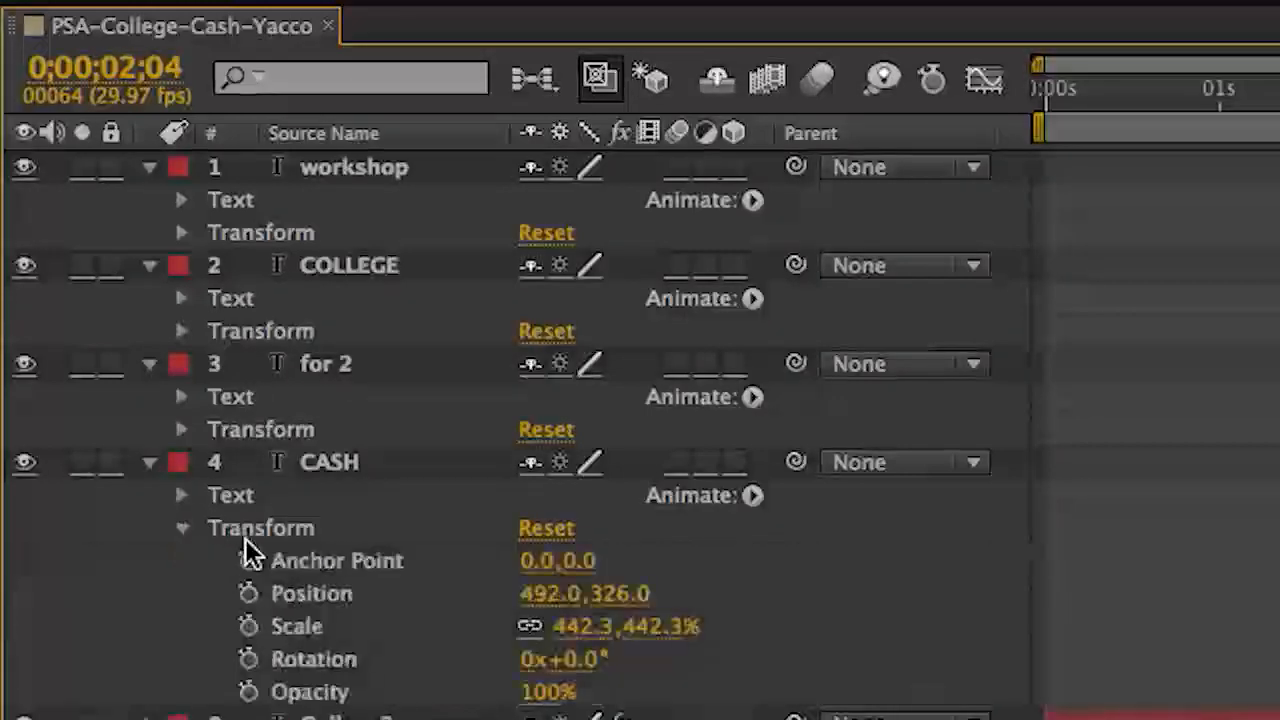
Set keyframes for Position, Scale and Rotation on the CASH layer at 0;00;02;04.
scroll(245, 548, down, 3)
scroll(245, 540, down, 3)
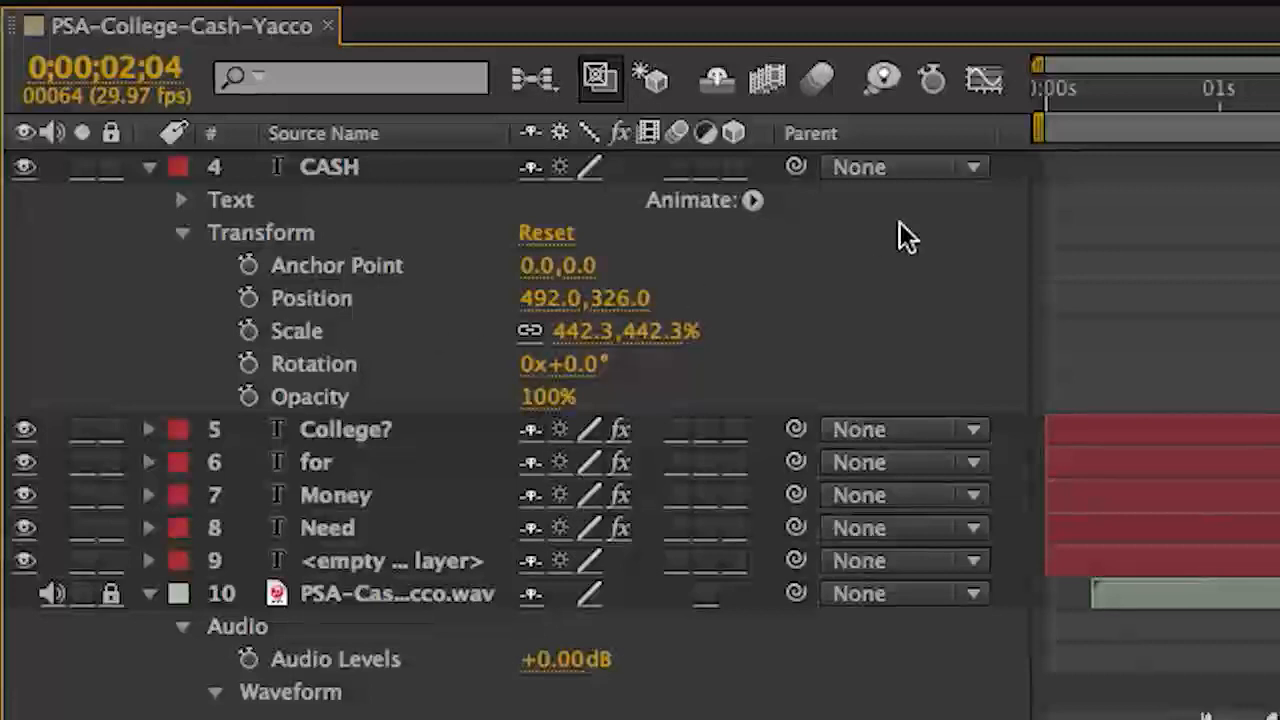
click(248, 298)
click(248, 331)
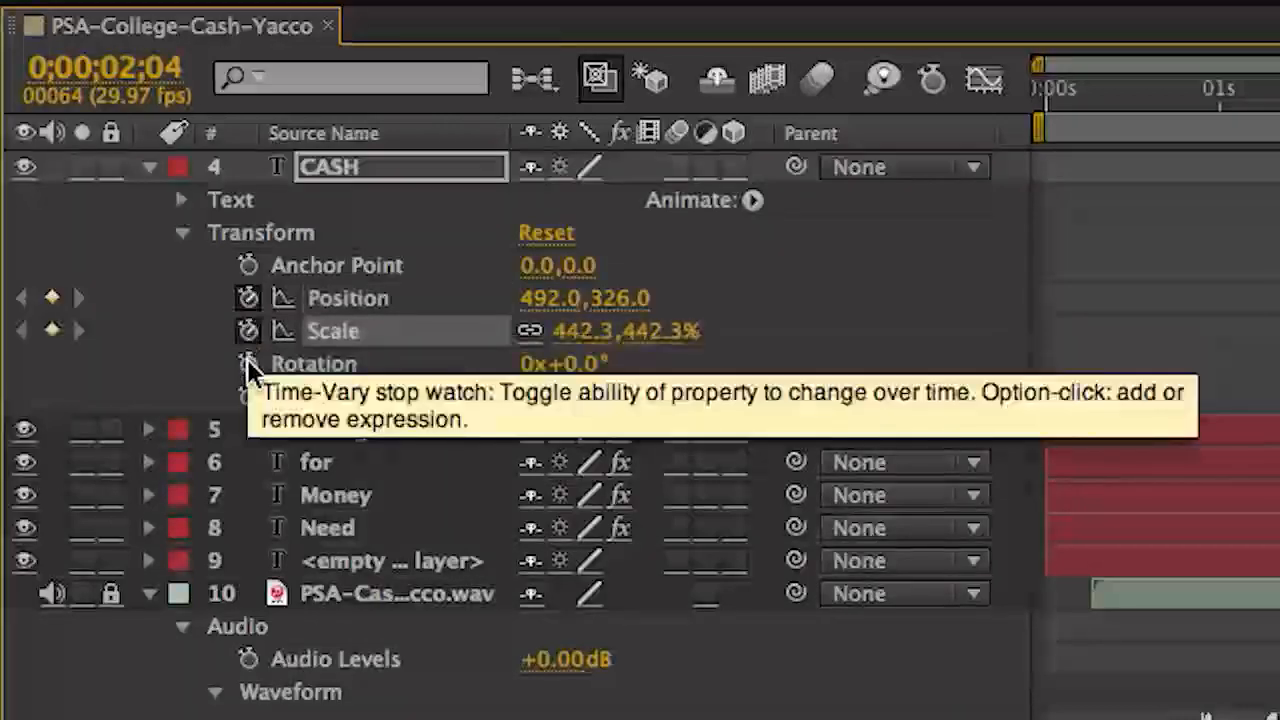
click(248, 364)
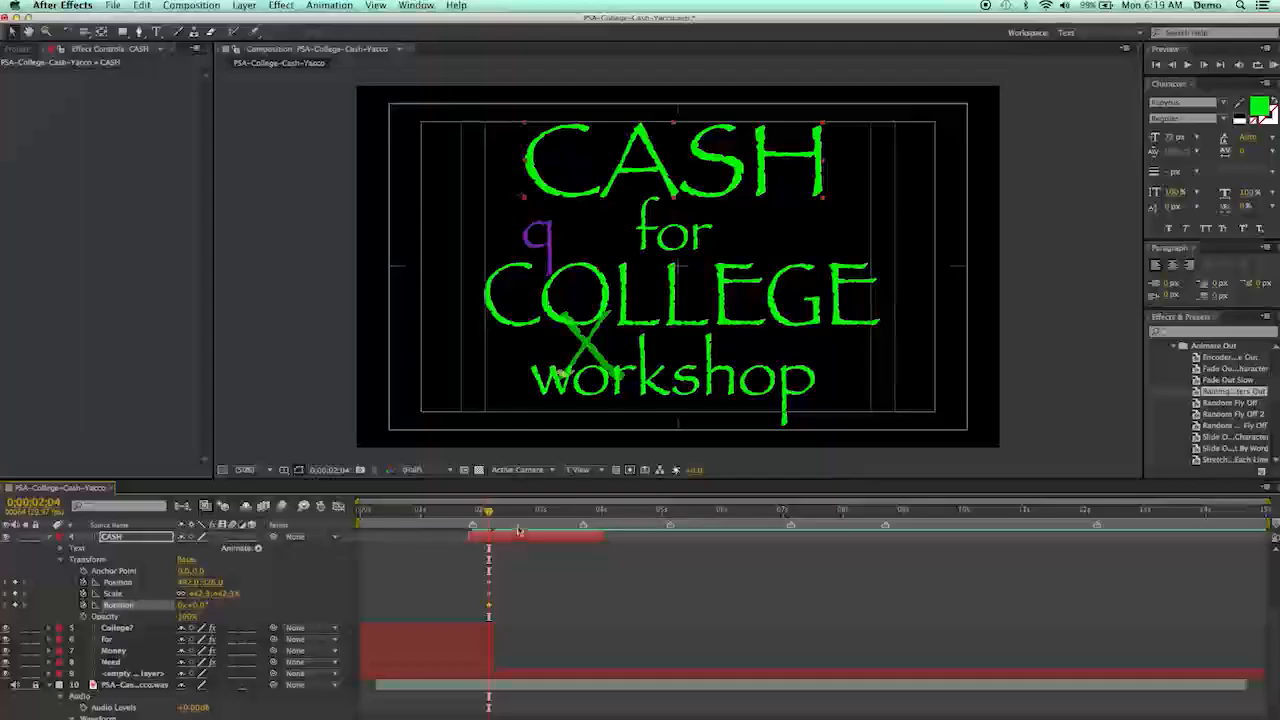
Add Position, Scale and Rotation keyframes to the CASH layer at 0;00;02;18.
drag(489, 514, 517, 522)
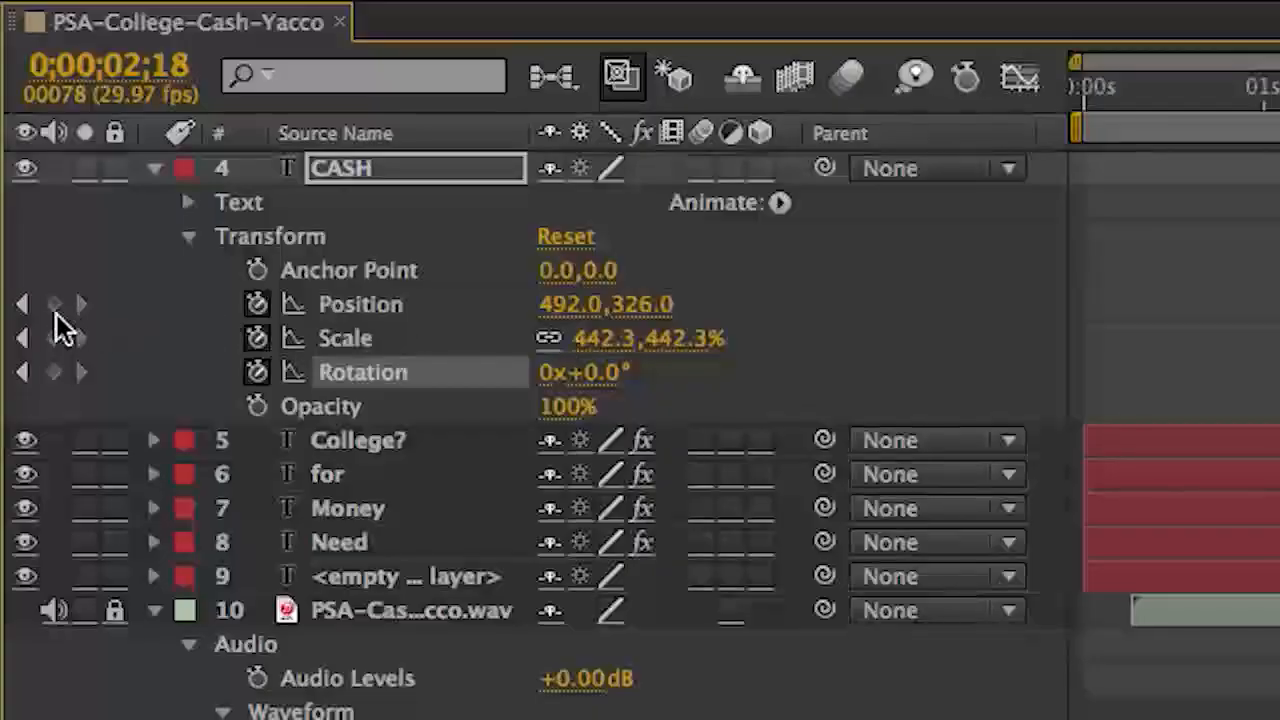
click(54, 306)
click(54, 338)
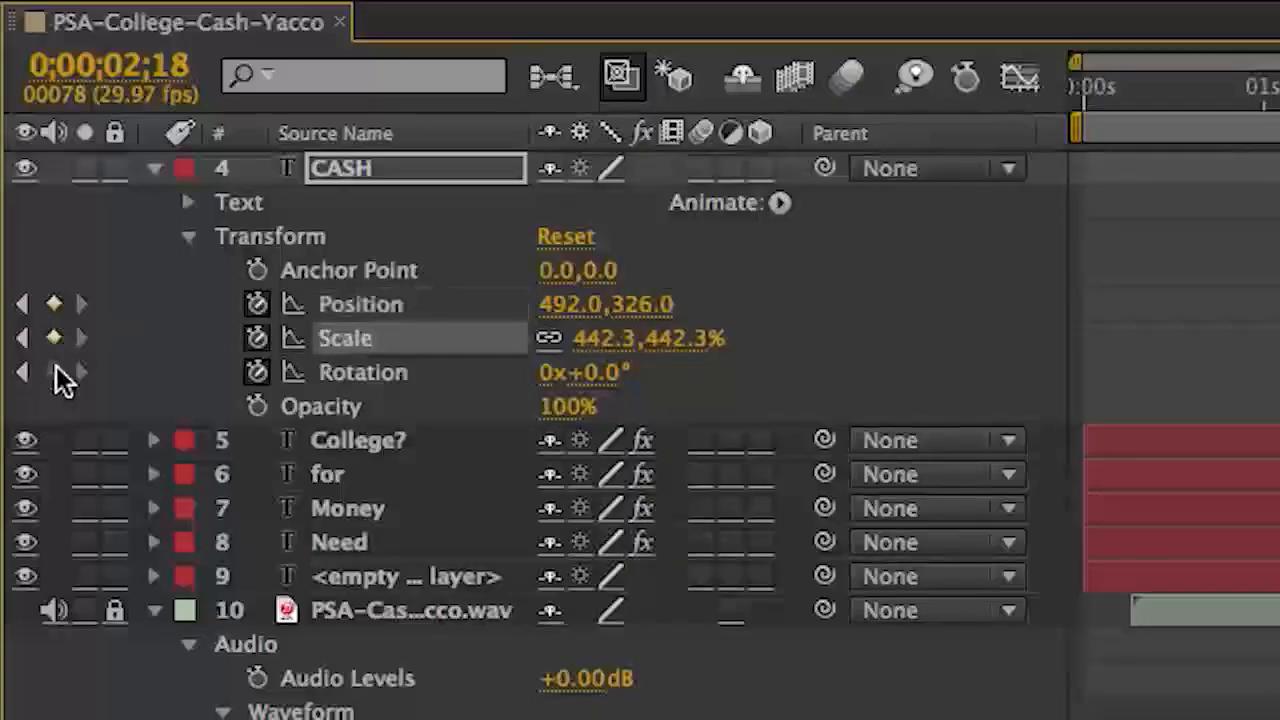
click(54, 372)
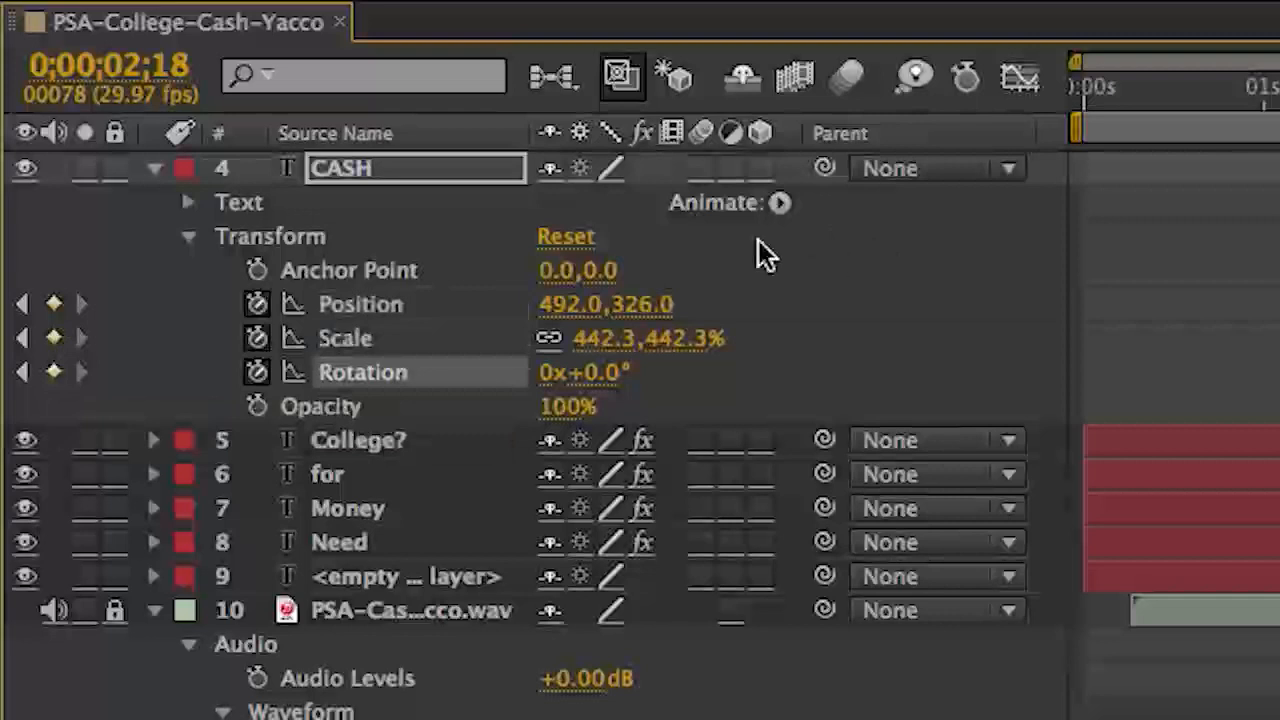
At the 0;00;02;04 keyframes, enlarge the word CASH to about 605% and move it just above the frame.
click(22, 304)
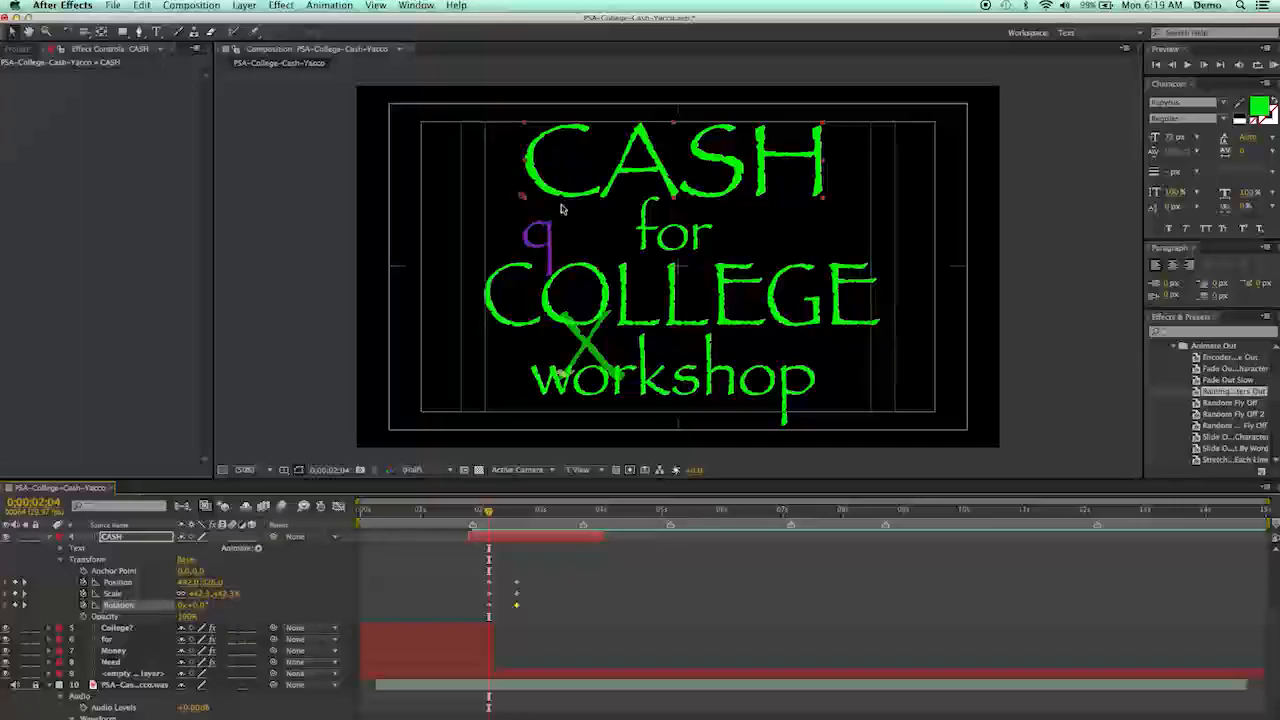
click(570, 203)
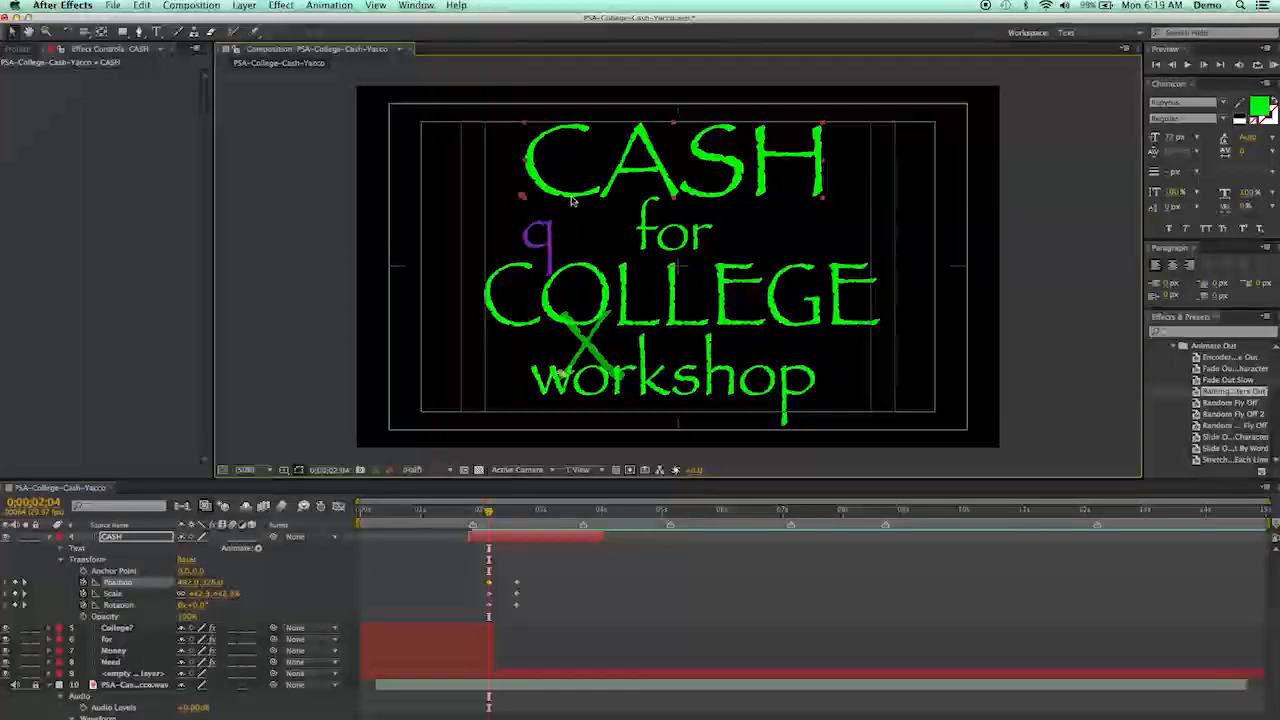
key(super+z)
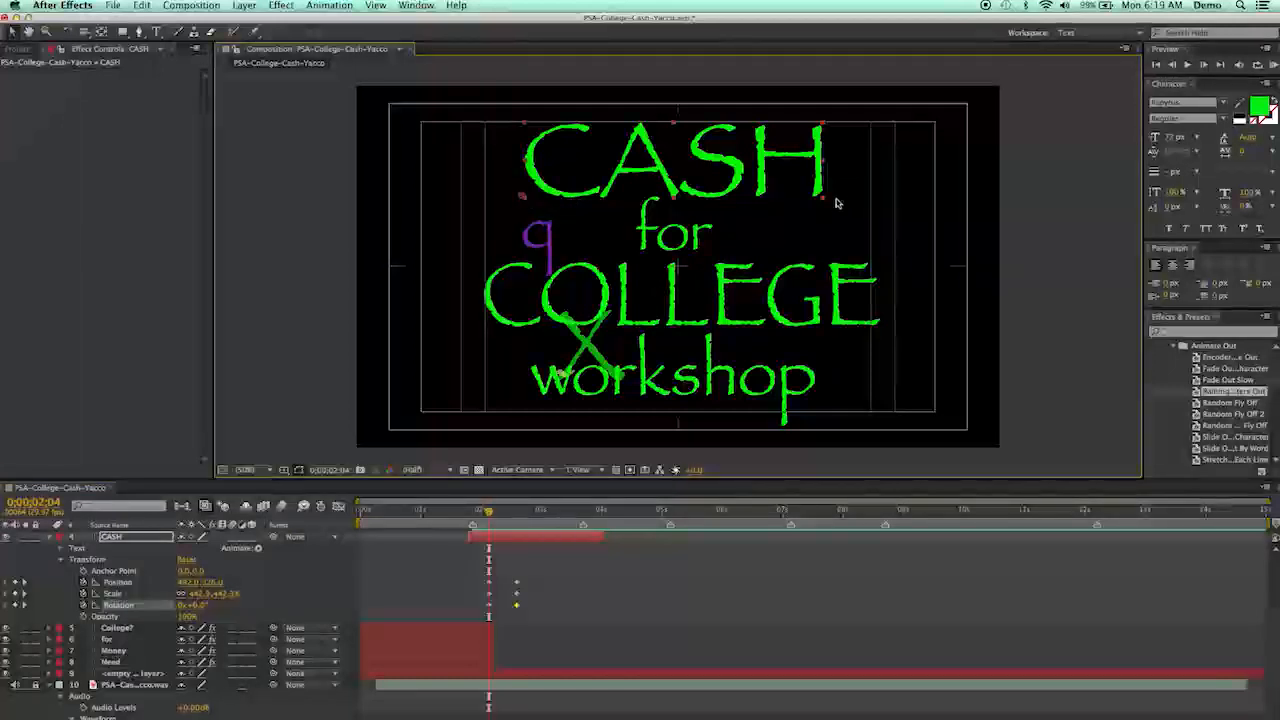
drag(820, 200, 932, 238)
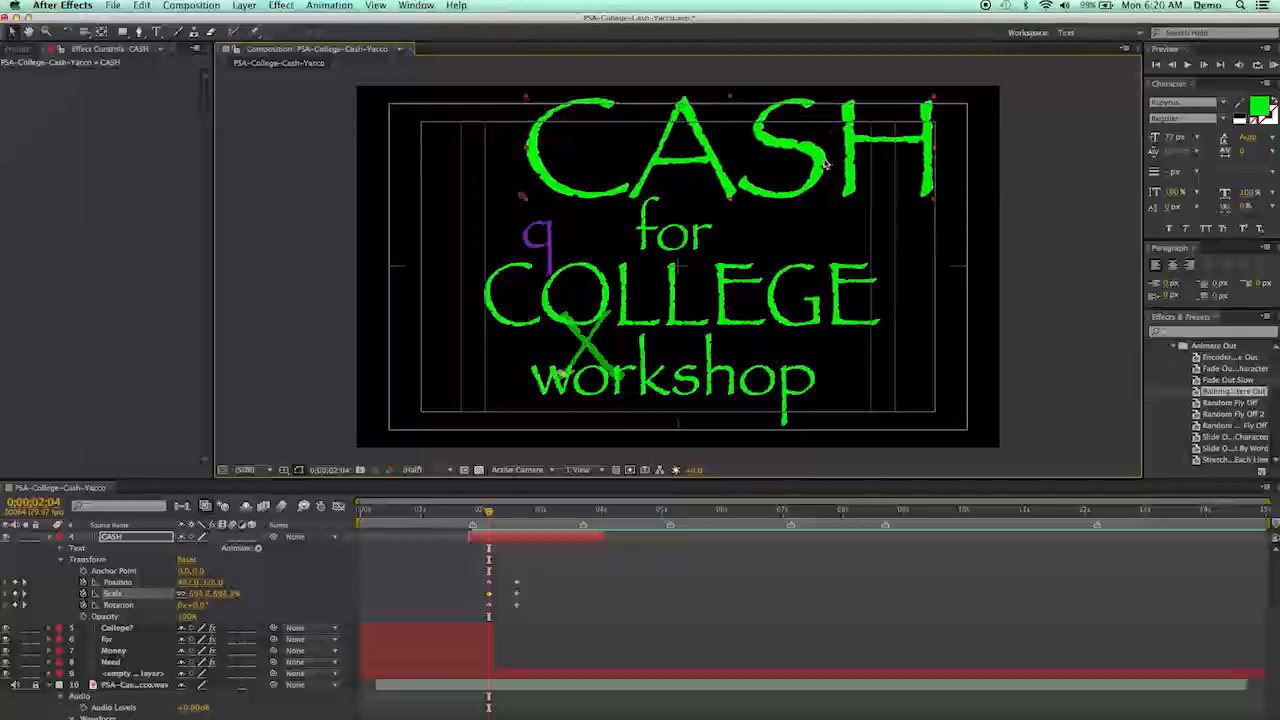
drag(826, 165, 768, 43)
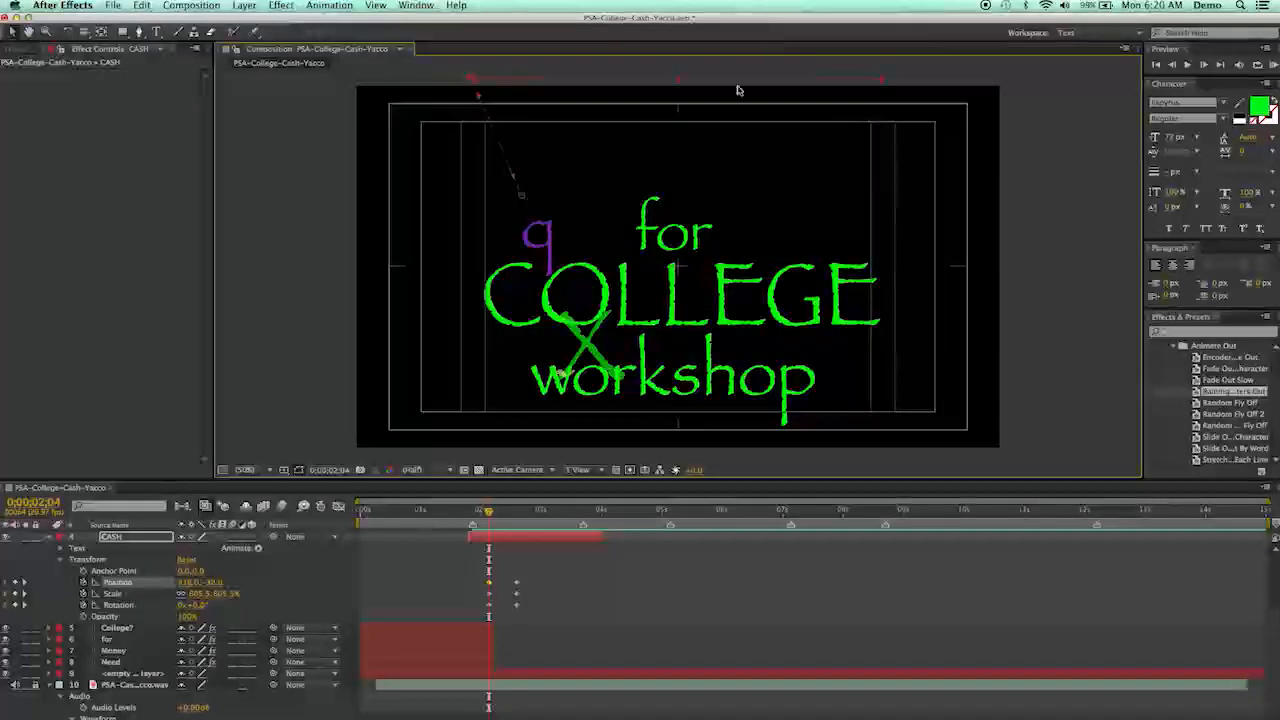
Preview the CASH entrance from just before 2 seconds and scrub back to 0;00;02;09.
drag(488, 511, 474, 515)
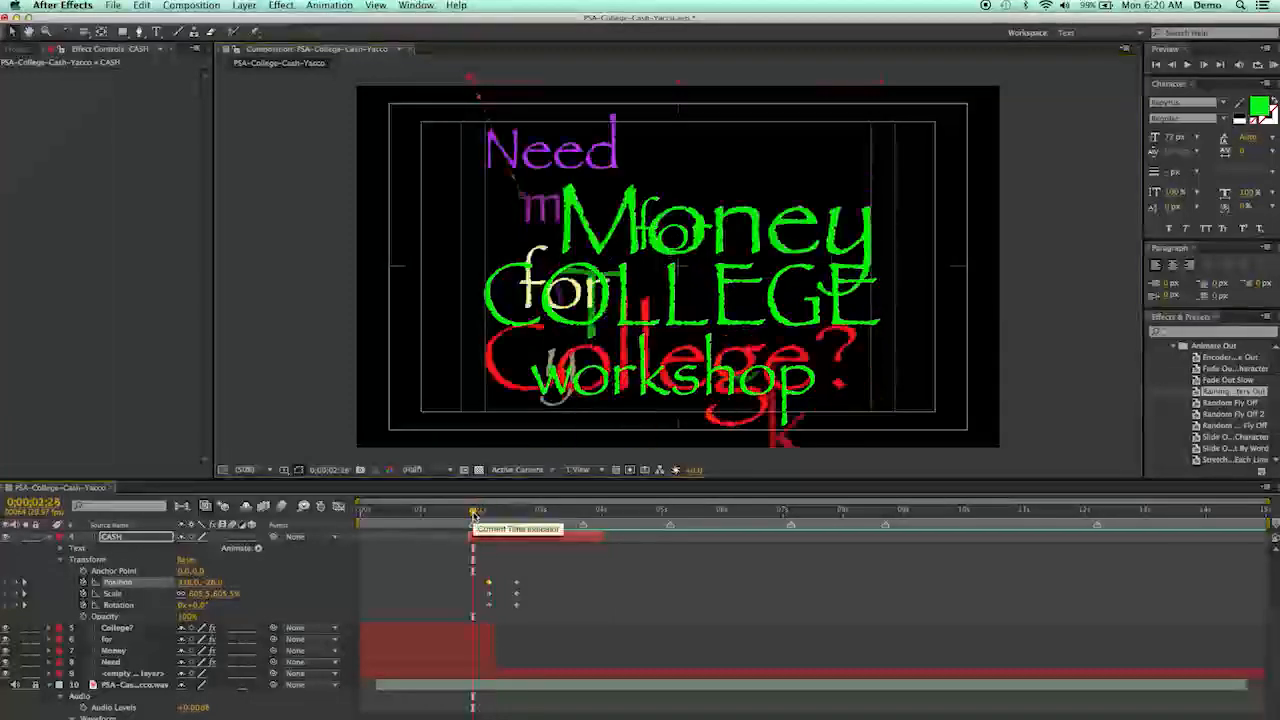
key(space)
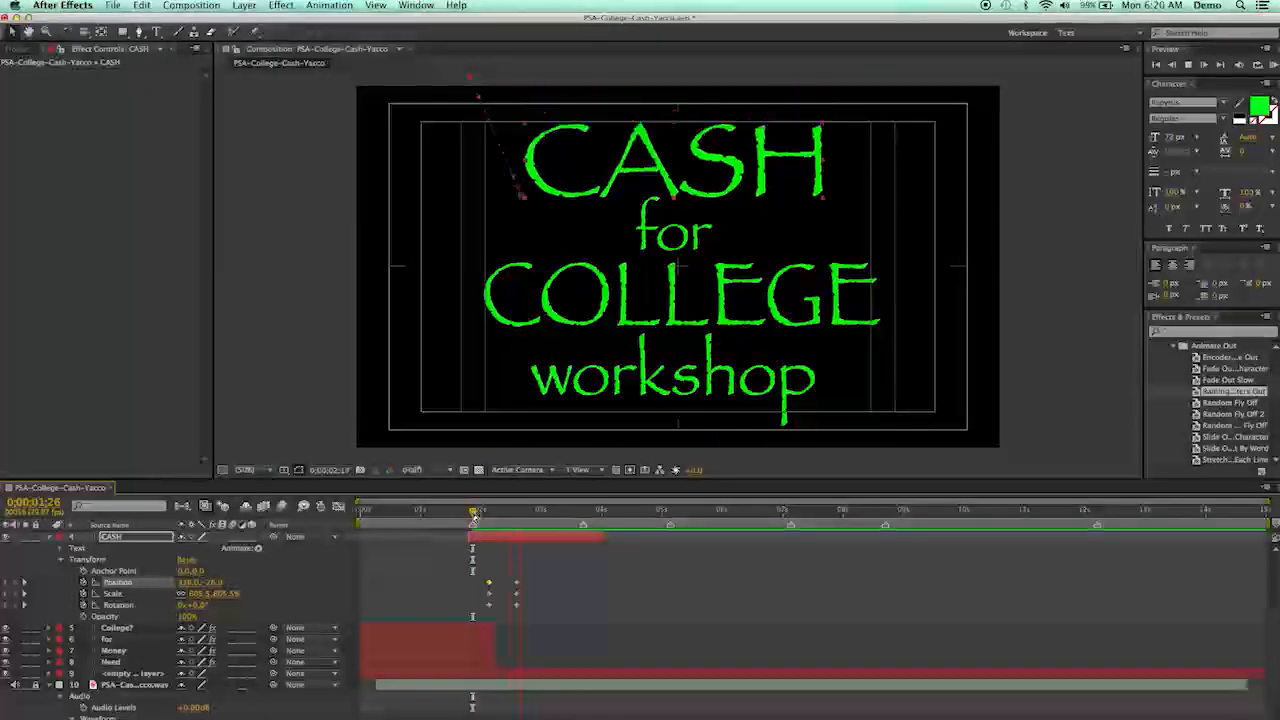
key(space)
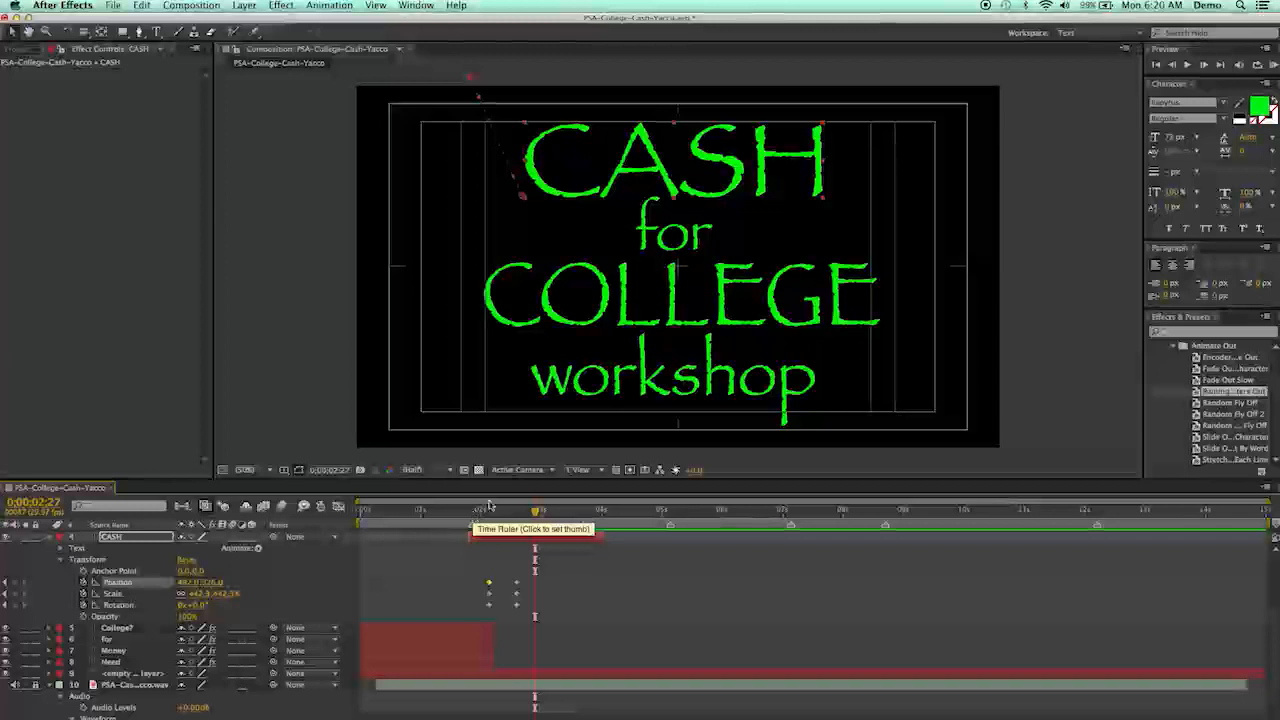
drag(535, 512, 499, 523)
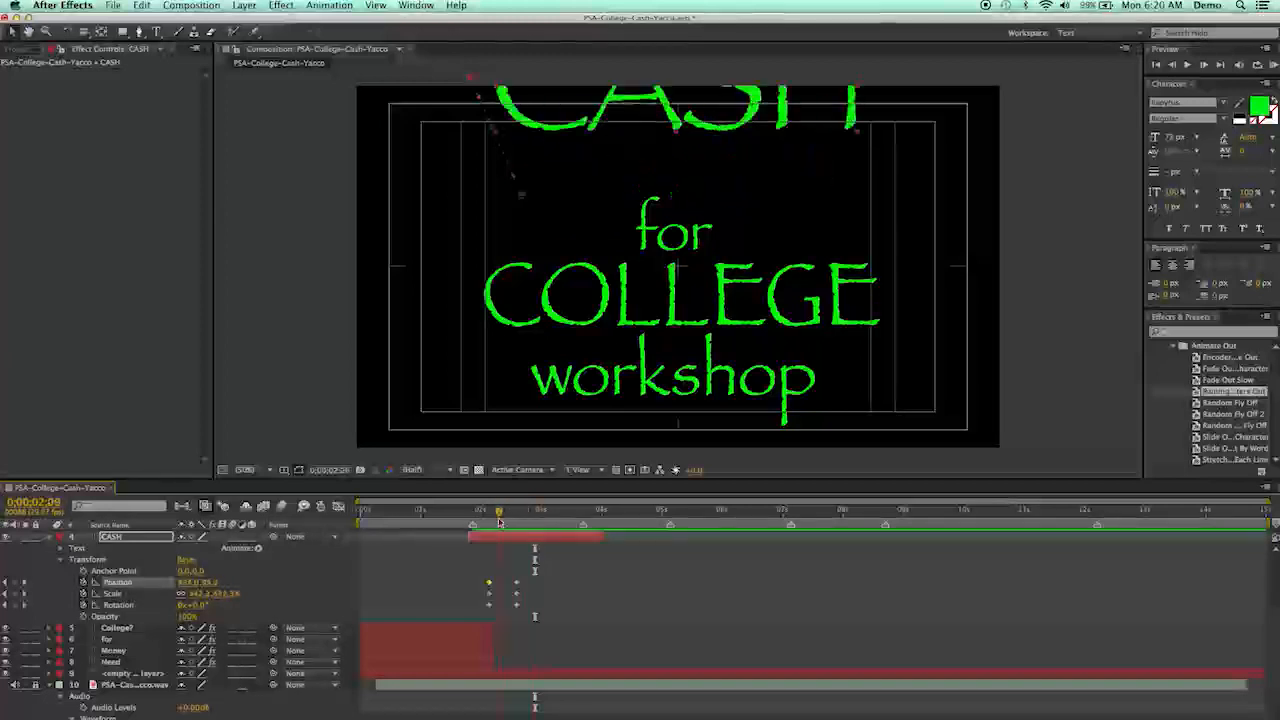
Collapse the CASH layer and set Position, Scale and Rotation keyframes on the for 2 layer at 0;00;02;24.
scroll(114, 553, up, 3)
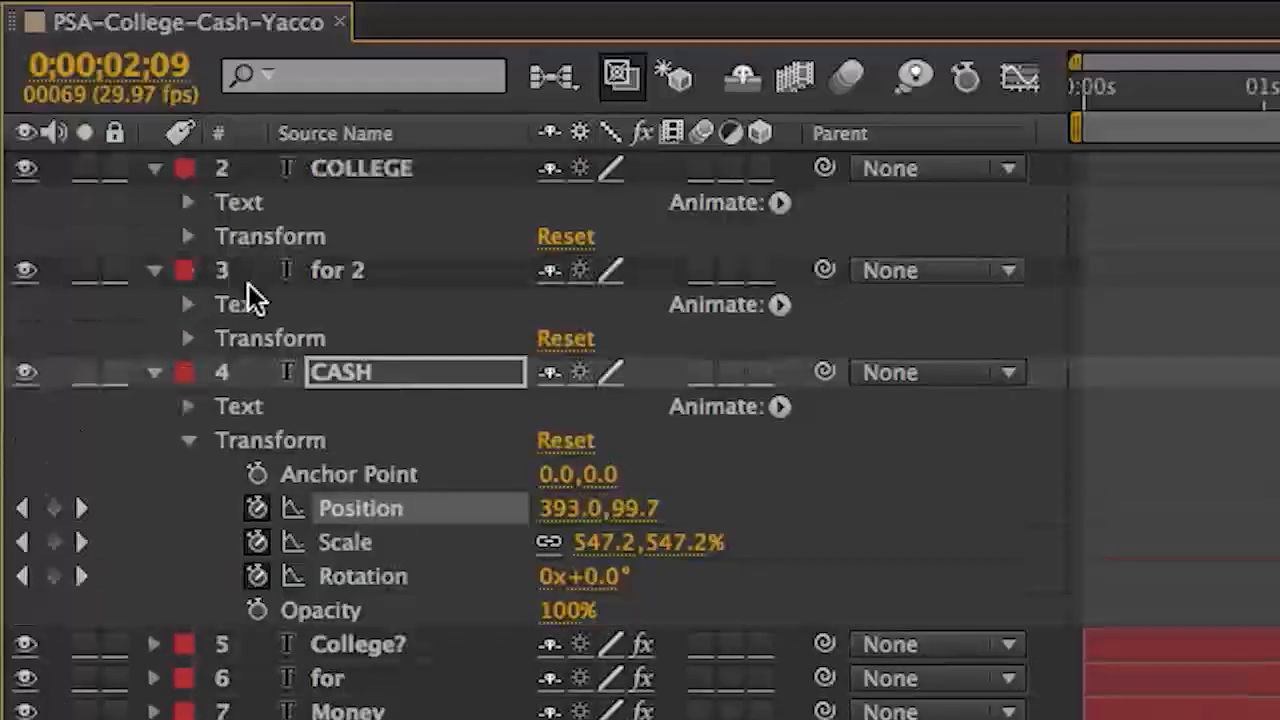
click(158, 372)
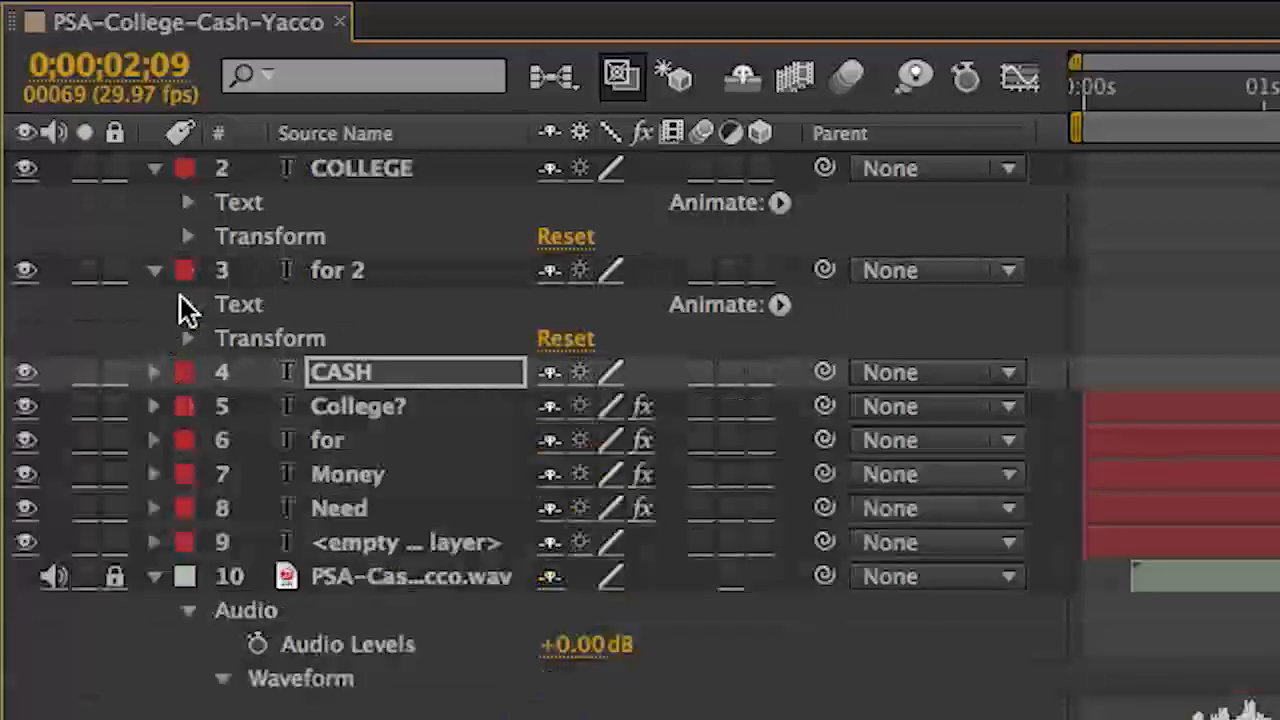
click(184, 340)
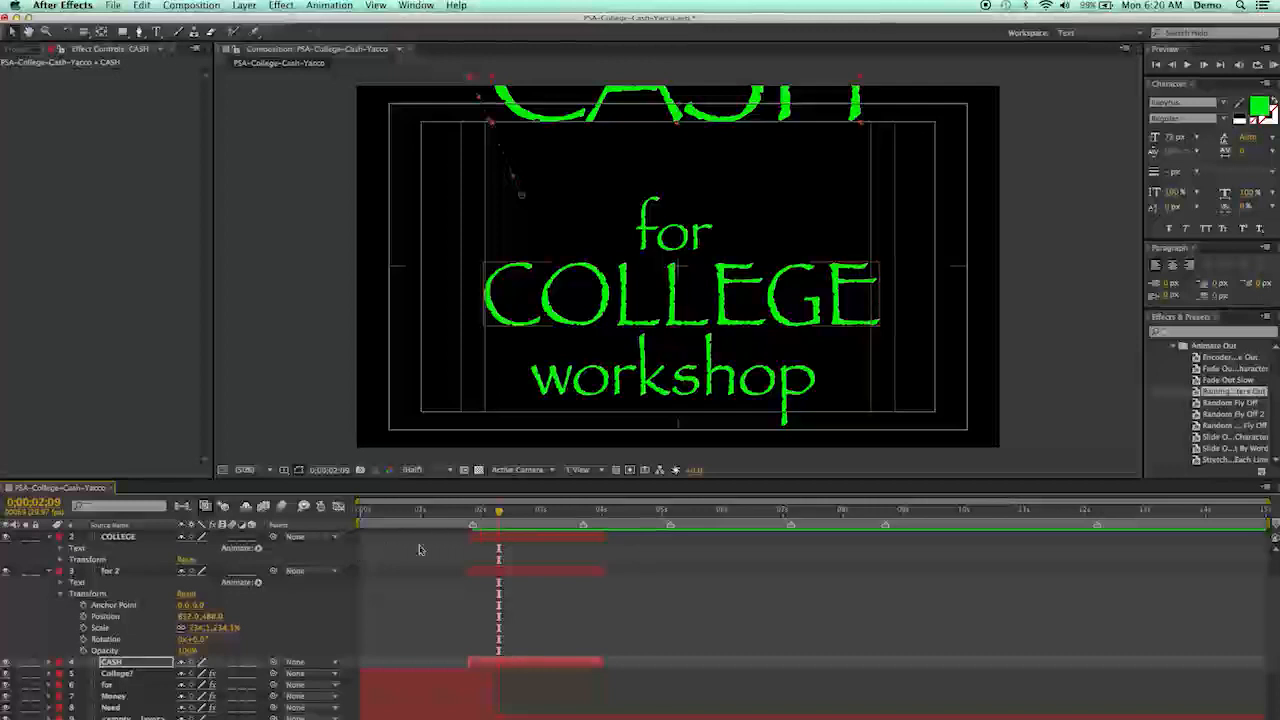
drag(500, 518, 530, 525)
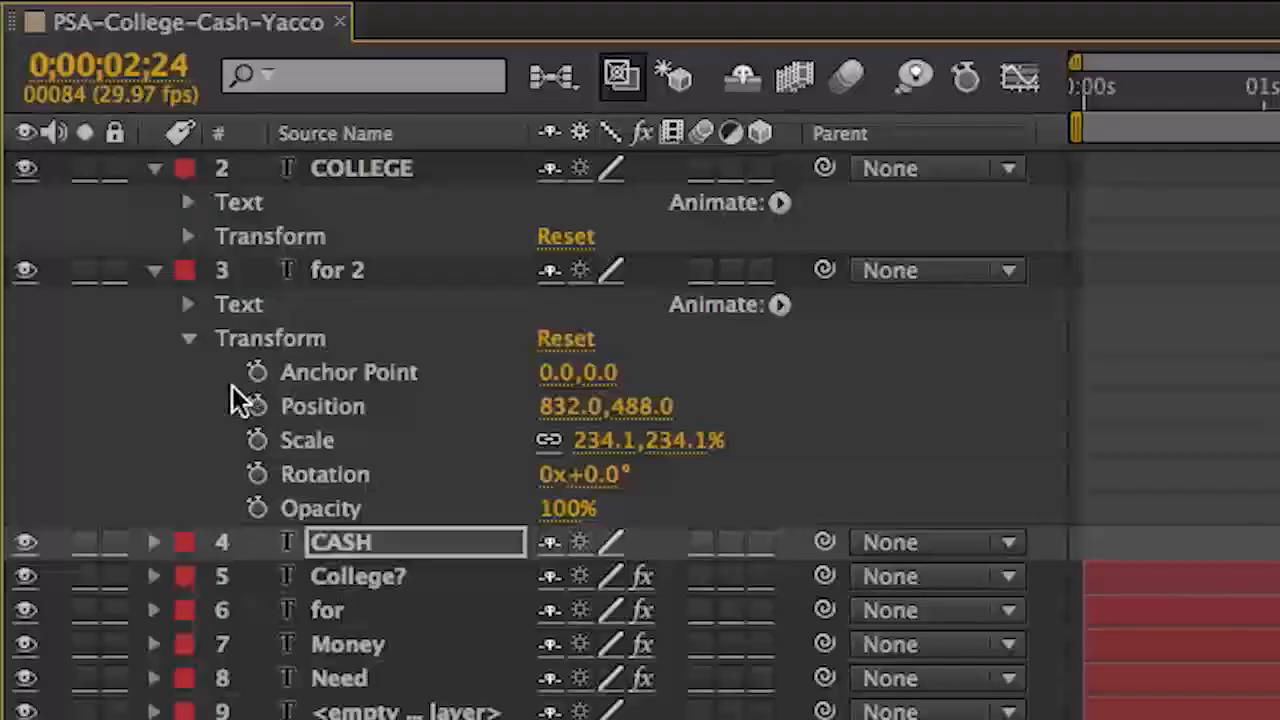
click(257, 406)
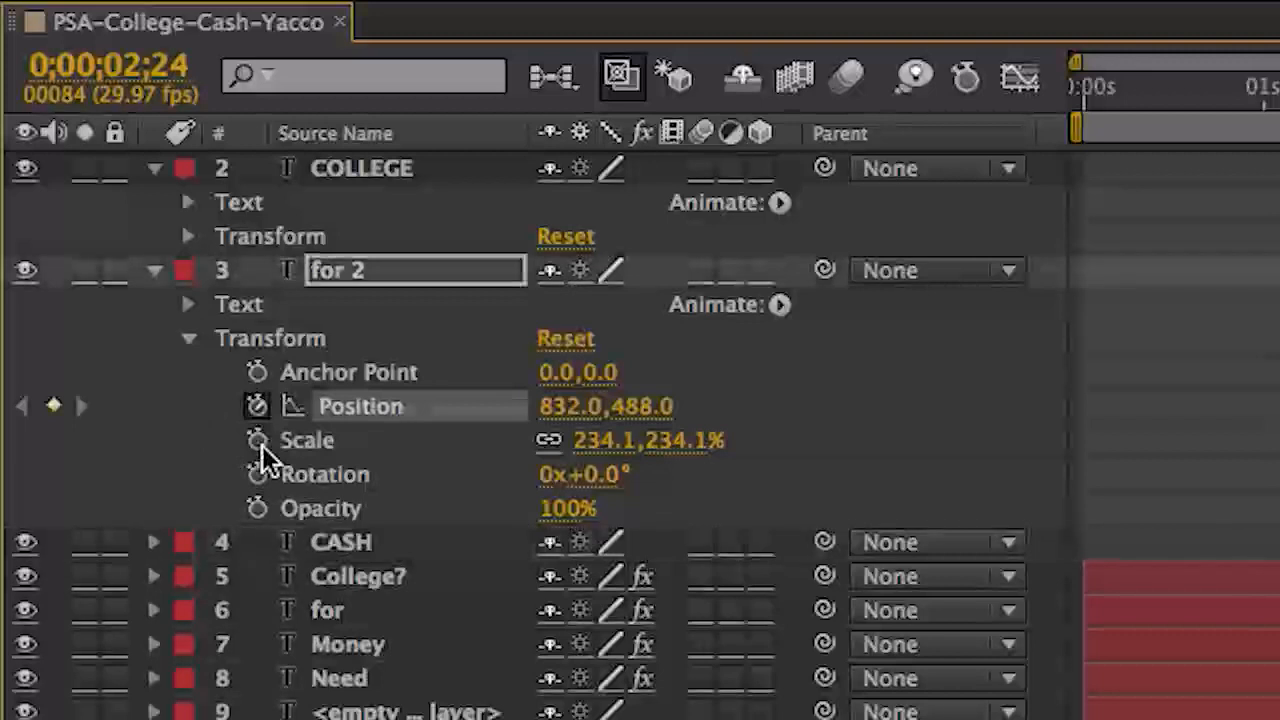
click(257, 440)
click(252, 471)
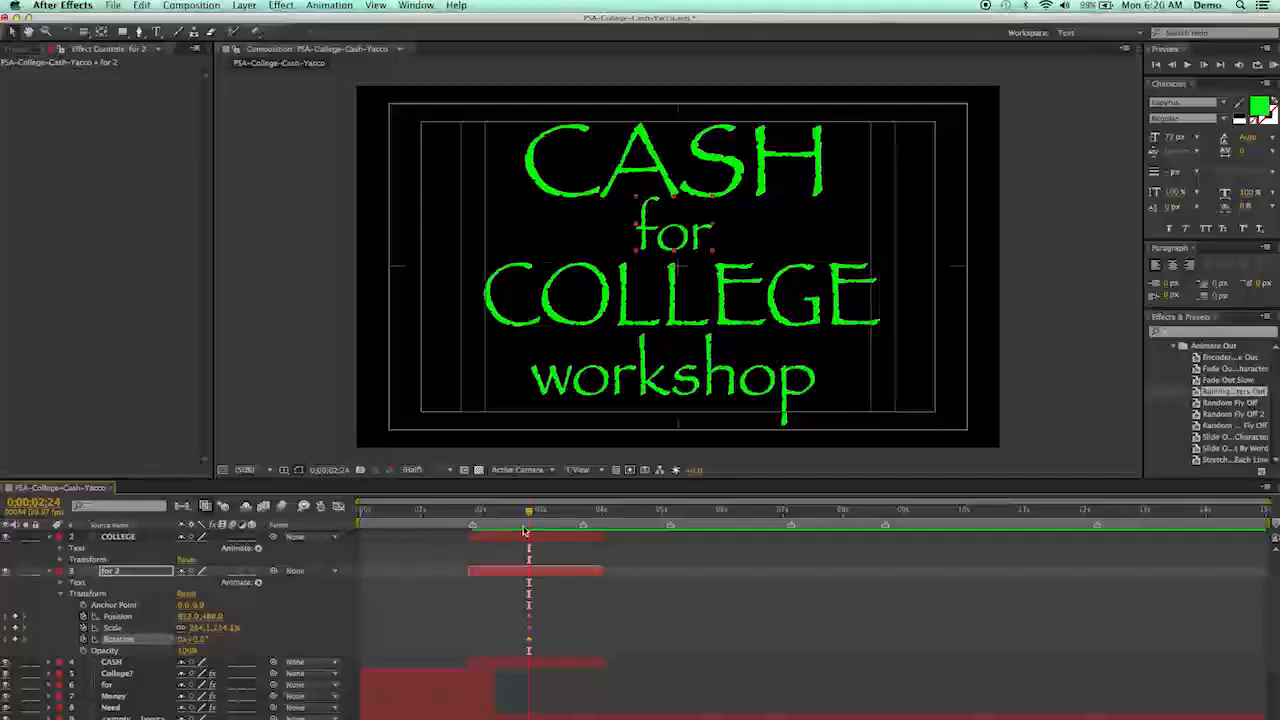
Set the for 2 layer's Scale to 0% in both dimensions at 0;00;02;05 and preview its entrance from about 0;00;01;27.
drag(529, 514, 497, 517)
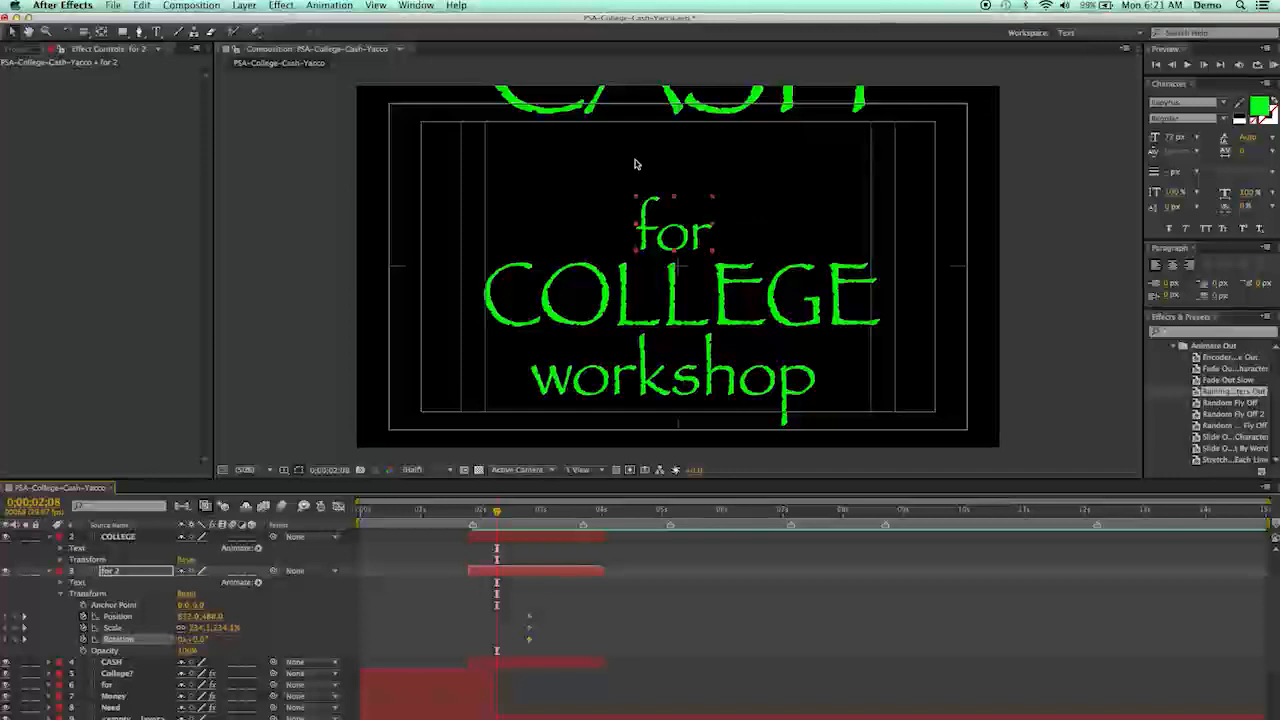
drag(488, 513, 490, 513)
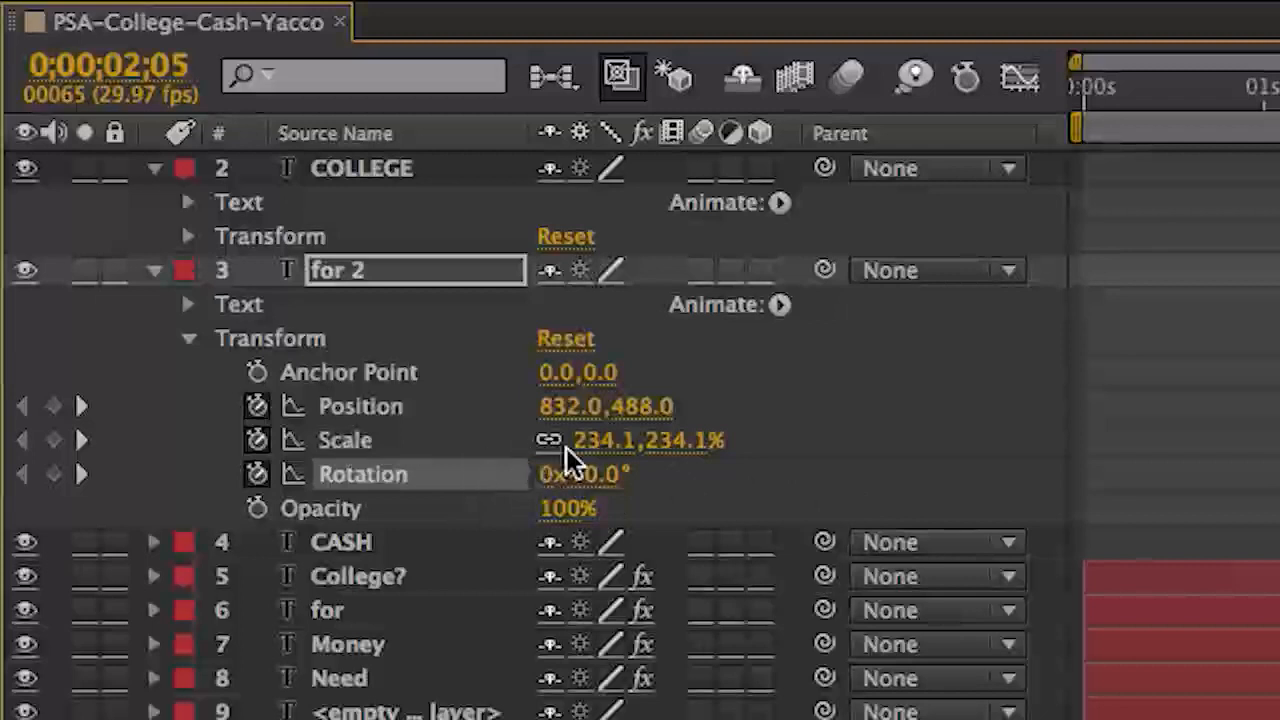
drag(606, 440, 535, 440)
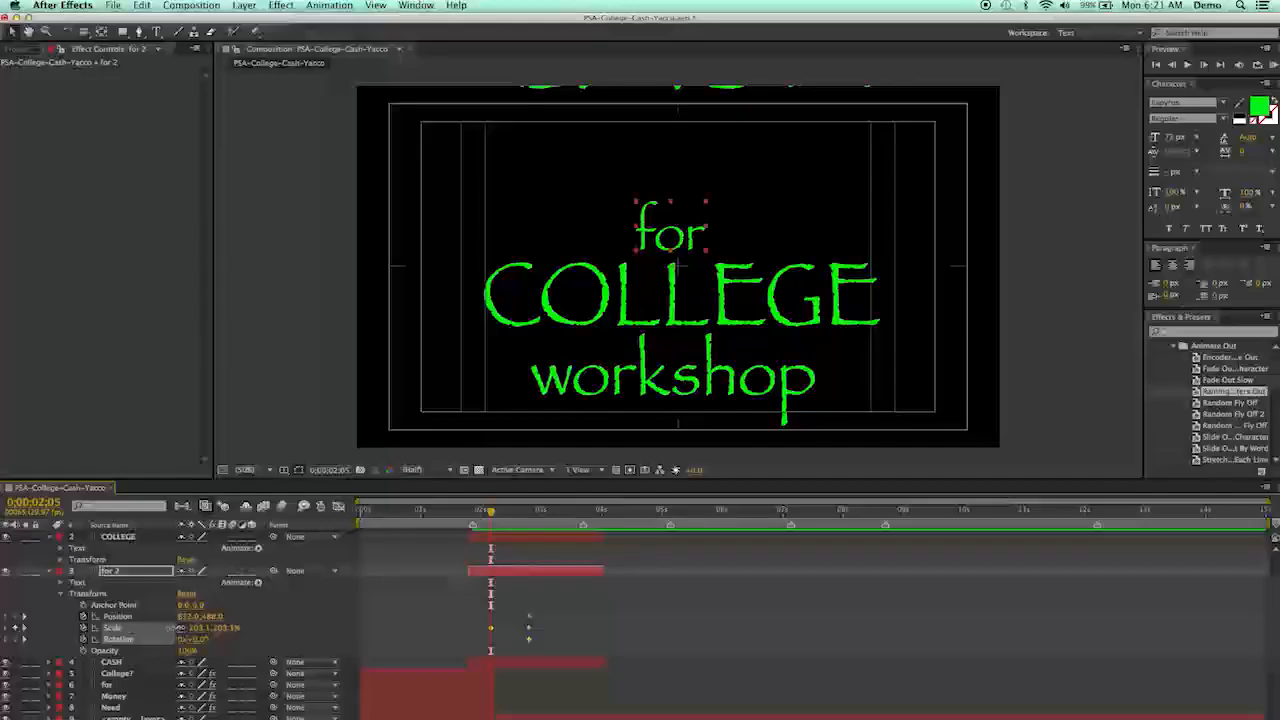
drag(171, 628, 22, 614)
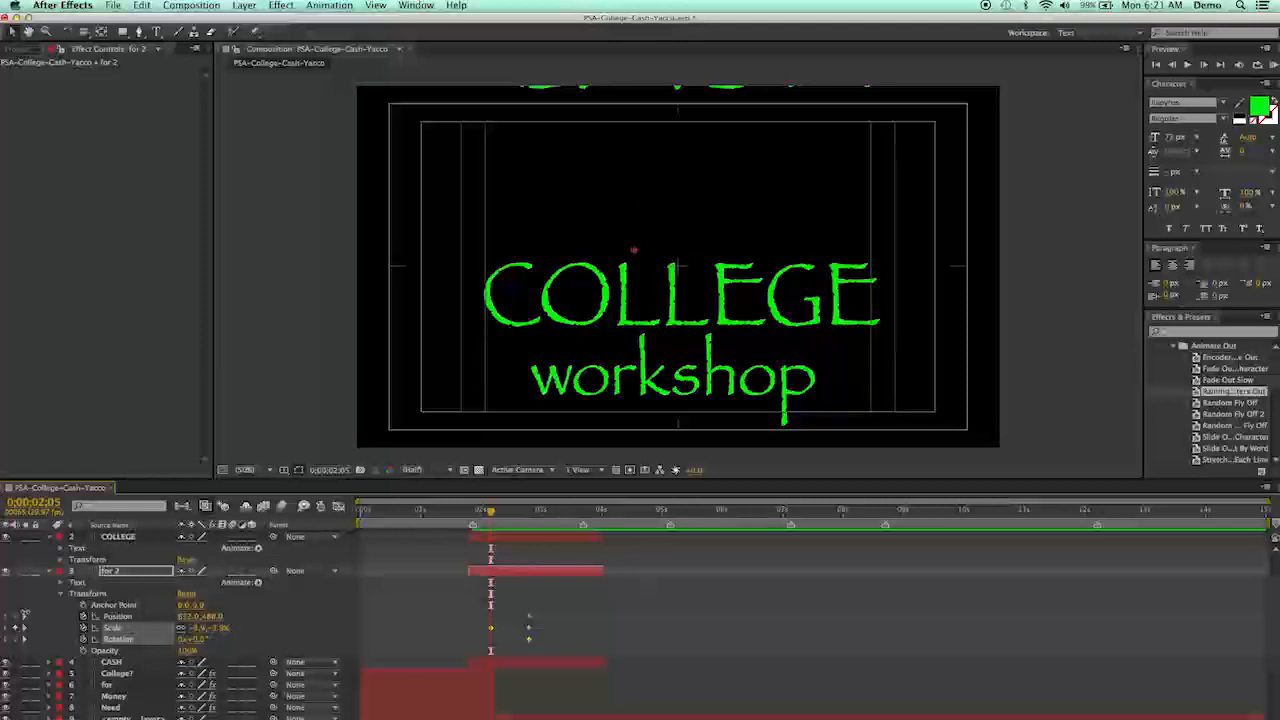
drag(26, 612, 28, 617)
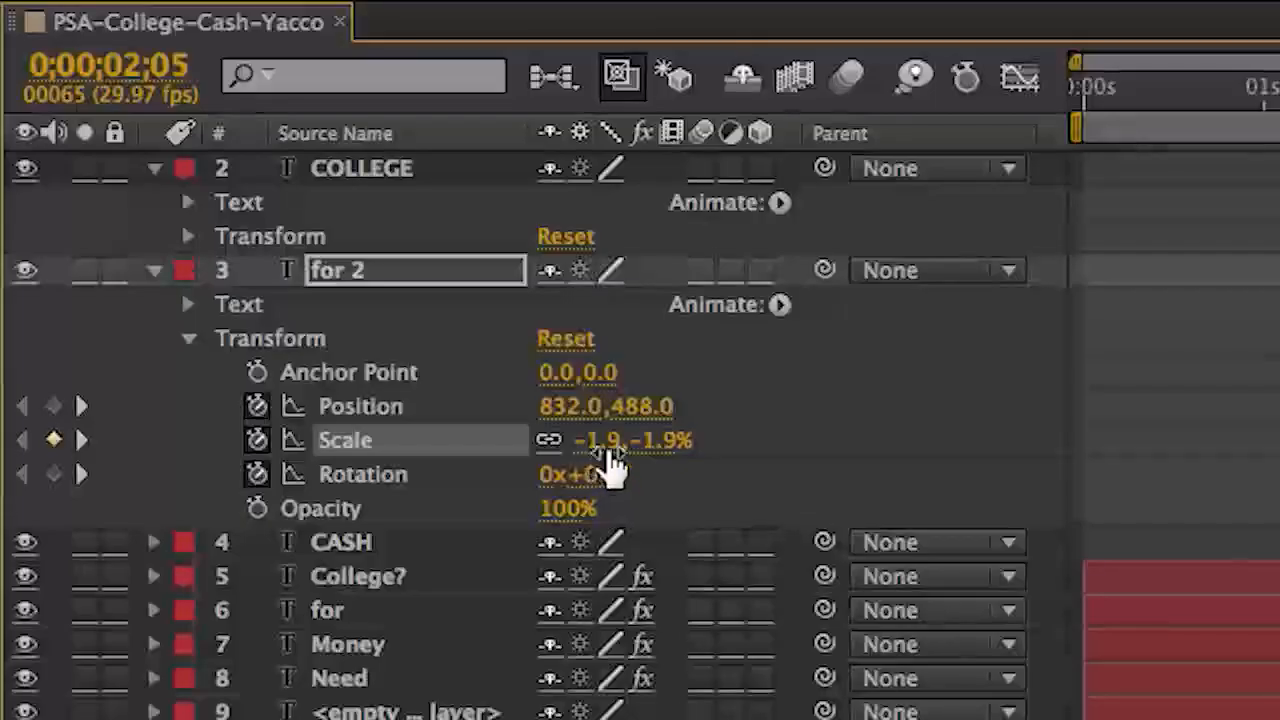
click(196, 629)
key(BackSpace)
text(0)
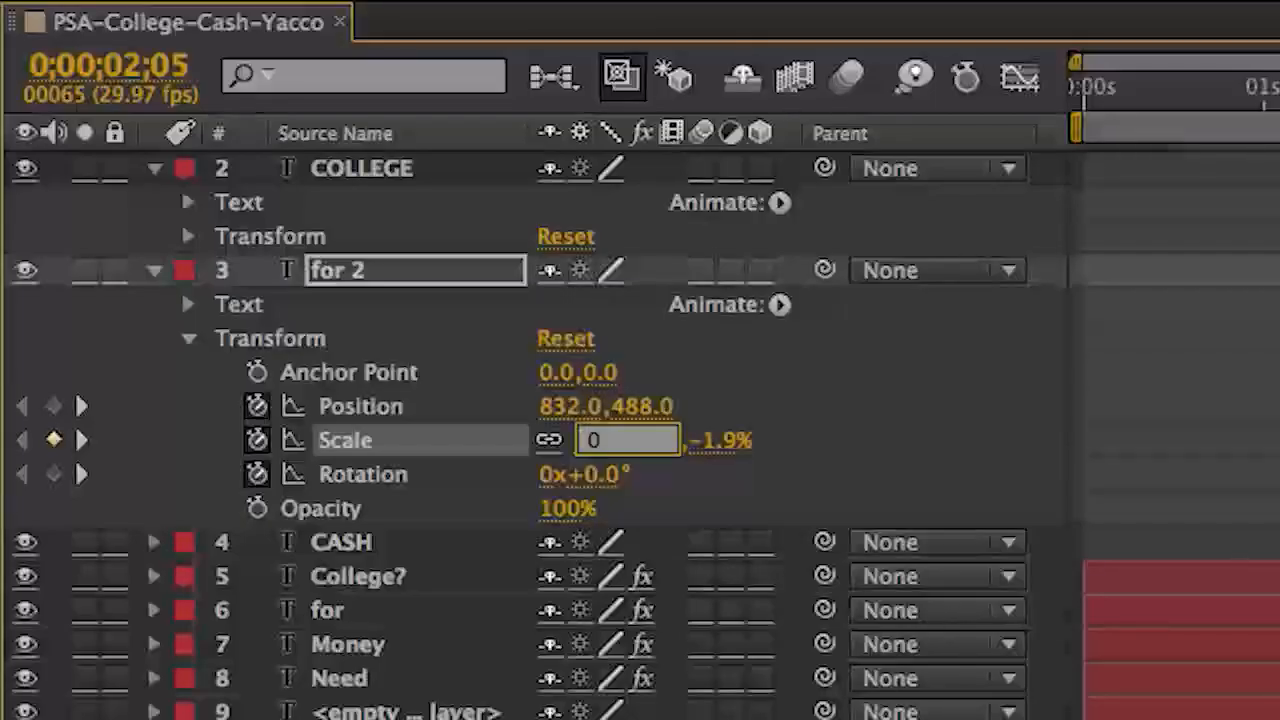
key(Tab)
text(0)
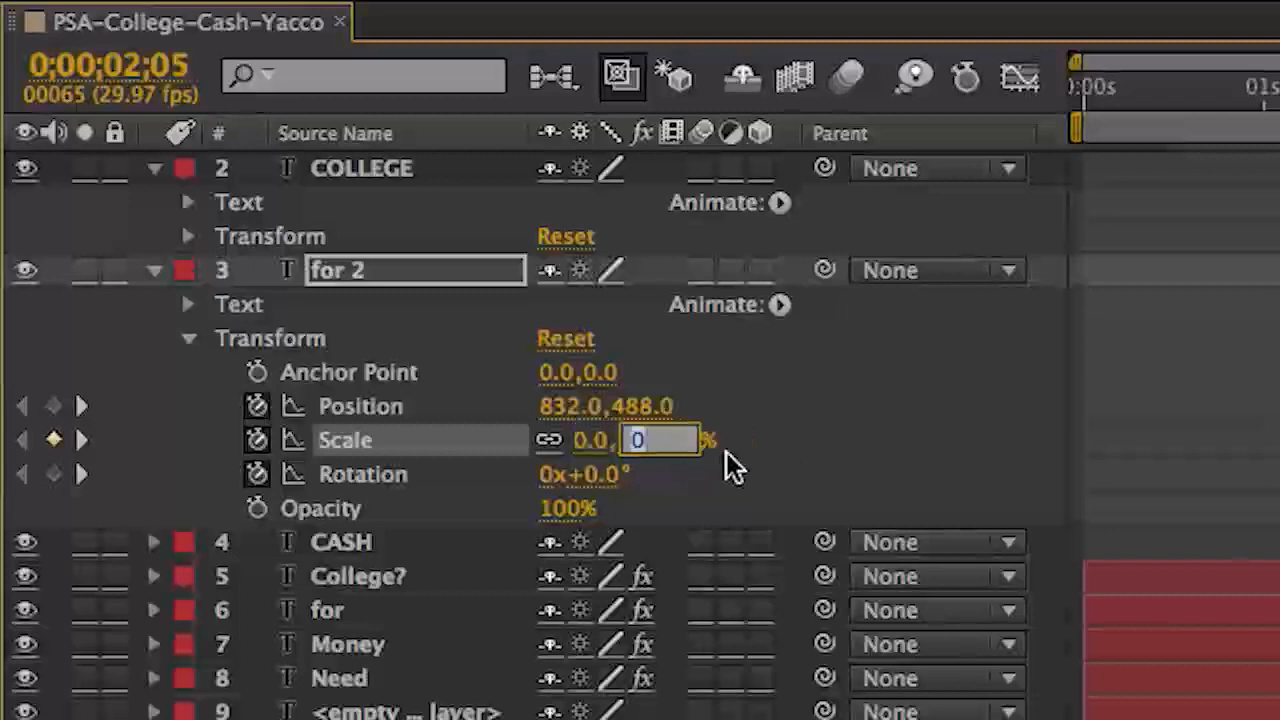
key(Tab)
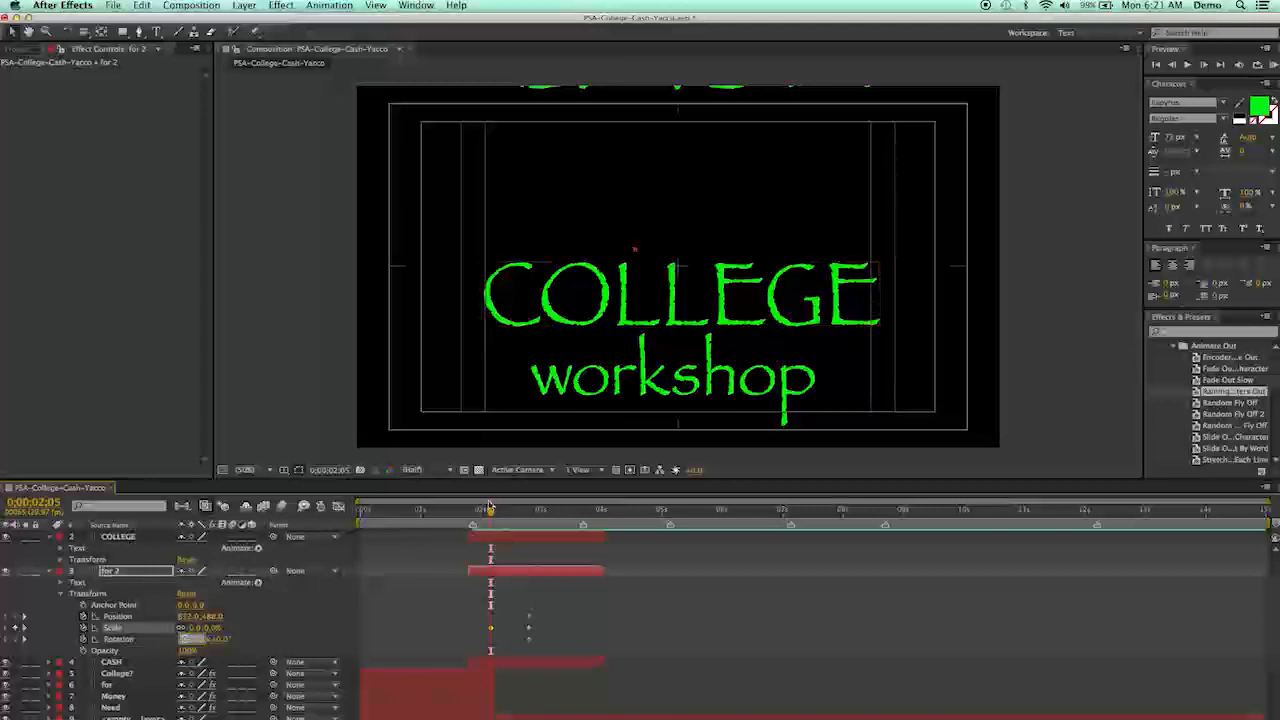
drag(490, 513, 462, 515)
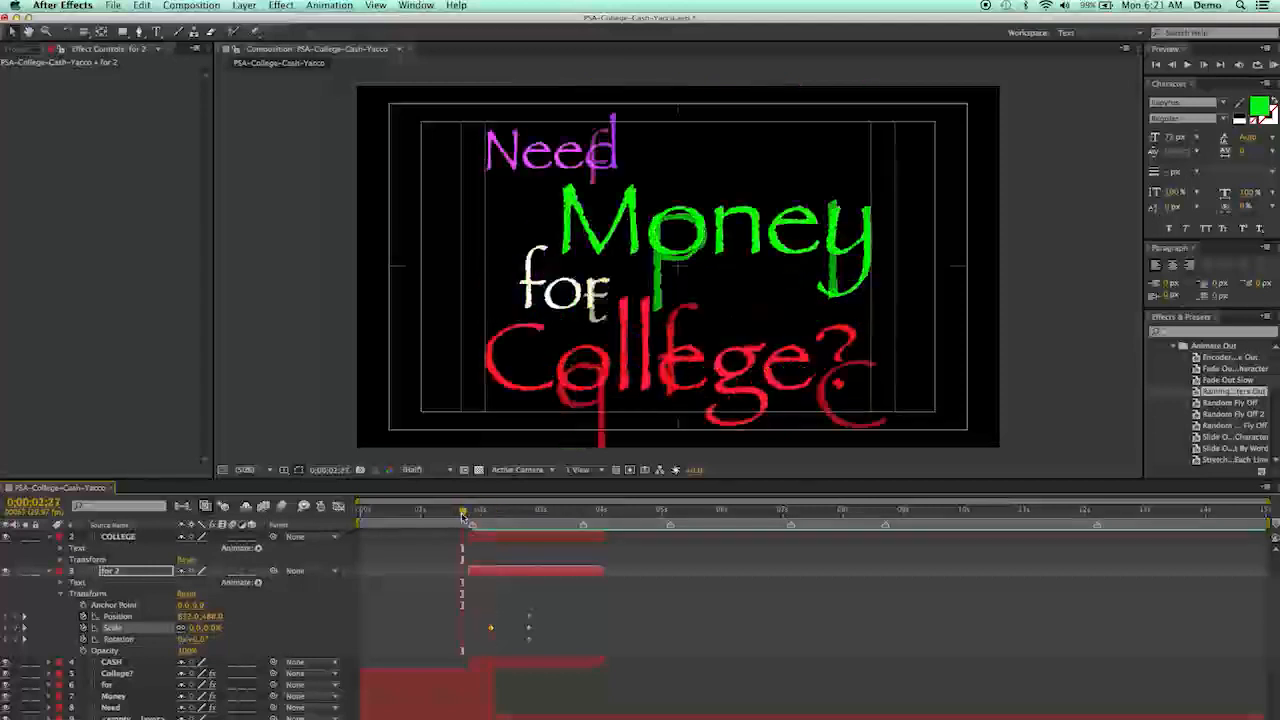
key(space)
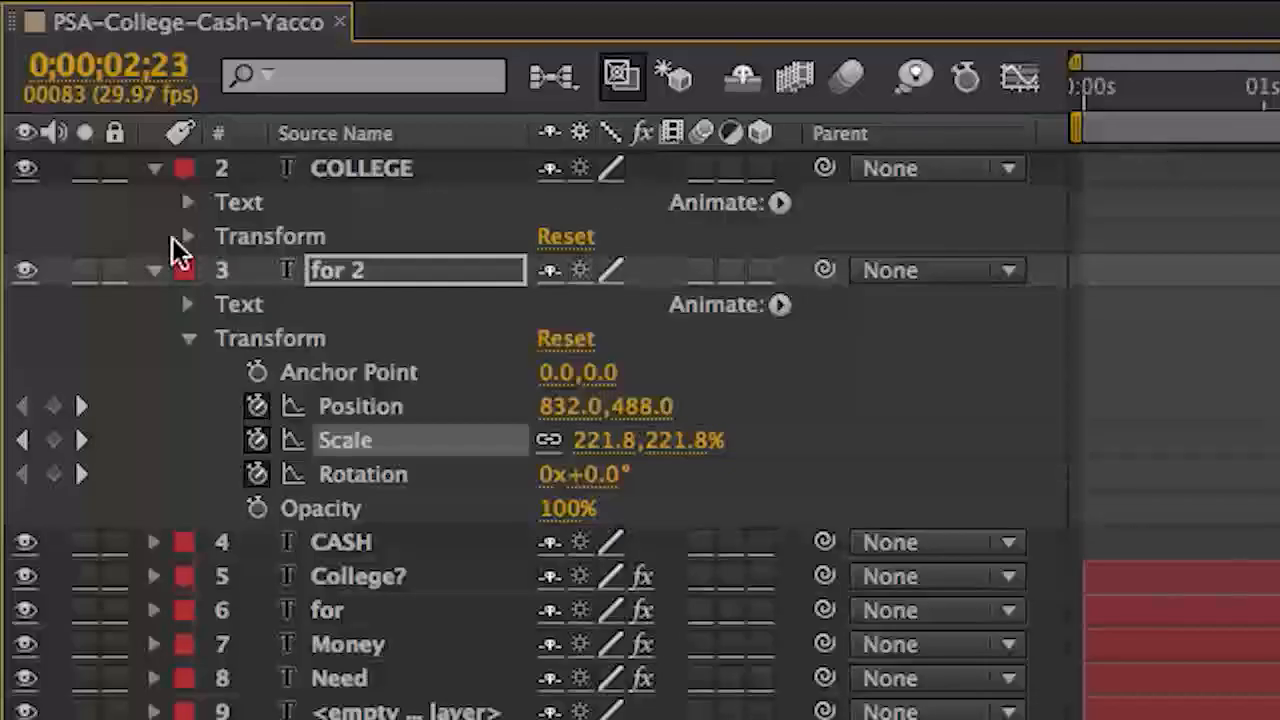
Collapse the for 2 layer and set Position, Scale and Rotation keyframes on the COLLEGE layer at 0;00;03;04.
click(154, 270)
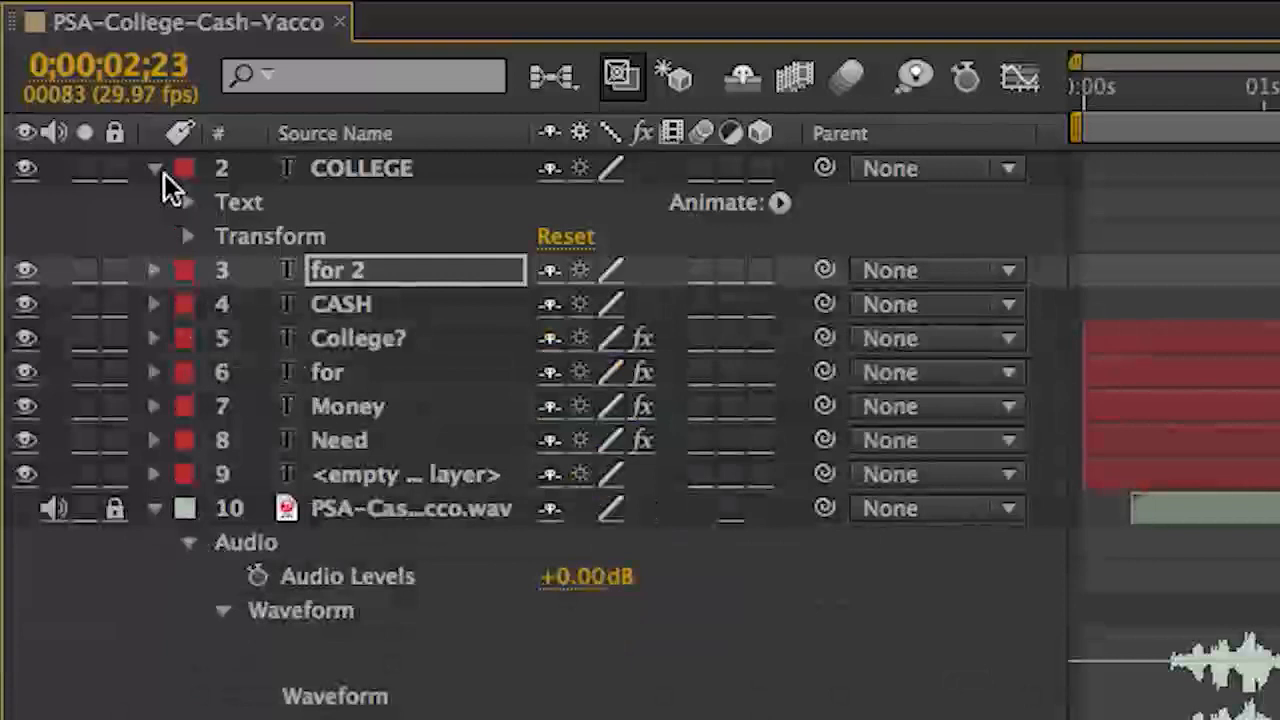
click(190, 236)
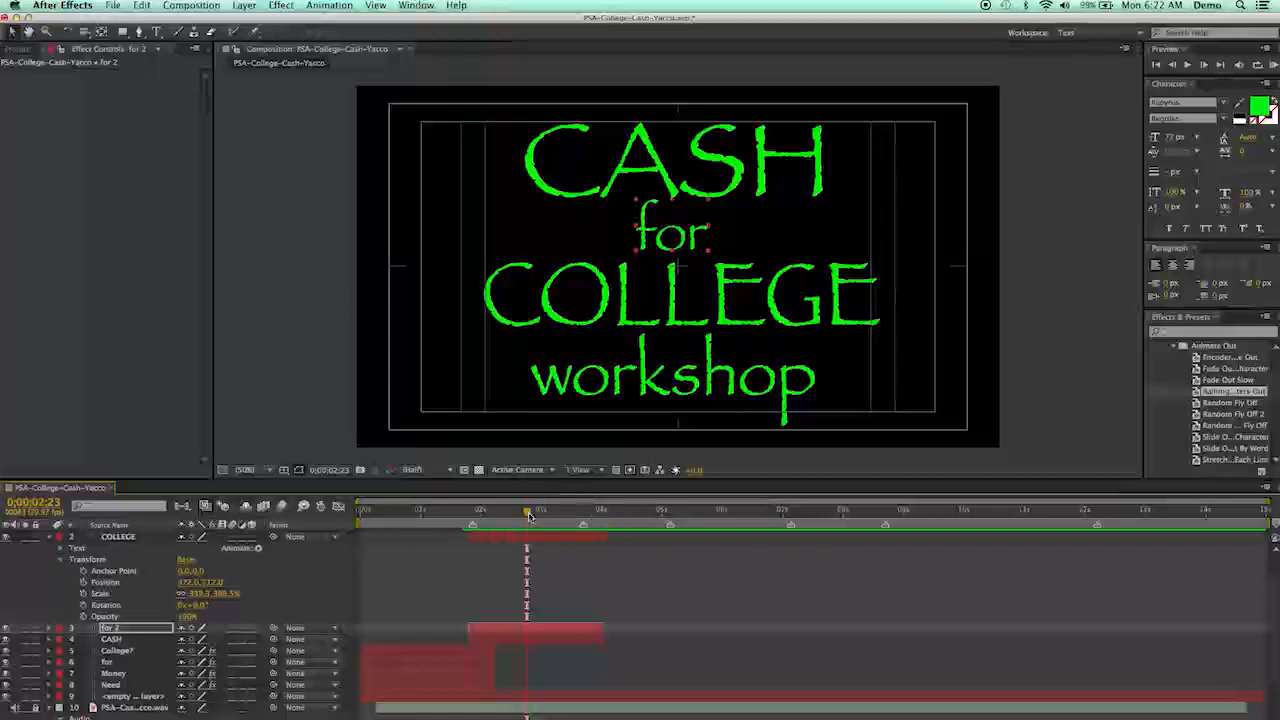
drag(509, 513, 550, 523)
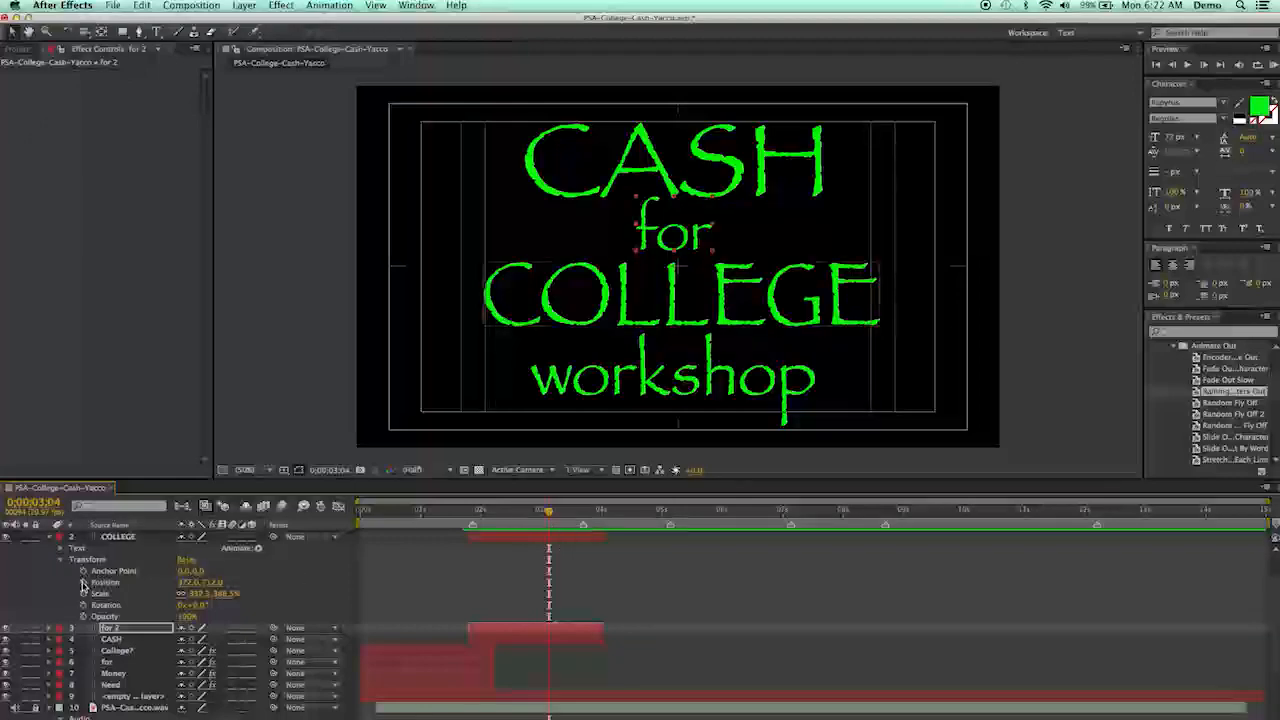
click(83, 582)
click(83, 593)
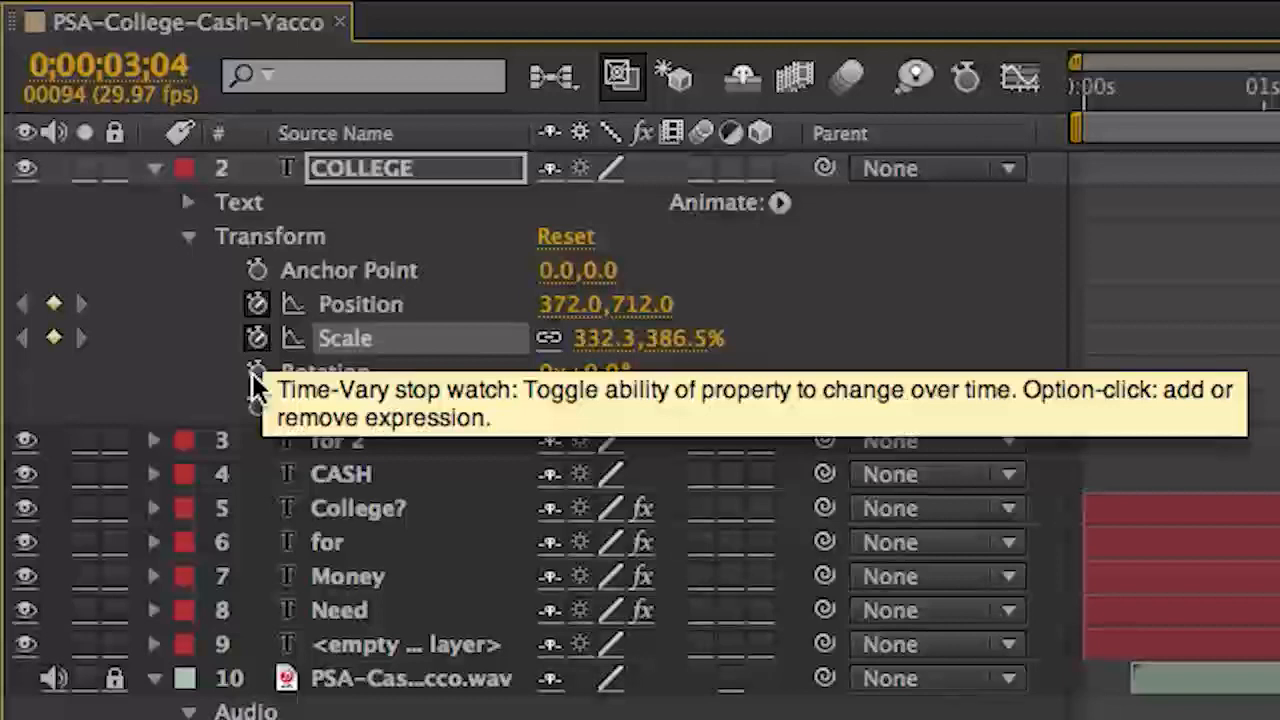
click(254, 374)
click(254, 374)
click(258, 373)
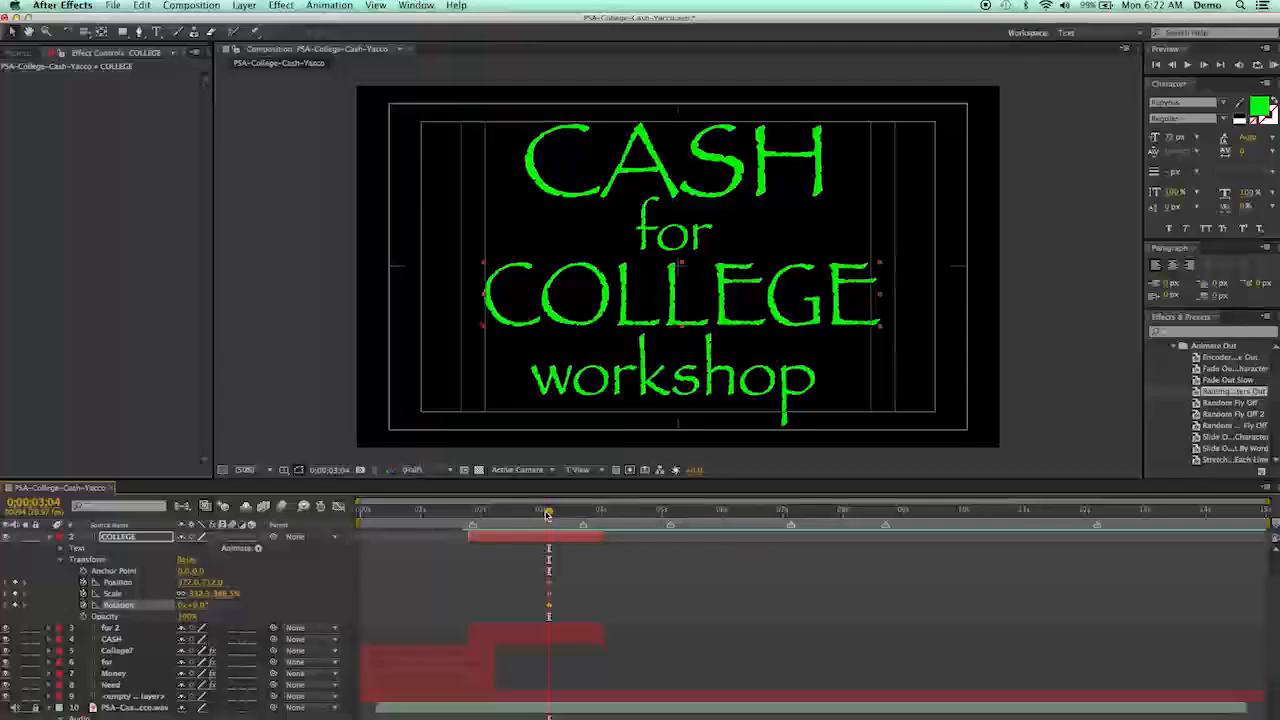
Move the COLLEGE layer horizontally past the frame's right edge at 0;00;02;05 and preview its entrance from 0;00;01;17.
drag(547, 514, 491, 515)
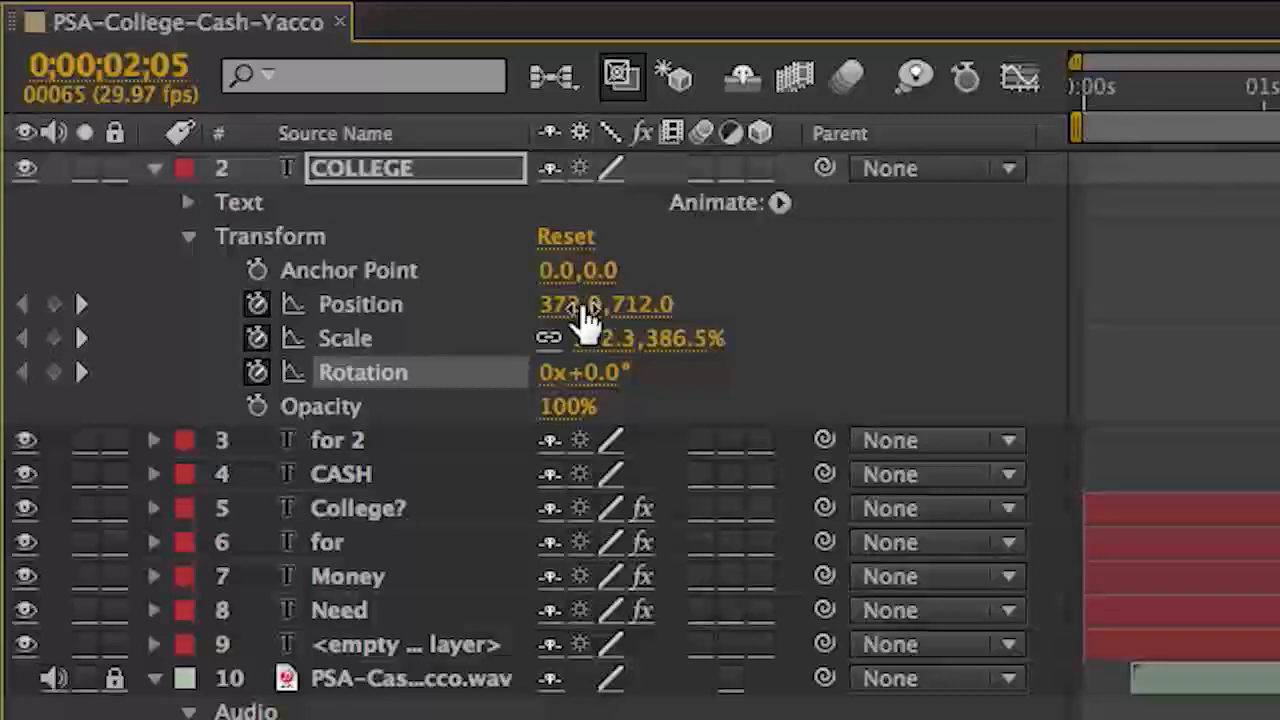
drag(585, 310, 457, 294)
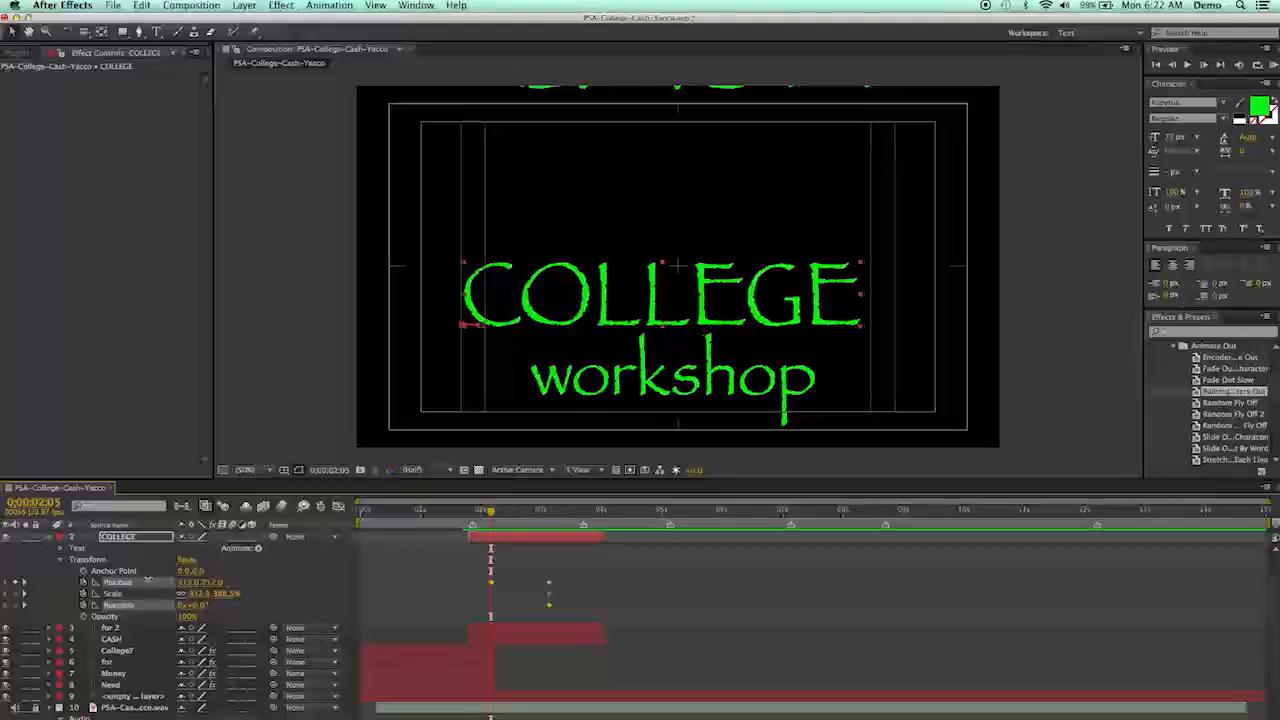
drag(236, 582, 1206, 568)
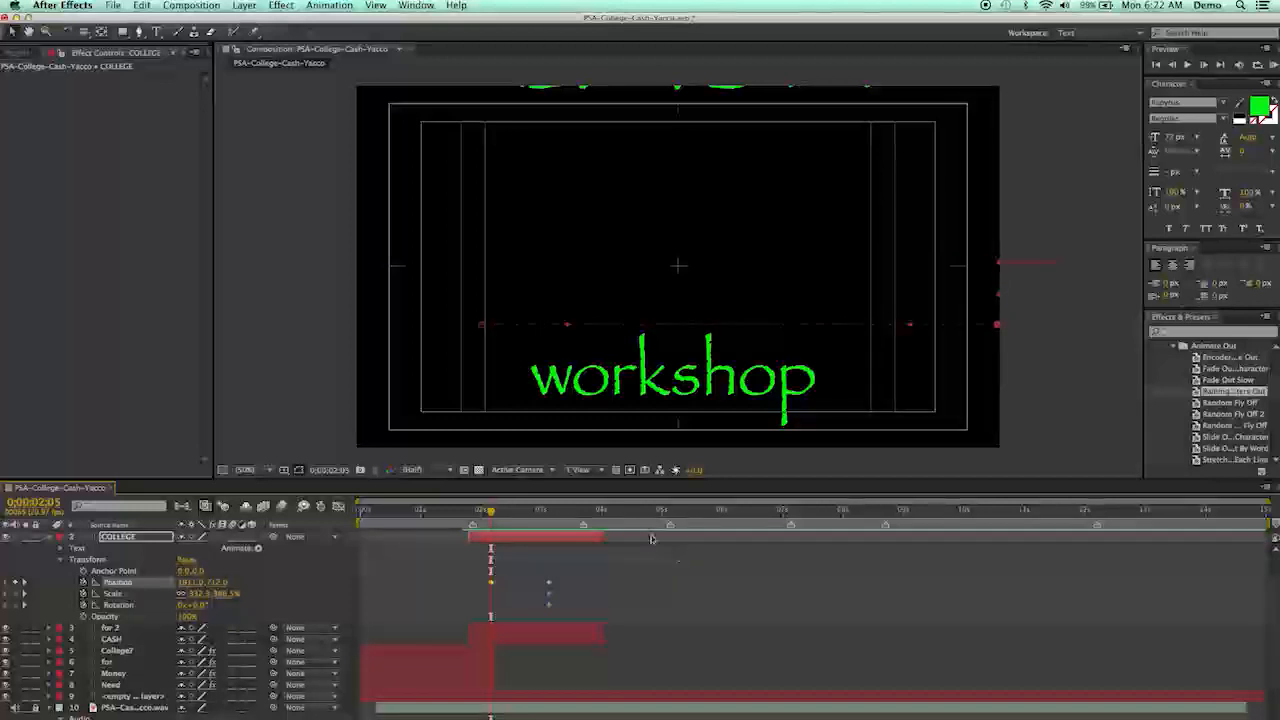
drag(493, 518, 459, 517)
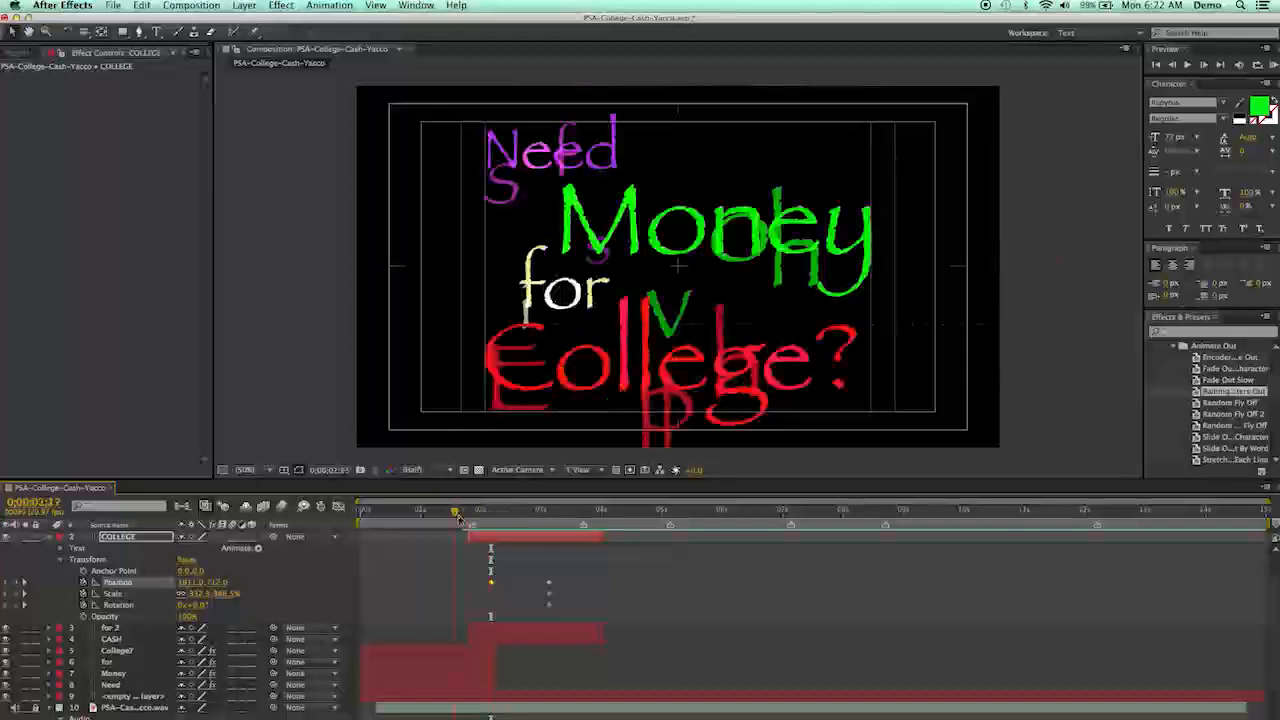
key(space)
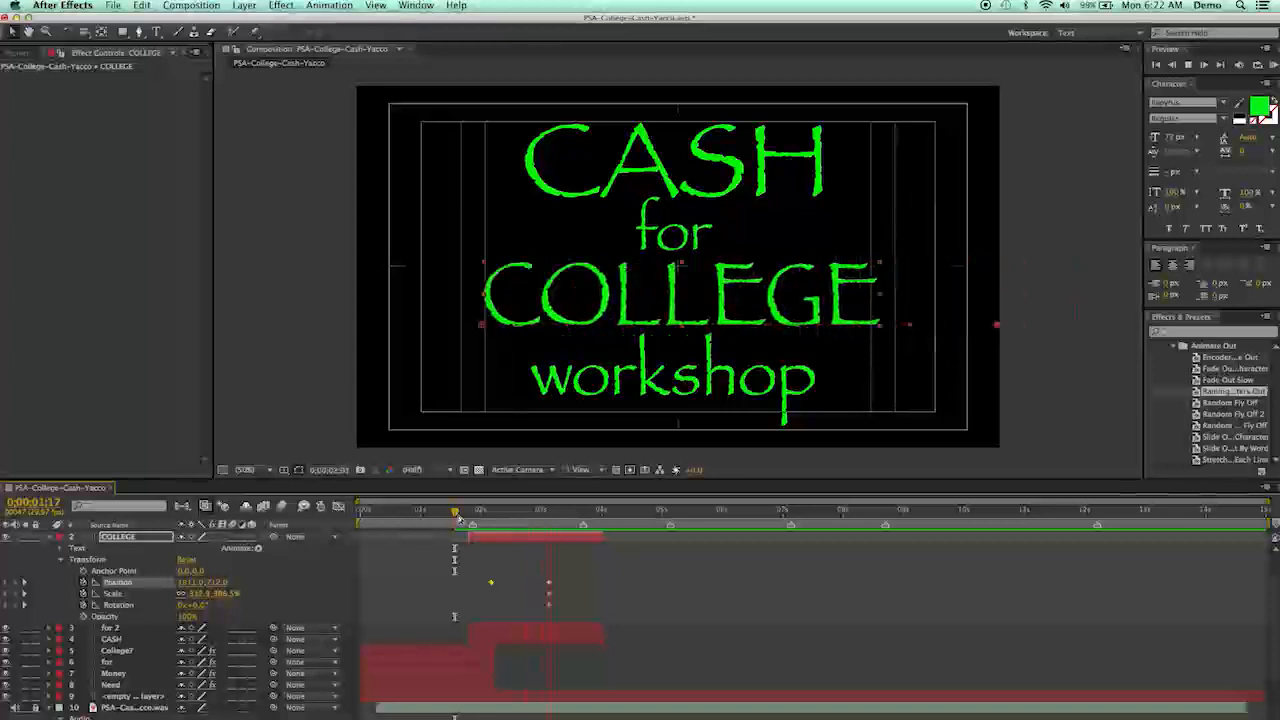
key(space)
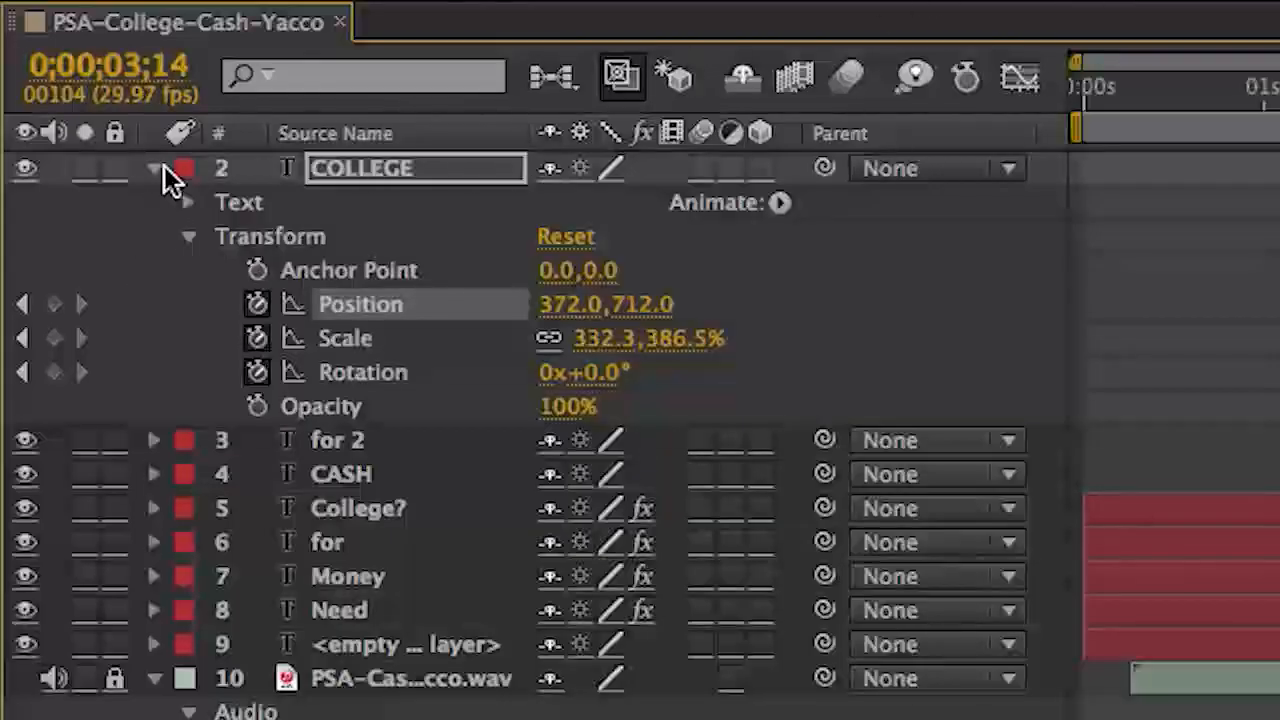
Collapse the COLLEGE layer and set Position, Scale and Rotation keyframes on the workshop layer at 0;00;03;17.
click(158, 170)
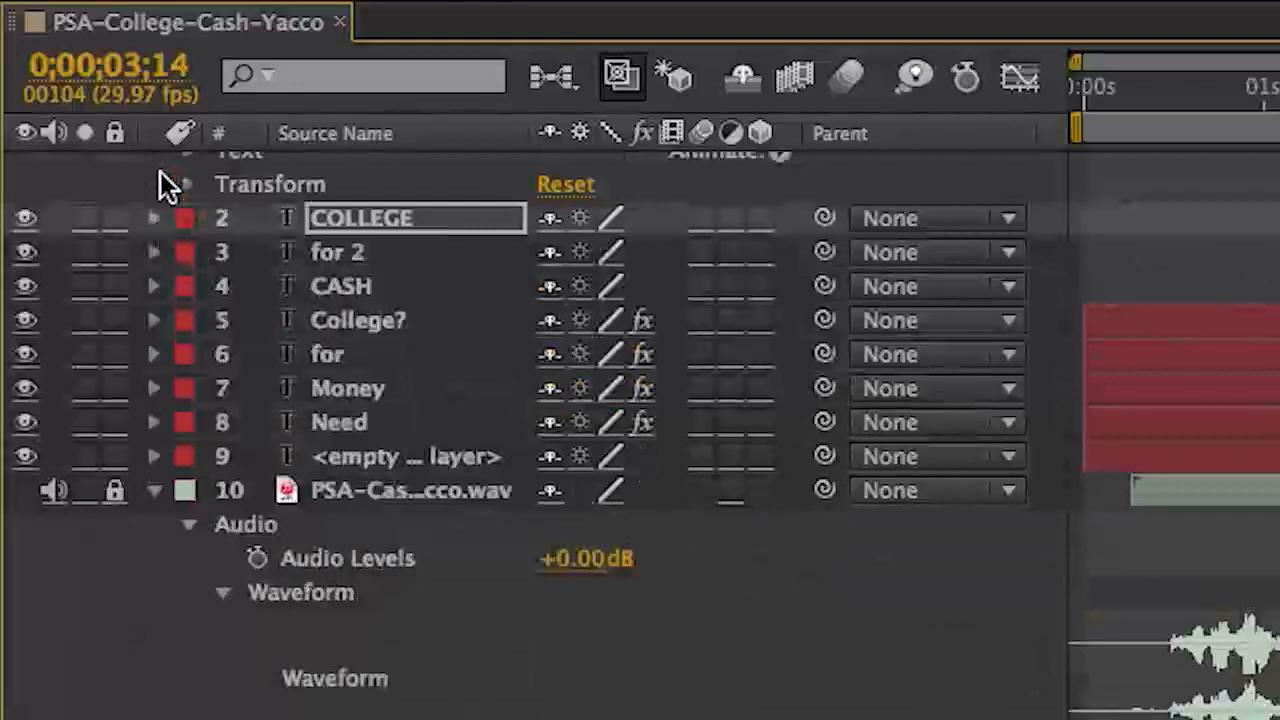
scroll(223, 268, up, 1)
click(192, 247)
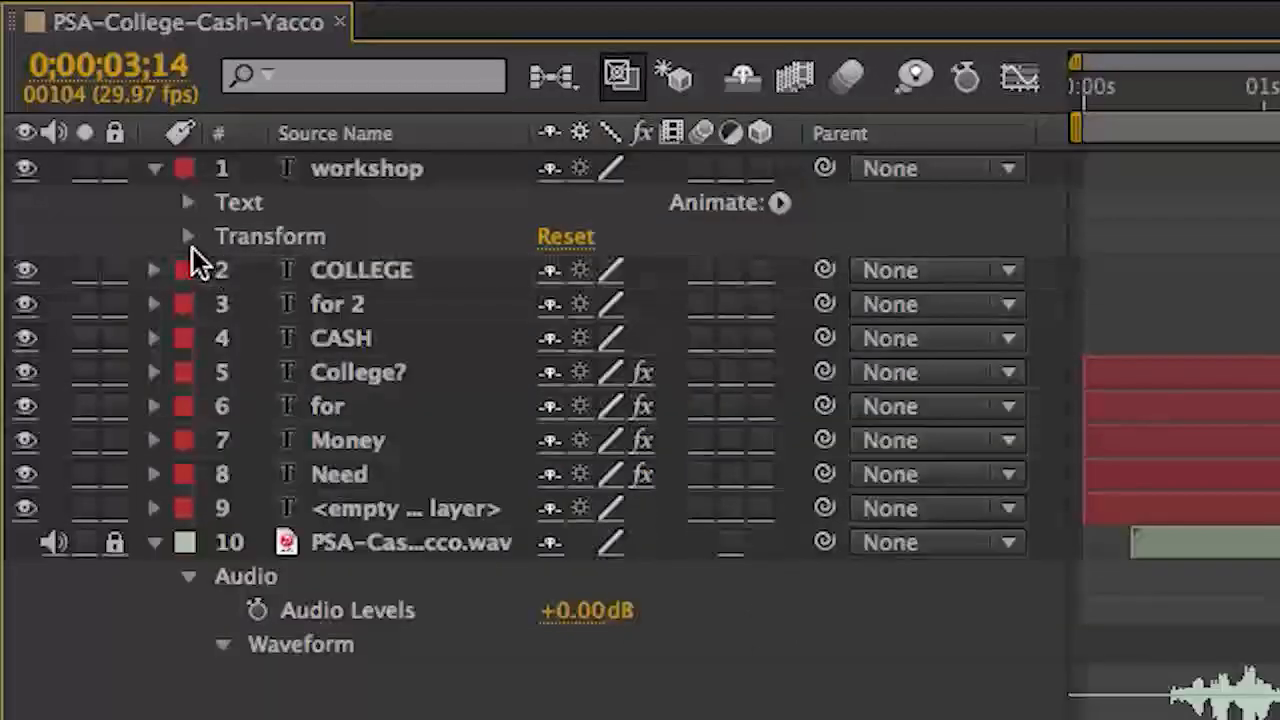
click(190, 237)
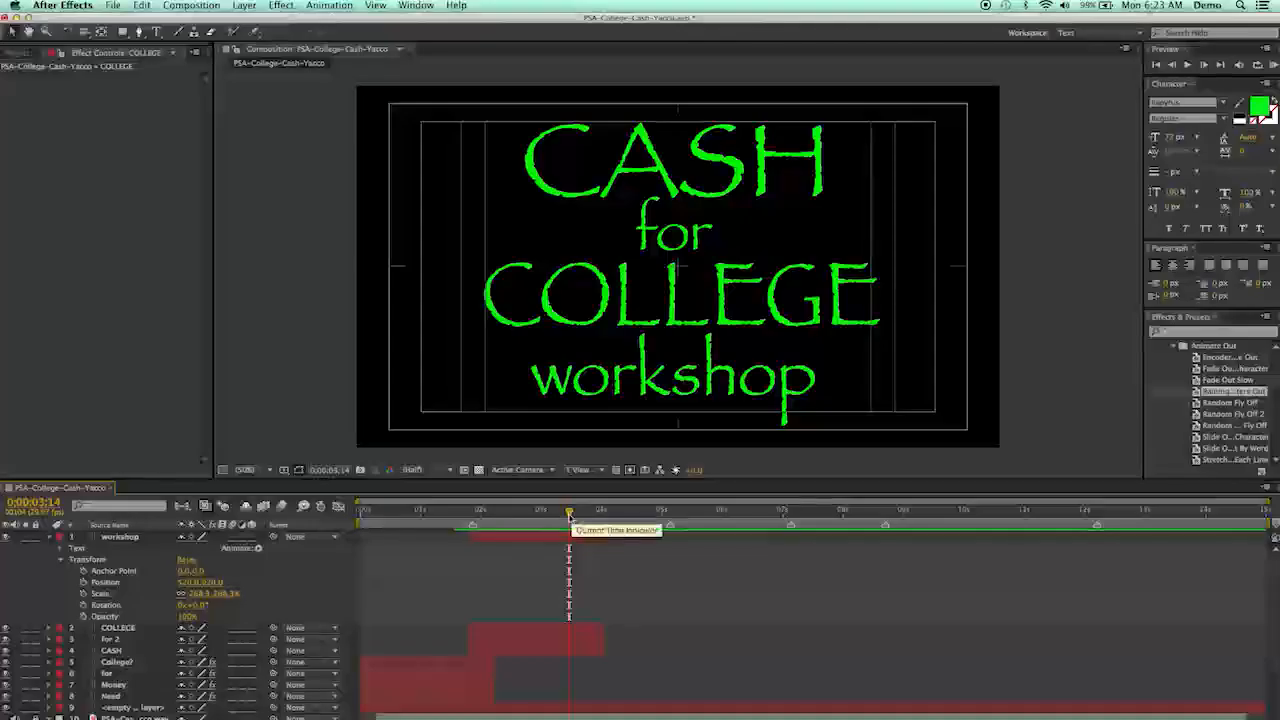
mouse_move(570, 513)
mouse_down()
mouse_move(535, 515)
mouse_move(555, 518)
mouse_up()
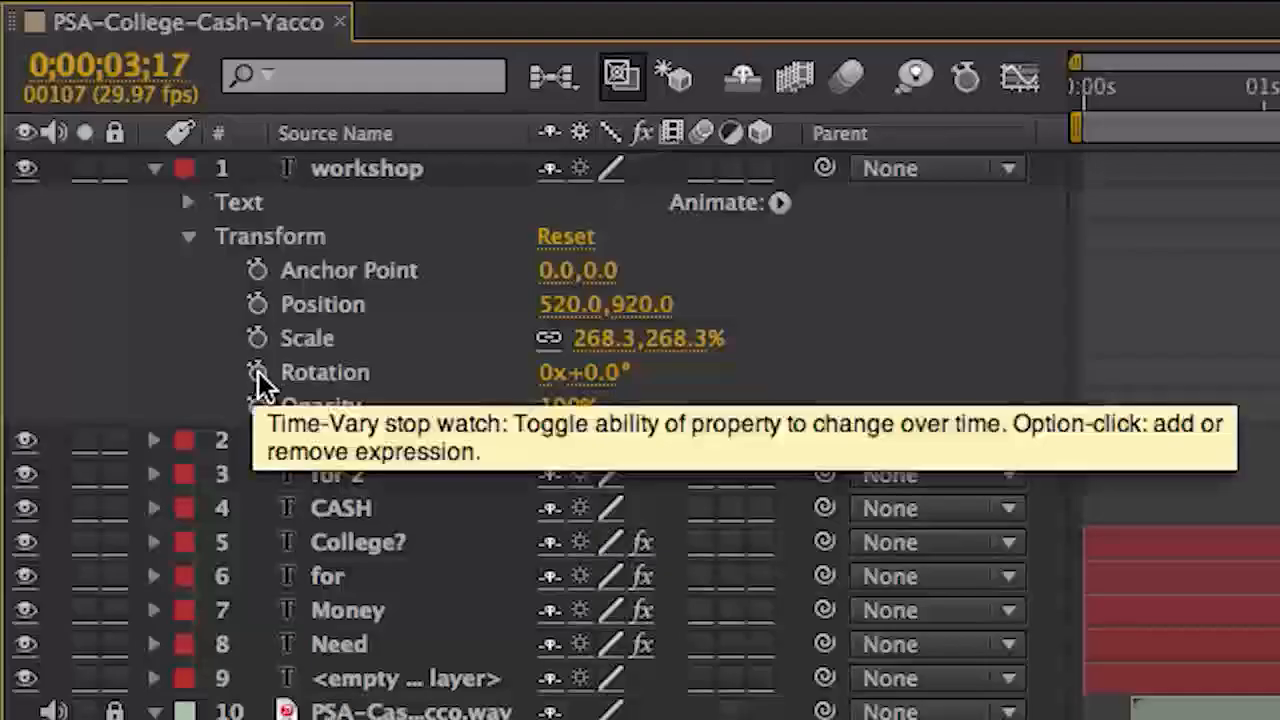
click(82, 605)
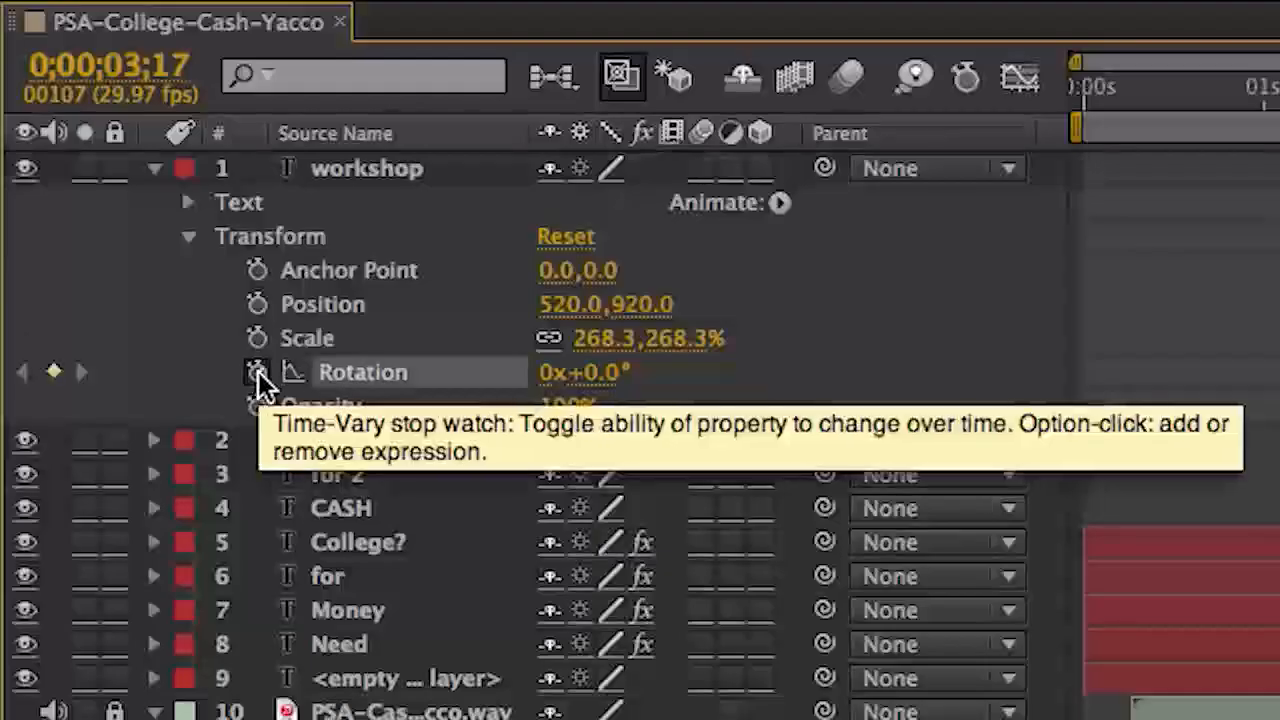
click(257, 338)
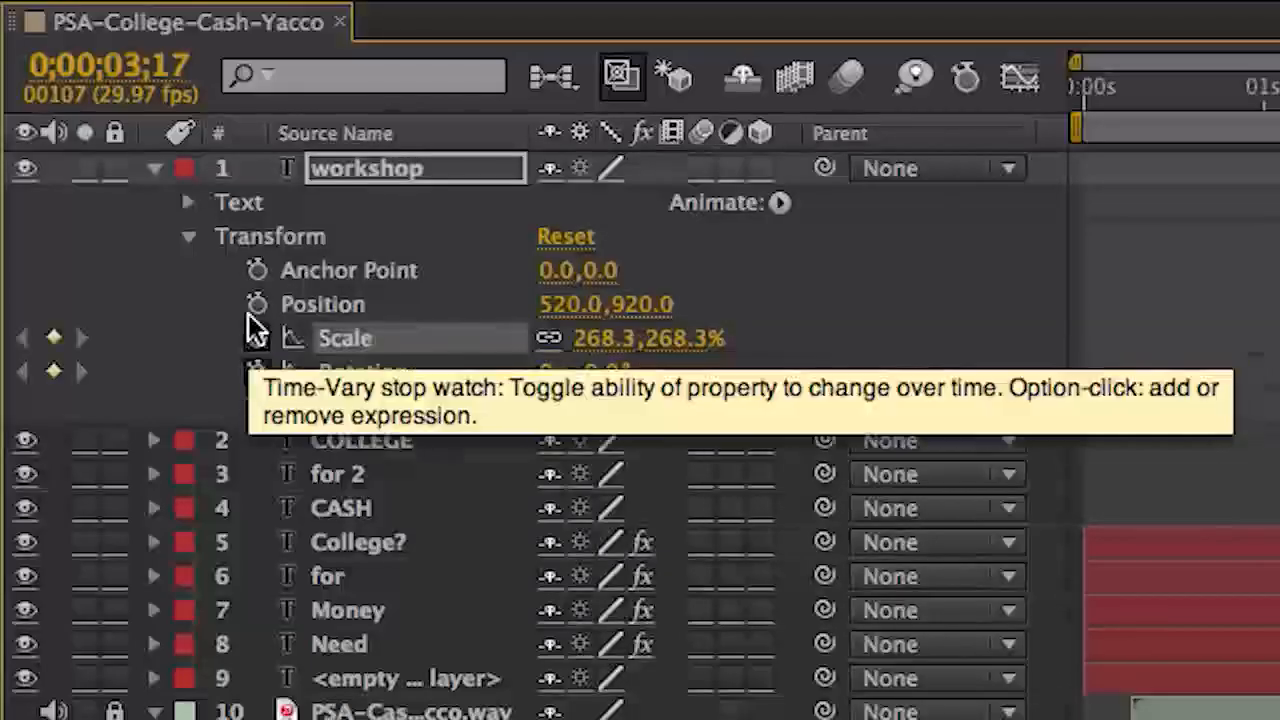
click(257, 304)
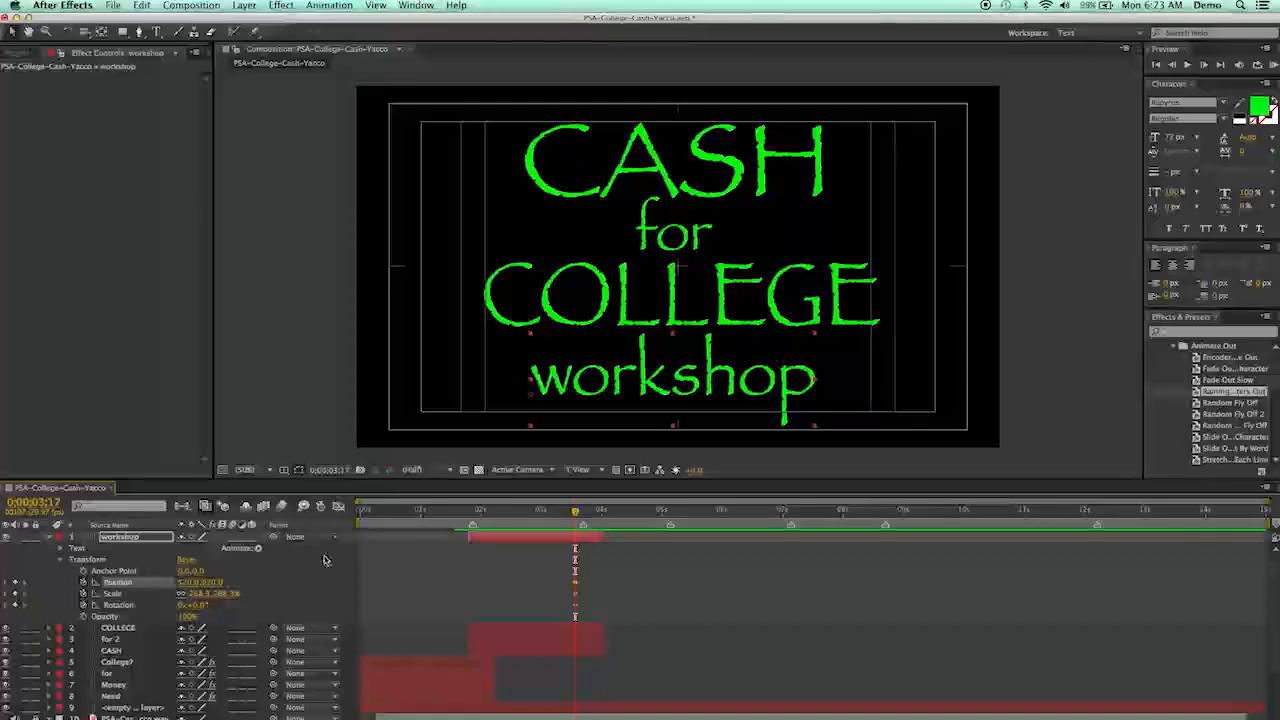
At 0;00;02;11, enlarge the workshop text to about 520% and move it down below the frame's lower edge.
drag(576, 518, 503, 519)
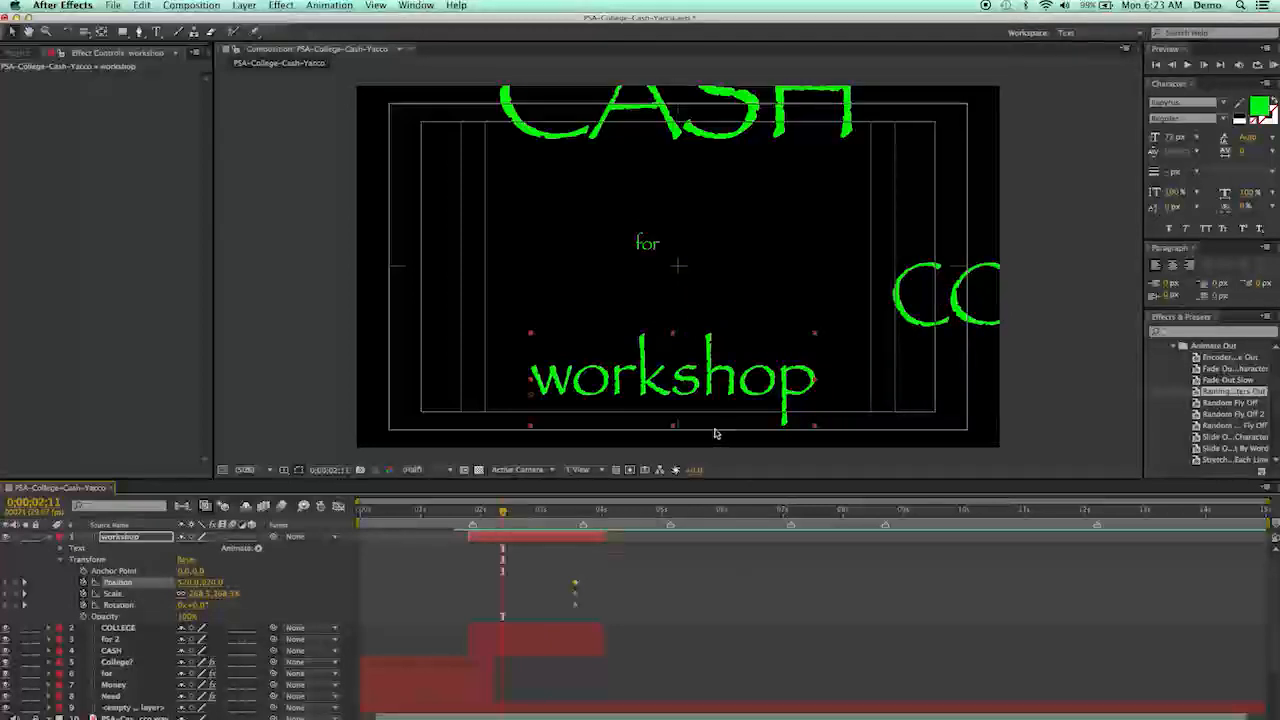
drag(816, 429, 1086, 491)
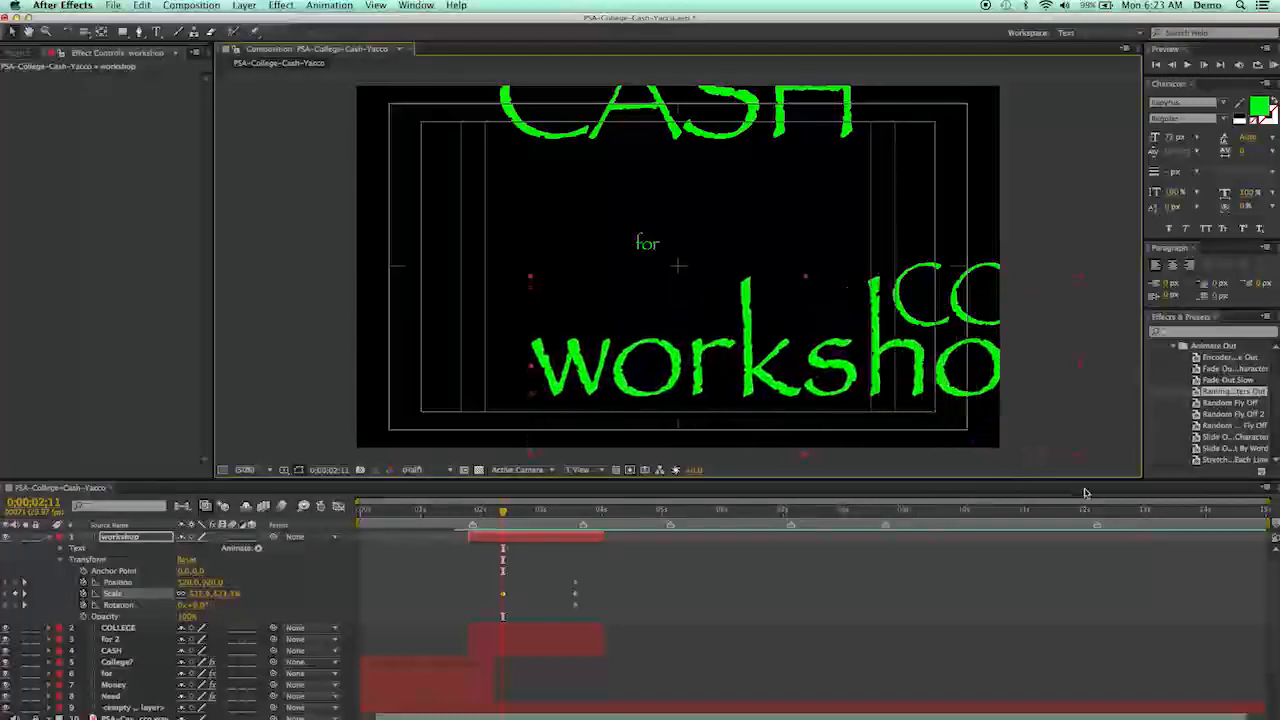
drag(851, 380, 723, 558)
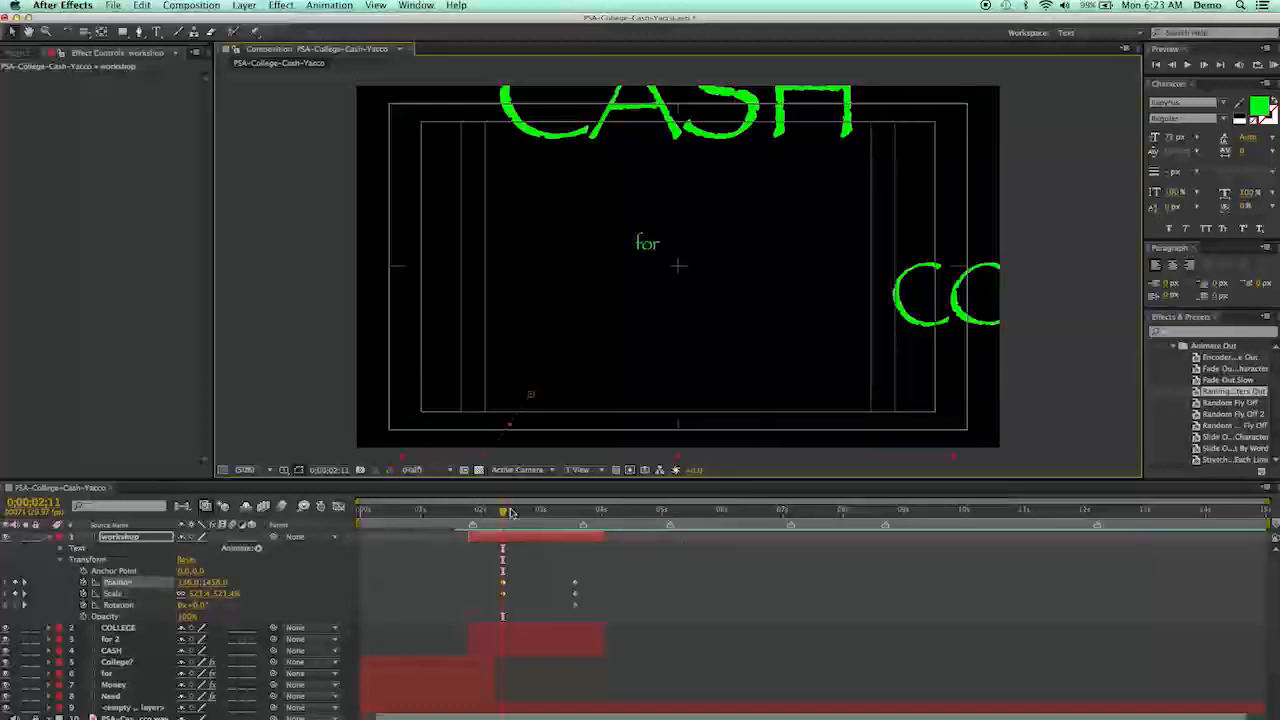
Preview the entrance of all four title words from 0;00;01;23 and again from 0;00;02;05.
drag(505, 513, 469, 515)
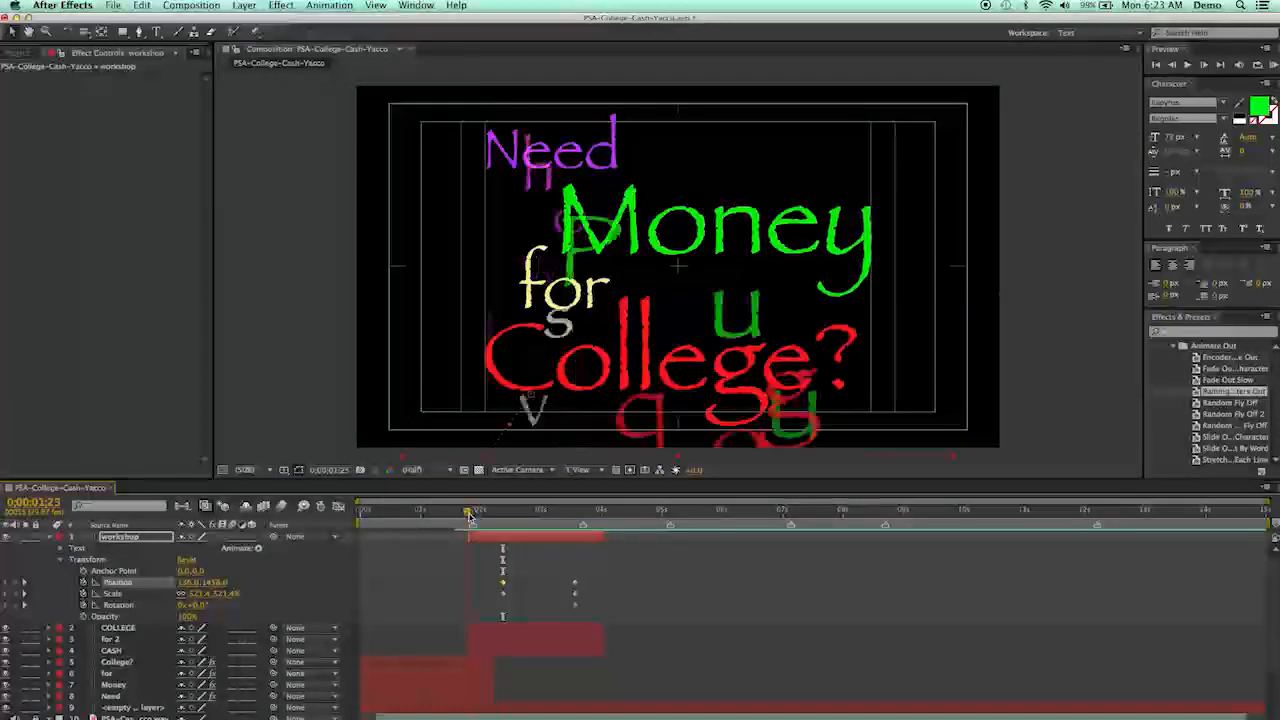
key(space)
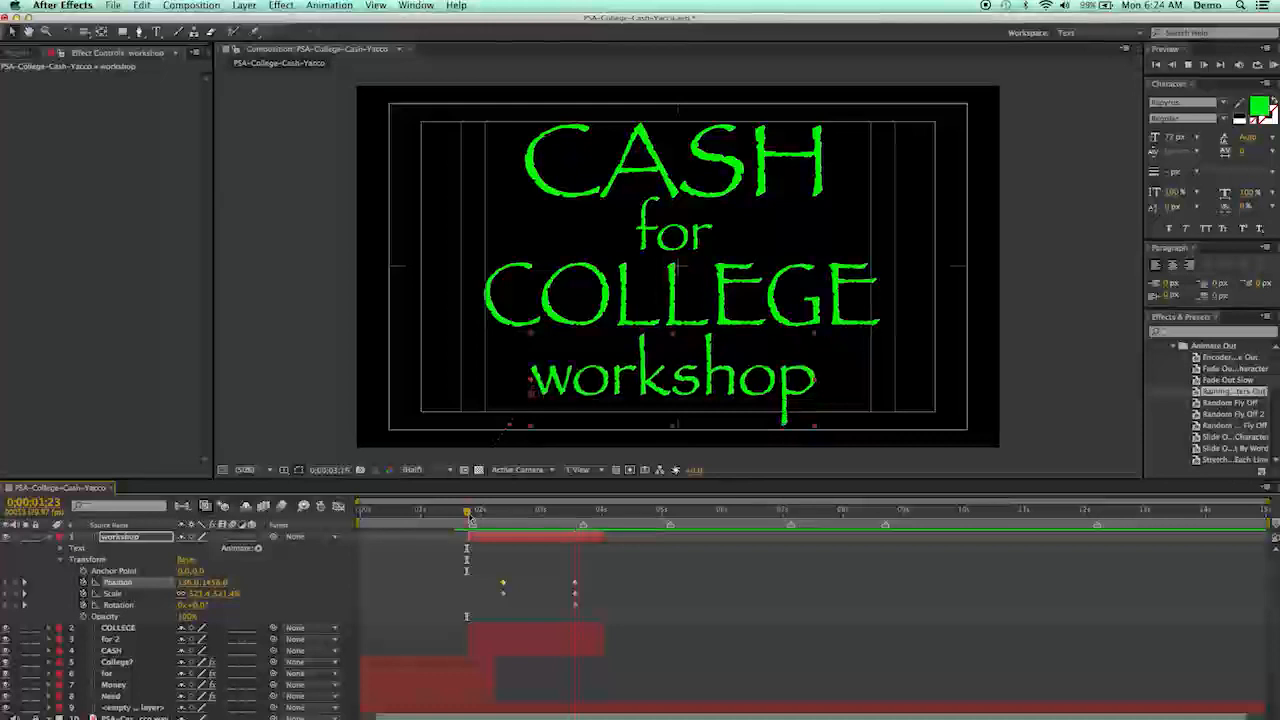
key(space)
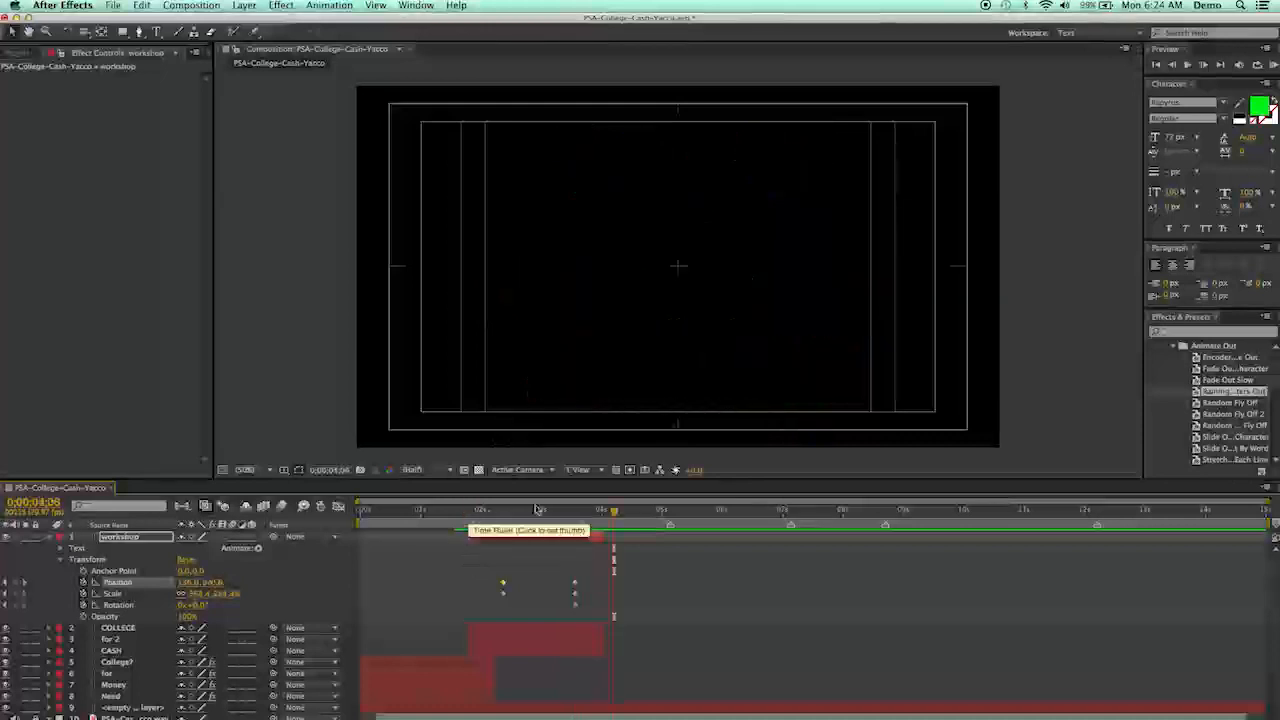
click(612, 509)
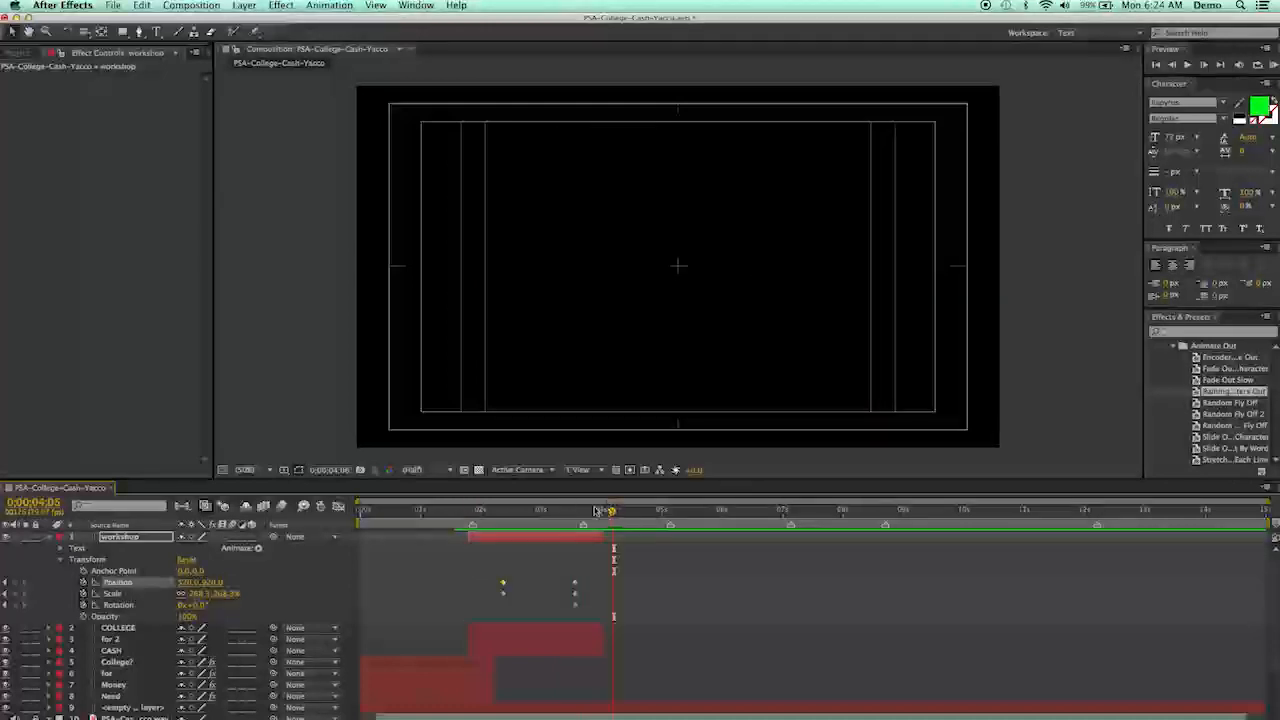
drag(597, 511, 487, 513)
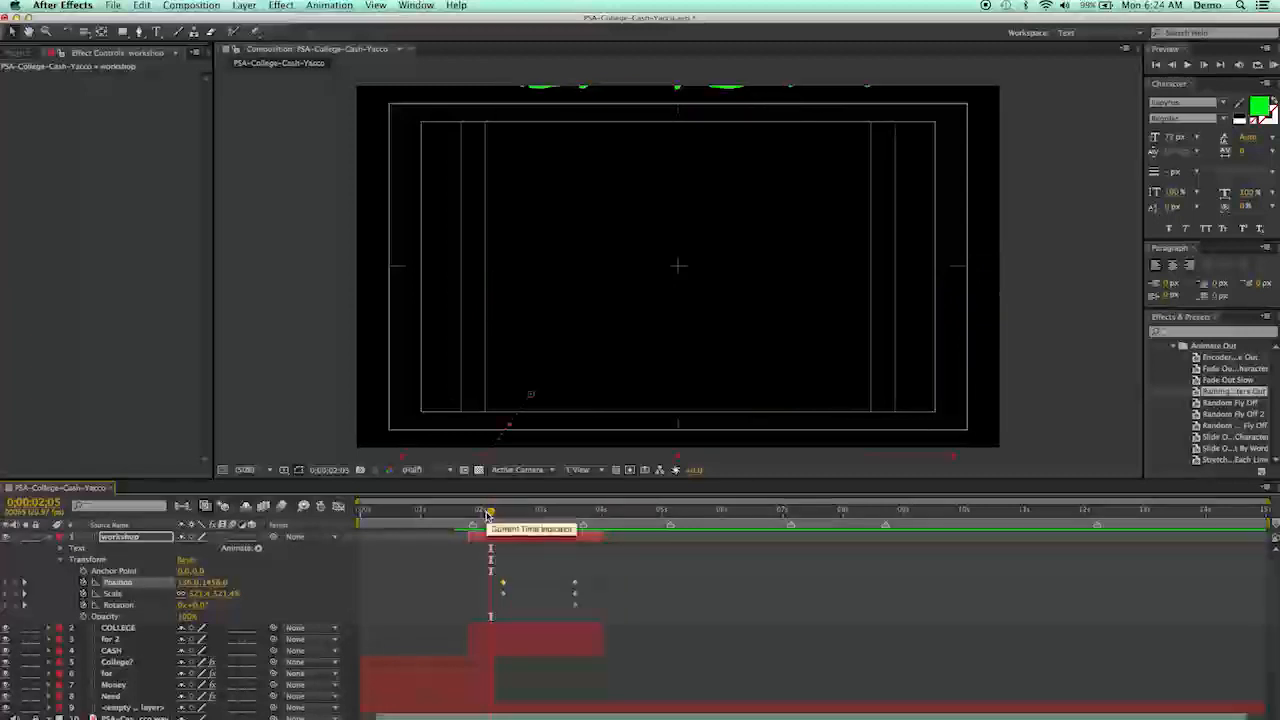
key(space)
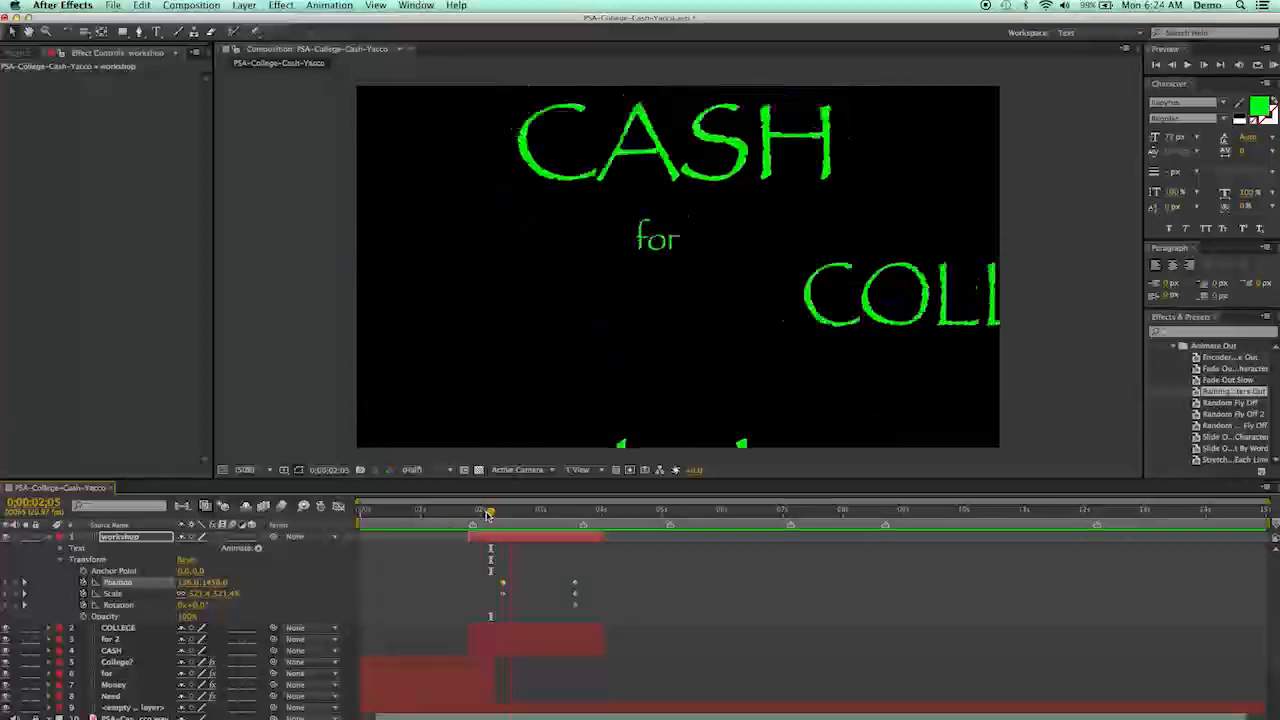
key(space)
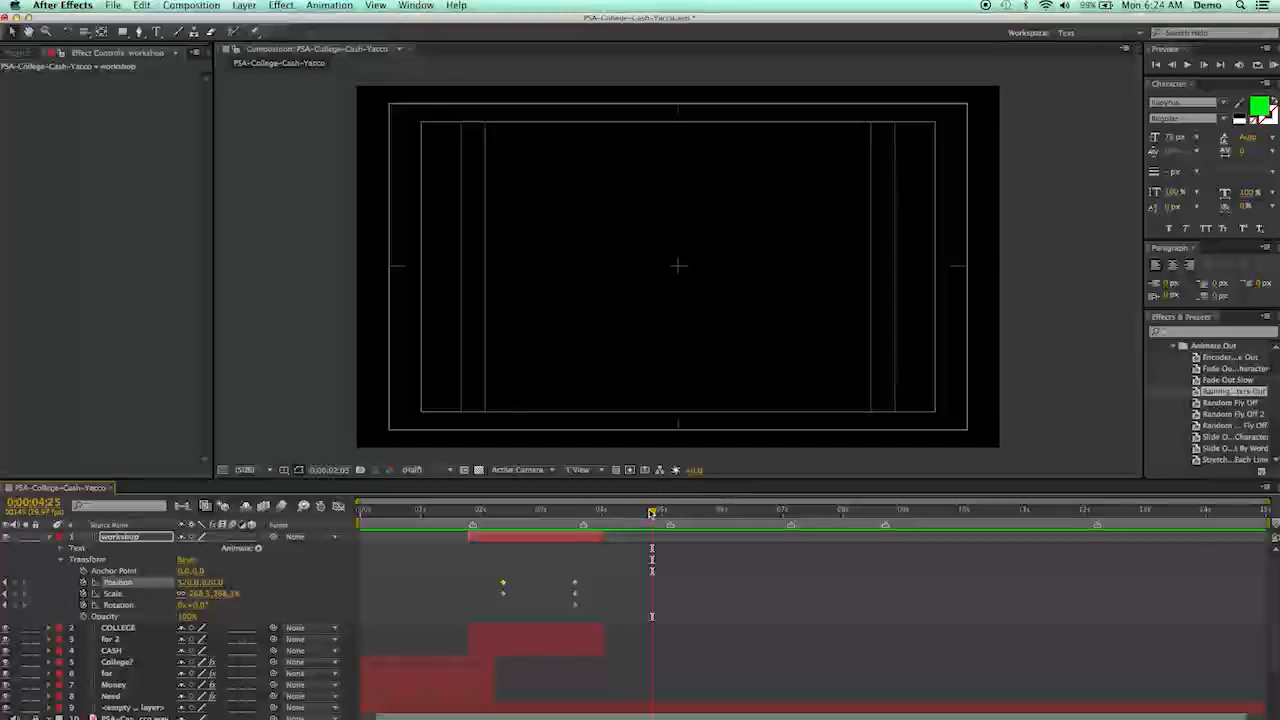
Collapse the workshop layer and extend the ends of the workshop, COLLEGE, for 2 and CASH layers to just past 0;00;05;04.
drag(651, 514, 661, 515)
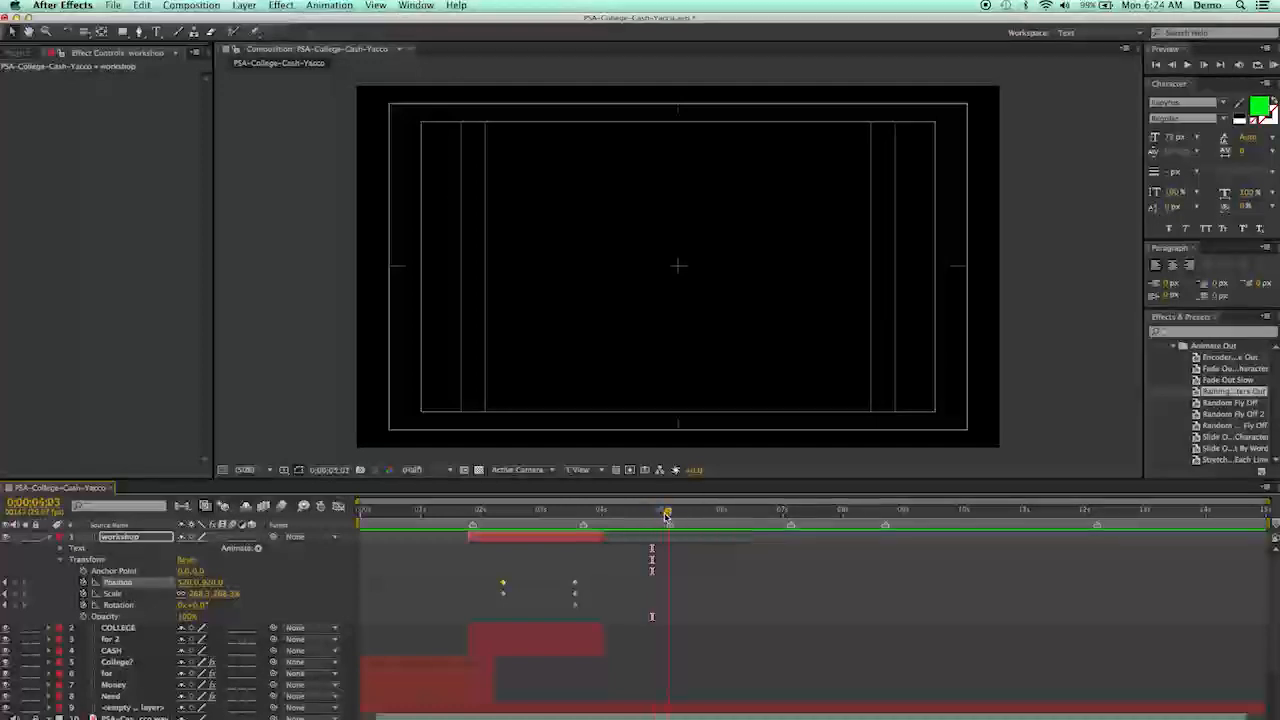
drag(669, 518, 668, 518)
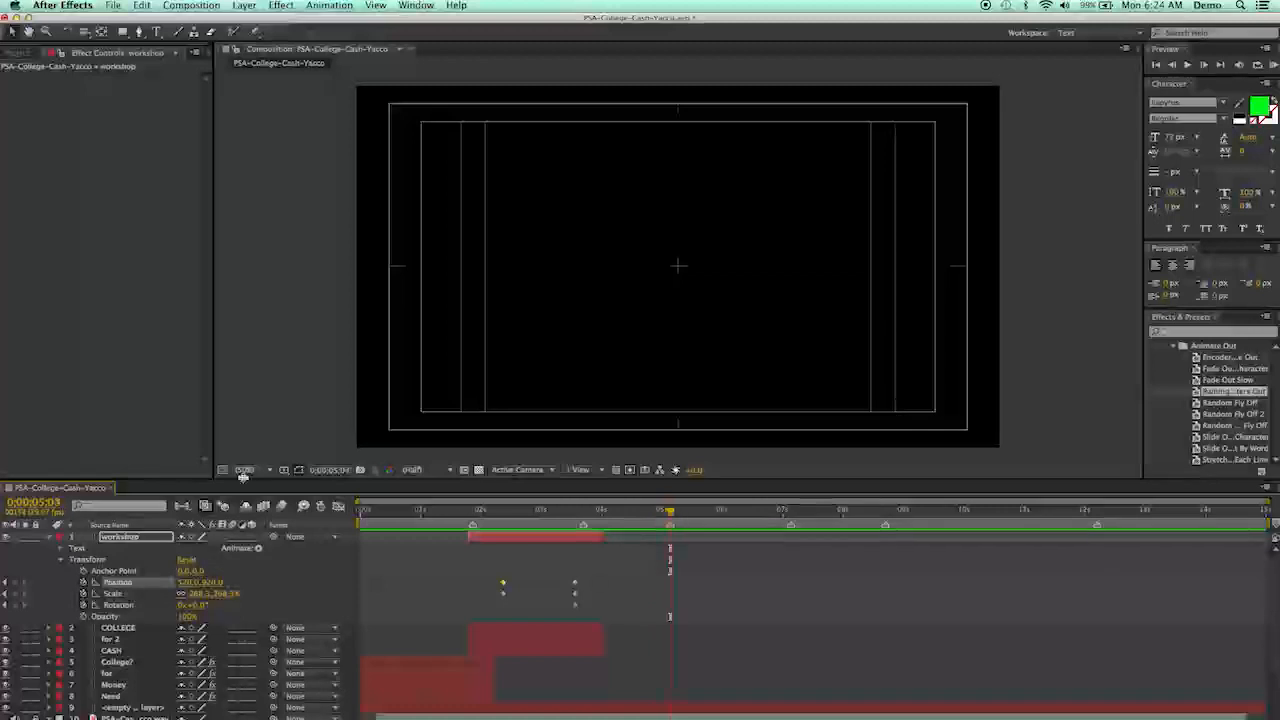
click(49, 538)
key(Return)
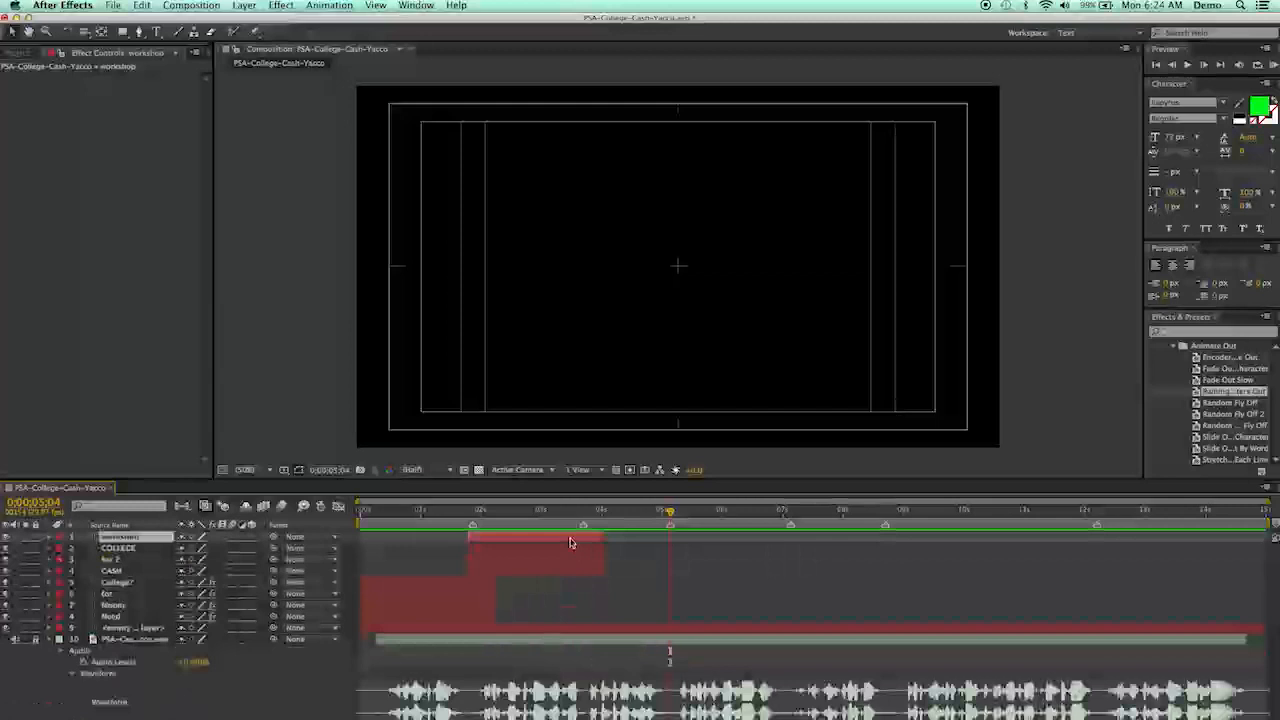
shift+click(570, 547)
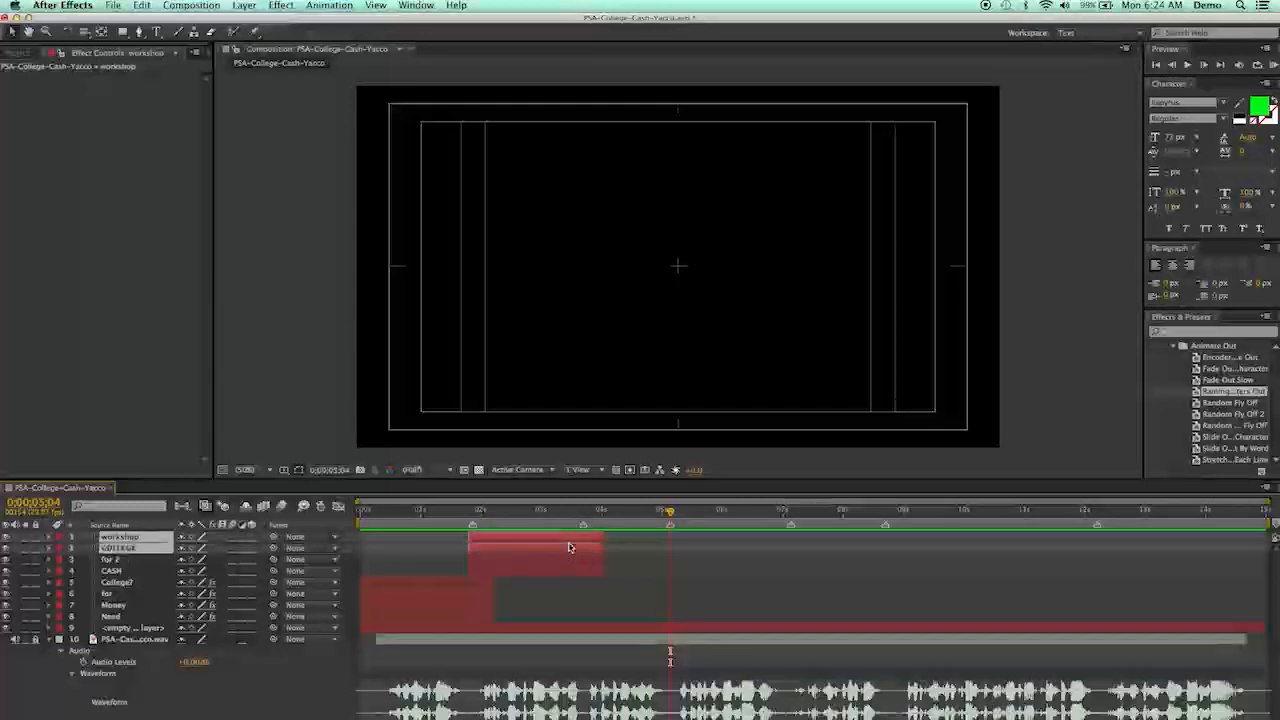
shift+click(563, 564)
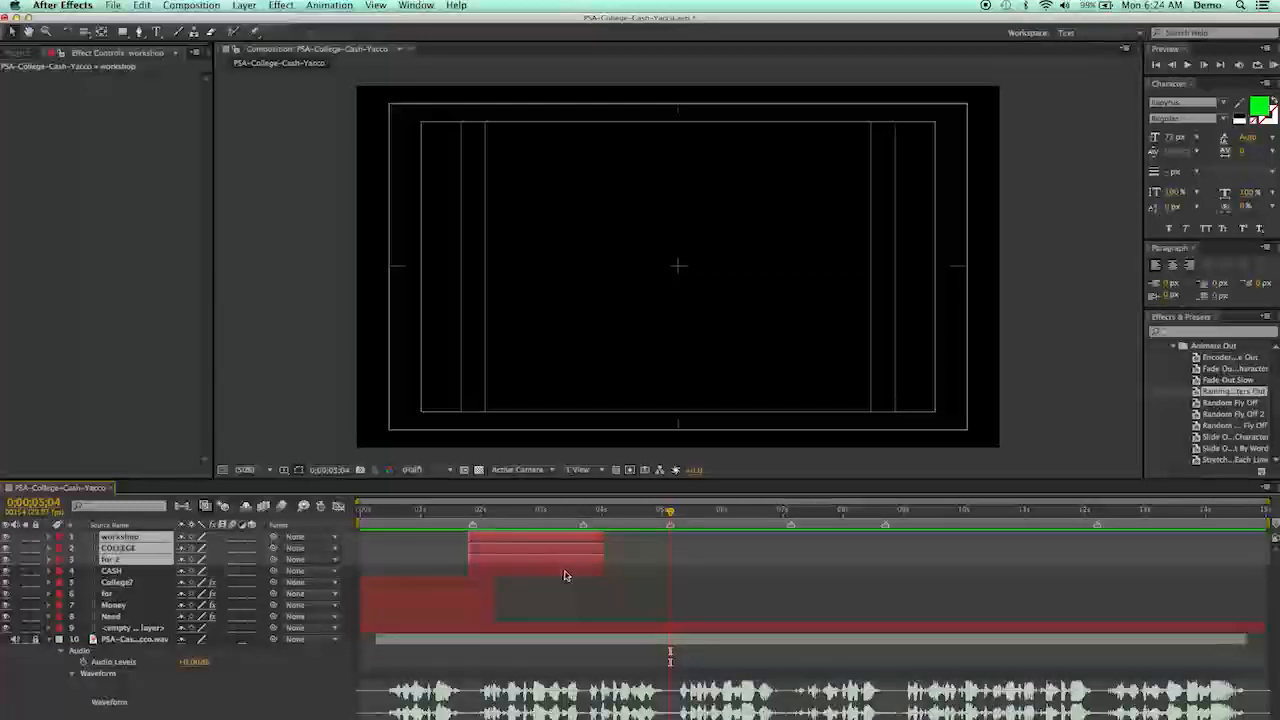
shift+click(566, 573)
drag(604, 538, 673, 543)
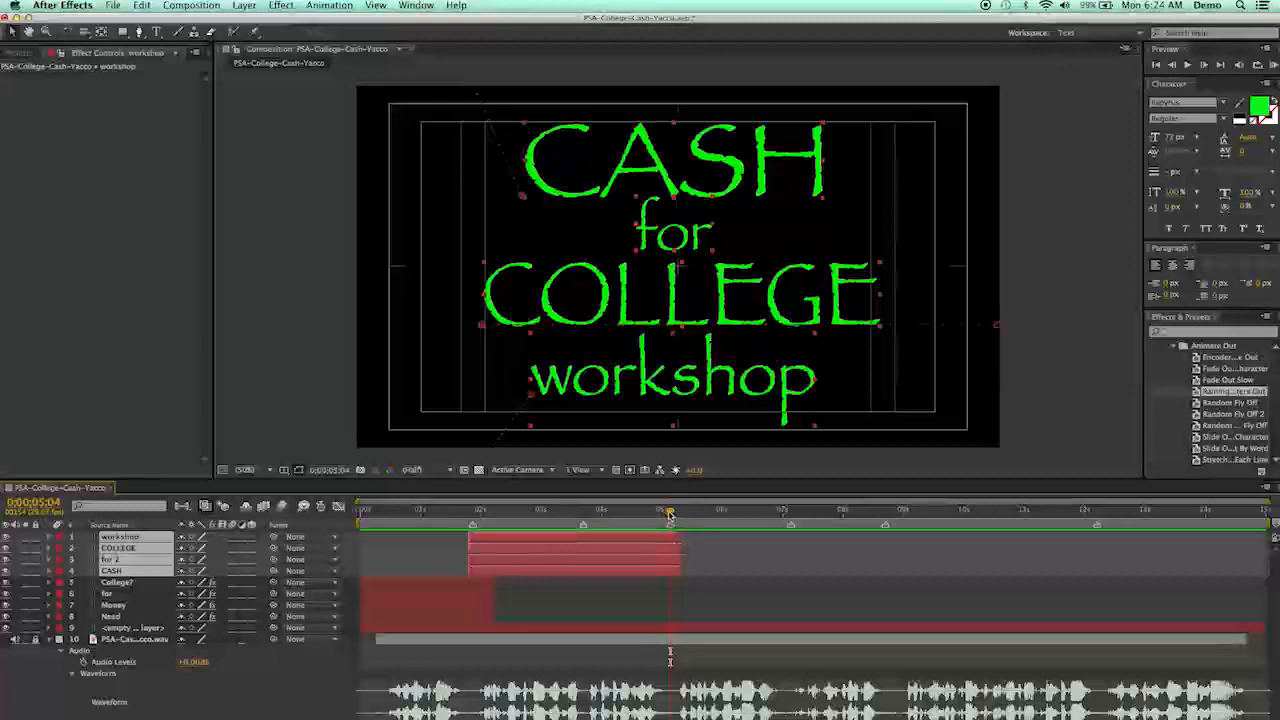
Expand the four selected title layers and set Opacity keyframes on them at 0;00;05;04.
drag(662, 513, 669, 516)
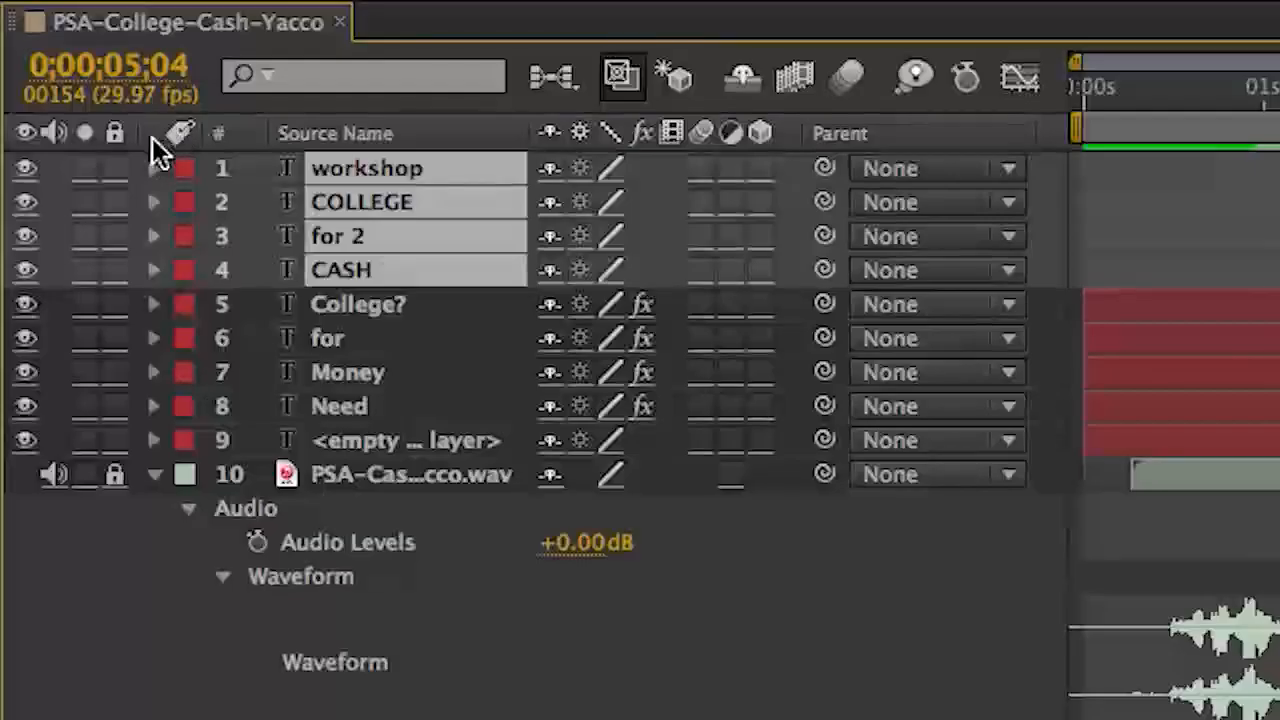
click(153, 168)
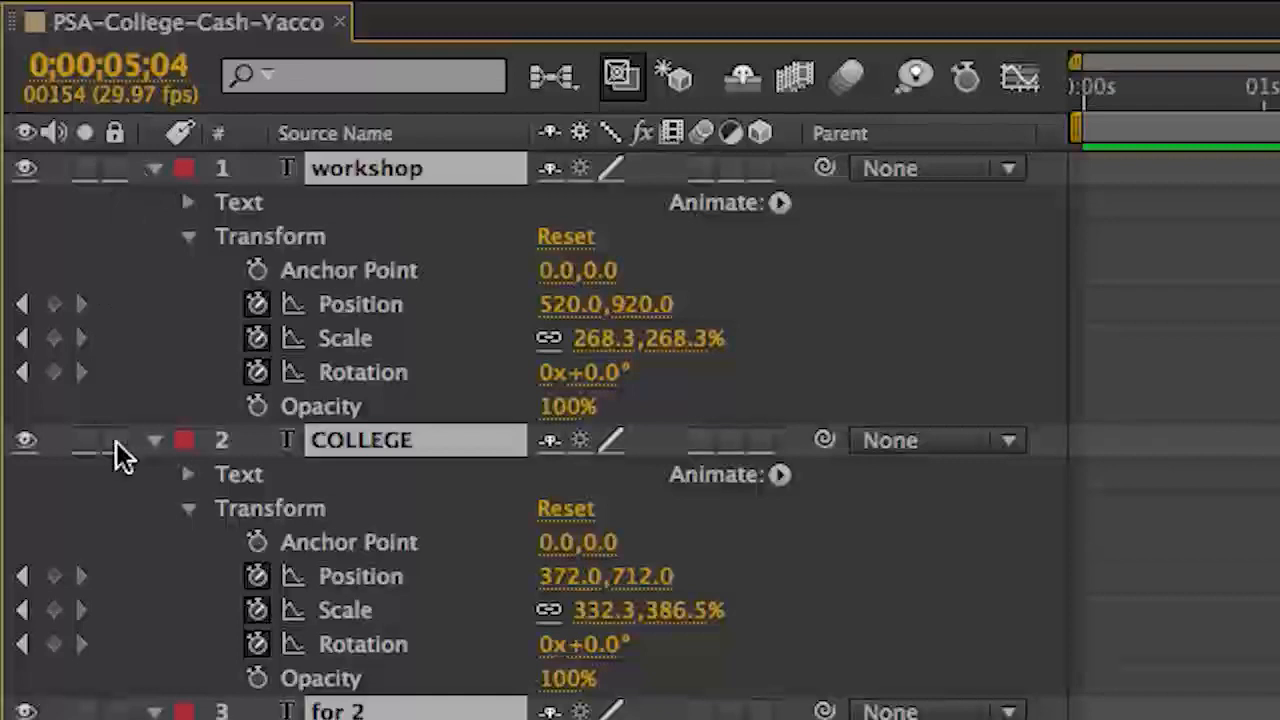
click(258, 406)
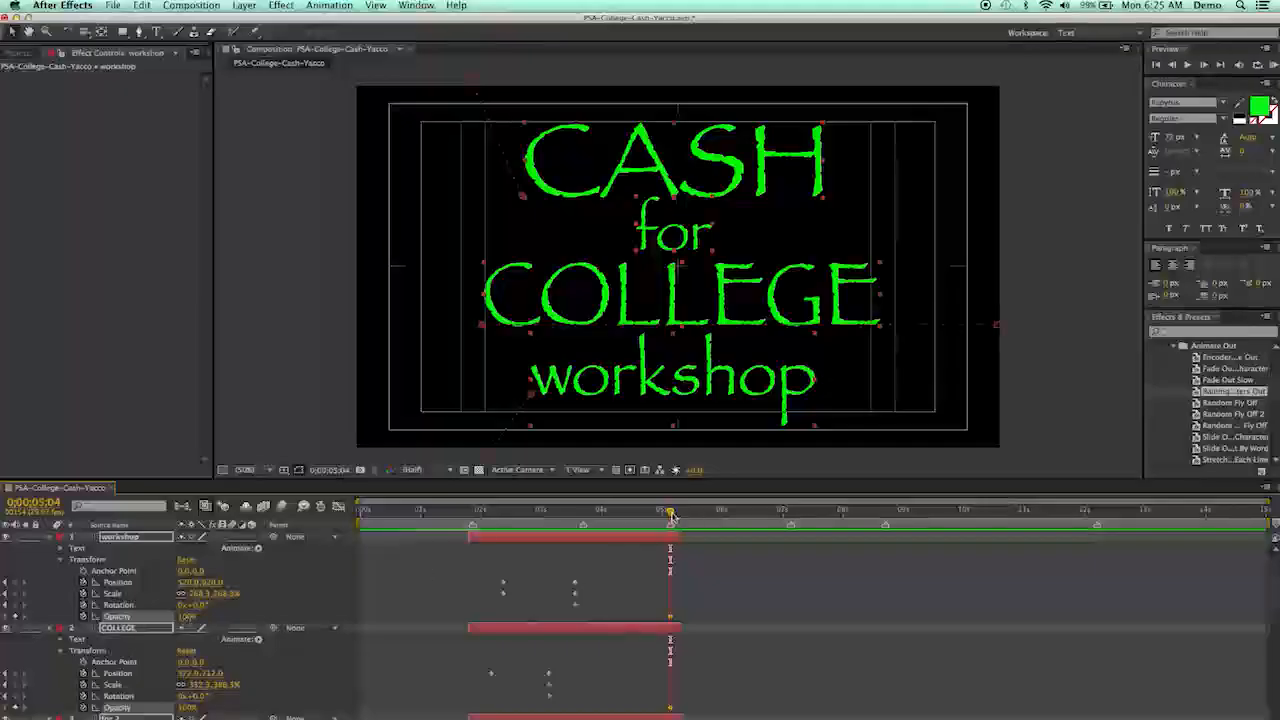
Set the Opacity of the four title layers to 0% at 0;00;05;09 and scrub back to 0;00;03;23.
drag(673, 515, 681, 515)
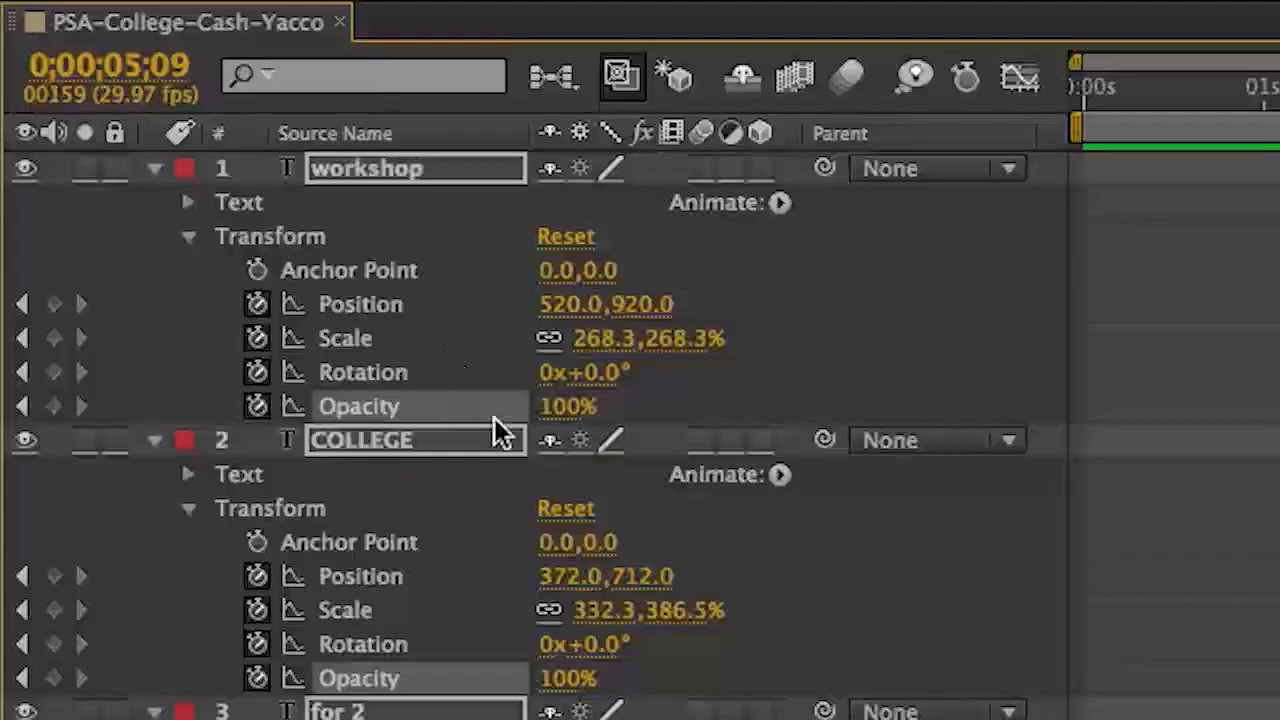
click(576, 409)
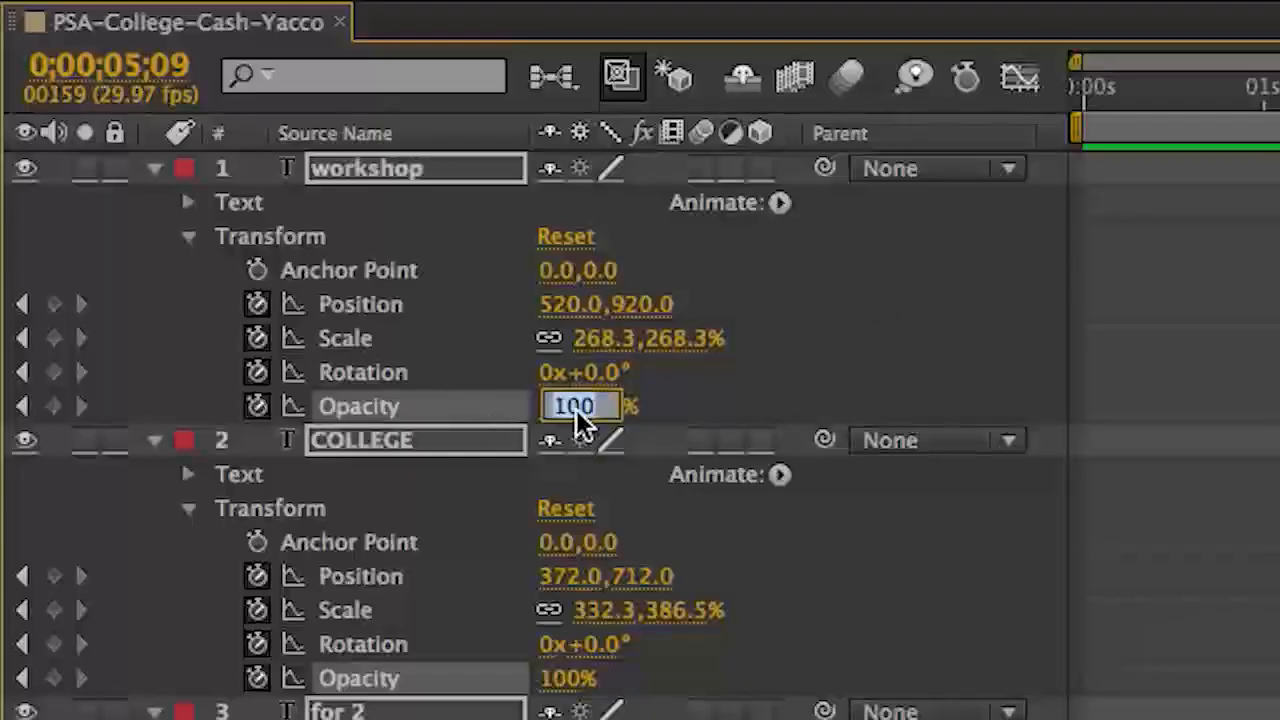
text(0)
key(Tab)
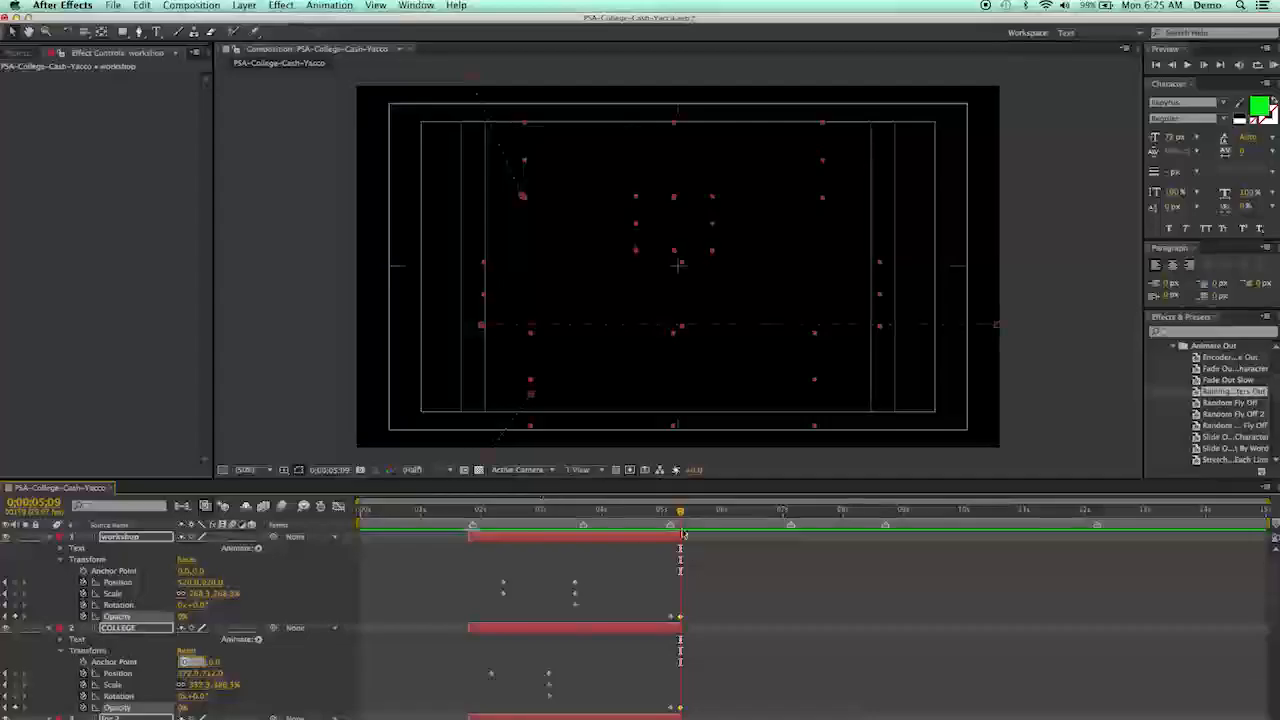
drag(680, 515, 589, 512)
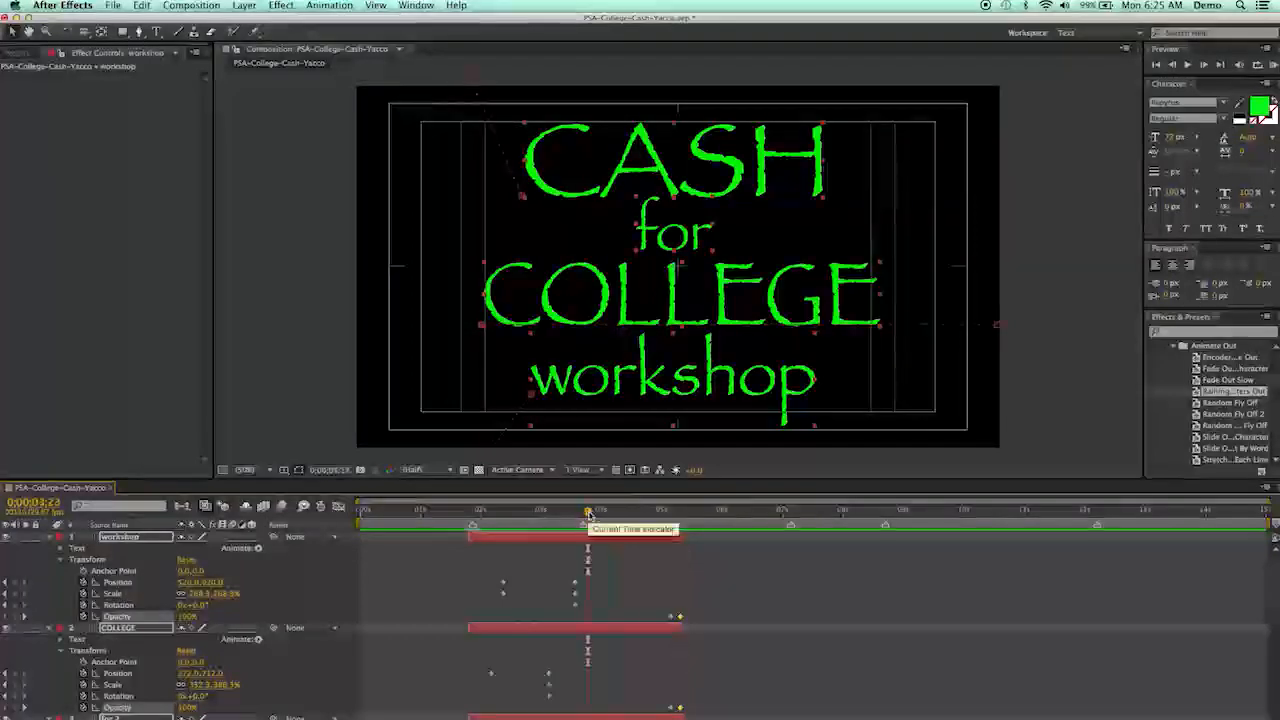